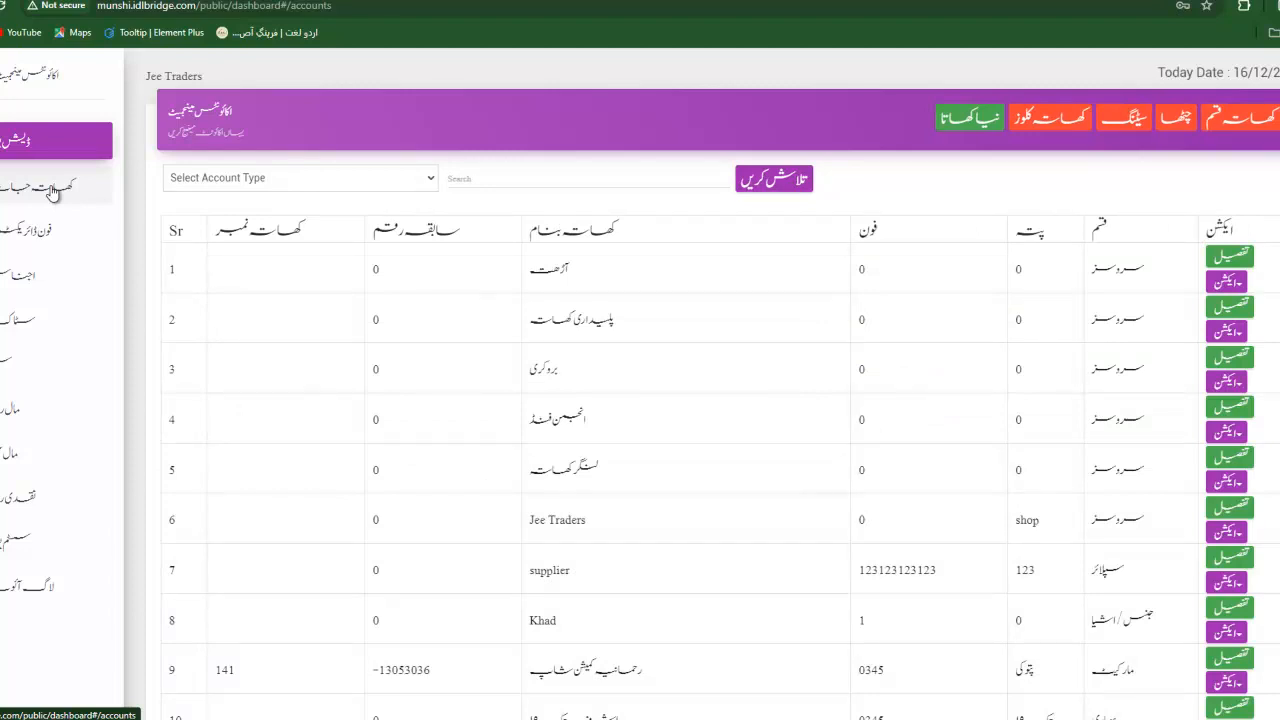
Review the accounts list, highlighting the first account's name and the account Khad.
{"action": "scroll", "coordinate": [494, 434], "scroll_direction": "down", "scroll_amount": 2}
{"action": "scroll", "coordinate": [494, 434], "scroll_direction": "up", "scroll_amount": 2}
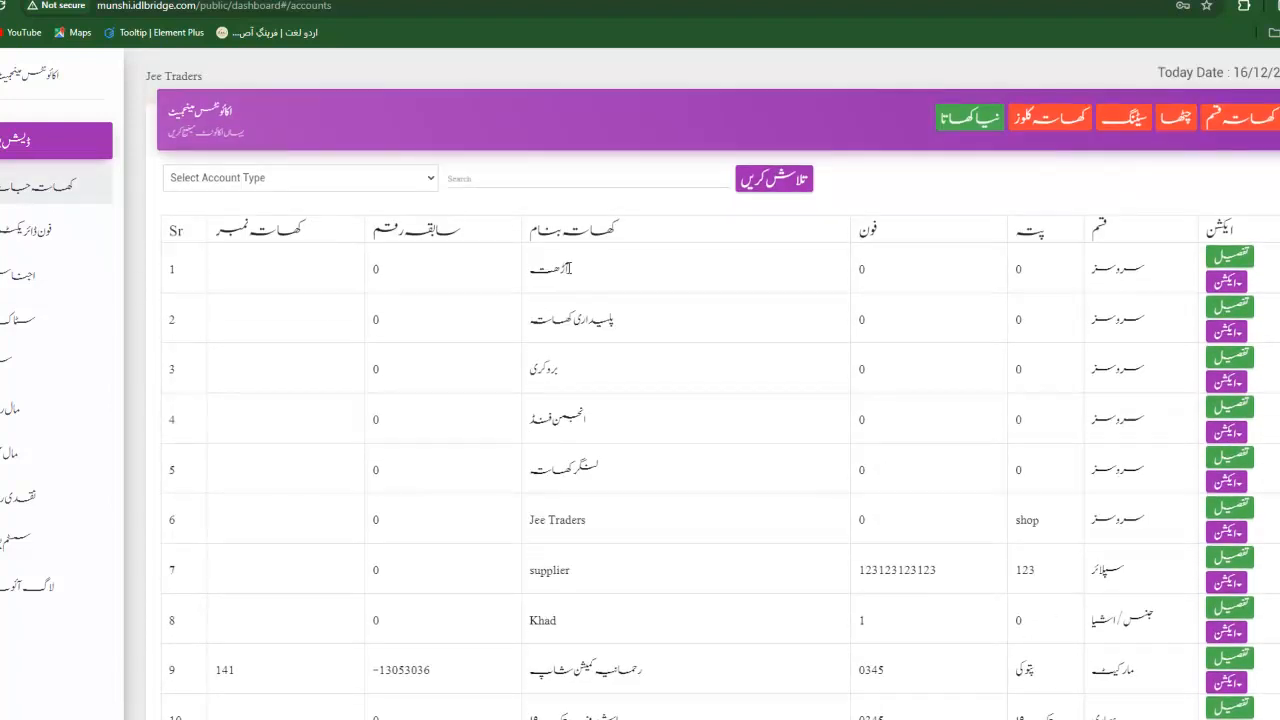
{"action": "left_click_drag", "start_coordinate": [572, 268], "coordinate": [561, 268]}
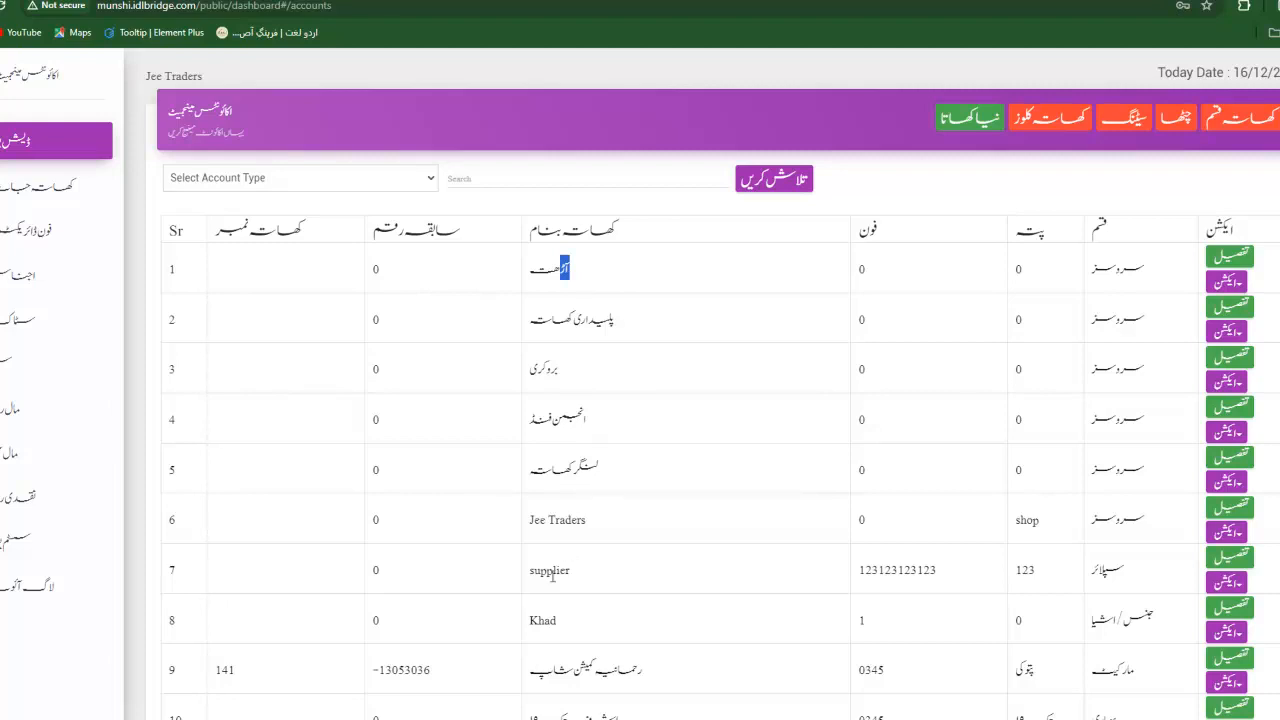
{"action": "left_click_drag", "start_coordinate": [530, 620], "coordinate": [576, 630]}
{"action": "scroll", "coordinate": [575, 628], "scroll_direction": "down", "scroll_amount": 1}
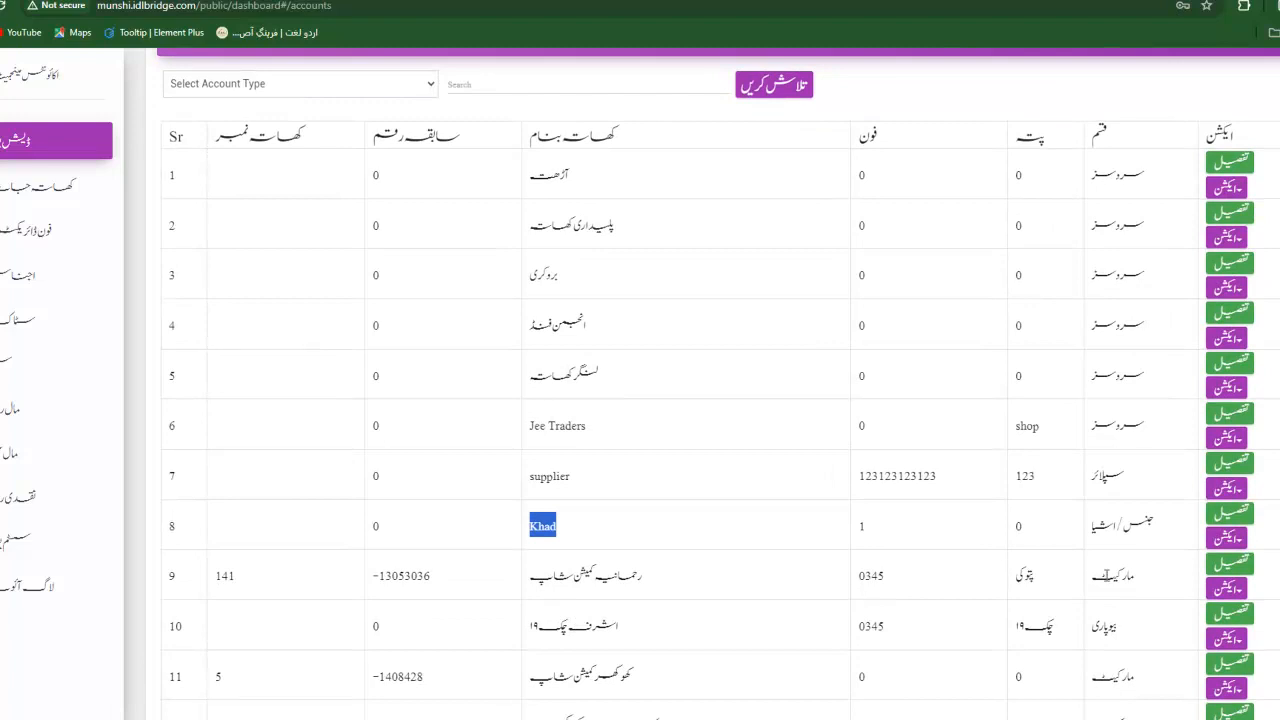
{"action": "scroll", "coordinate": [1106, 580], "scroll_direction": "down", "scroll_amount": 2}
{"action": "scroll", "coordinate": [1106, 580], "scroll_direction": "up", "scroll_amount": 3}
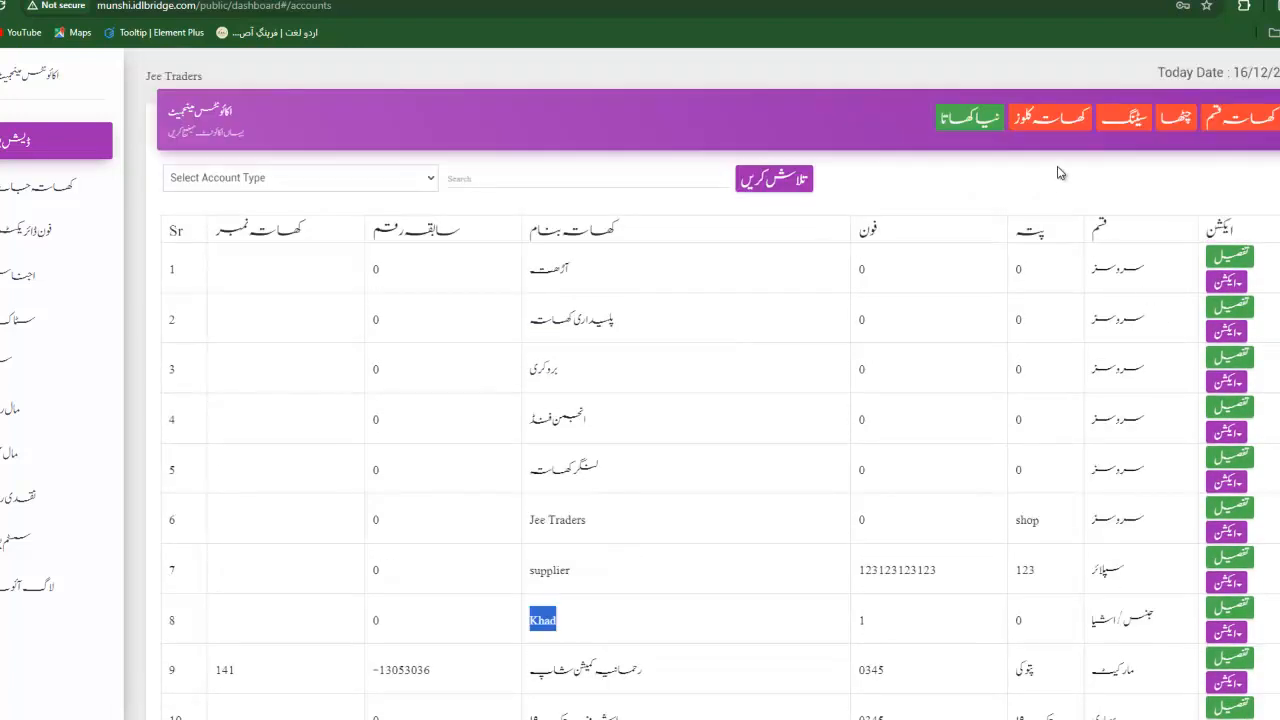
Open a new account form, enter 'Name' as the account name, and check the account type list.
{"action": "left_click", "coordinate": [972, 121]}
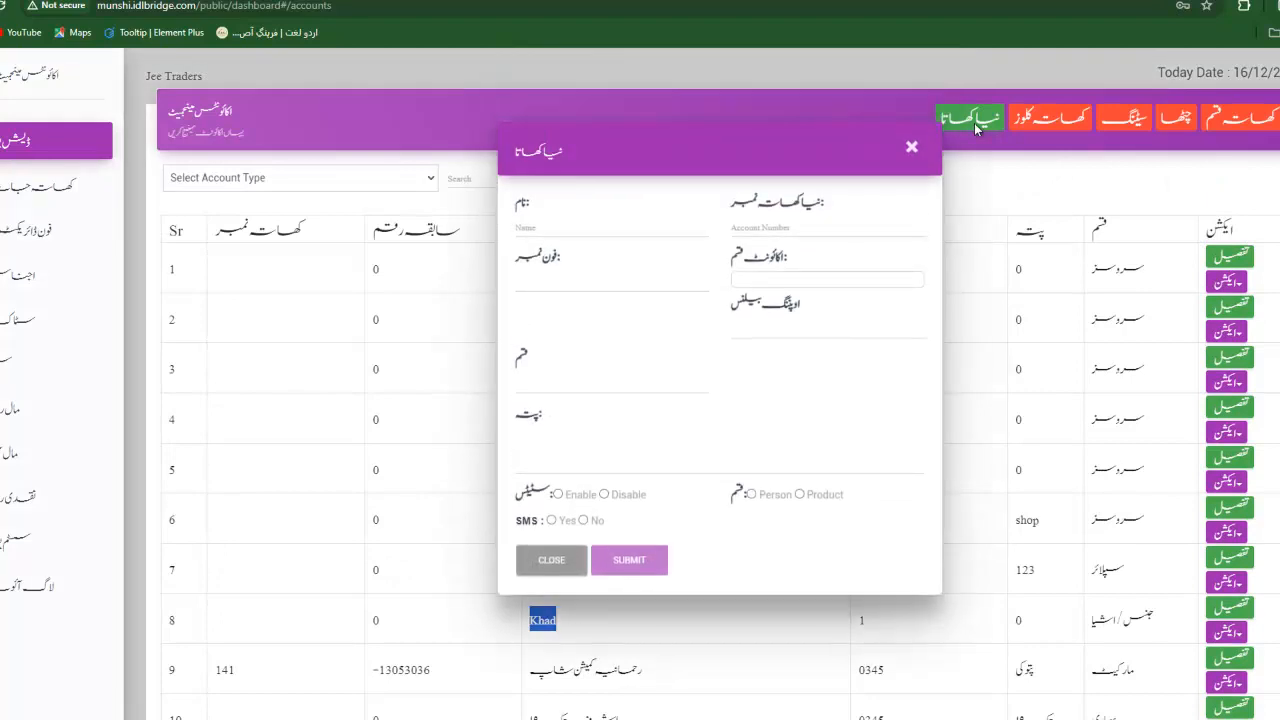
{"action": "left_click", "coordinate": [575, 230]}
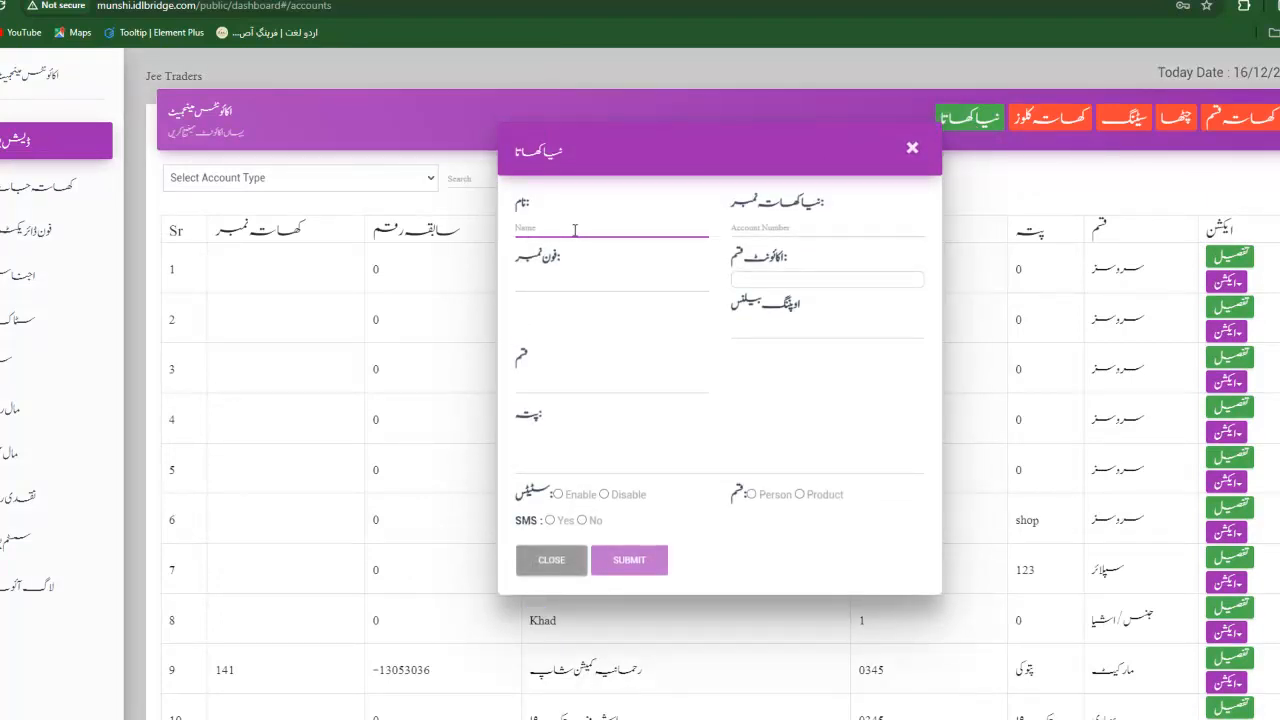
{"action": "type", "text": "Name"}
{"action": "key", "text": "Tab"}
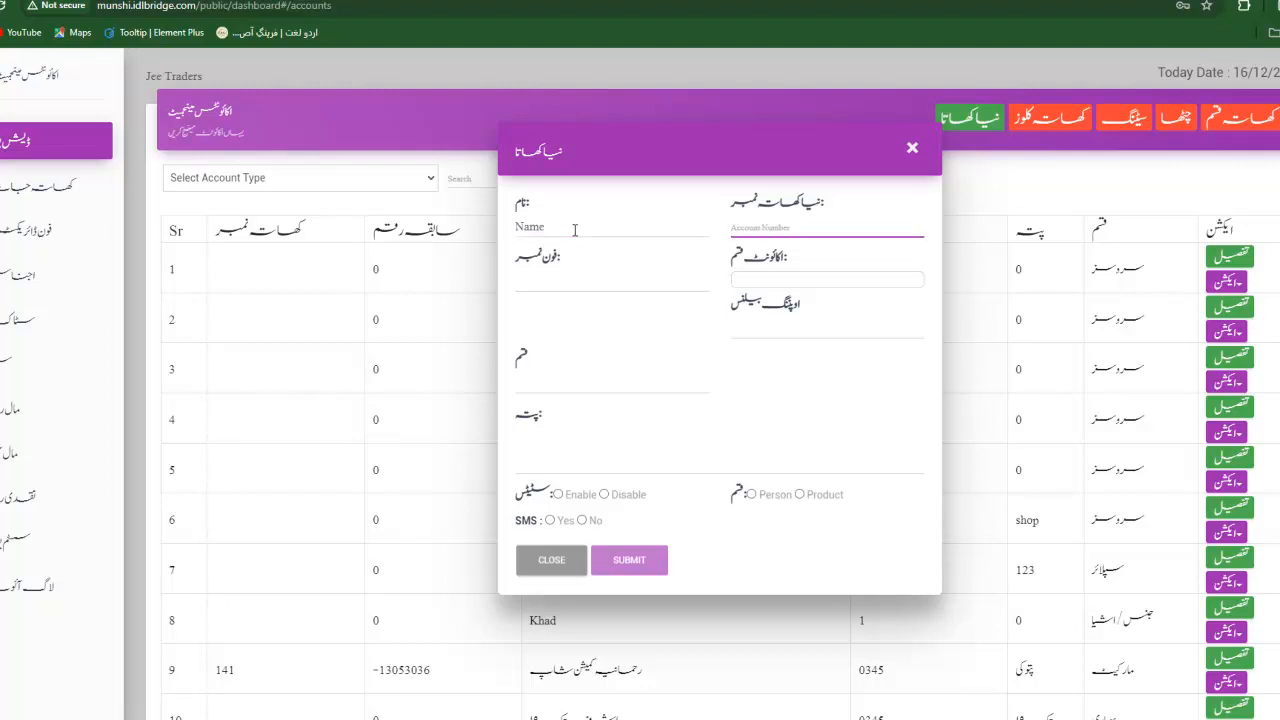
{"action": "key", "text": "Tab"}
{"action": "key", "text": "Tab"}
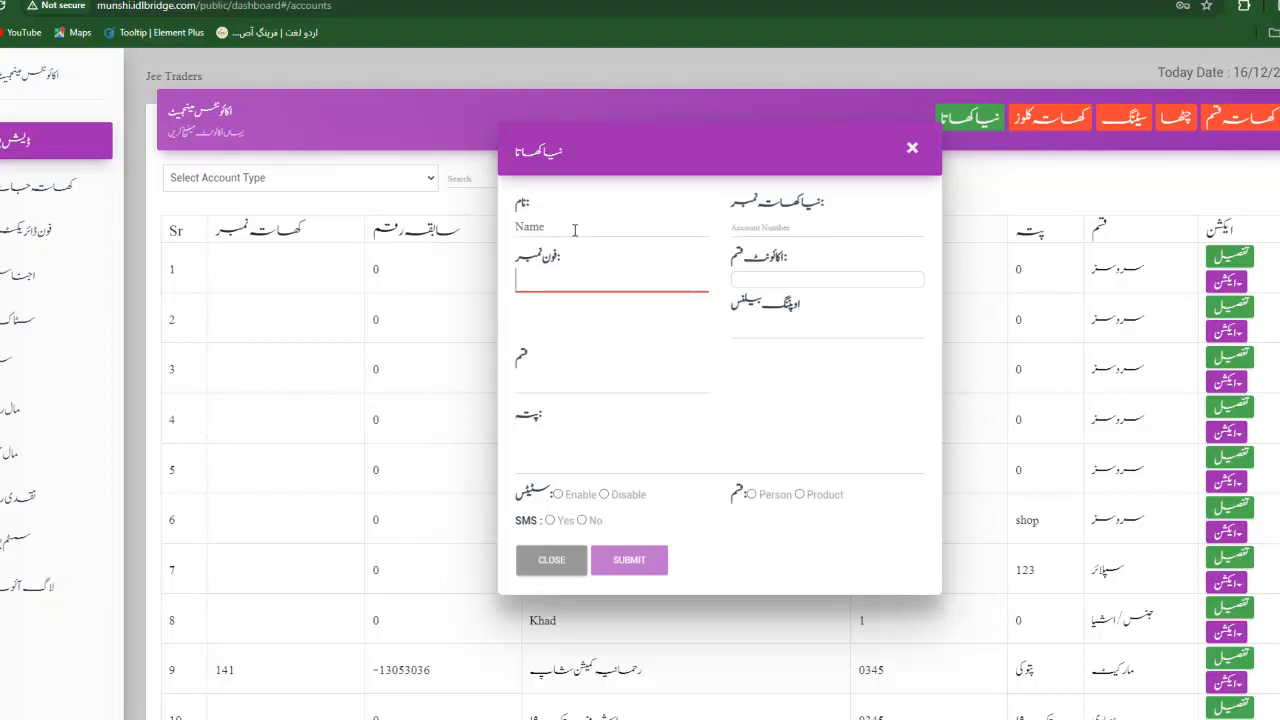
{"action": "left_click", "coordinate": [856, 283]}
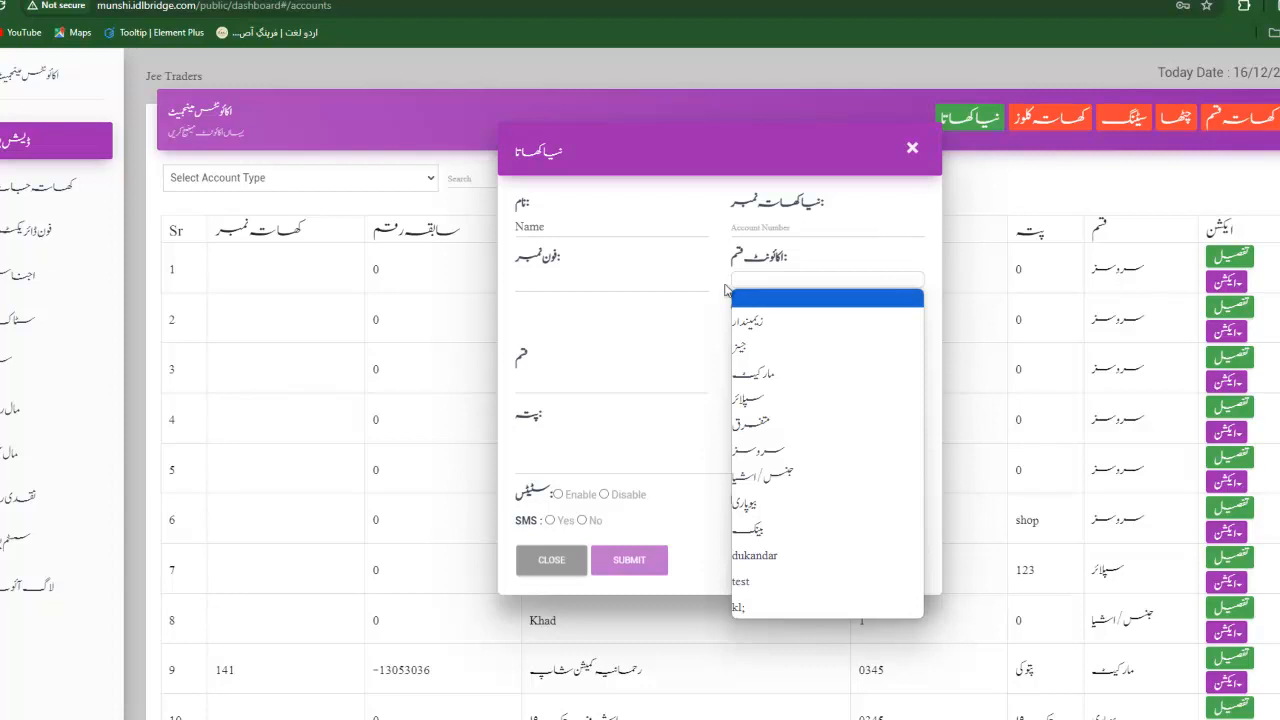
{"action": "left_click", "coordinate": [609, 320]}
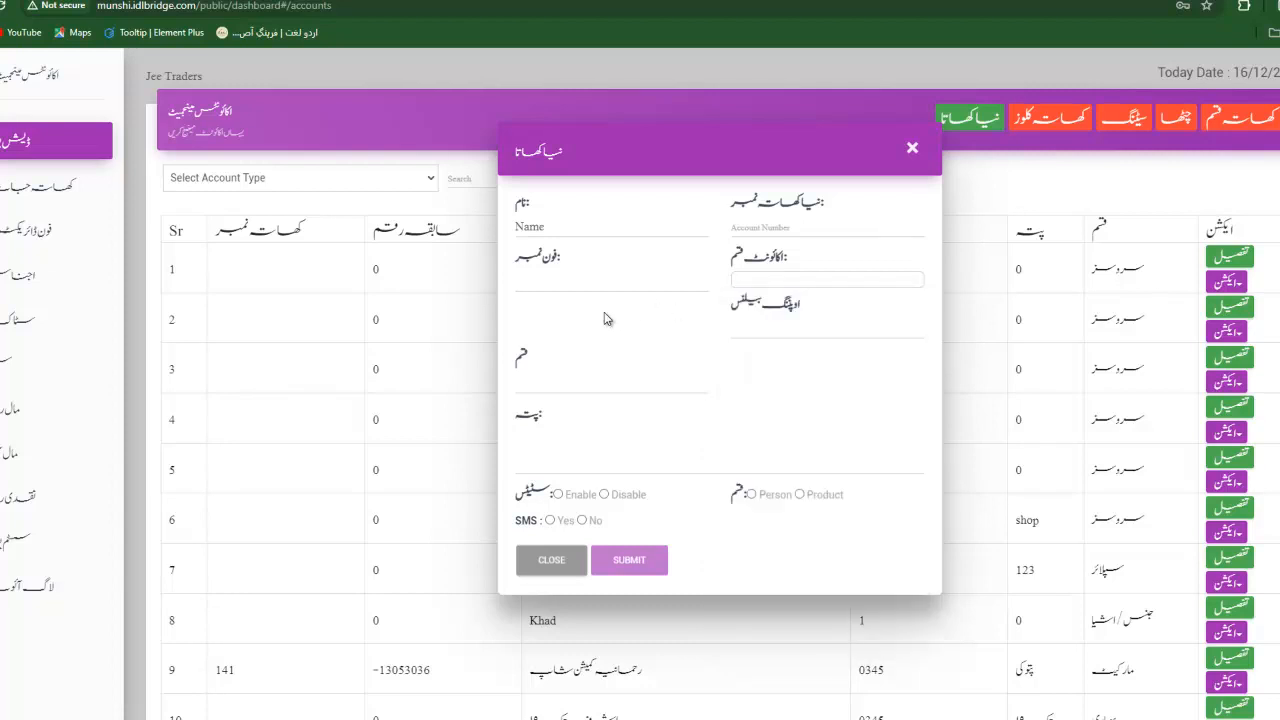
Enter an opening balance of 100000 and choose the second balance type option.
{"action": "left_click", "coordinate": [760, 327]}
{"action": "type", "text": "100000"}
{"action": "left_click", "coordinate": [567, 390]}
{"action": "left_click", "coordinate": [537, 412]}
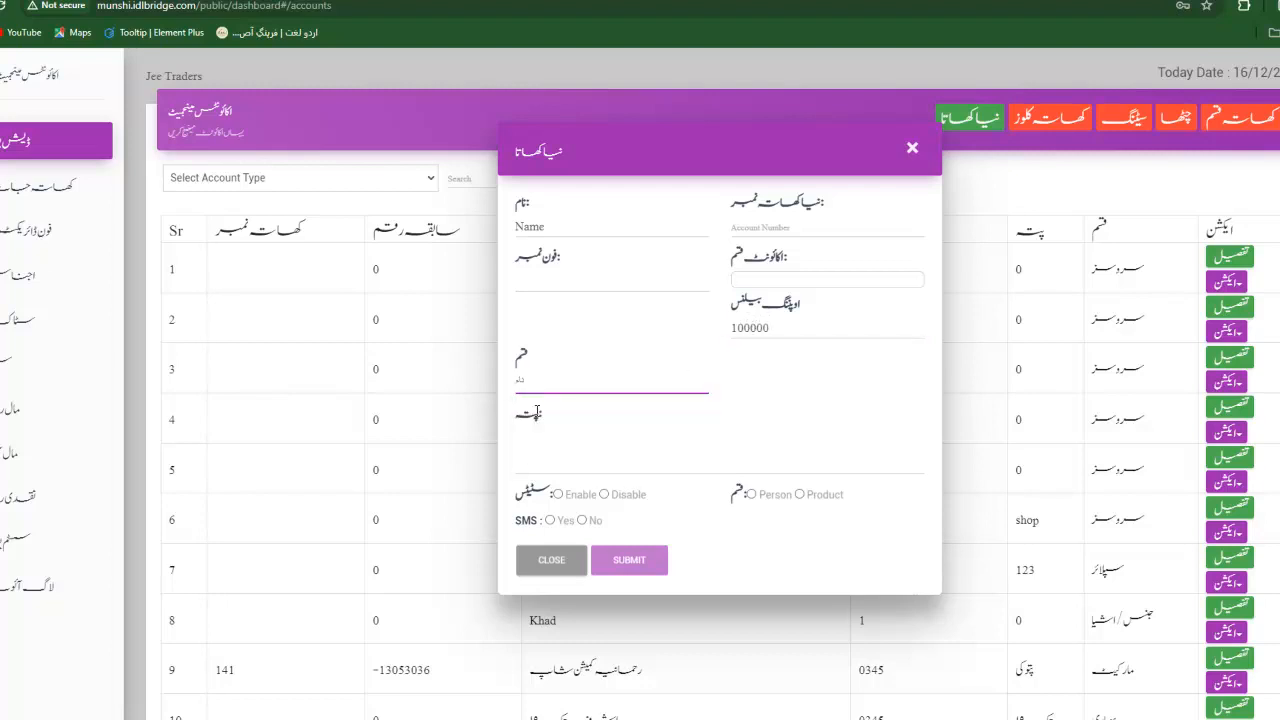
{"action": "left_click", "coordinate": [530, 379]}
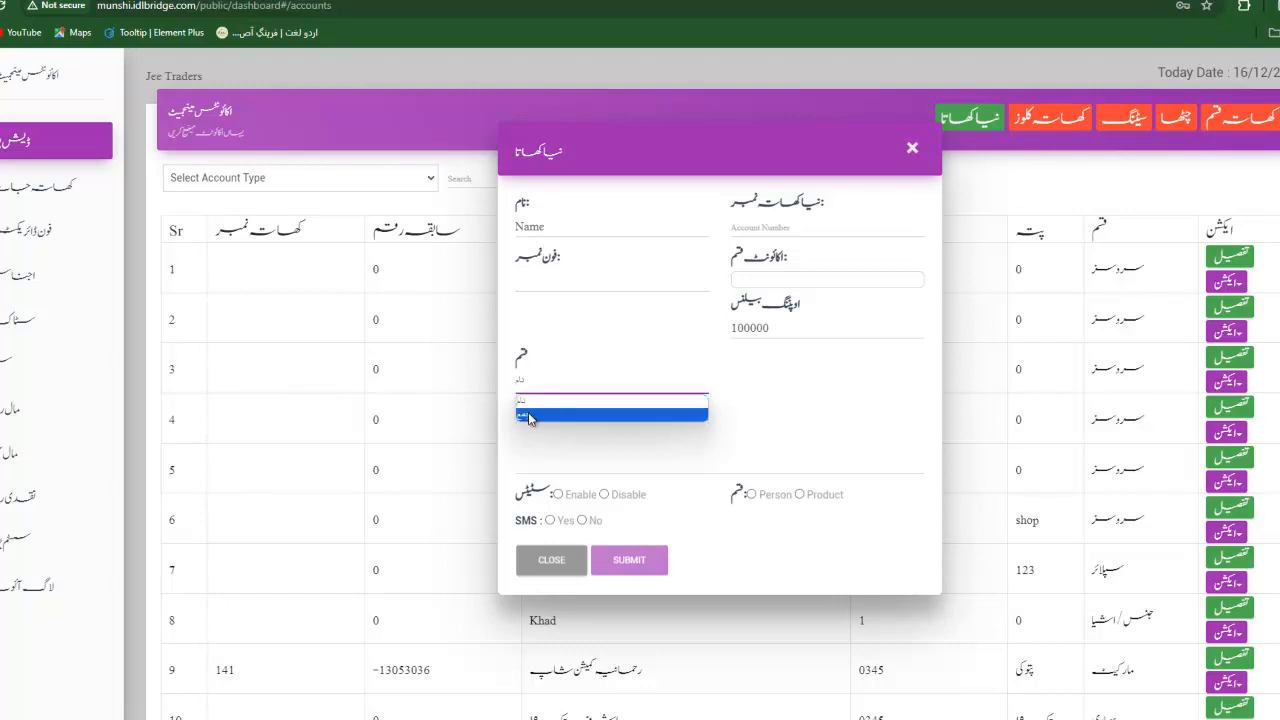
{"action": "left_click", "coordinate": [530, 418]}
Set the account status to Enable and mark the account as Product instead of Person.
{"action": "left_click", "coordinate": [545, 467]}
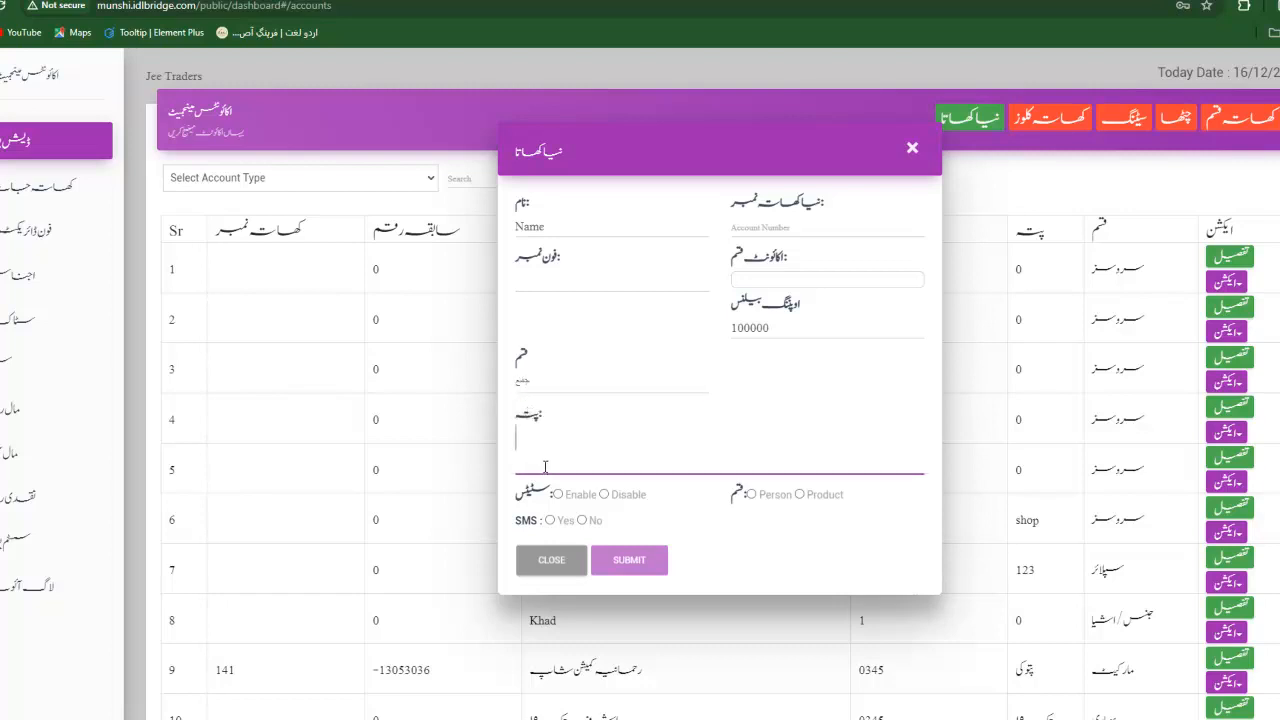
{"action": "left_click", "coordinate": [557, 495]}
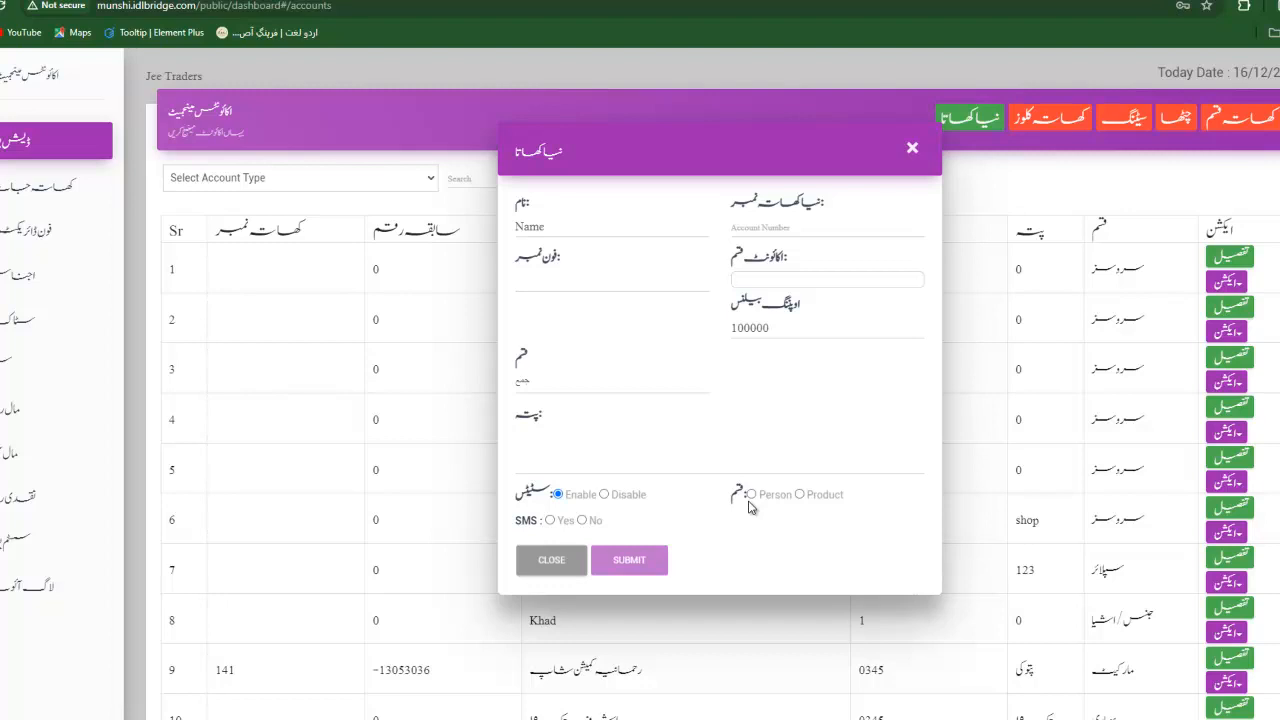
{"action": "left_click", "coordinate": [826, 281]}
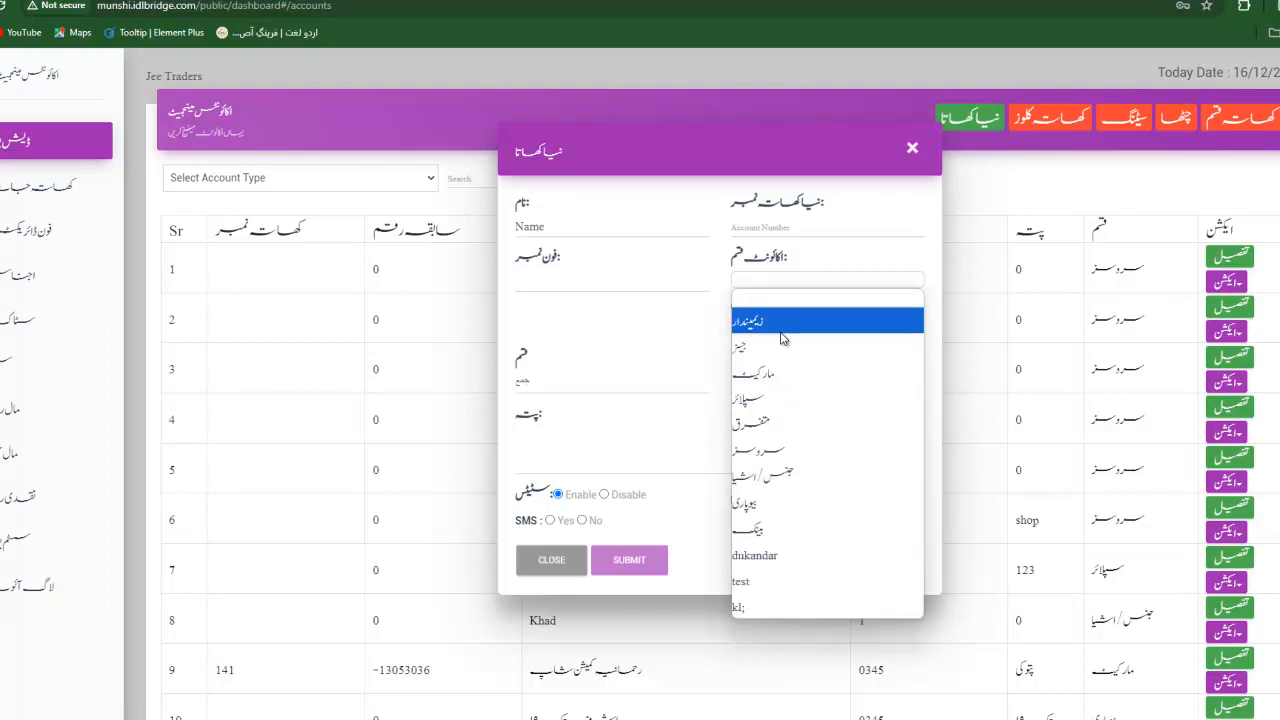
{"action": "left_click", "coordinate": [738, 348]}
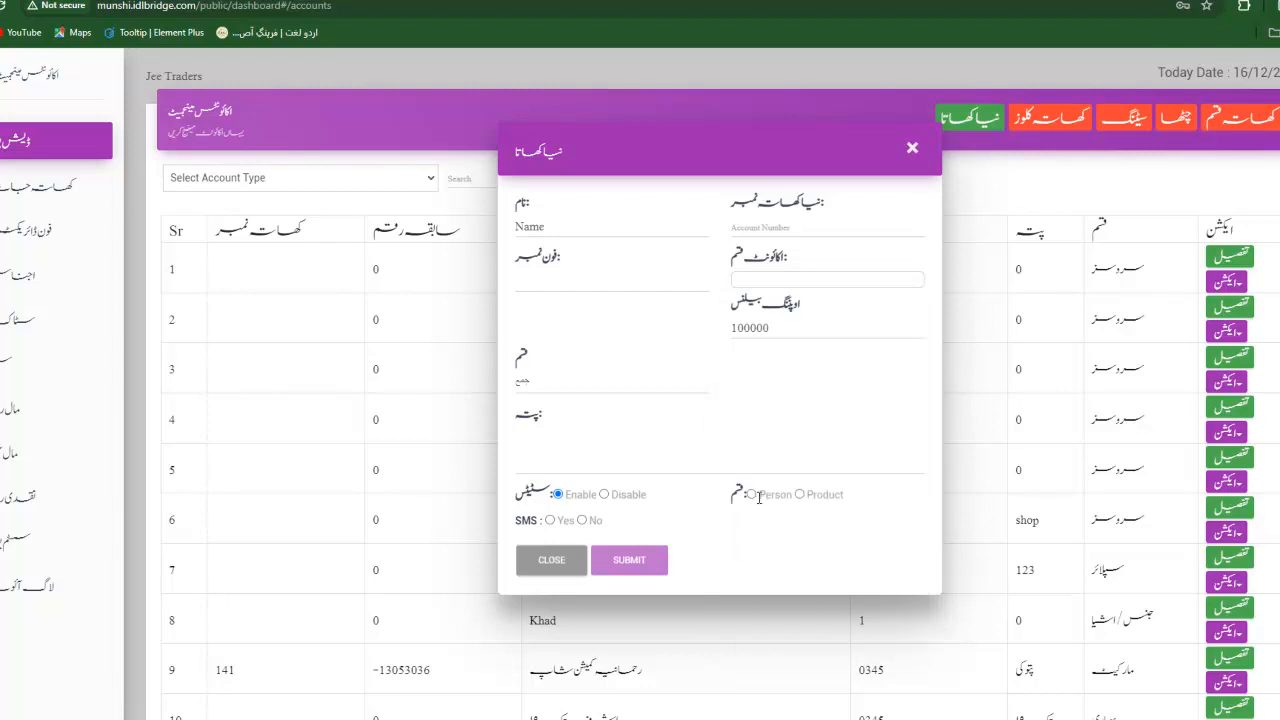
{"action": "left_click", "coordinate": [752, 495]}
{"action": "left_click", "coordinate": [801, 495]}
Set SMS to No, then discard the new account form.
{"action": "left_click", "coordinate": [583, 520]}
{"action": "left_click", "coordinate": [911, 152]}
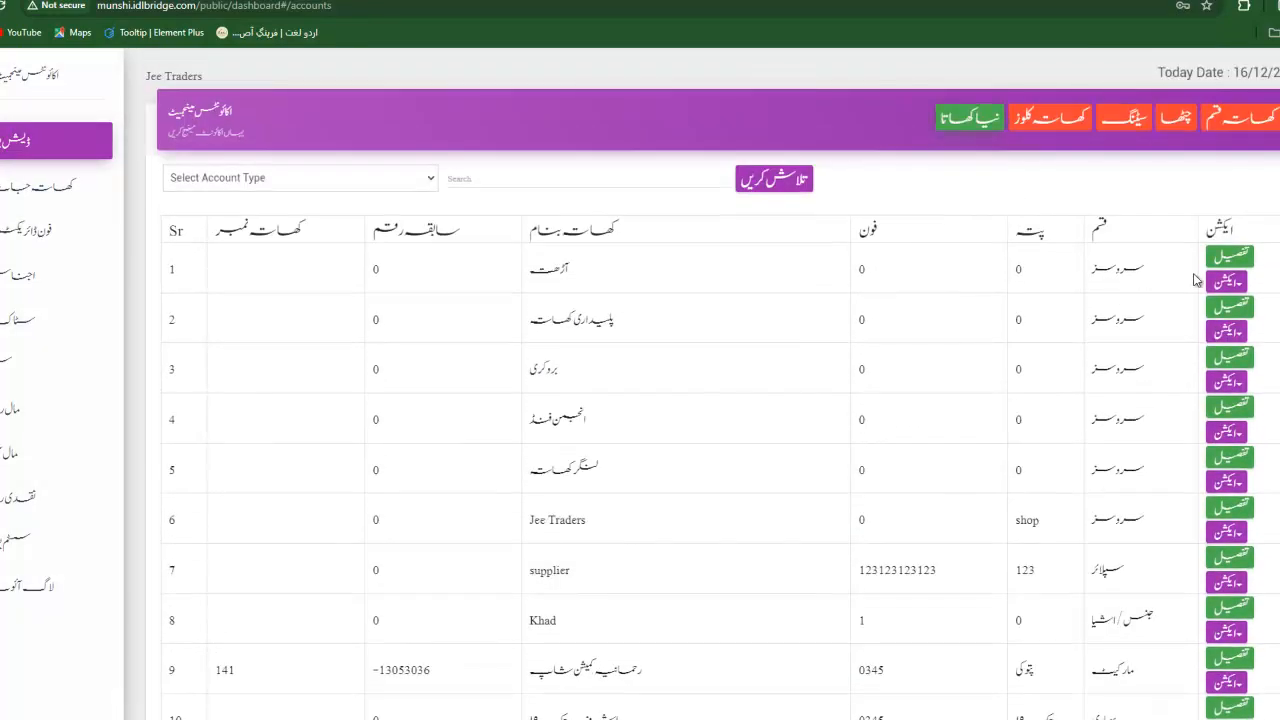
{"action": "left_click", "coordinate": [1233, 257]}
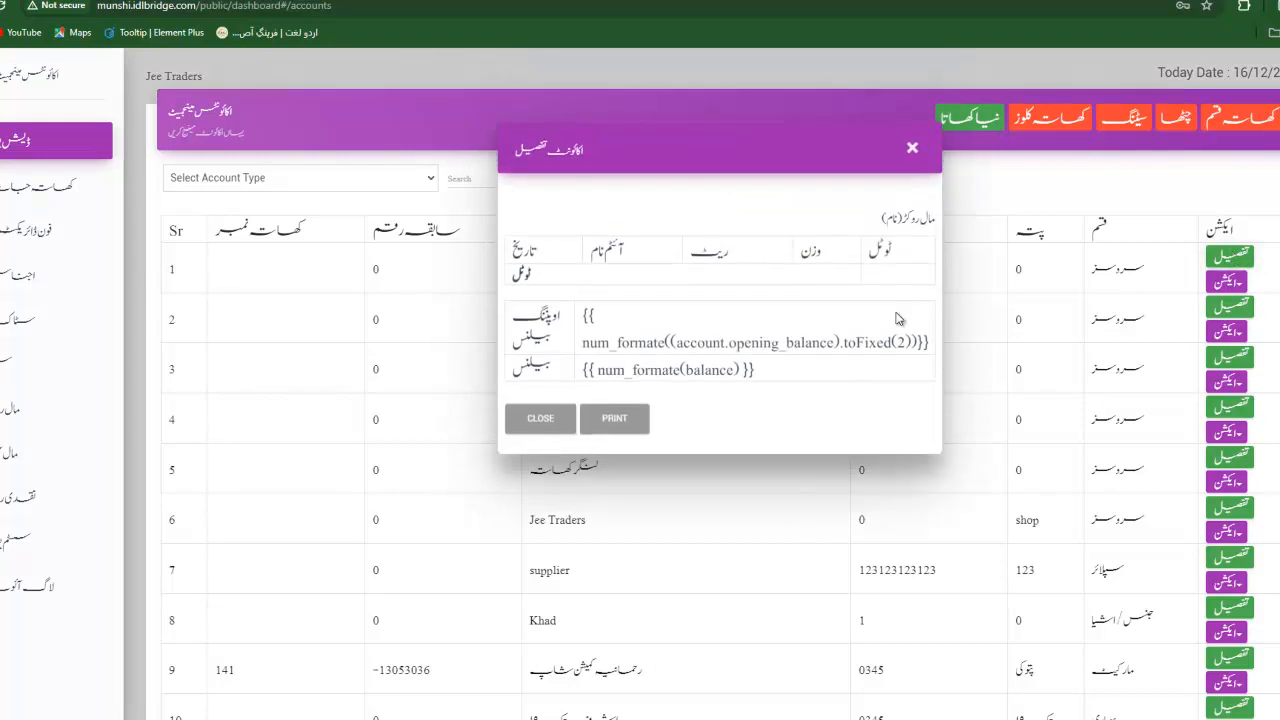
{"action": "scroll", "coordinate": [818, 316], "scroll_direction": "down", "scroll_amount": 2}
{"action": "scroll", "coordinate": [818, 316], "scroll_direction": "up", "scroll_amount": 2}
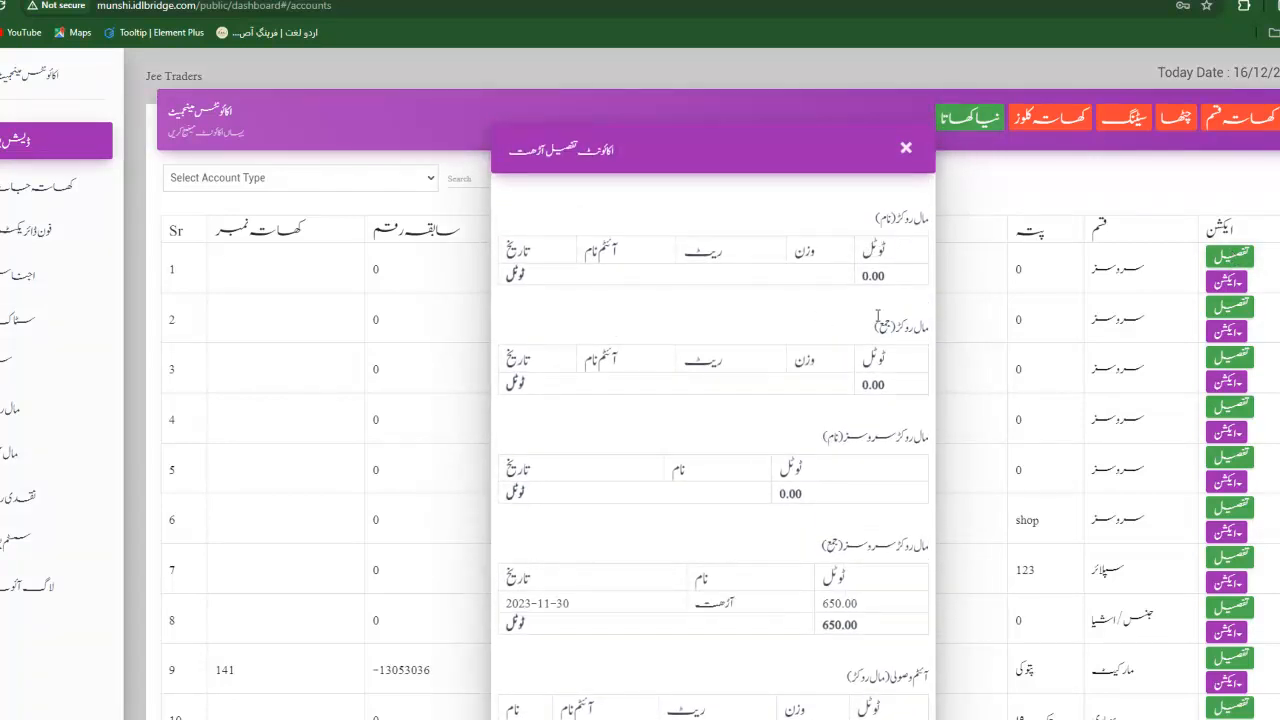
{"action": "scroll", "coordinate": [884, 350], "scroll_direction": "down", "scroll_amount": 1}
{"action": "scroll", "coordinate": [884, 350], "scroll_direction": "down", "scroll_amount": 3}
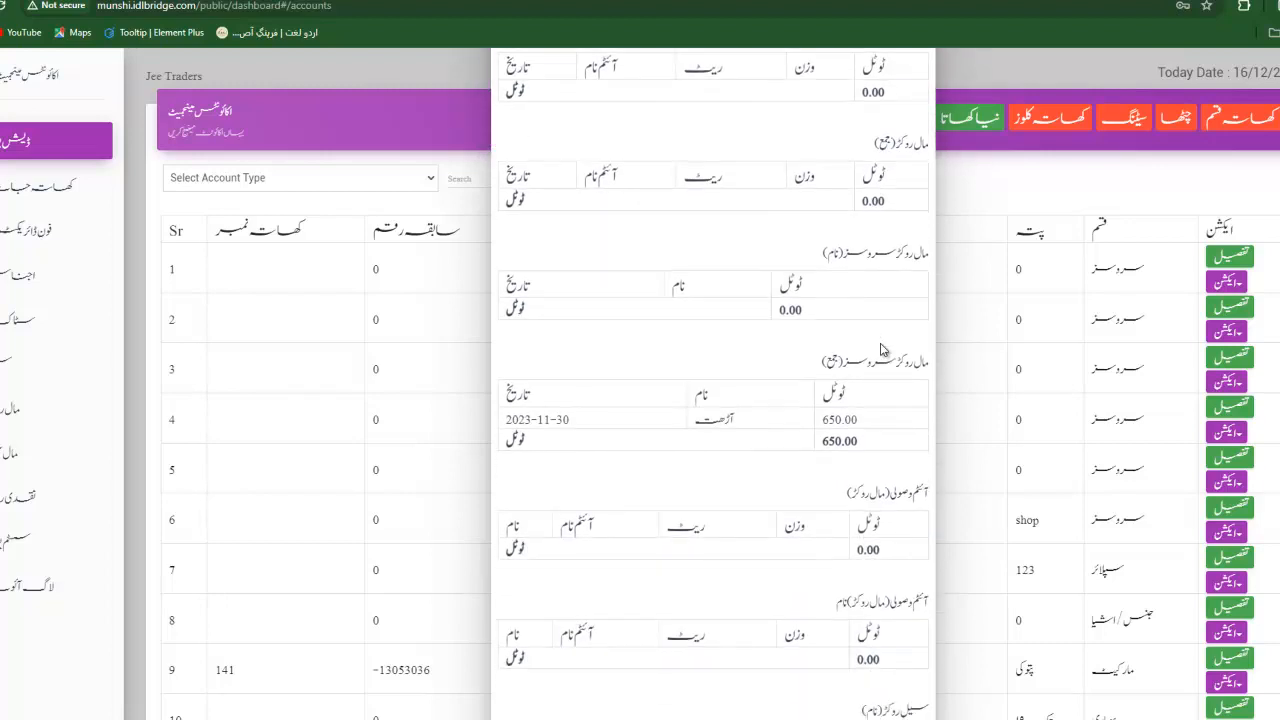
{"action": "scroll", "coordinate": [884, 350], "scroll_direction": "down", "scroll_amount": 4}
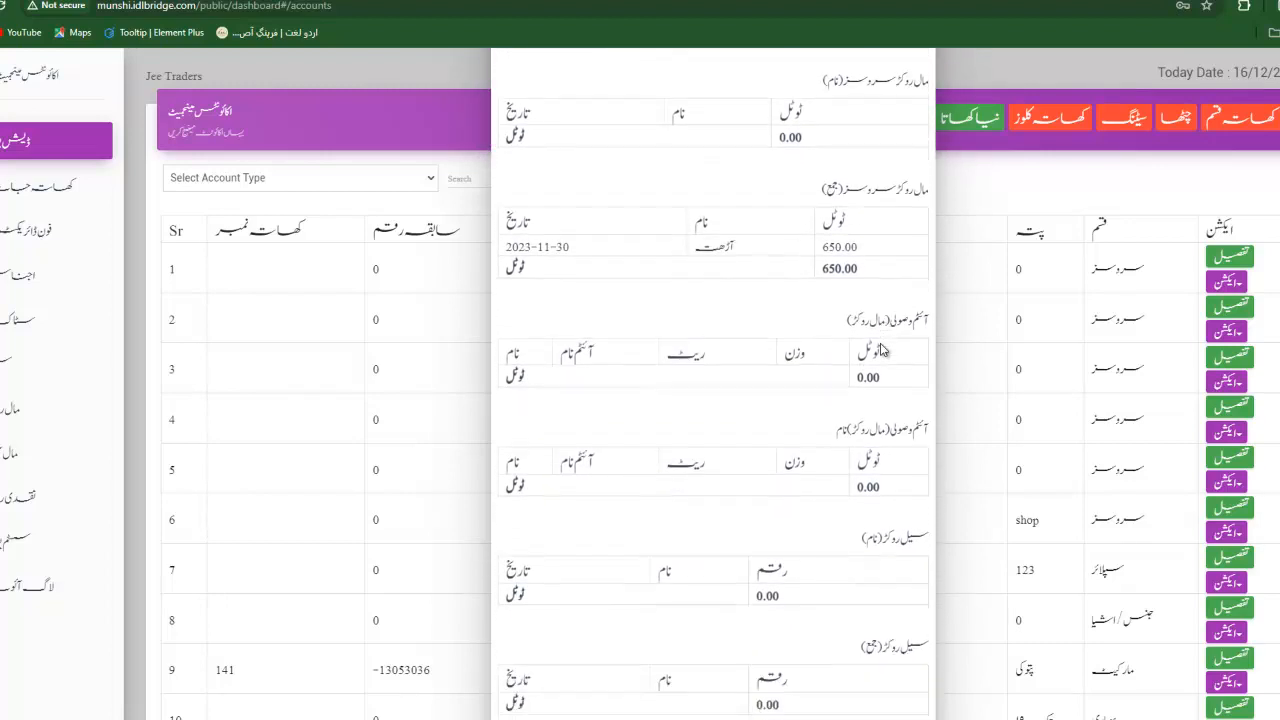
{"action": "scroll", "coordinate": [880, 349], "scroll_direction": "down", "scroll_amount": 5}
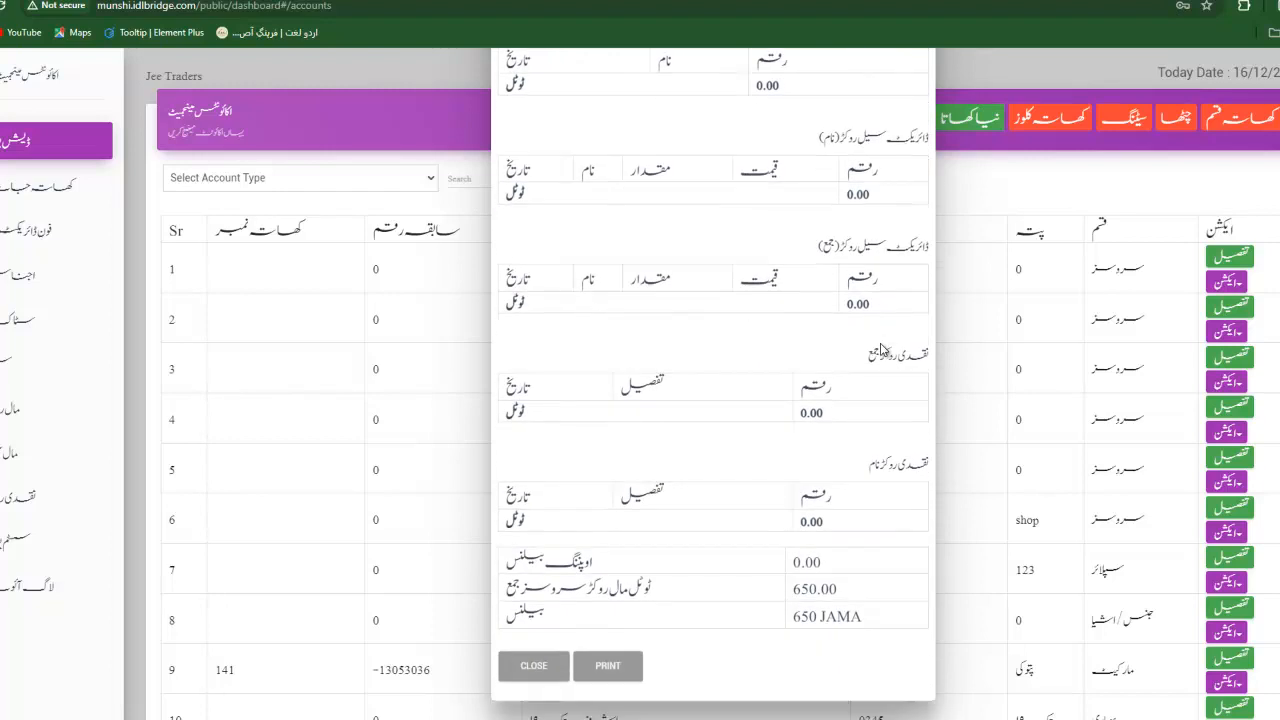
{"action": "left_click", "coordinate": [1006, 370]}
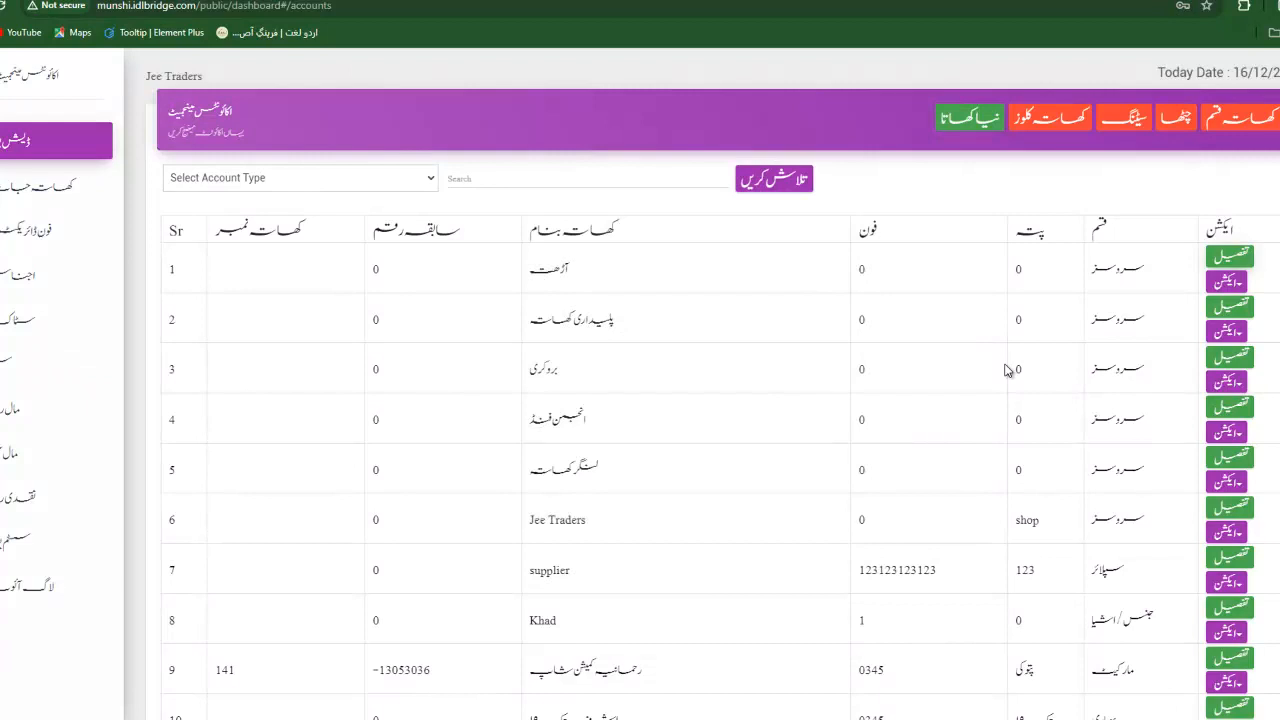
Submit an account closing dated 19/03/2024 and check that today's date reads 19/03/2024.
{"action": "left_click", "coordinate": [1052, 124]}
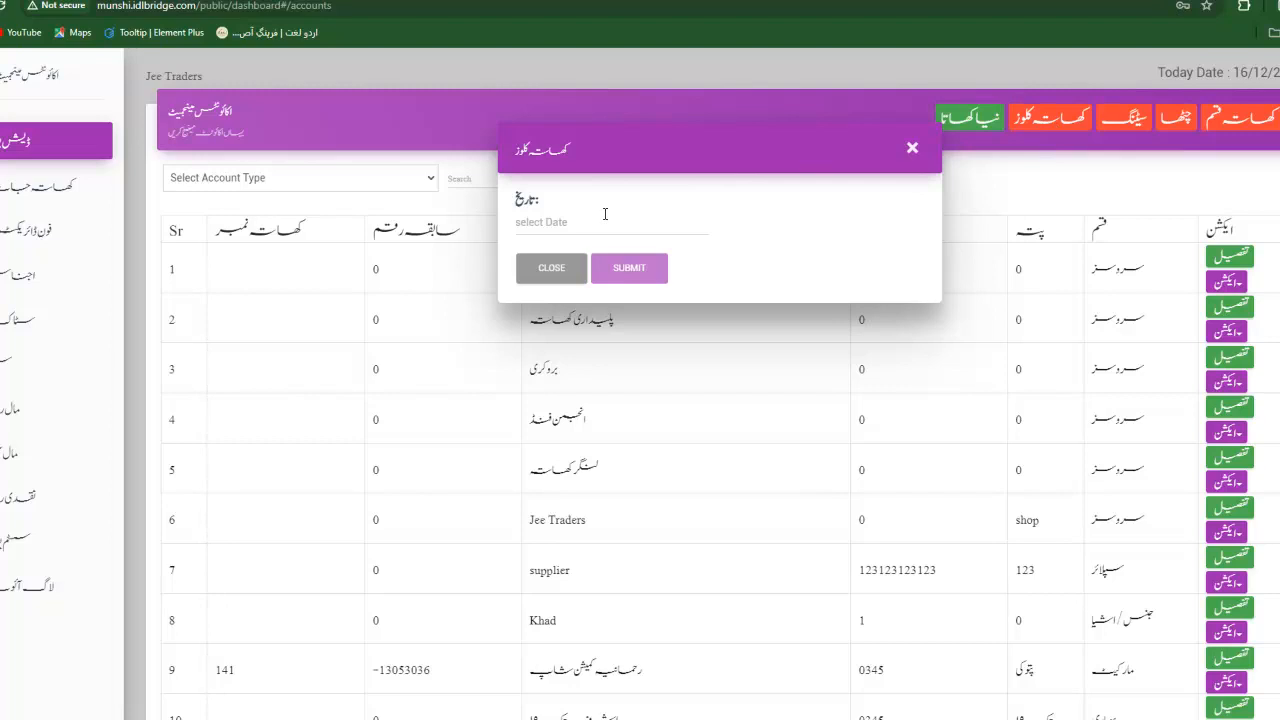
{"action": "left_click", "coordinate": [912, 147]}
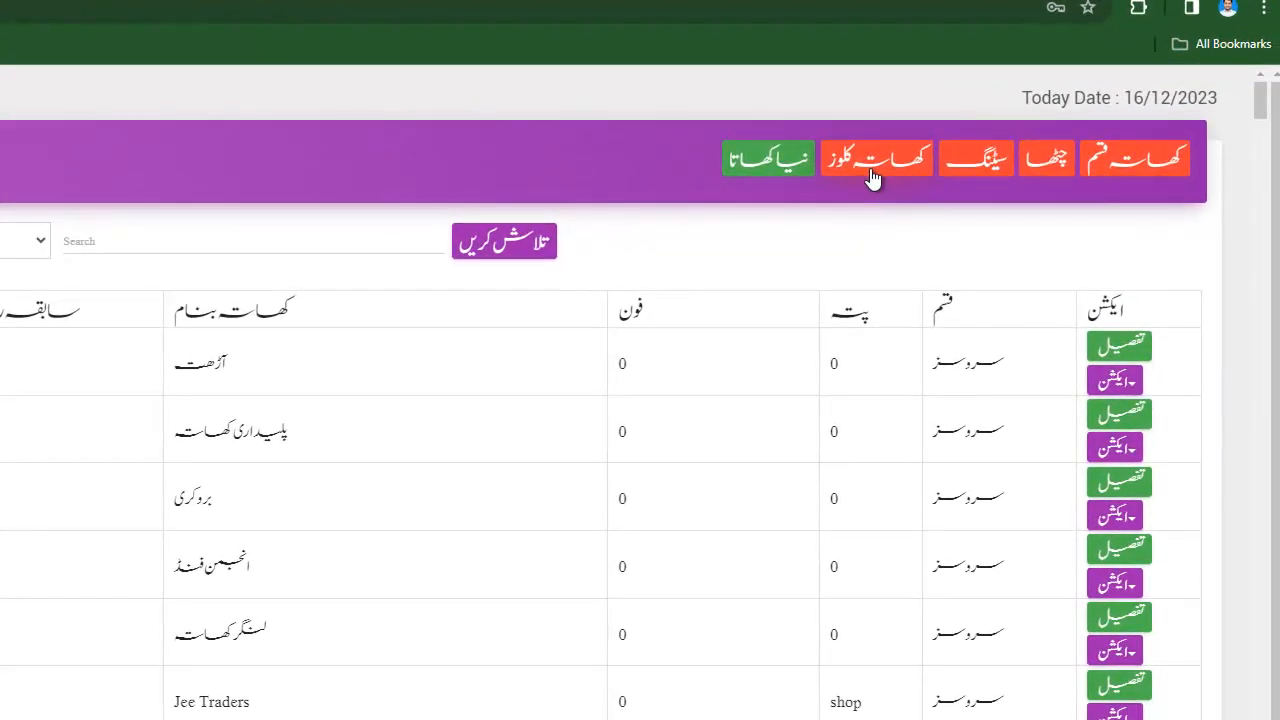
{"action": "left_click", "coordinate": [873, 176]}
{"action": "left_click", "coordinate": [265, 305]}
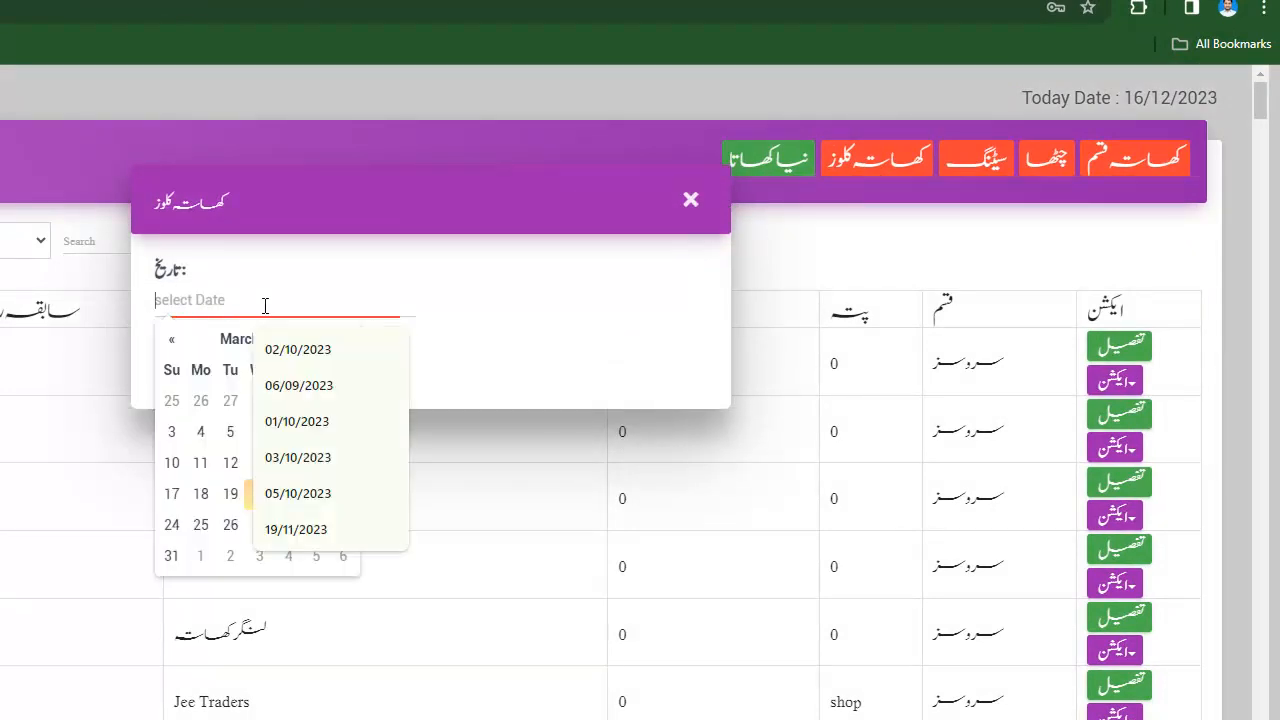
{"action": "left_click", "coordinate": [229, 494]}
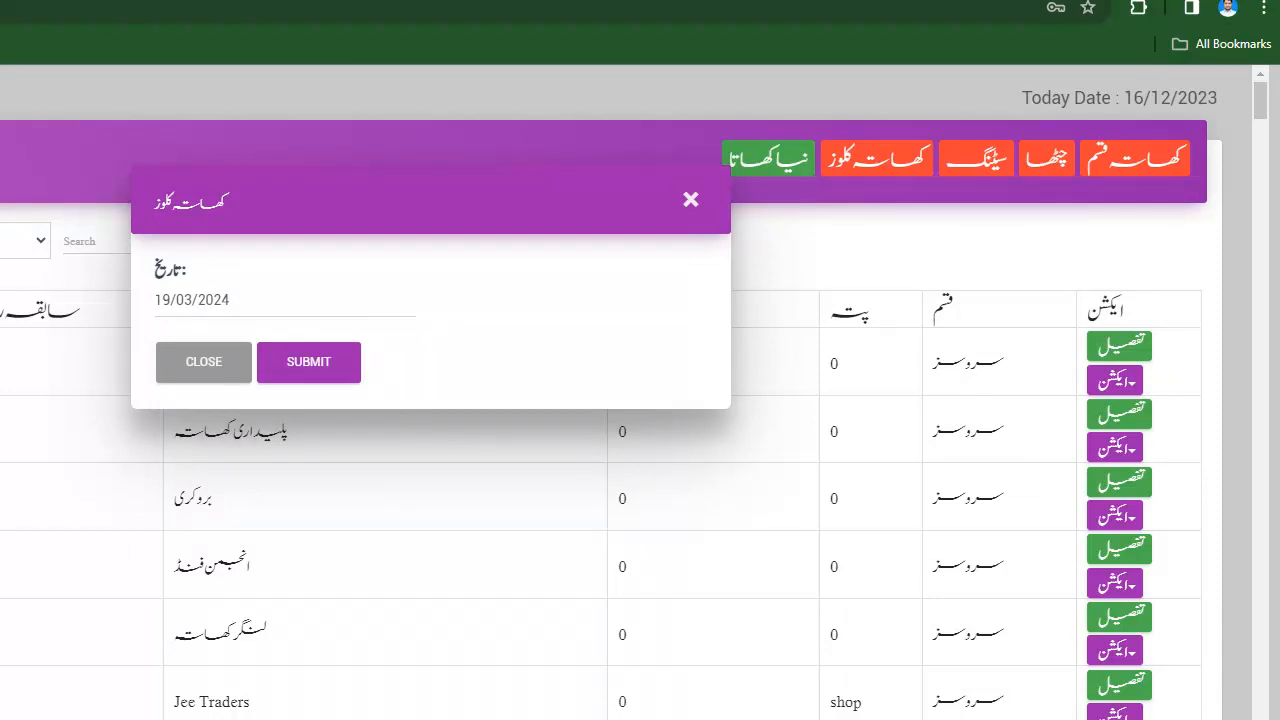
{"action": "left_click", "coordinate": [318, 370]}
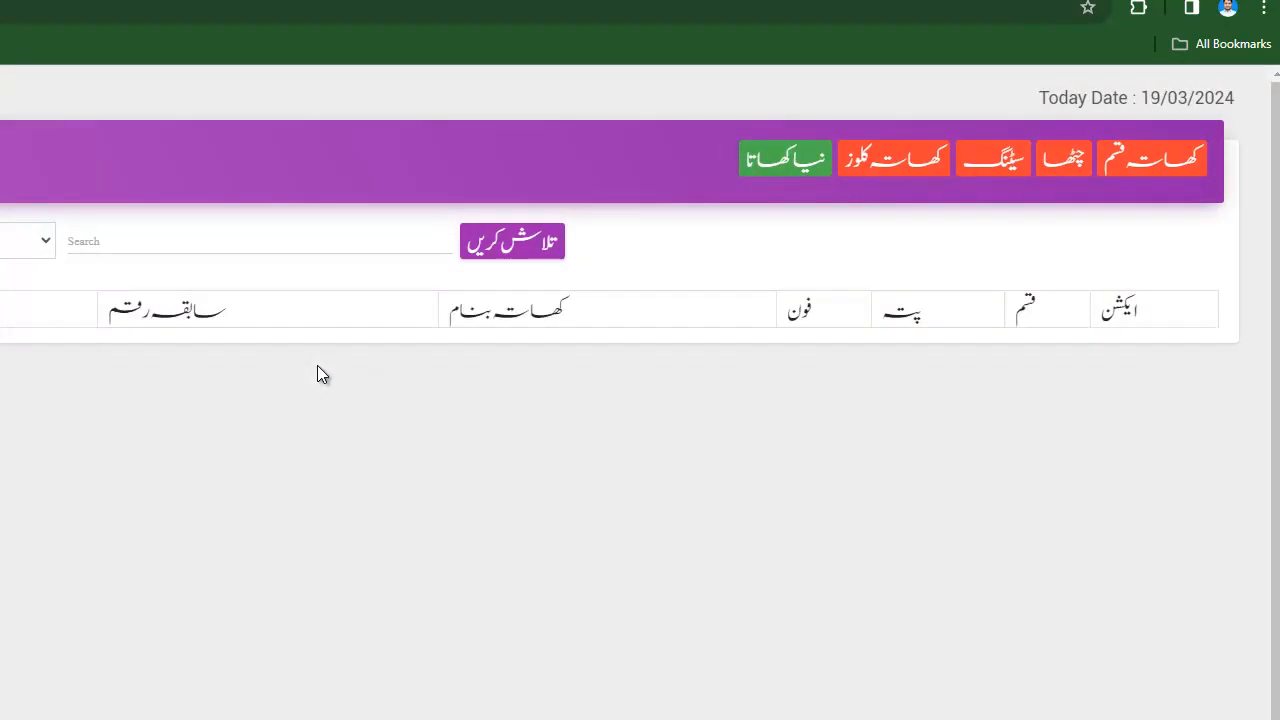
{"action": "double_click", "coordinate": [1148, 97]}
{"action": "left_click_drag", "start_coordinate": [1179, 90], "coordinate": [1235, 94]}
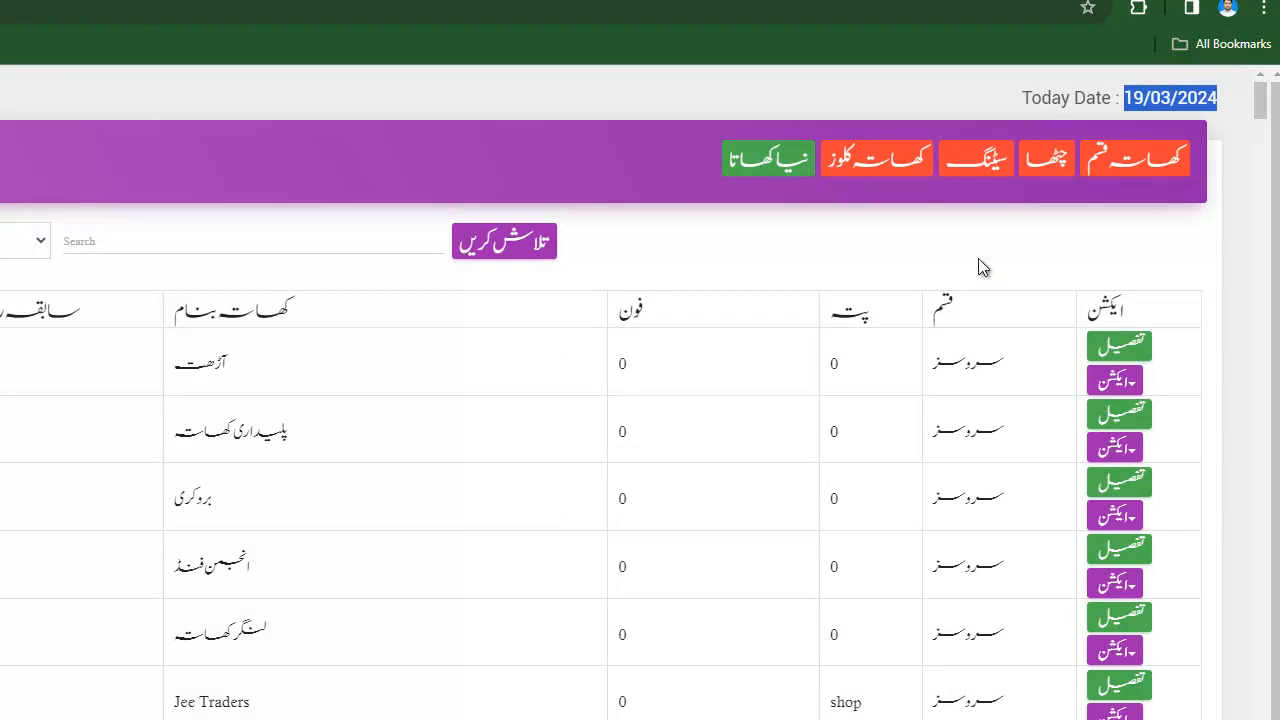
In company settings, point out the {name} and {rate} SMS template variables, then close without saving.
{"action": "left_click", "coordinate": [973, 175]}
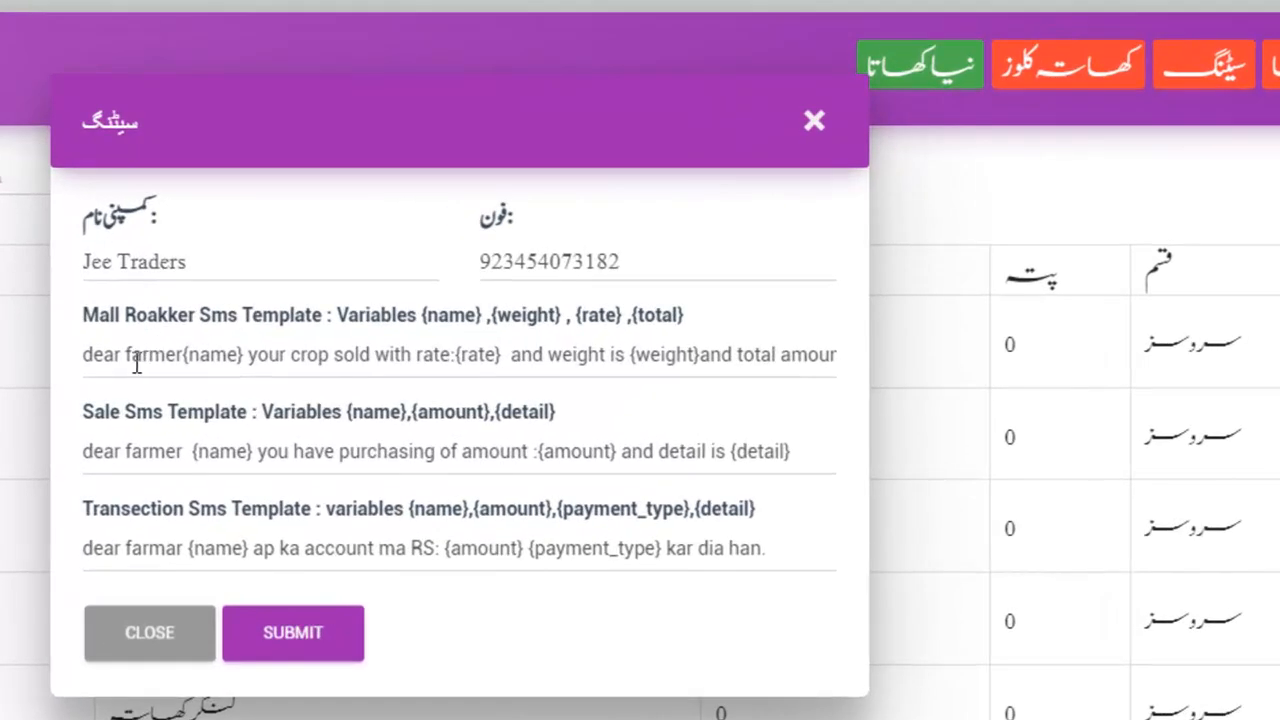
{"action": "left_click_drag", "start_coordinate": [134, 362], "coordinate": [571, 366]}
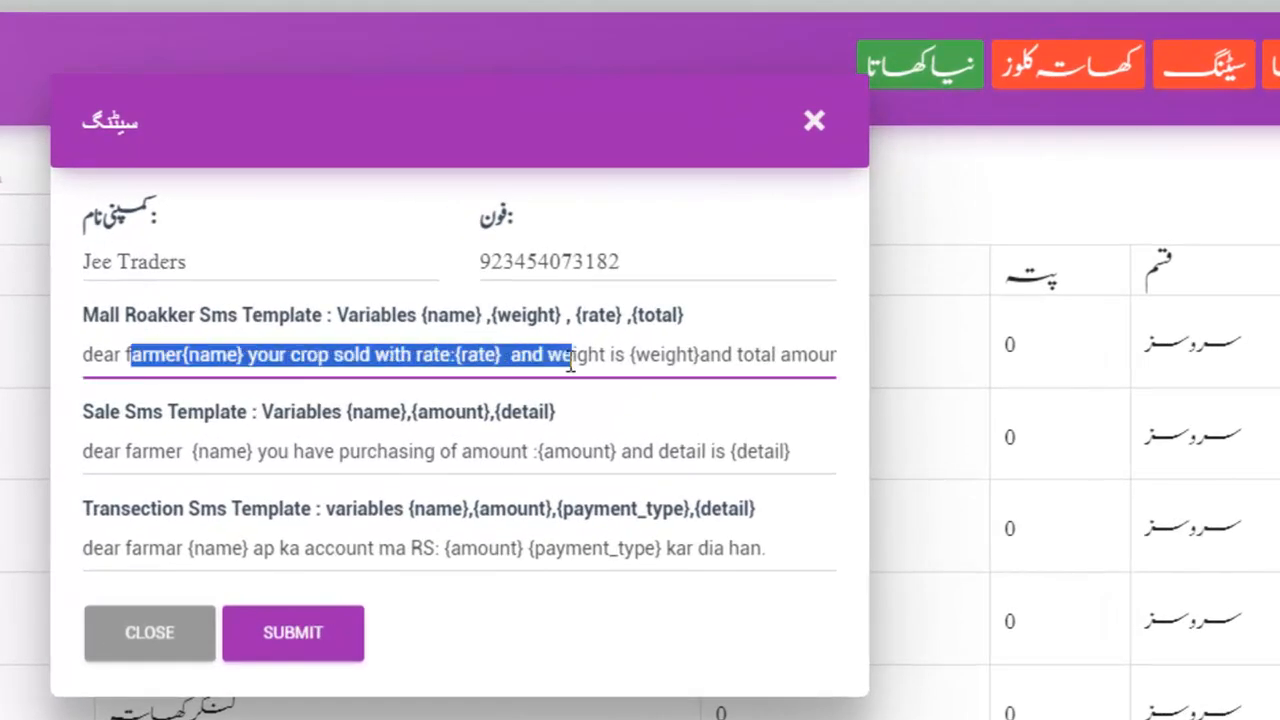
{"action": "left_click", "coordinate": [388, 358]}
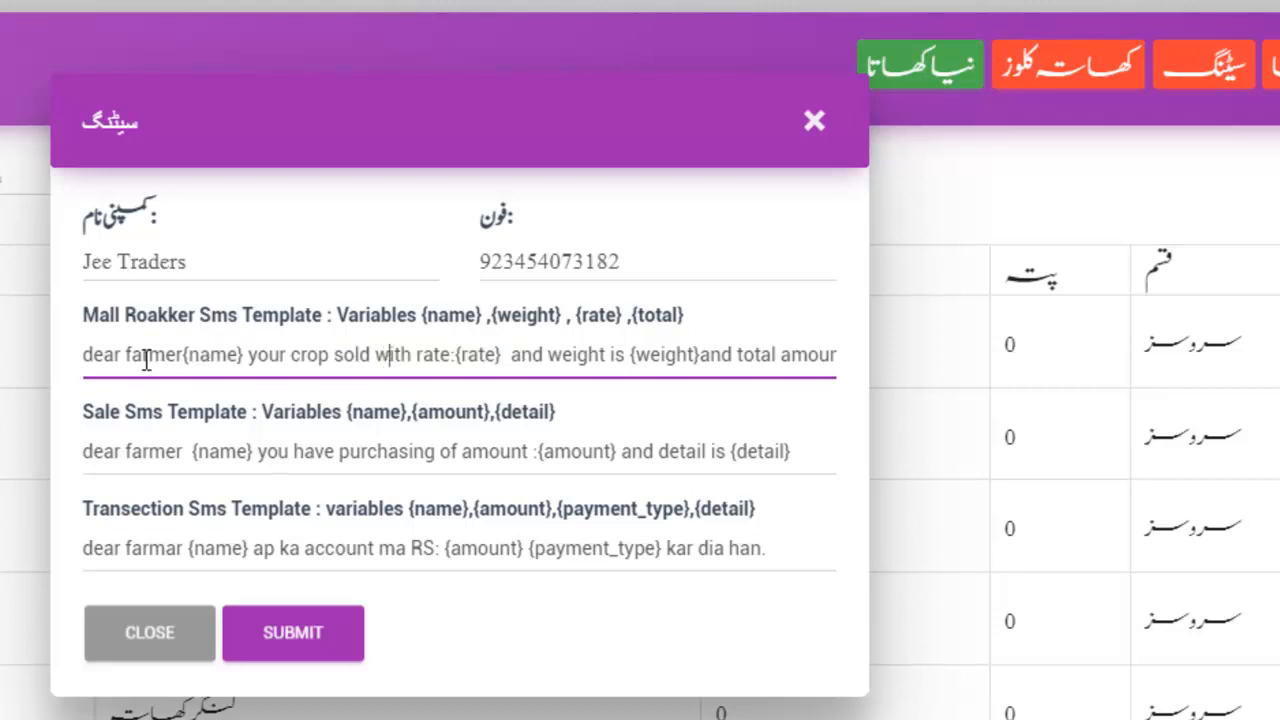
{"action": "left_click_drag", "start_coordinate": [187, 356], "coordinate": [241, 356]}
{"action": "left_click_drag", "start_coordinate": [458, 358], "coordinate": [500, 357]}
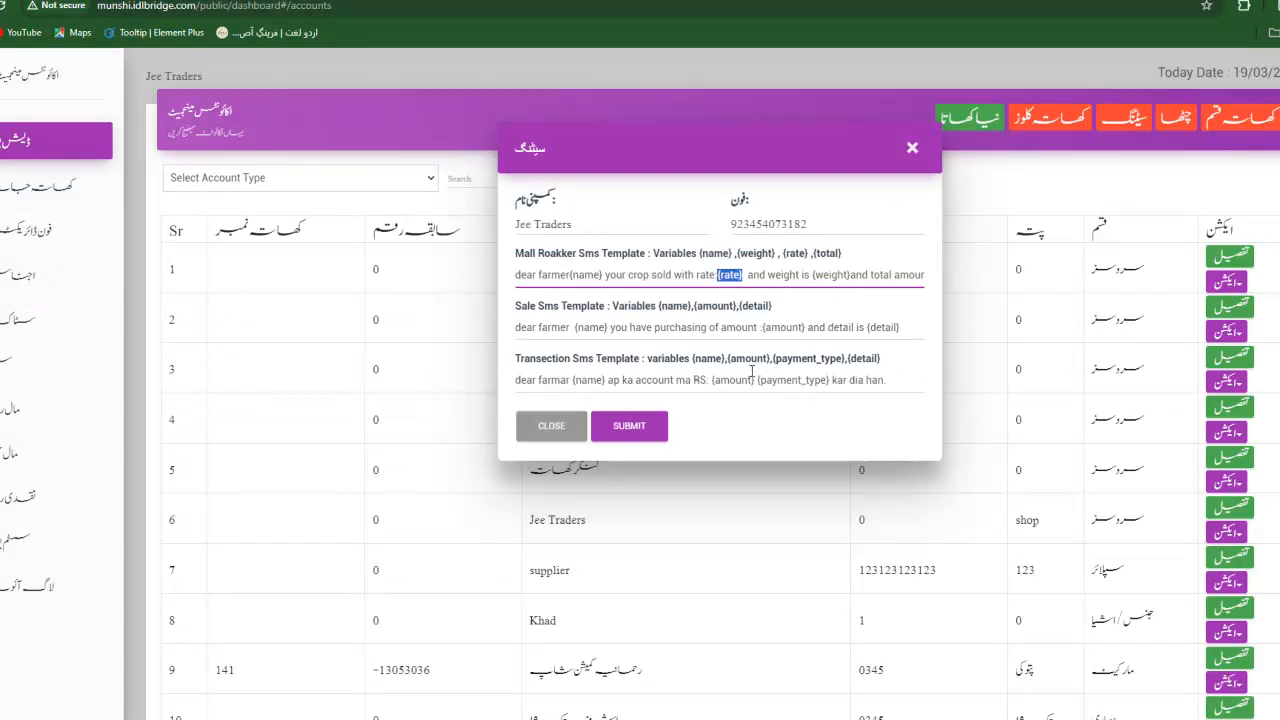
{"action": "left_click", "coordinate": [560, 428]}
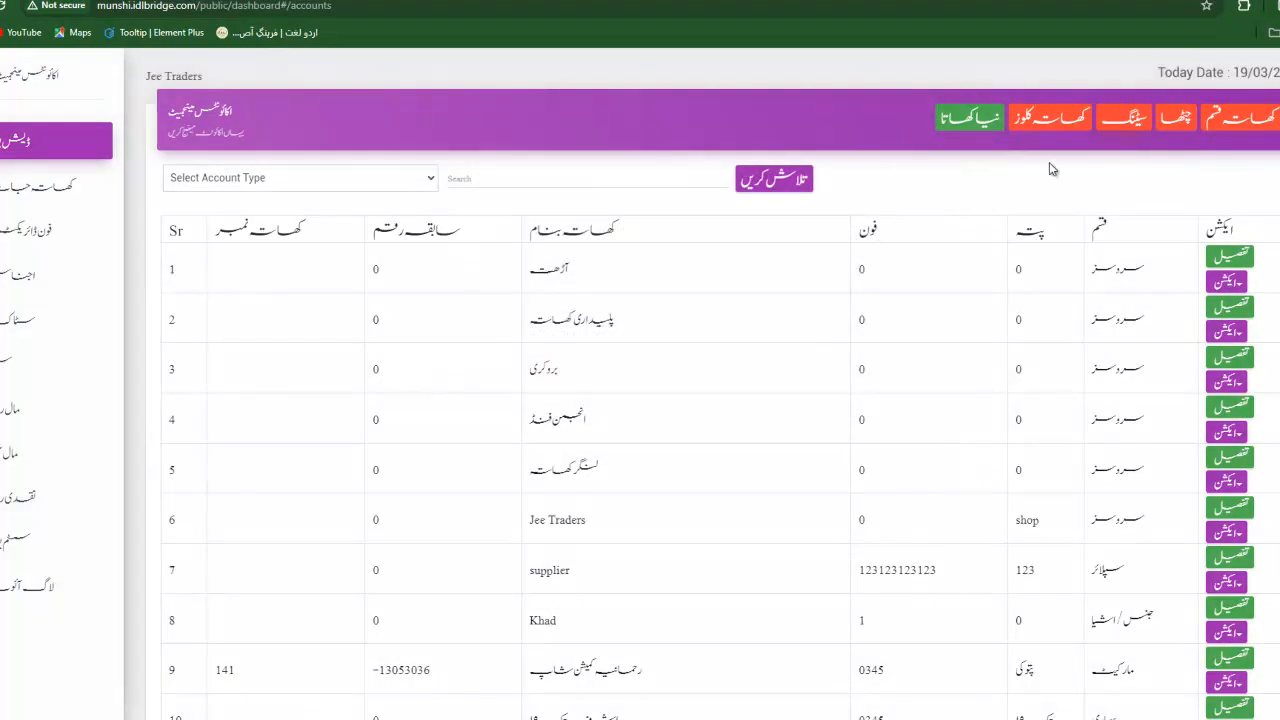
Scroll the account balance report down to its totals and back, then open the account types list.
{"action": "left_click", "coordinate": [1176, 128]}
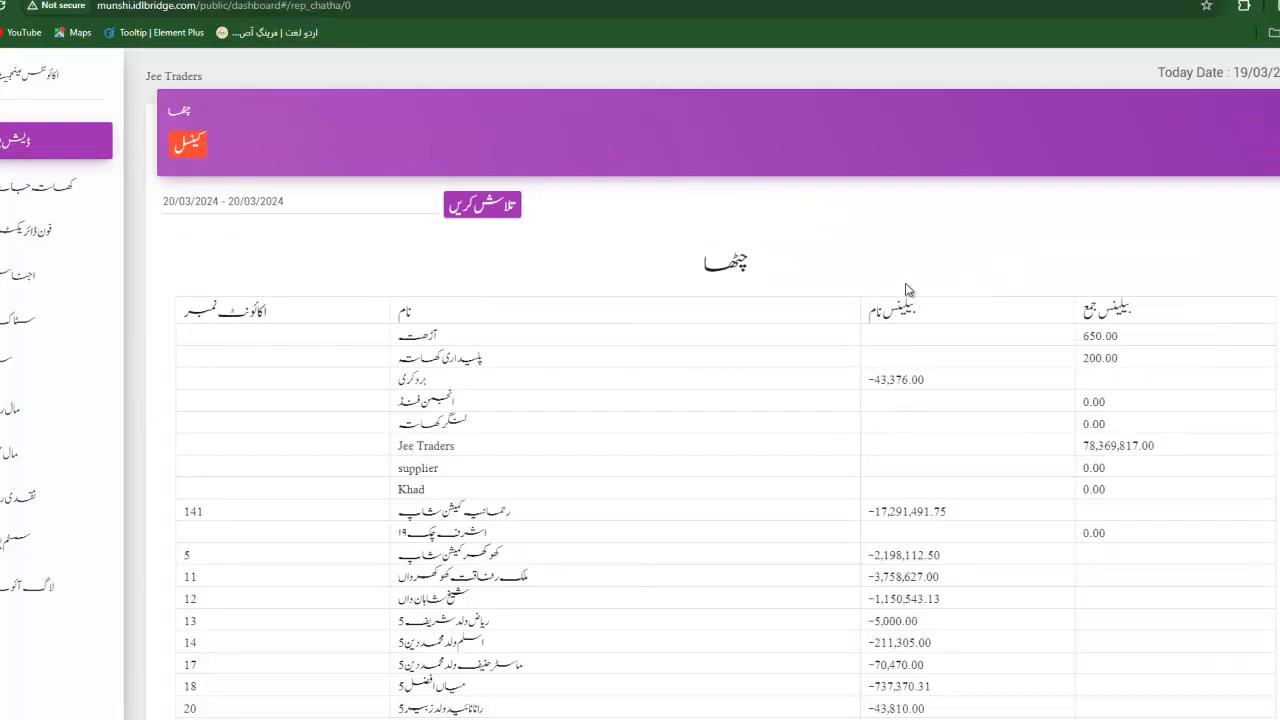
{"action": "scroll", "coordinate": [706, 430], "scroll_direction": "down", "scroll_amount": 3}
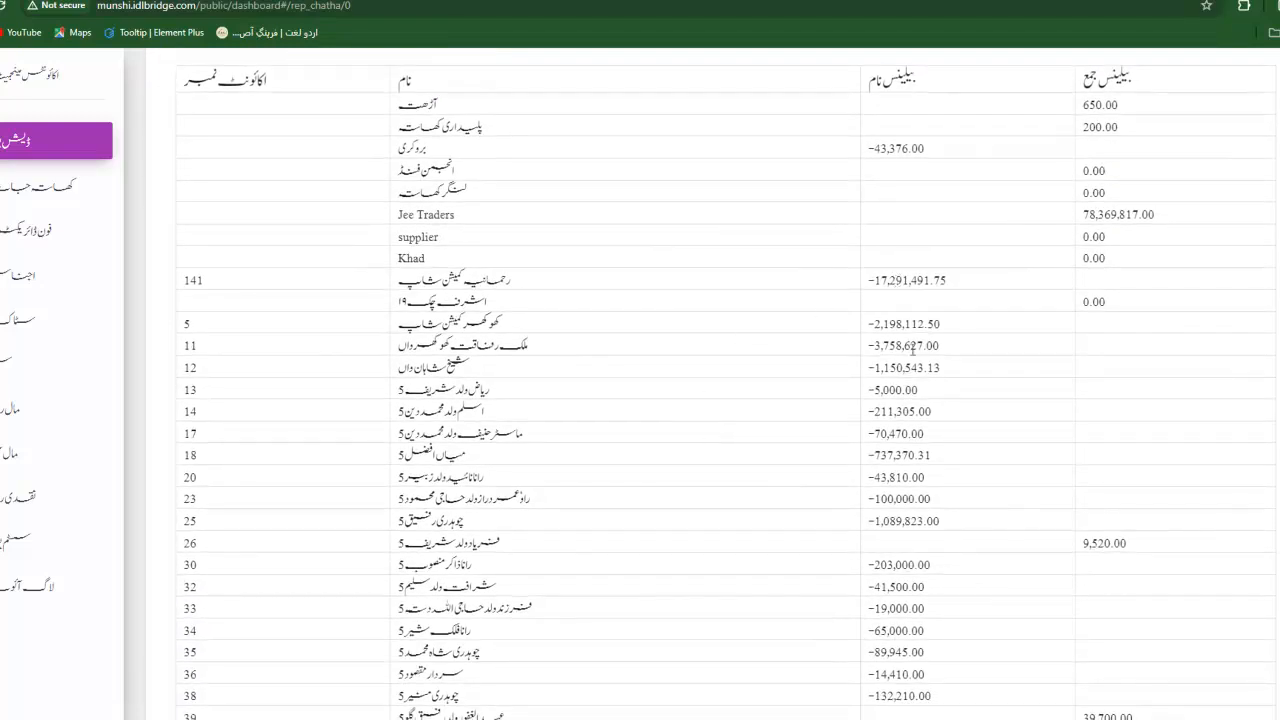
{"action": "scroll", "coordinate": [932, 430], "scroll_direction": "down", "scroll_amount": 14}
{"action": "scroll", "coordinate": [932, 430], "scroll_direction": "down", "scroll_amount": 10}
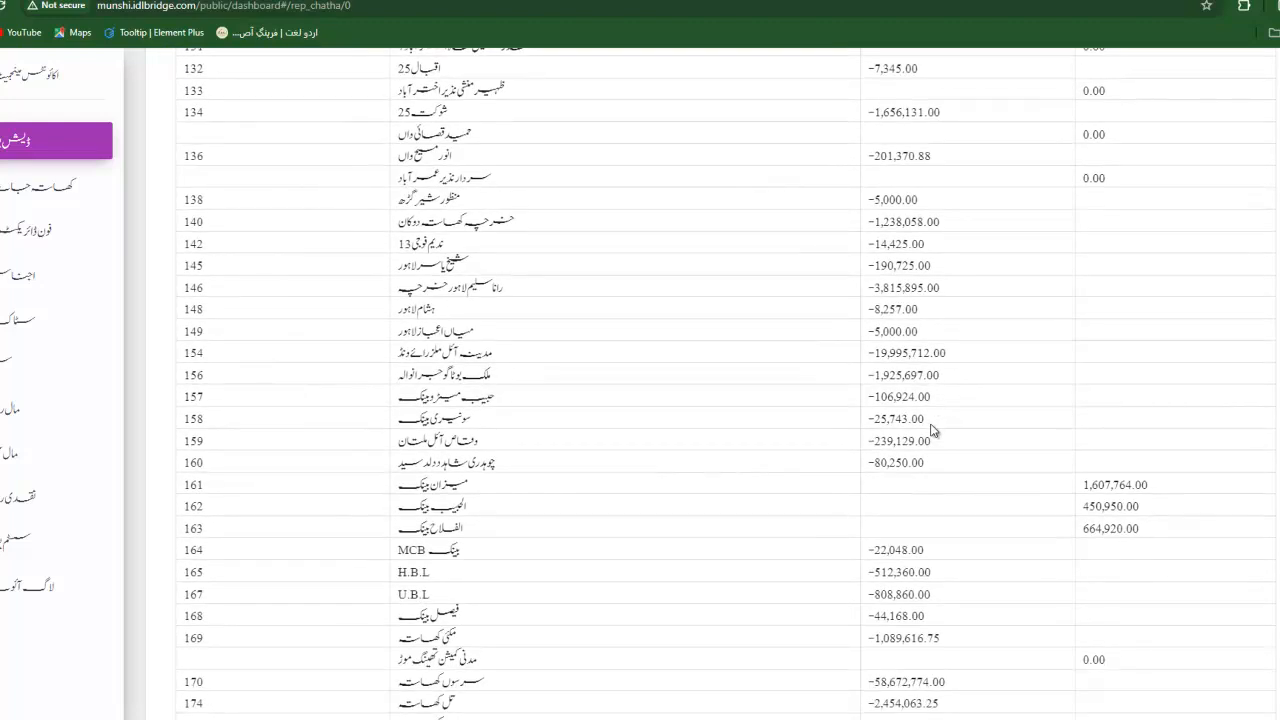
{"action": "scroll", "coordinate": [932, 430], "scroll_direction": "down", "scroll_amount": 20}
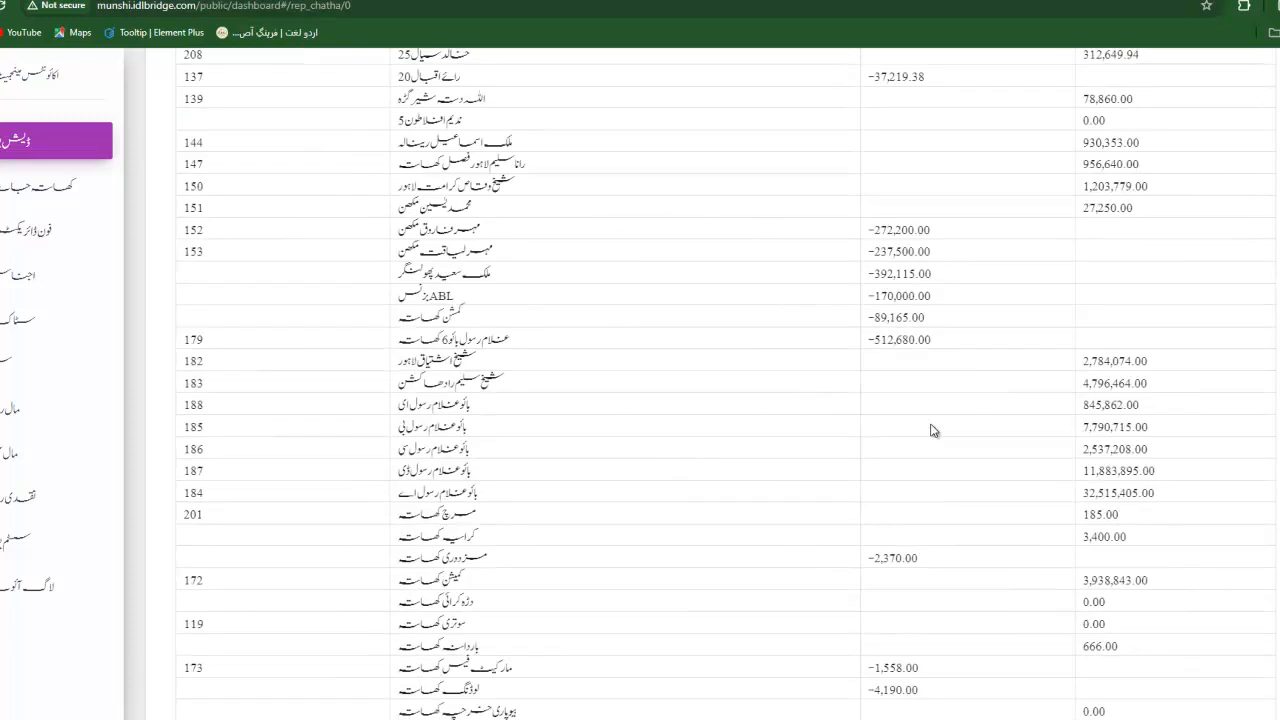
{"action": "scroll", "coordinate": [932, 430], "scroll_direction": "down", "scroll_amount": 15}
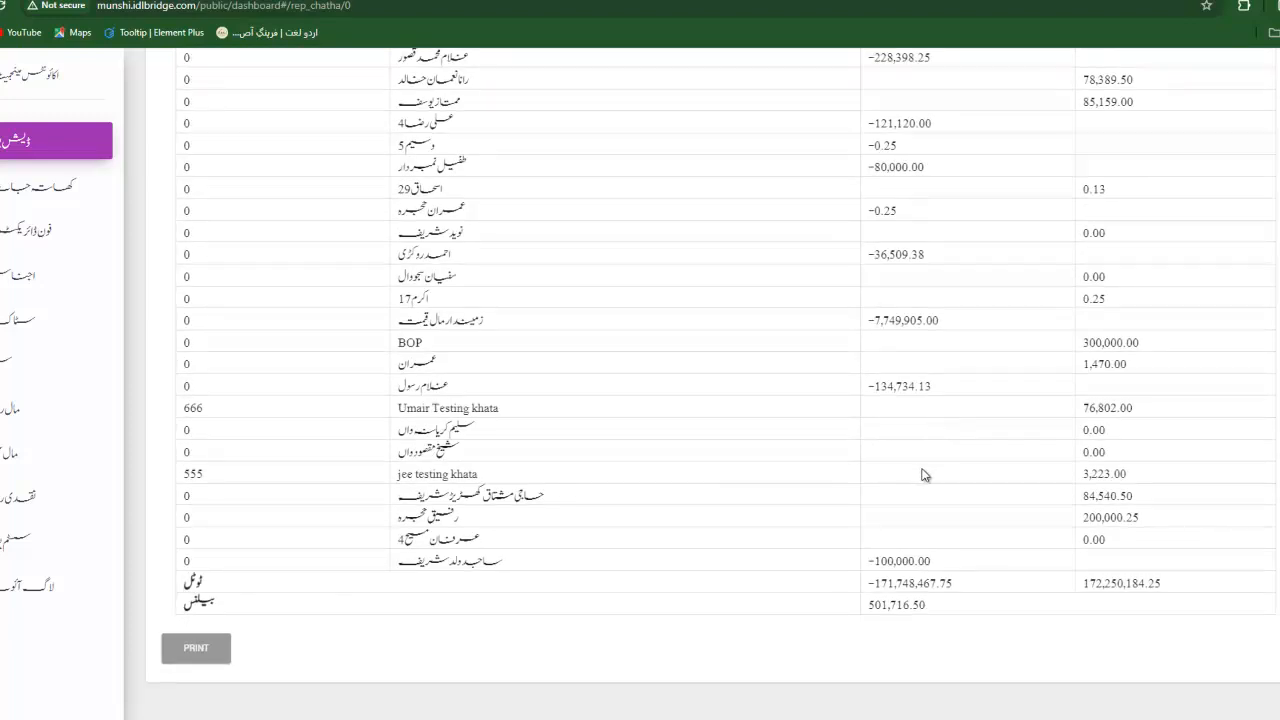
{"action": "left_click_drag", "start_coordinate": [868, 590], "coordinate": [968, 619]}
{"action": "left_click", "coordinate": [968, 619]}
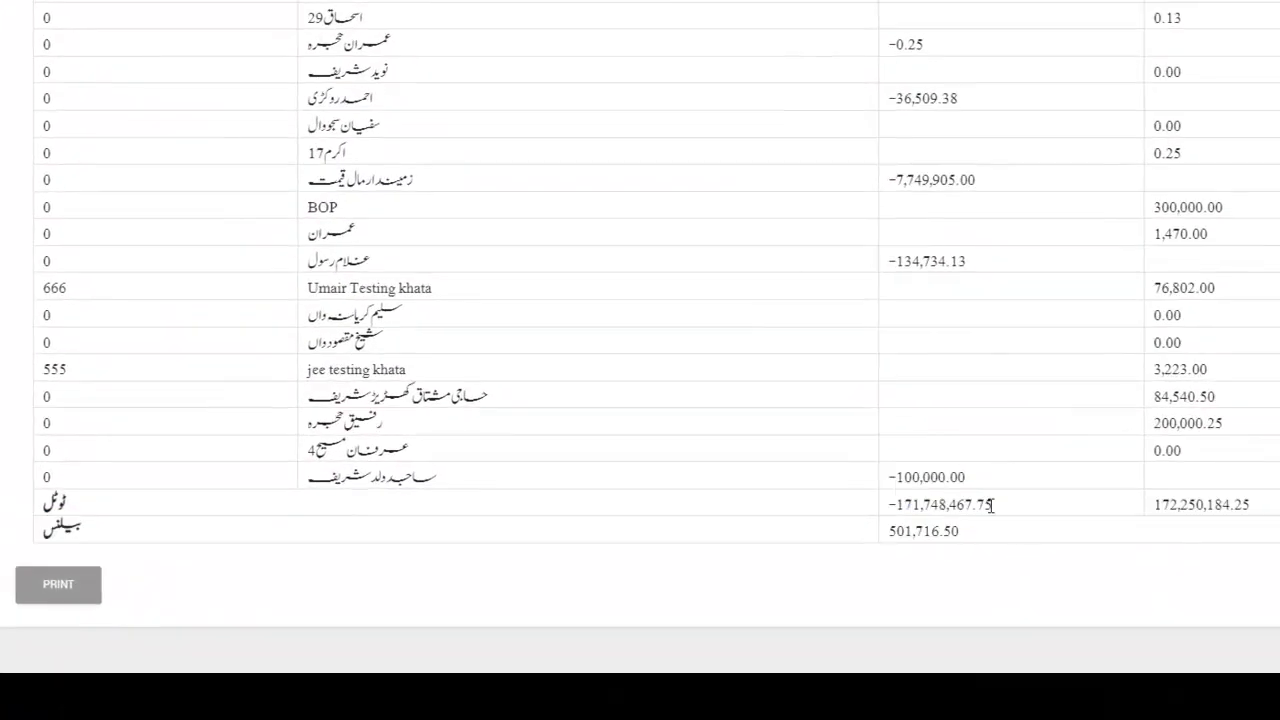
{"action": "scroll", "coordinate": [934, 337], "scroll_direction": "up", "scroll_amount": 20}
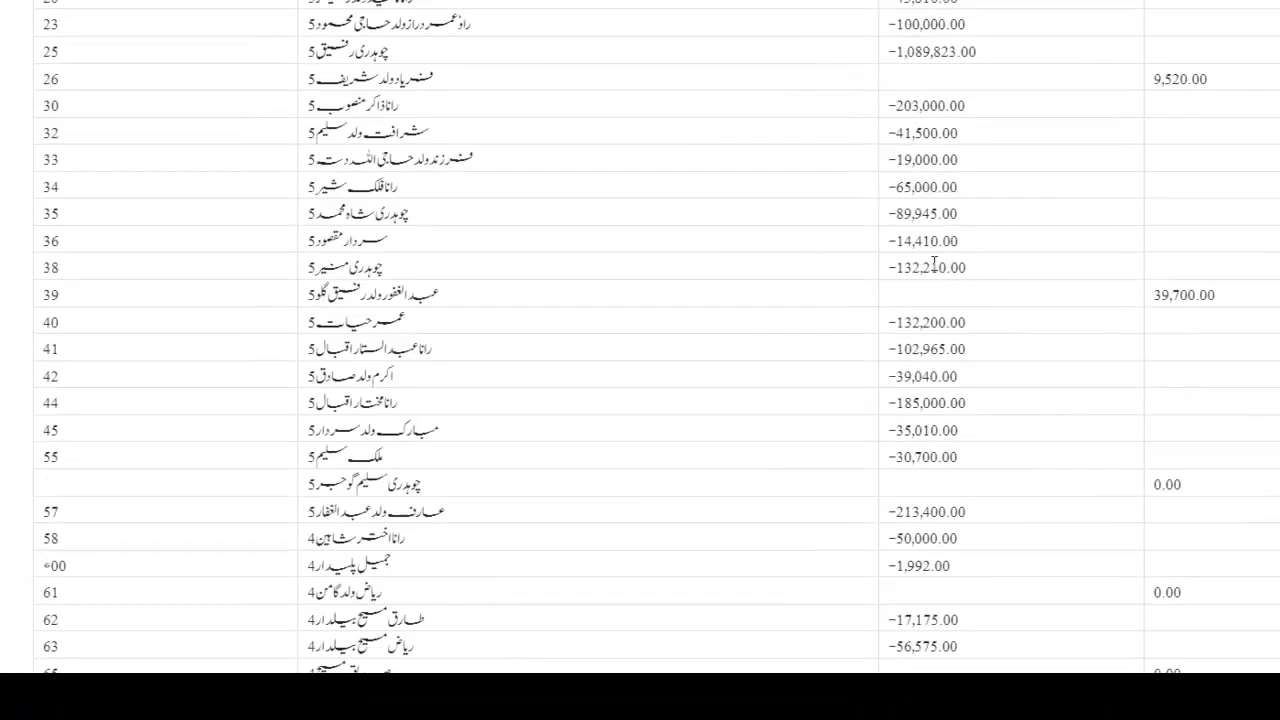
{"action": "scroll", "coordinate": [934, 263], "scroll_direction": "up", "scroll_amount": 10}
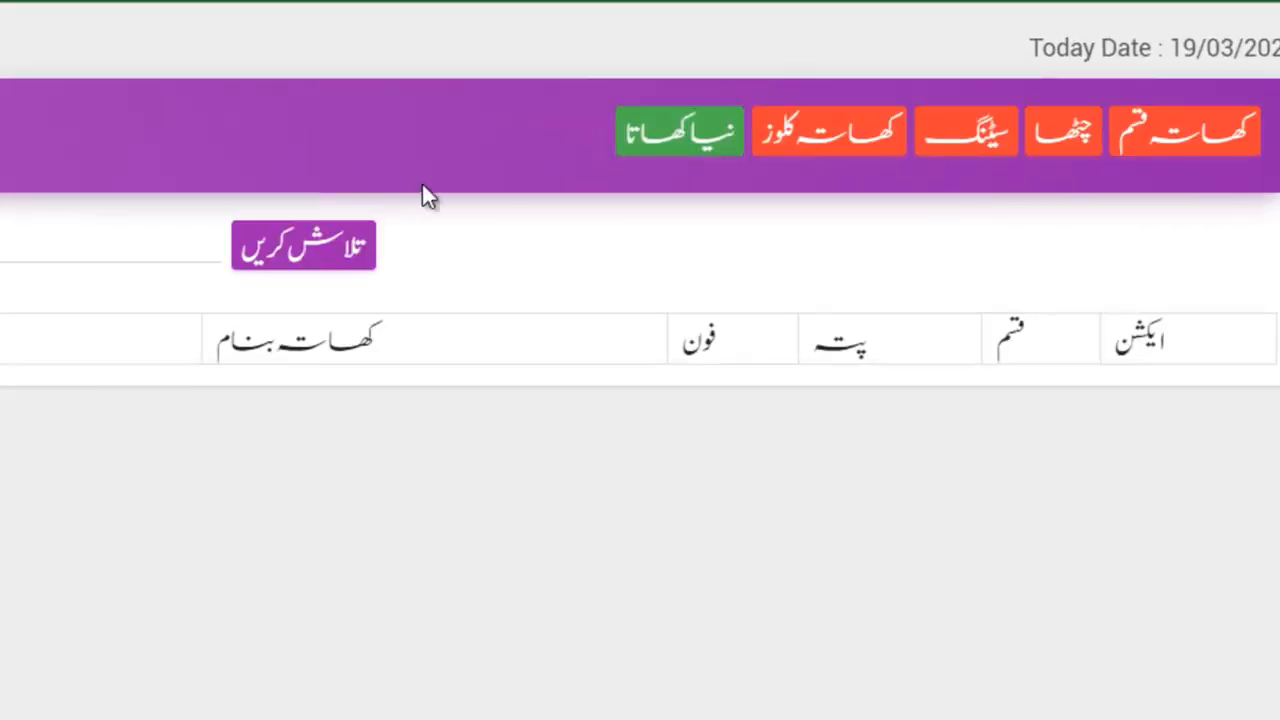
{"action": "left_click", "coordinate": [1168, 145]}
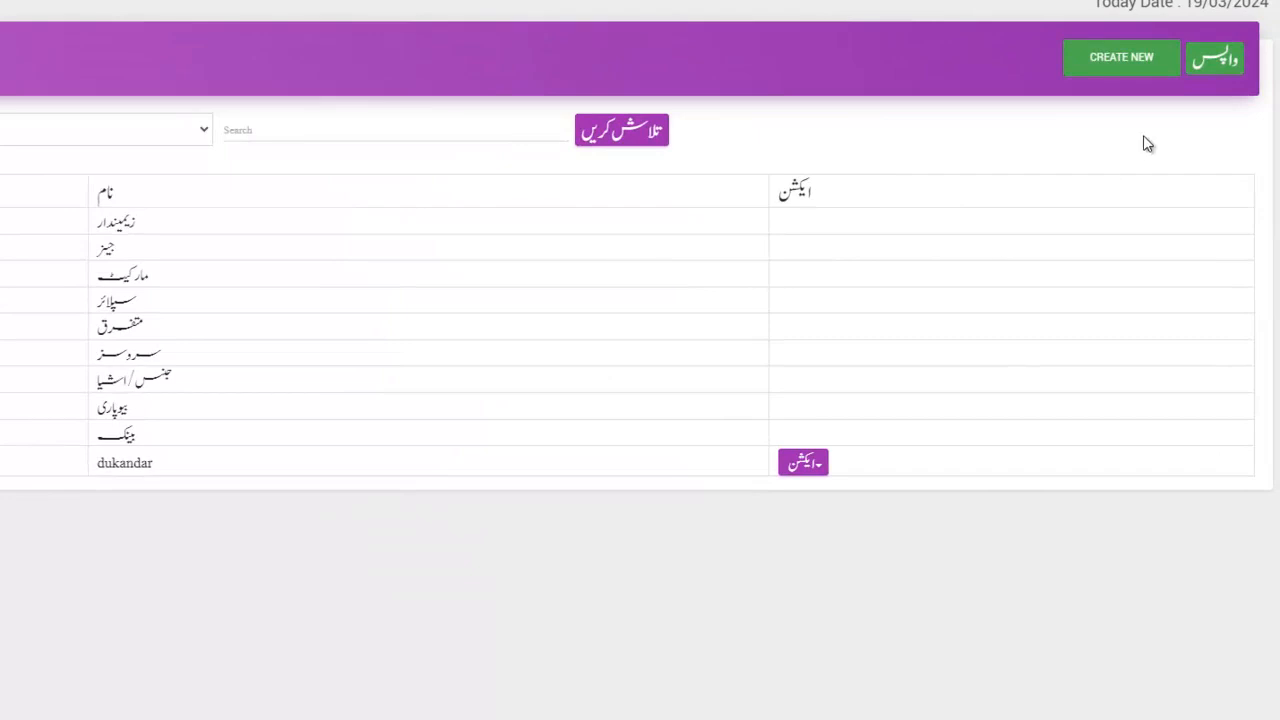
Create an account type named 'test' and look at its row actions without choosing one.
{"action": "left_click", "coordinate": [1112, 68]}
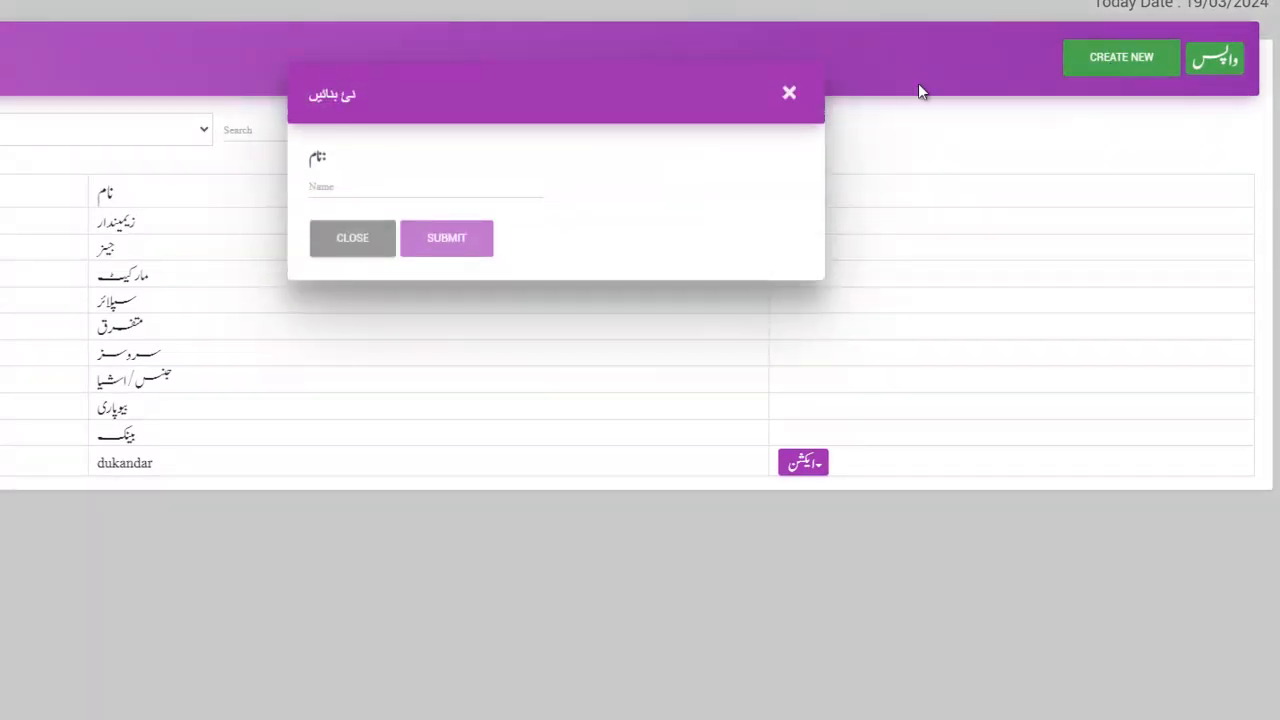
{"action": "left_click", "coordinate": [363, 188]}
{"action": "type", "text": "test"}
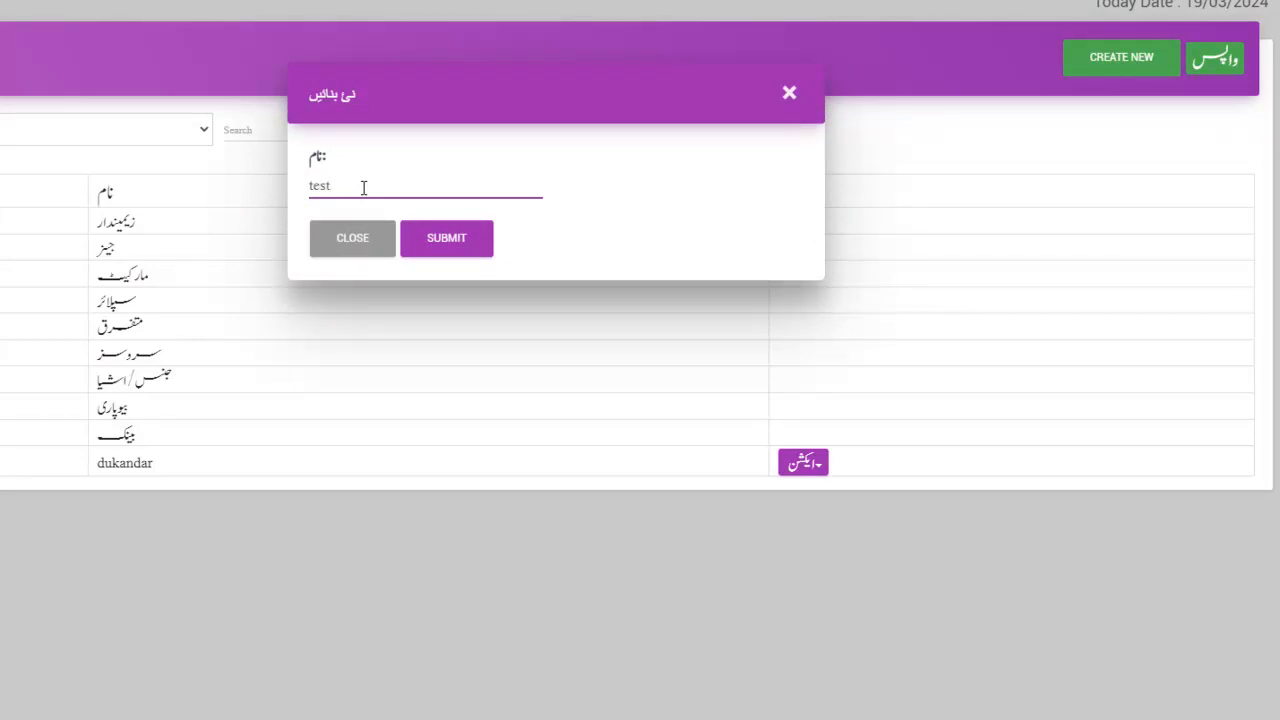
{"action": "left_click", "coordinate": [481, 251]}
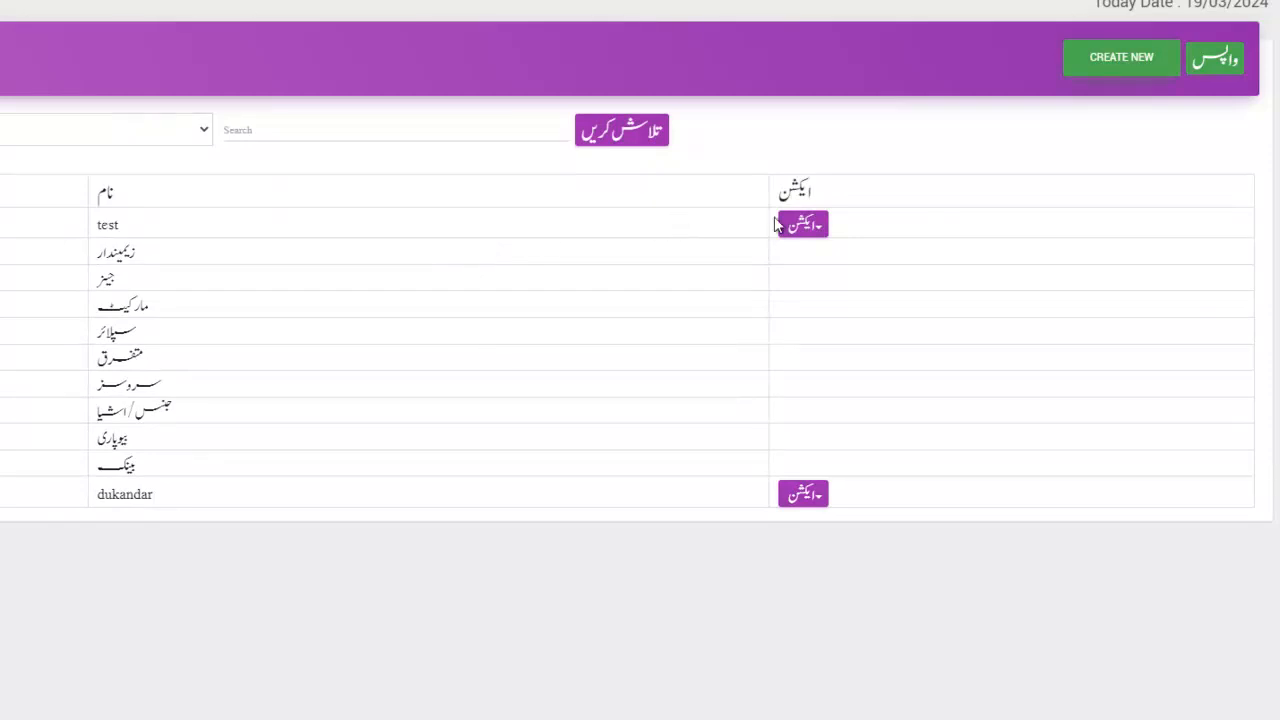
{"action": "left_click", "coordinate": [801, 230]}
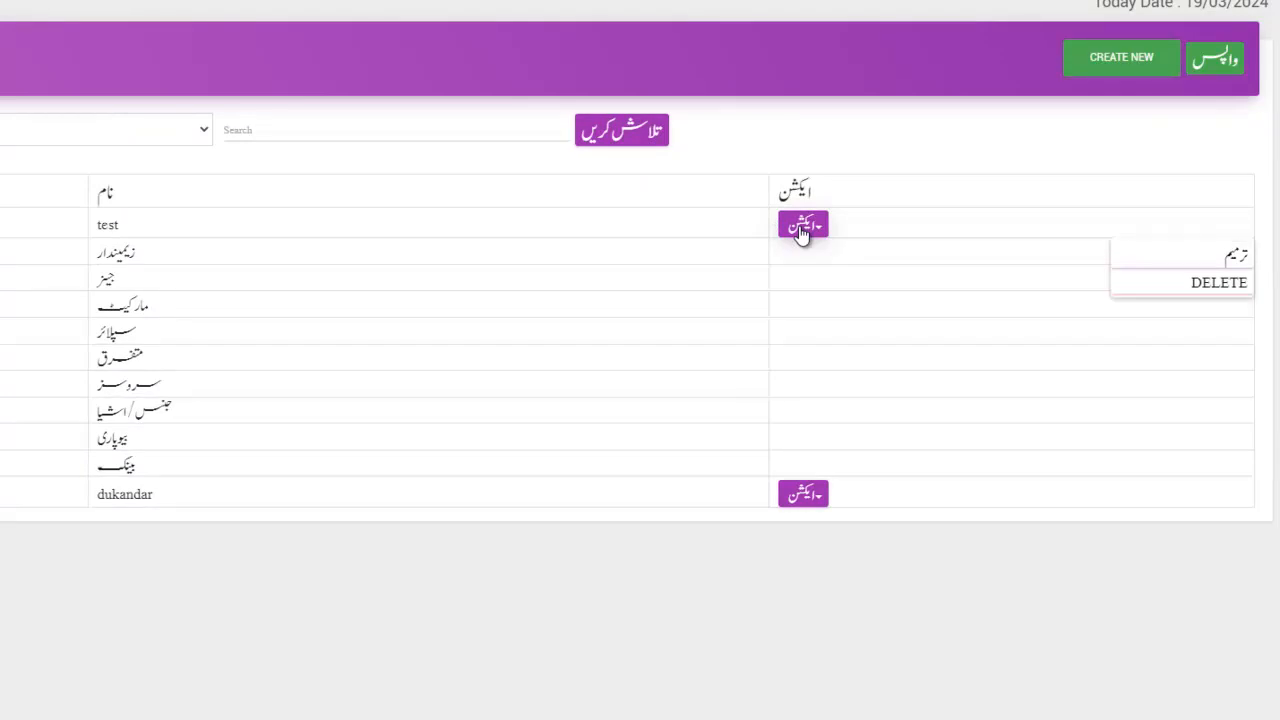
{"action": "left_click", "coordinate": [466, 256]}
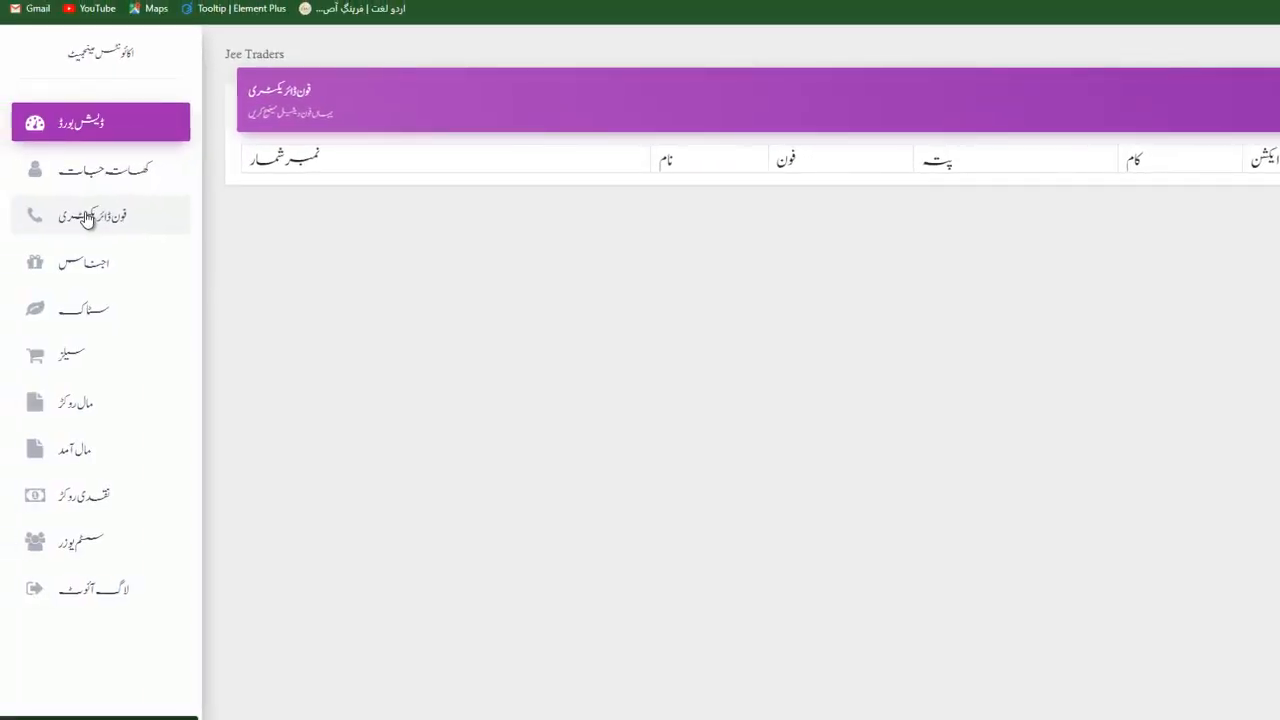
Cancel a new phone directory contact and switch to the crops and goods list.
{"action": "left_click", "coordinate": [1166, 70]}
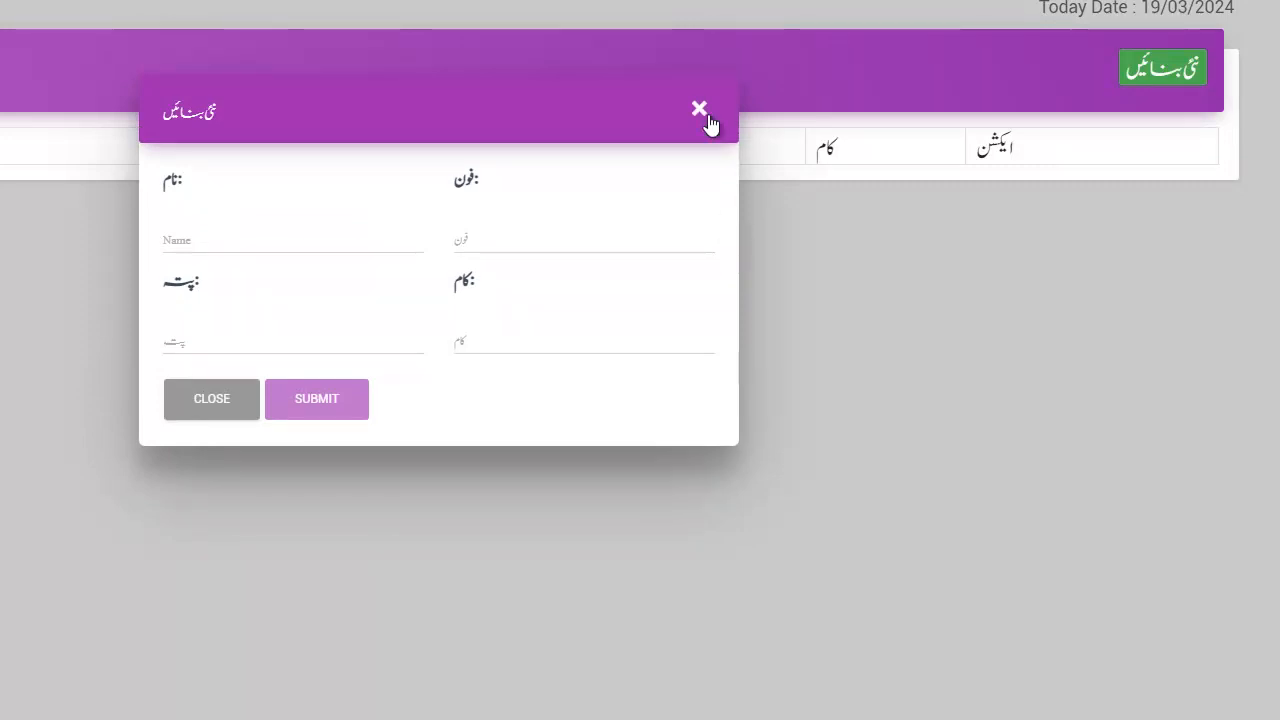
{"action": "left_click", "coordinate": [699, 108]}
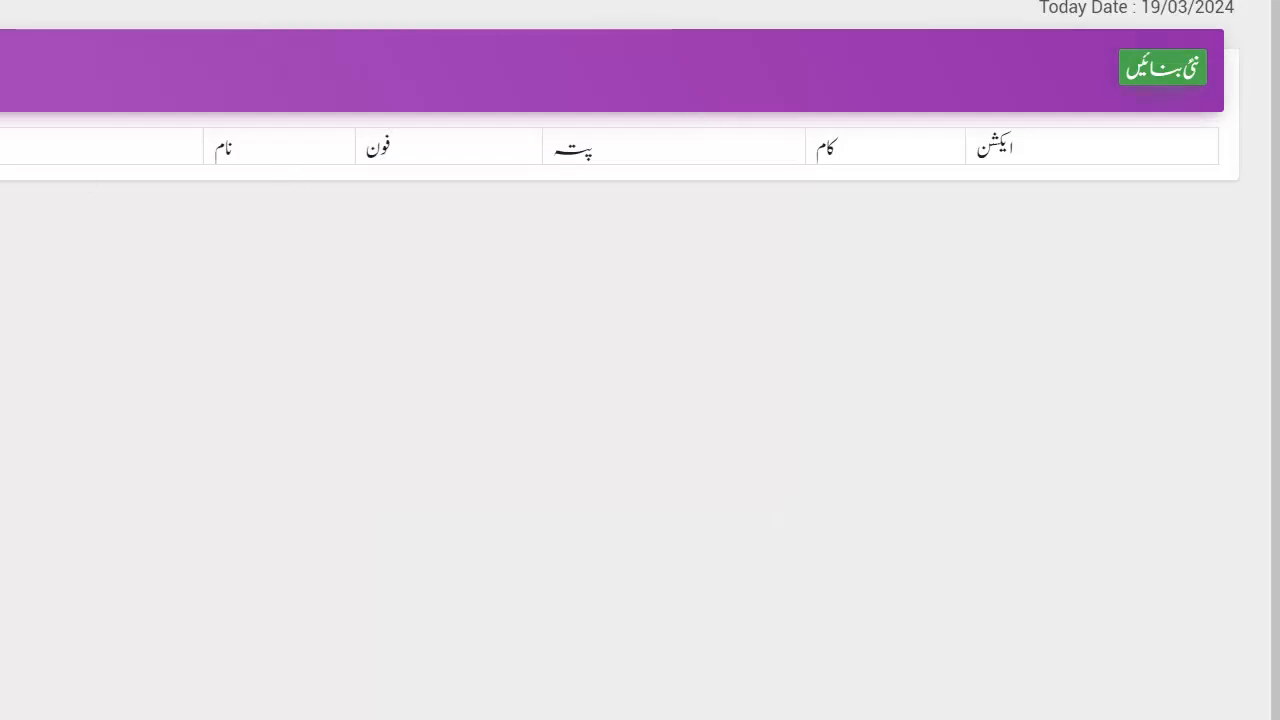
{"action": "left_click", "coordinate": [127, 301]}
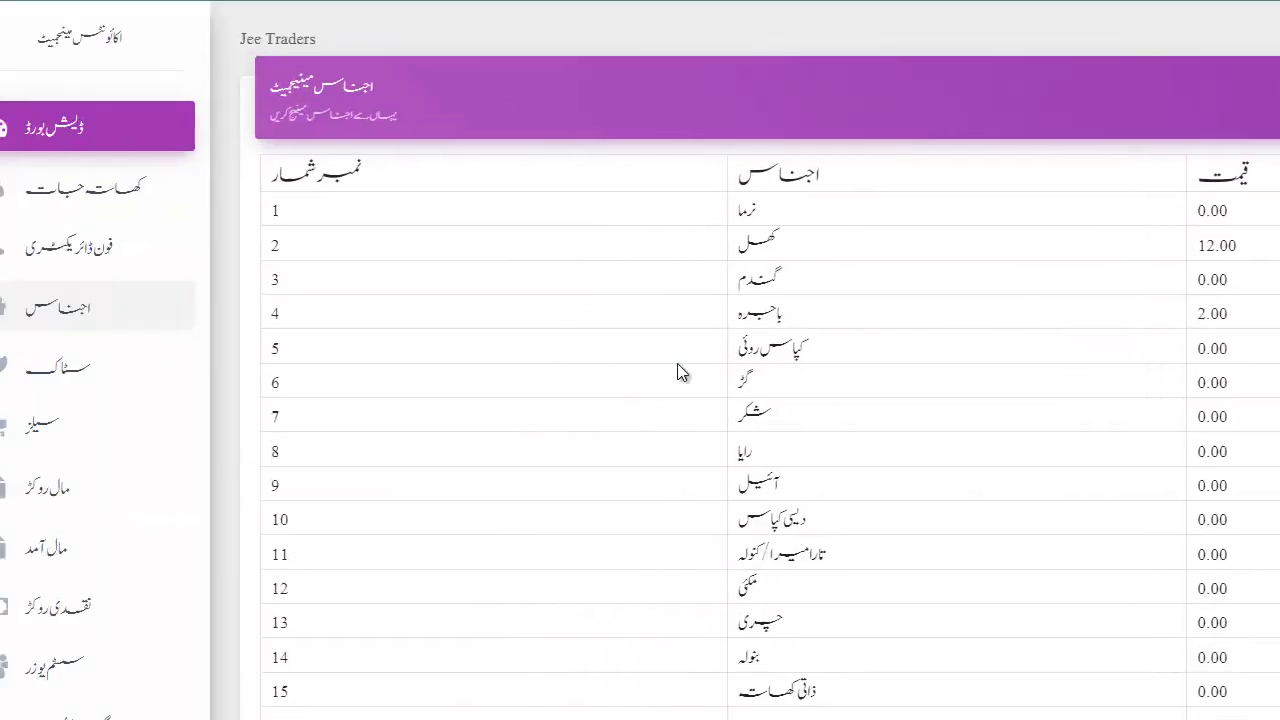
Scroll the commodities table, point out prices like 12.00, and cancel the new item form.
{"action": "scroll", "coordinate": [779, 387], "scroll_direction": "down", "scroll_amount": 2}
{"action": "scroll", "coordinate": [779, 387], "scroll_direction": "up", "scroll_amount": 2}
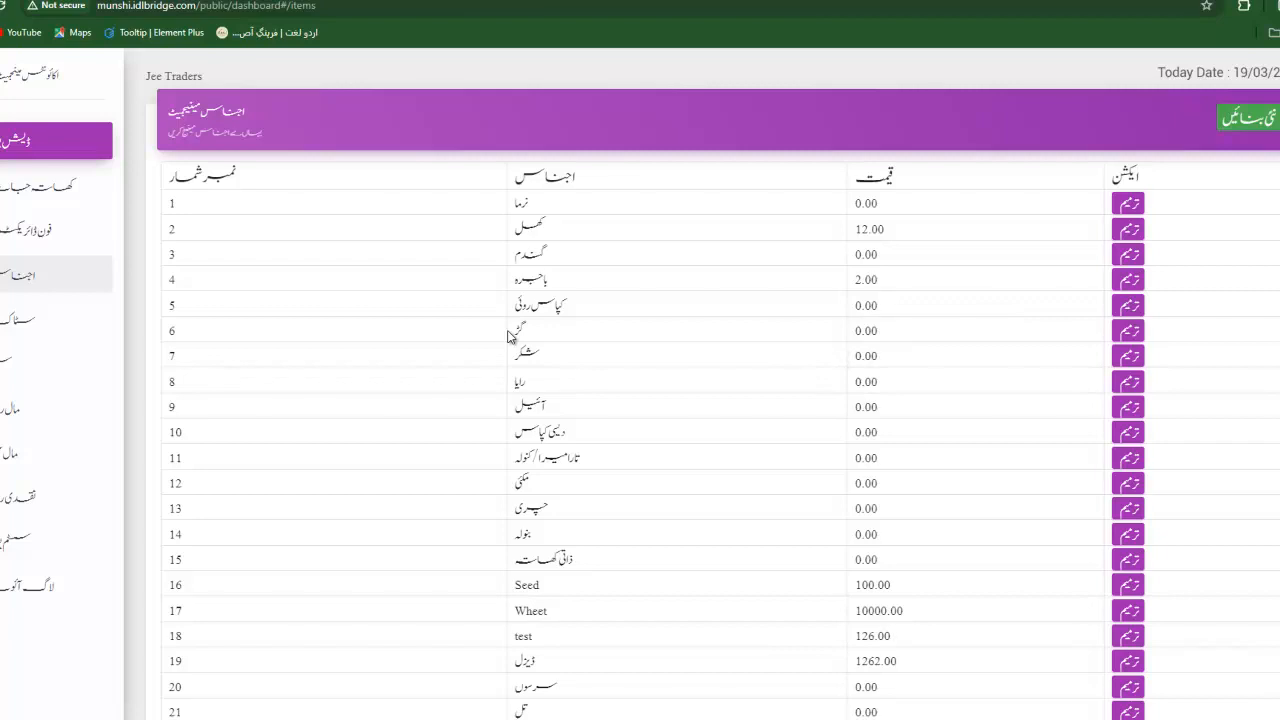
{"action": "scroll", "coordinate": [658, 426], "scroll_direction": "down", "scroll_amount": 2}
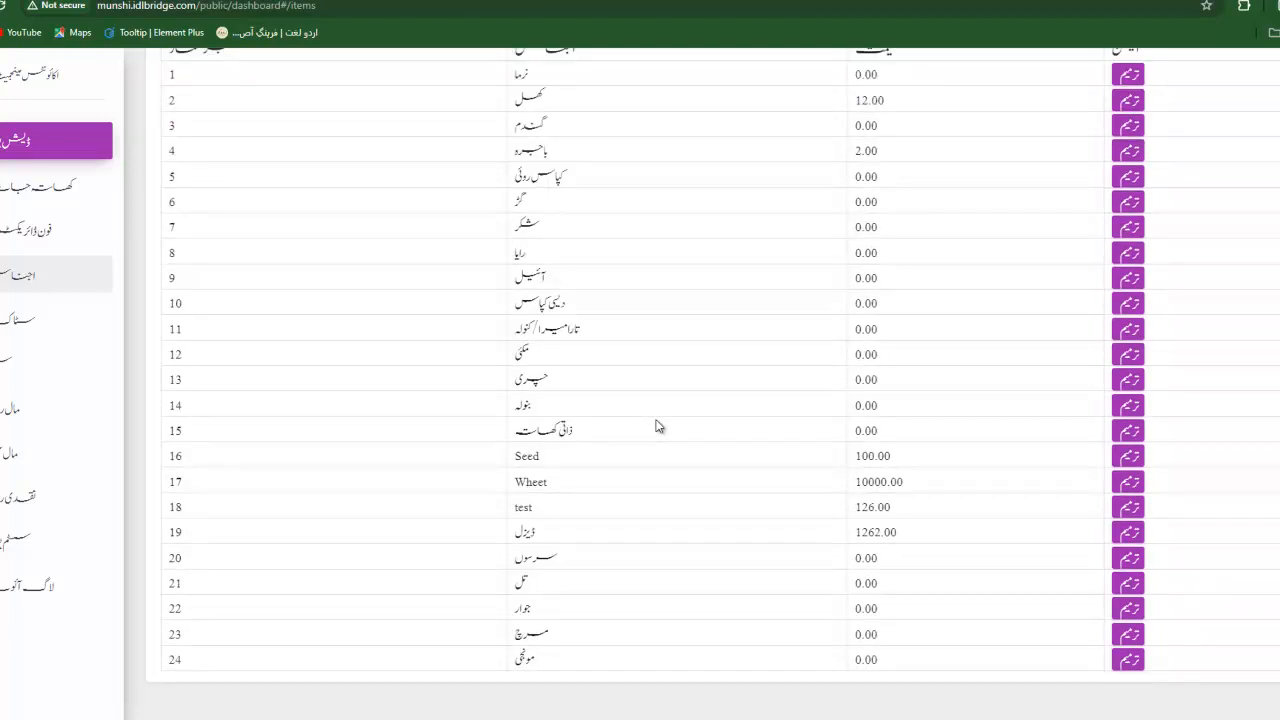
{"action": "scroll", "coordinate": [658, 426], "scroll_direction": "up", "scroll_amount": 2}
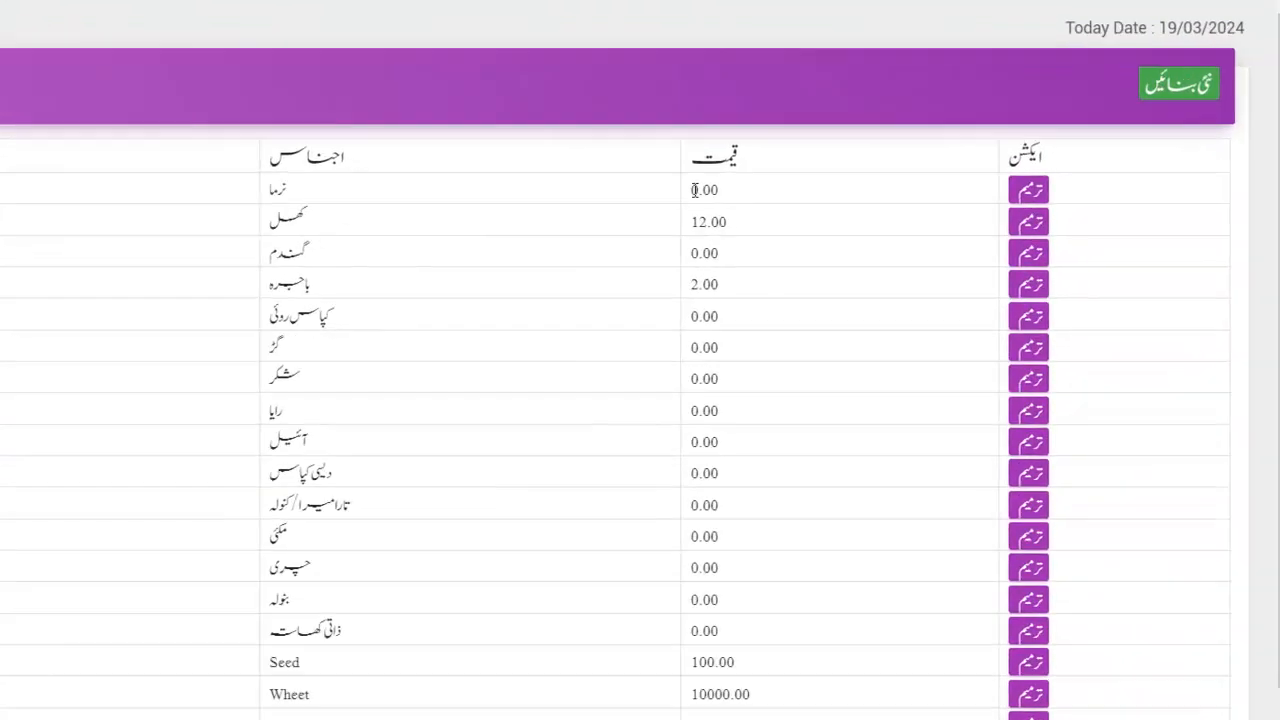
{"action": "left_click_drag", "start_coordinate": [722, 192], "coordinate": [777, 275]}
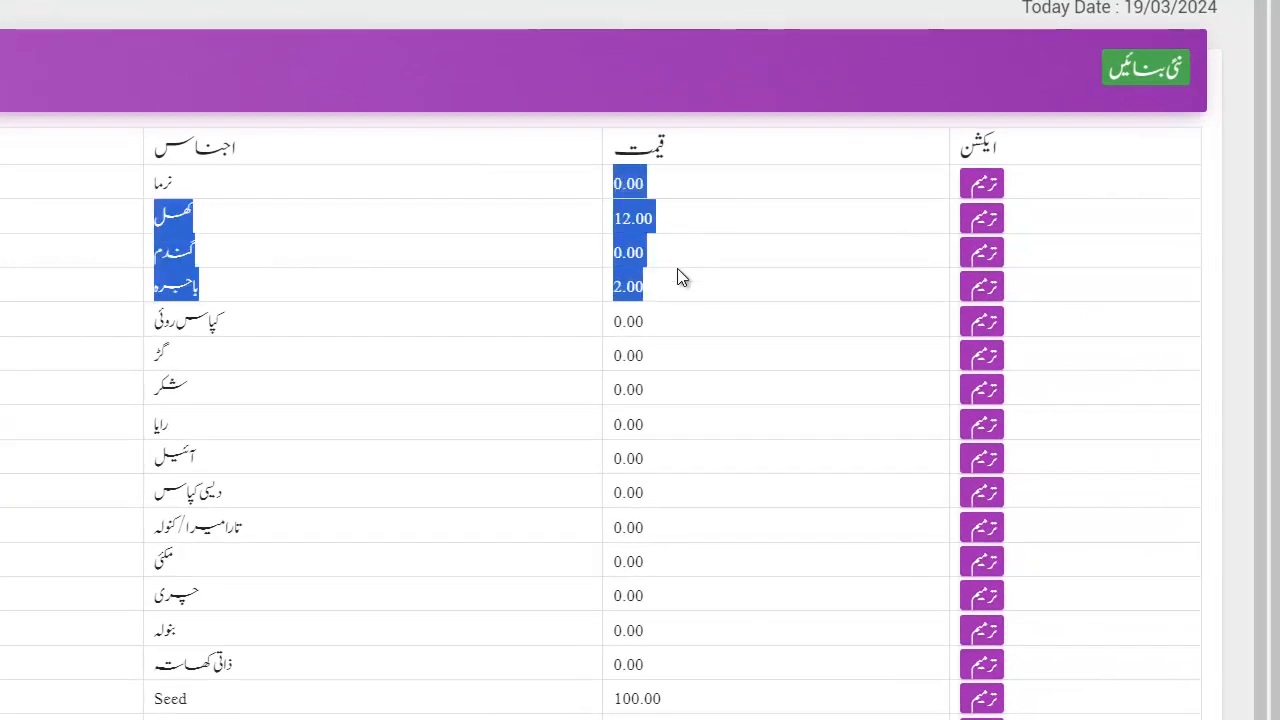
{"action": "left_click", "coordinate": [678, 277]}
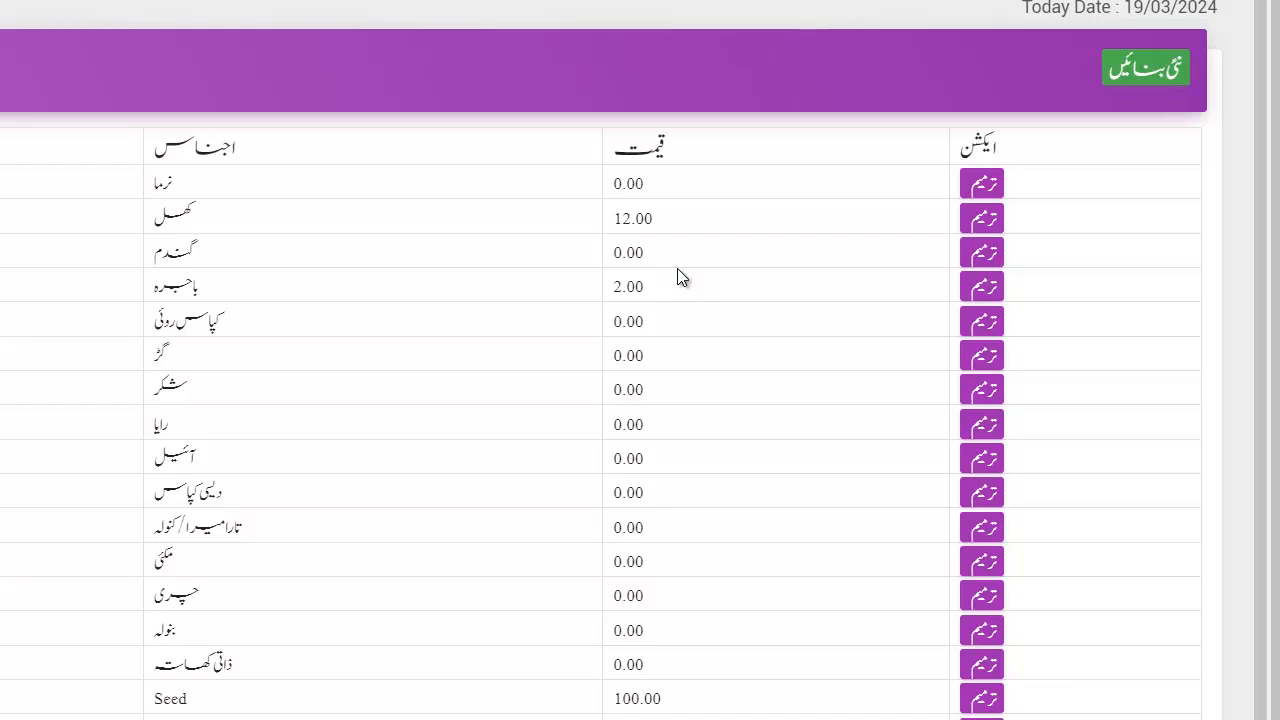
{"action": "left_click_drag", "start_coordinate": [631, 217], "coordinate": [613, 217]}
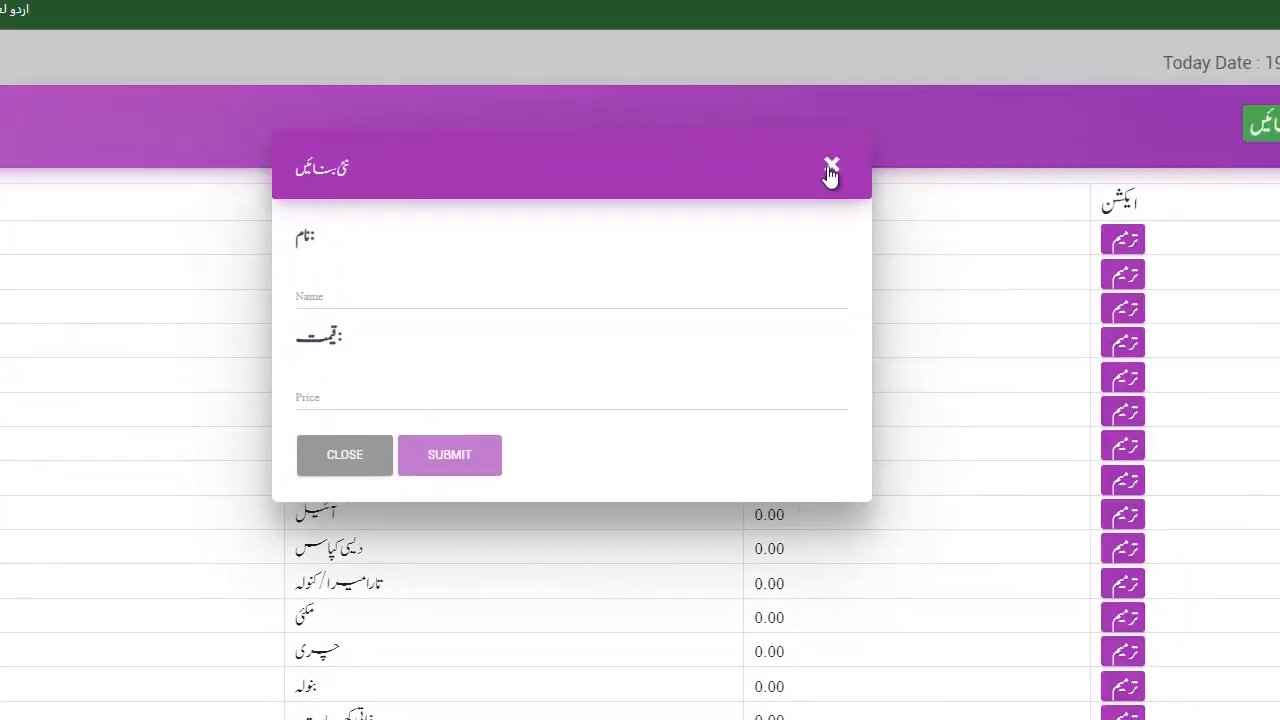
{"action": "left_click", "coordinate": [831, 170]}
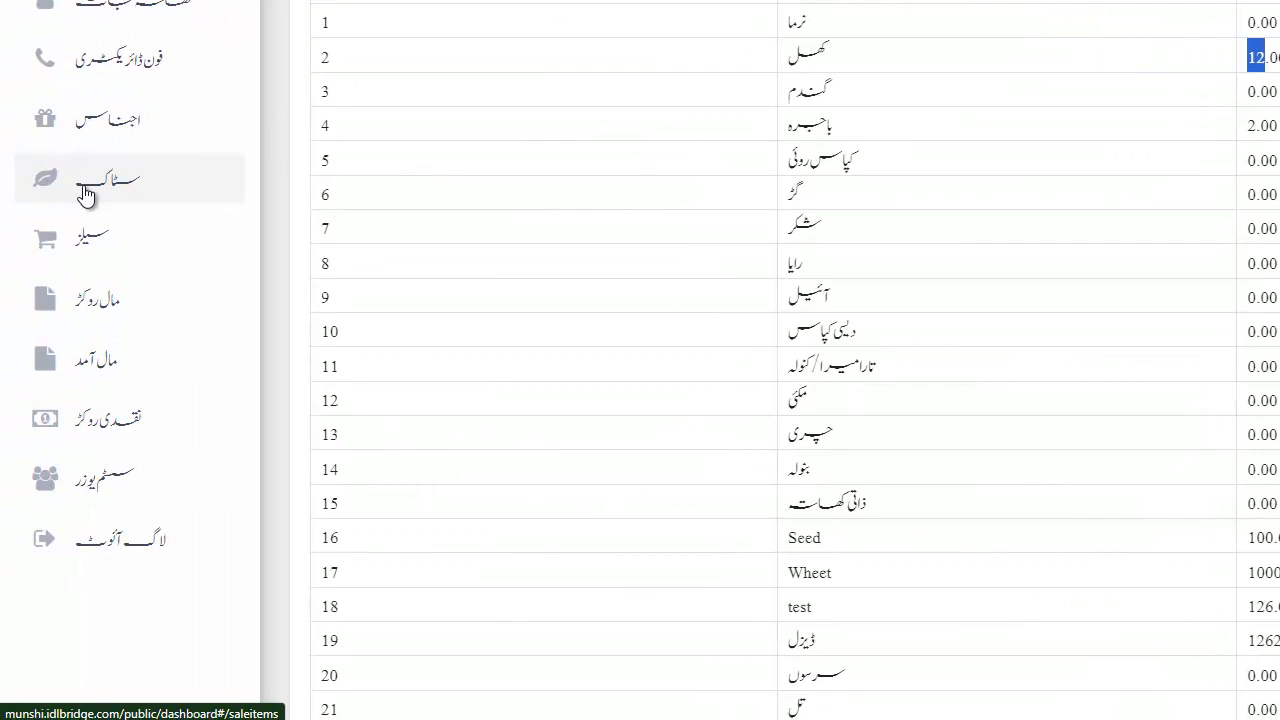
Go to the stock section and open the new sale item form.
{"action": "left_click", "coordinate": [86, 195]}
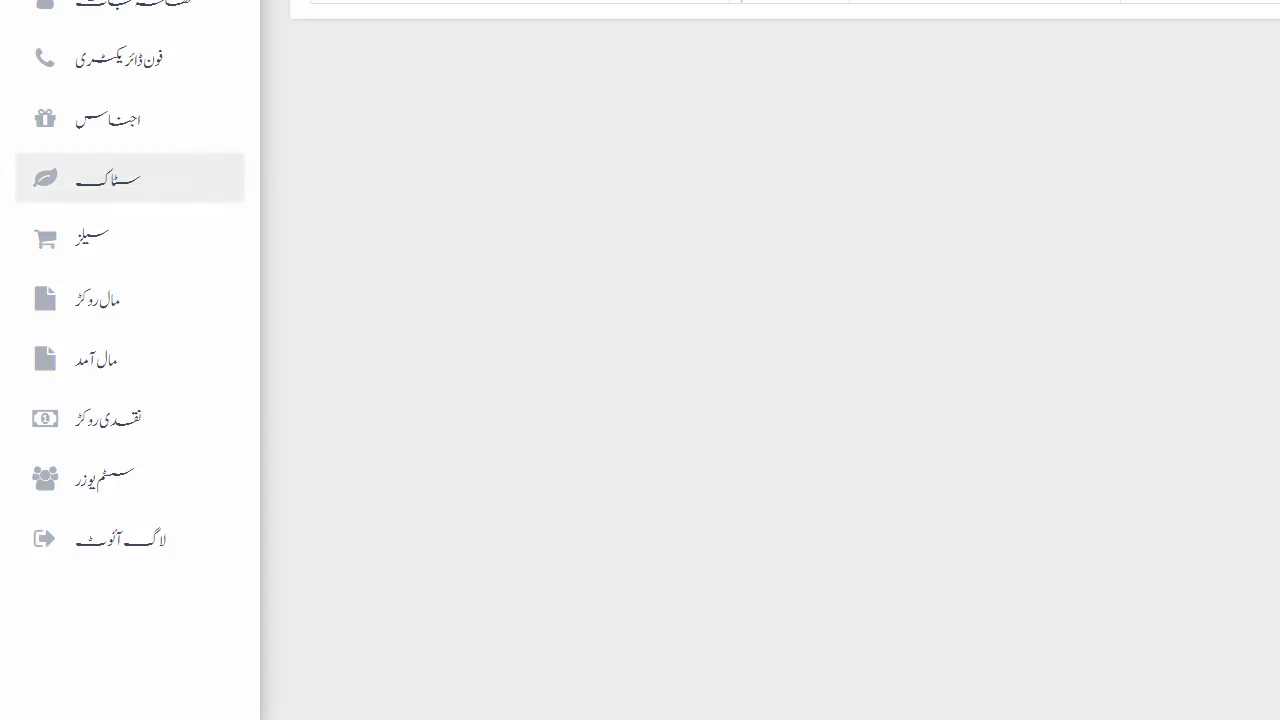
{"action": "left_click", "coordinate": [1214, 70]}
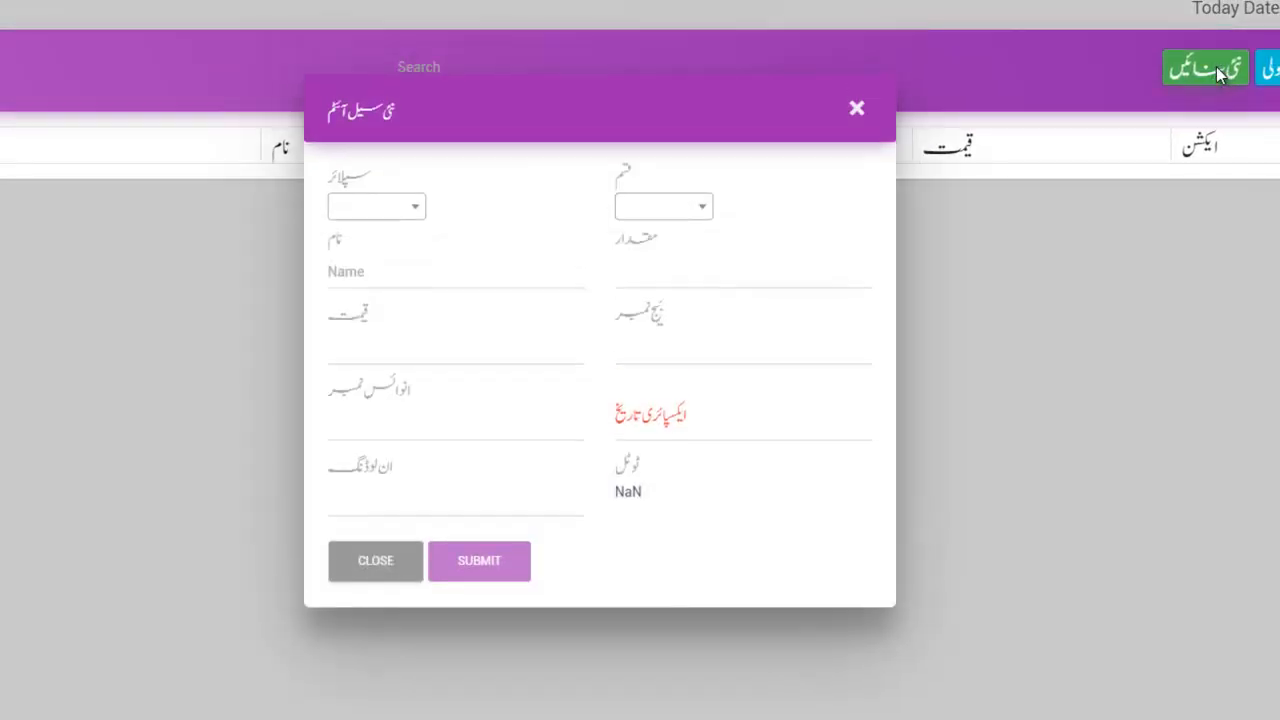
Start a new sale item with Khad chosen as its item type.
{"action": "left_click", "coordinate": [400, 207]}
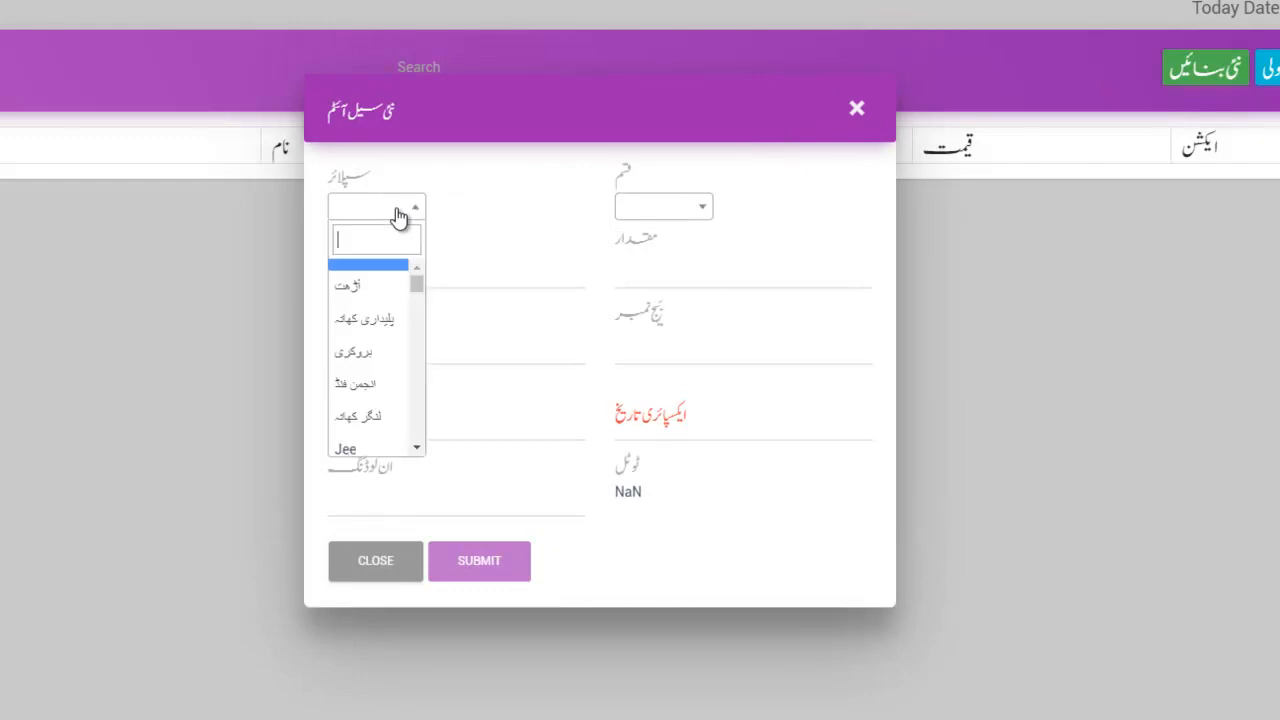
{"action": "scroll", "coordinate": [357, 371], "scroll_direction": "down", "scroll_amount": 5}
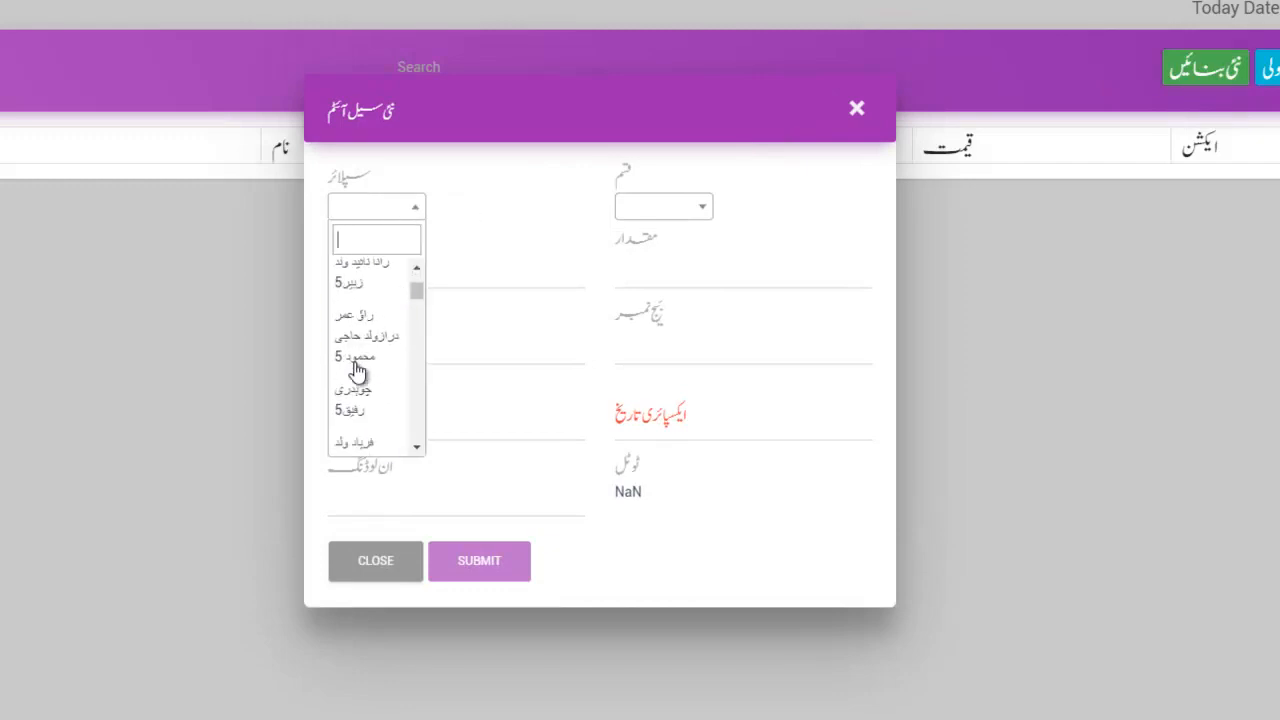
{"action": "left_click", "coordinate": [686, 219]}
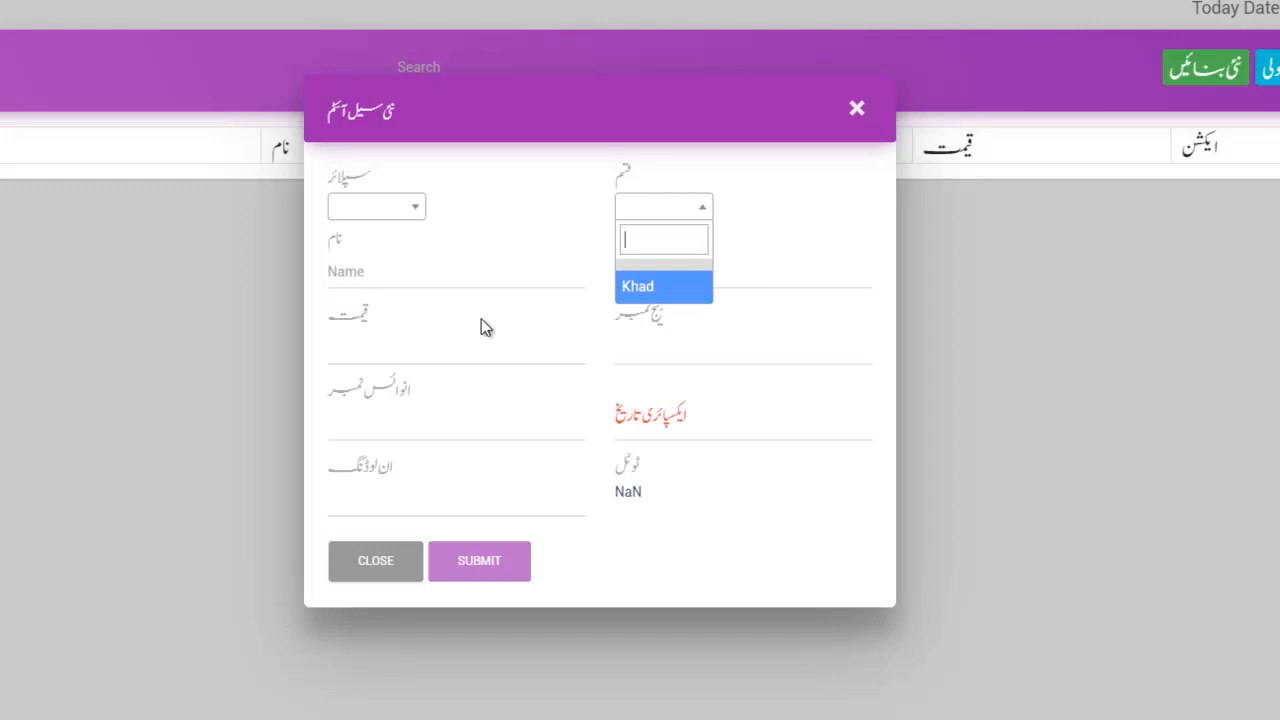
{"action": "left_click", "coordinate": [678, 303]}
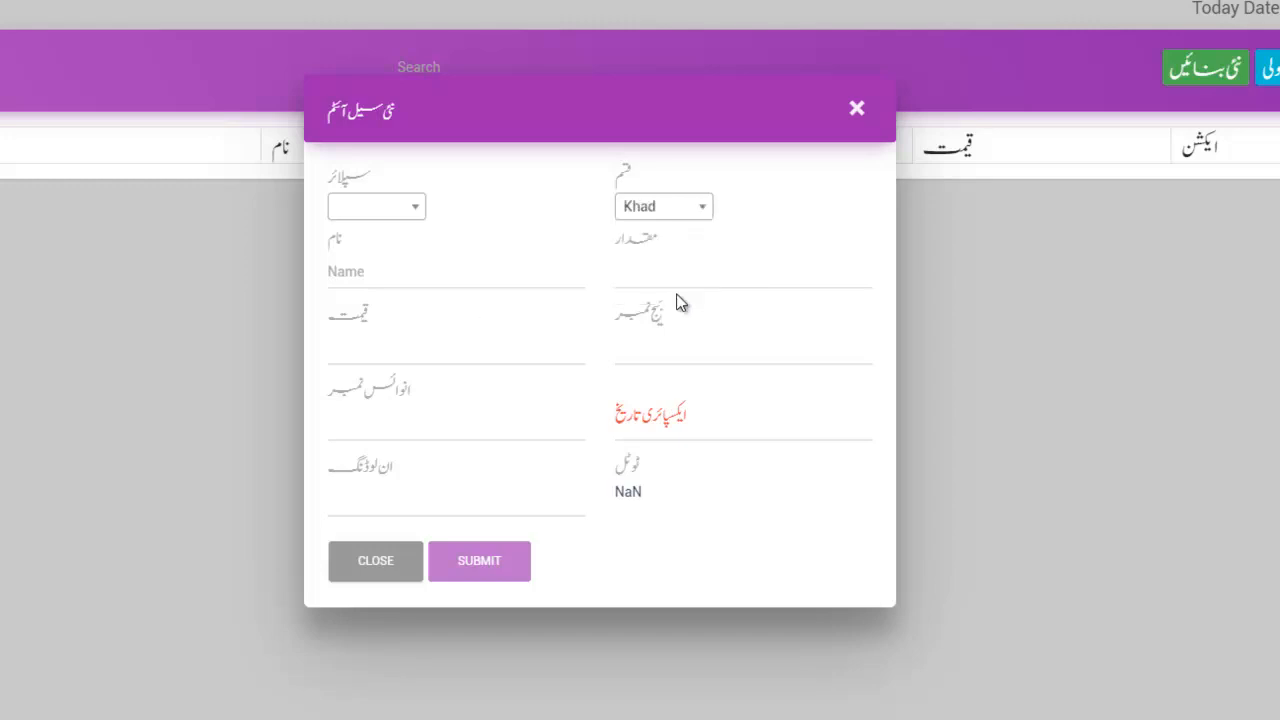
{"action": "left_click", "coordinate": [386, 271]}
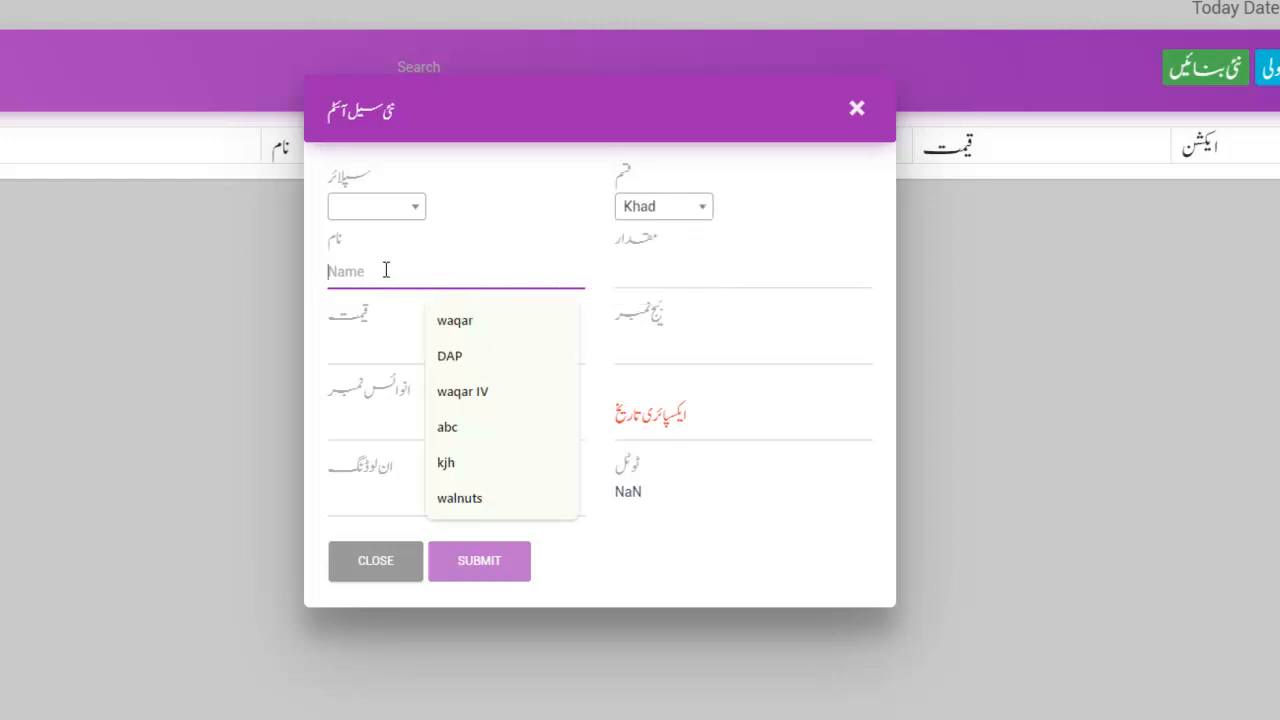
{"action": "left_click", "coordinate": [359, 318]}
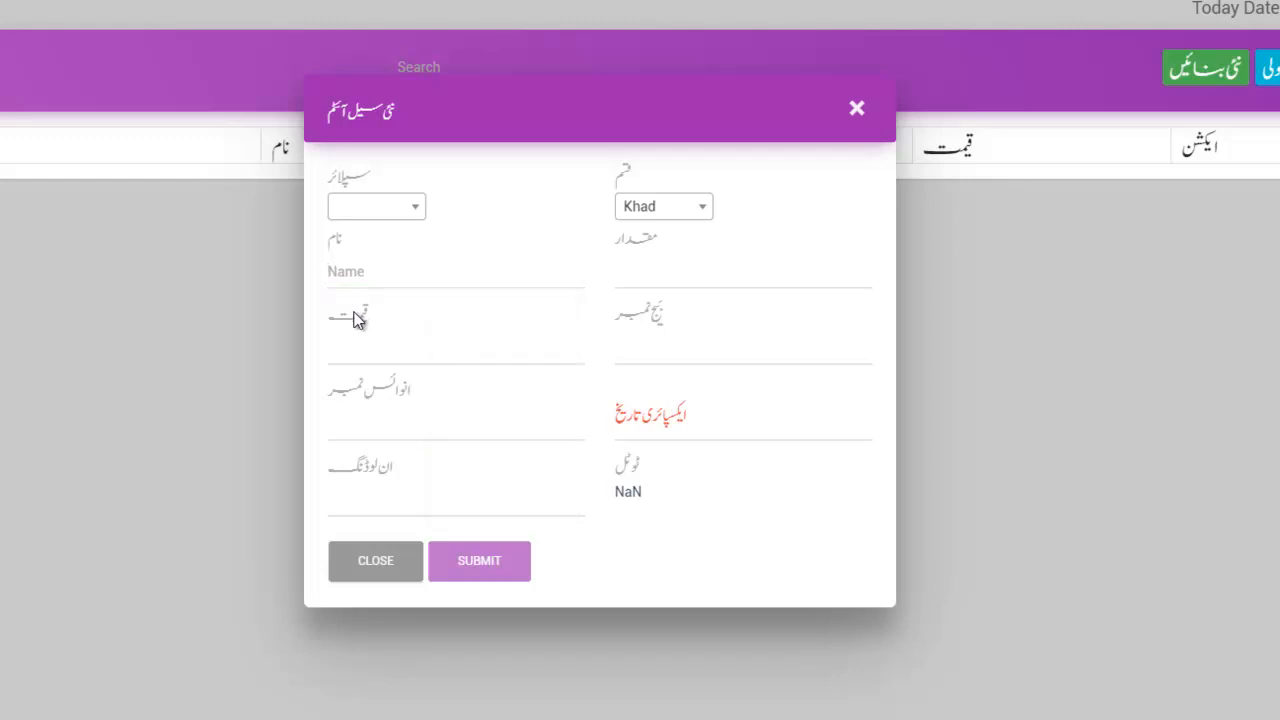
Enter quantity 100, price 1000 and unloading 10 for a 101000.00 total, then close the form.
{"action": "left_click", "coordinate": [675, 273]}
{"action": "left_click", "coordinate": [354, 345]}
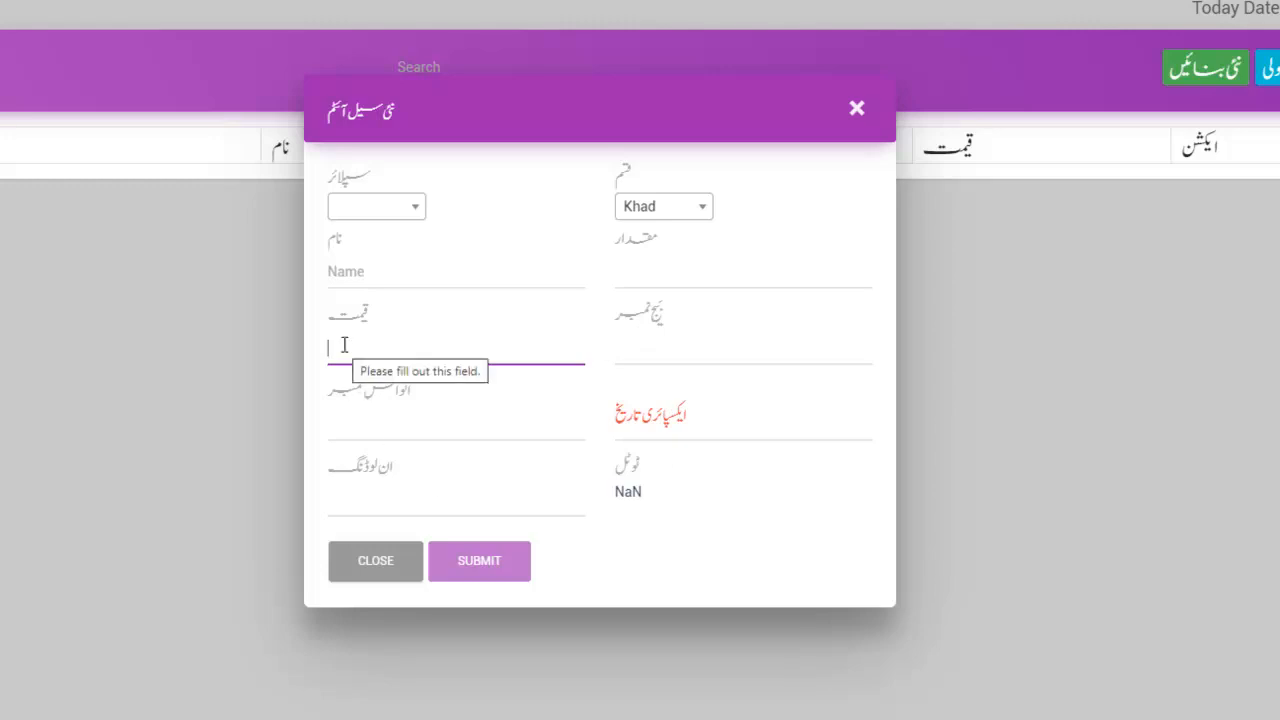
{"action": "left_click", "coordinate": [651, 271]}
{"action": "type", "text": "100"}
{"action": "key", "text": "Tab"}
{"action": "type", "text": "1000"}
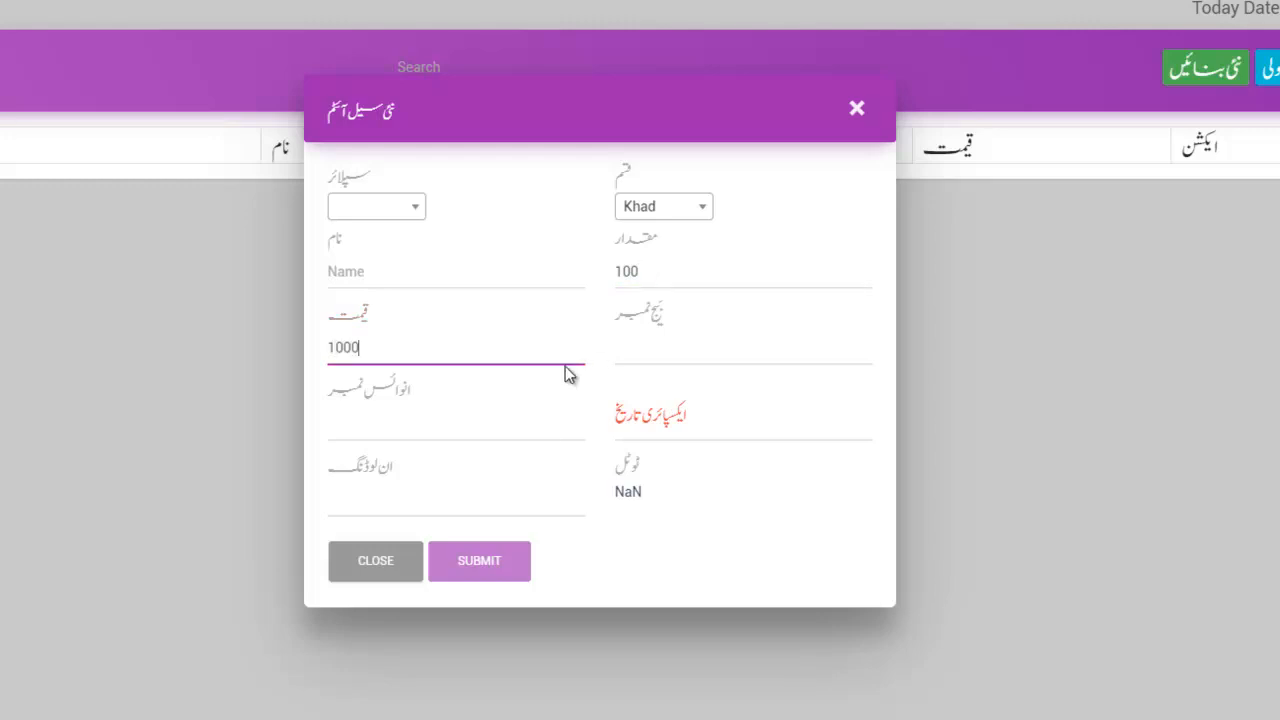
{"action": "left_click", "coordinate": [349, 494]}
{"action": "type", "text": "10"}
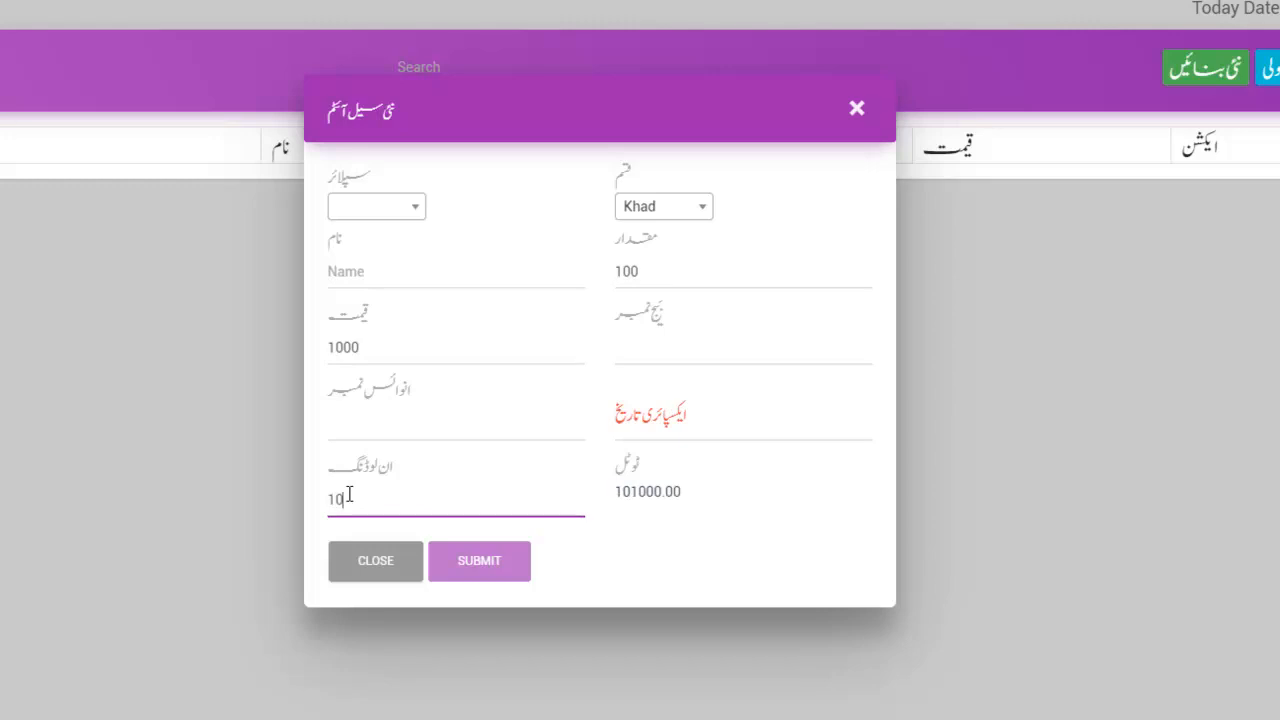
{"action": "left_click_drag", "start_coordinate": [631, 490], "coordinate": [676, 491]}
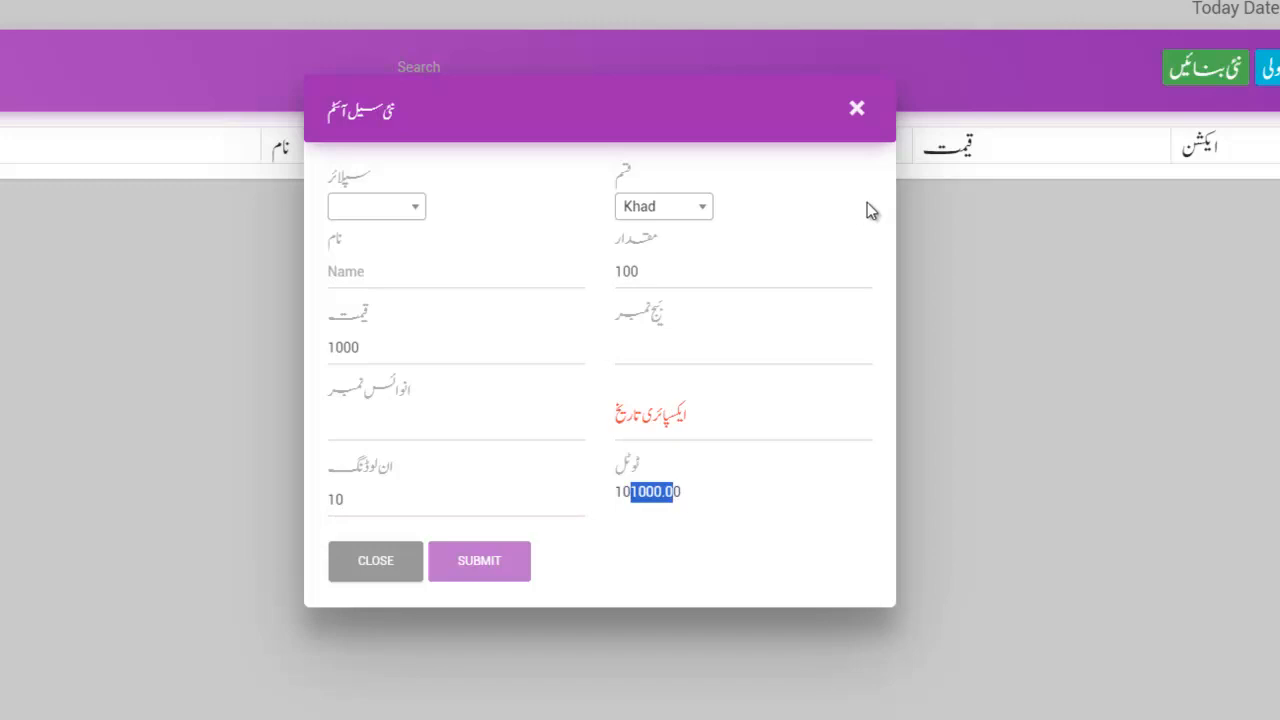
{"action": "left_click", "coordinate": [857, 110]}
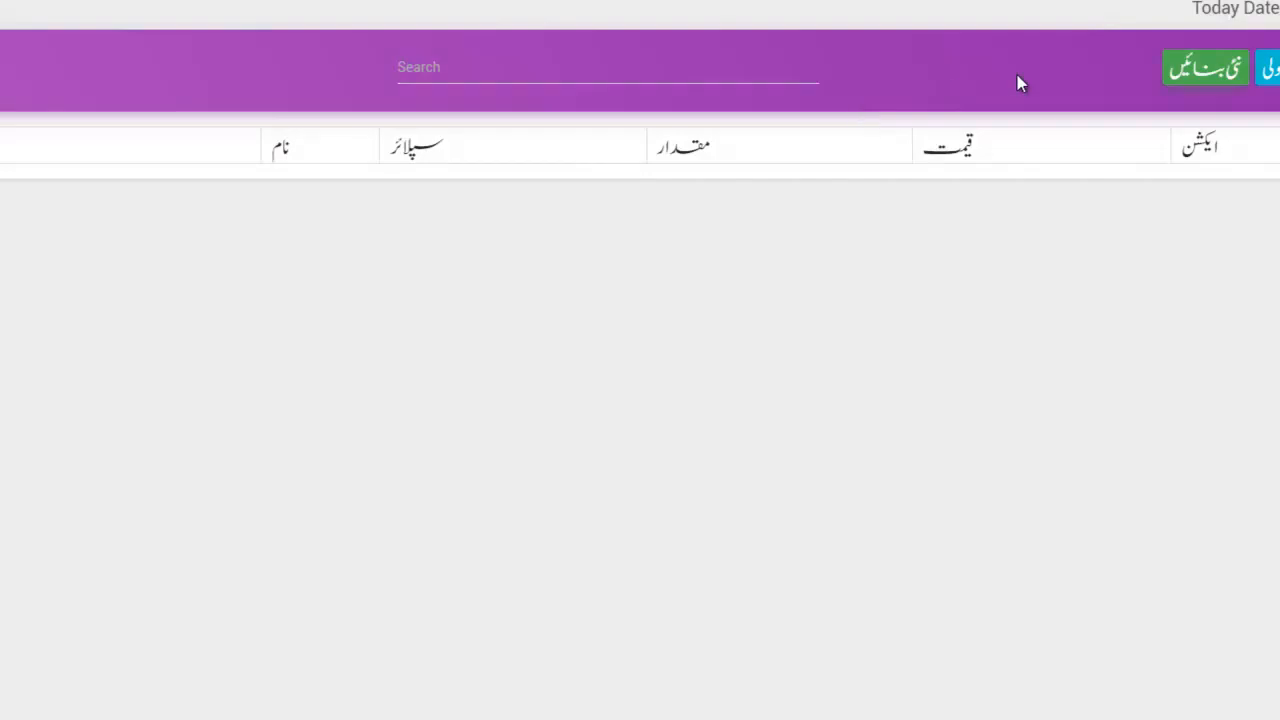
Reopen the new sale item form and pick the item's supplier.
{"action": "left_click", "coordinate": [1270, 72]}
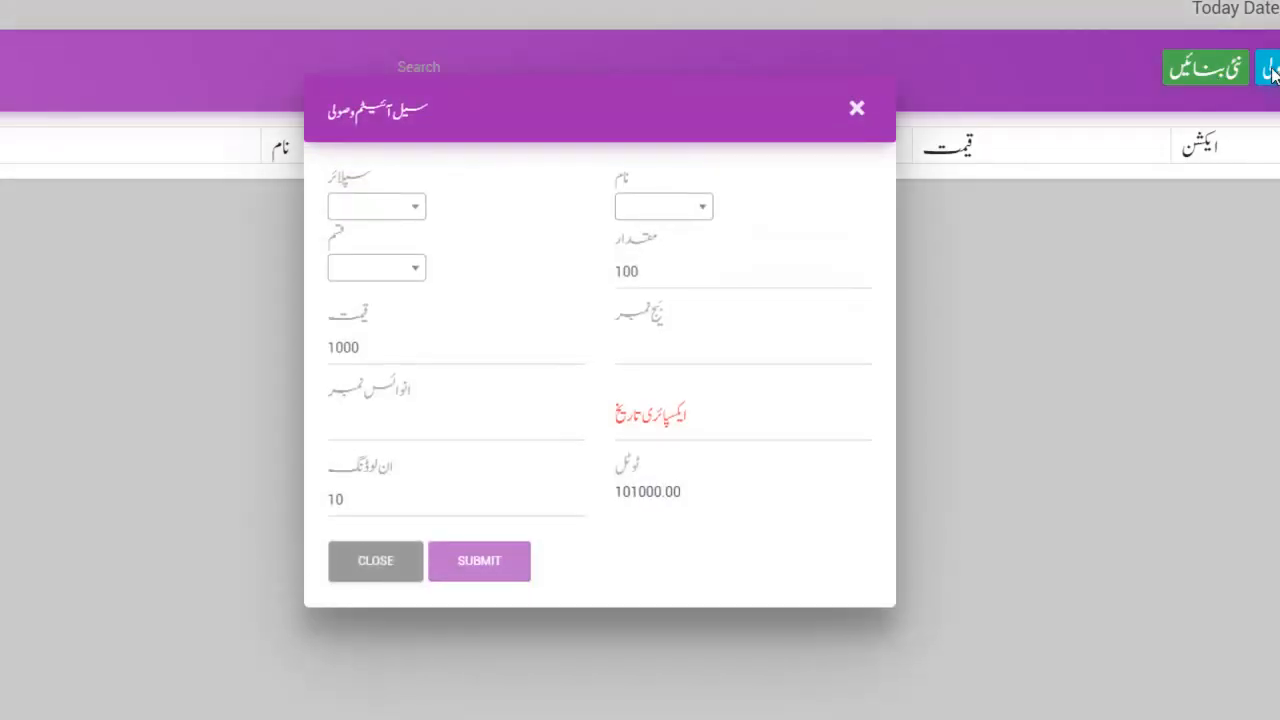
{"action": "left_click", "coordinate": [856, 109]}
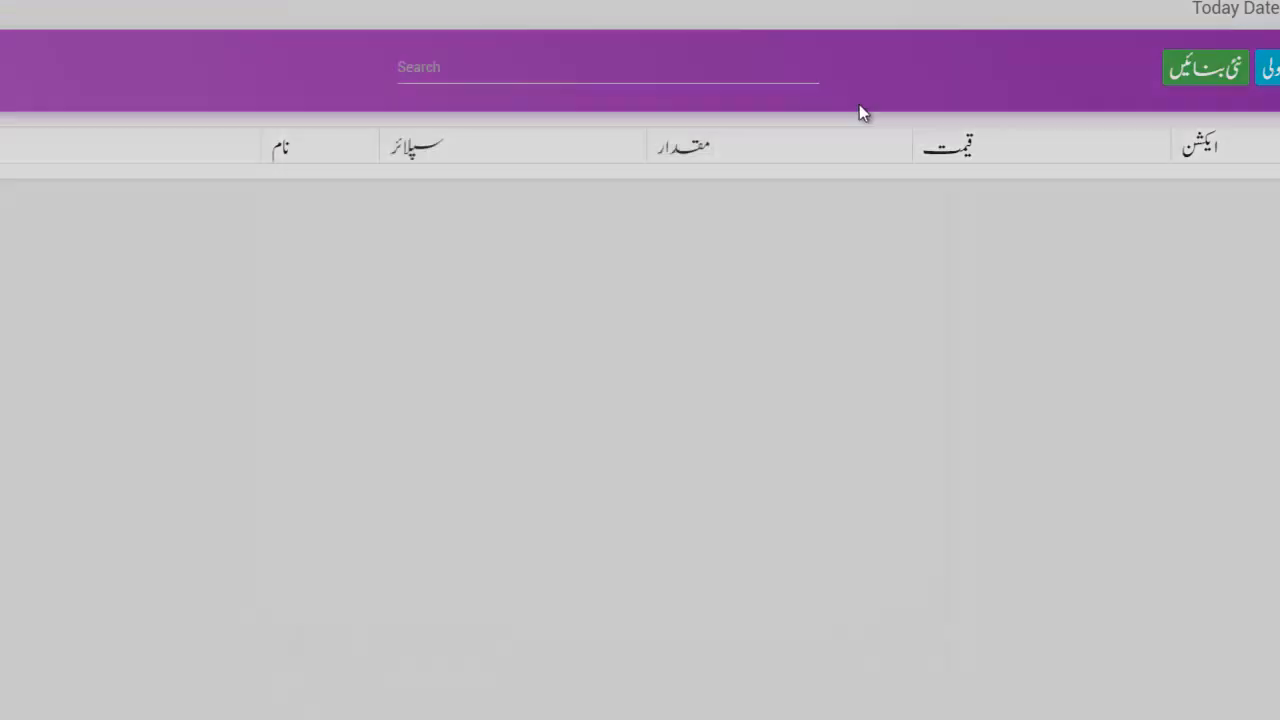
{"action": "left_click", "coordinate": [1178, 72]}
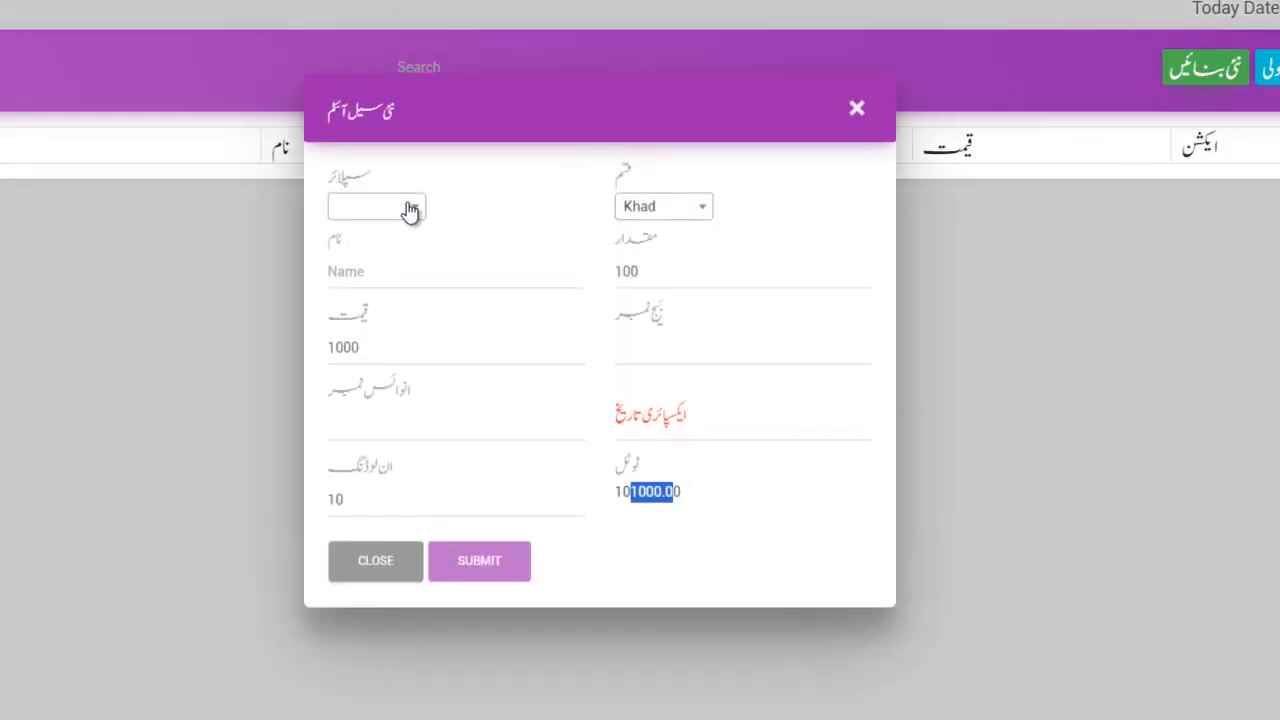
{"action": "left_click", "coordinate": [408, 210]}
{"action": "scroll", "coordinate": [366, 372], "scroll_direction": "down", "scroll_amount": 5}
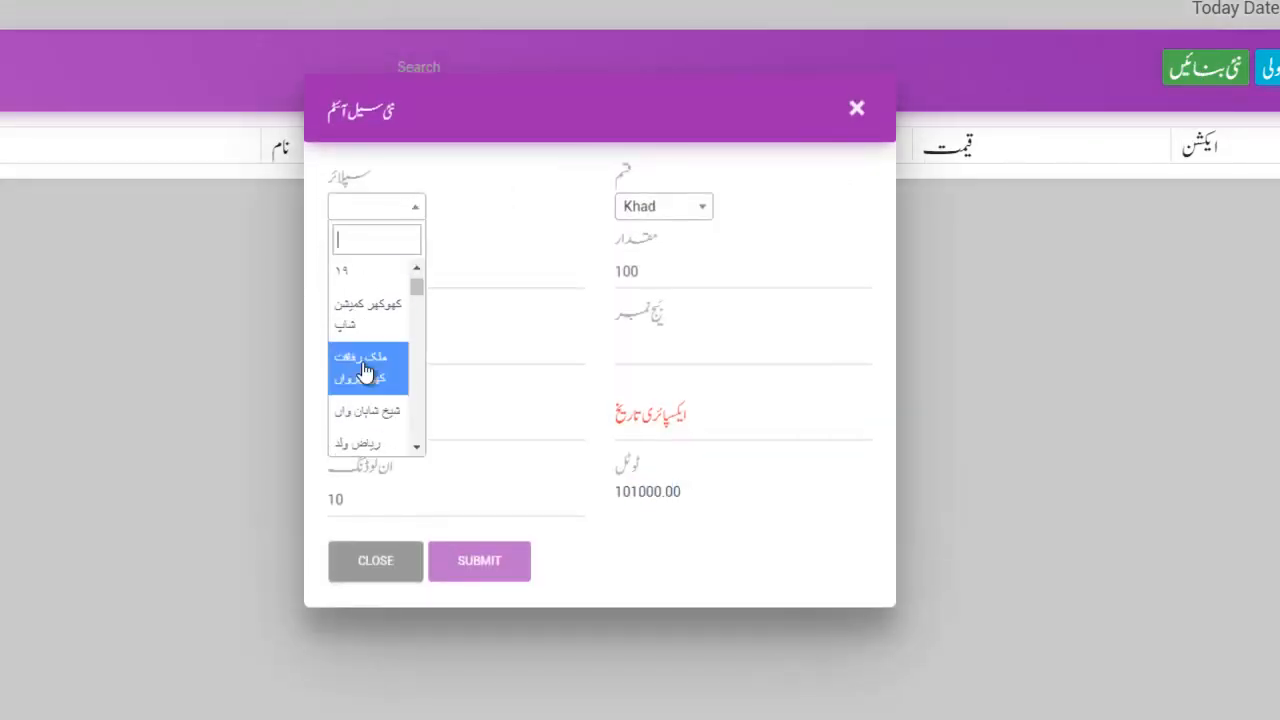
{"action": "left_click", "coordinate": [362, 372]}
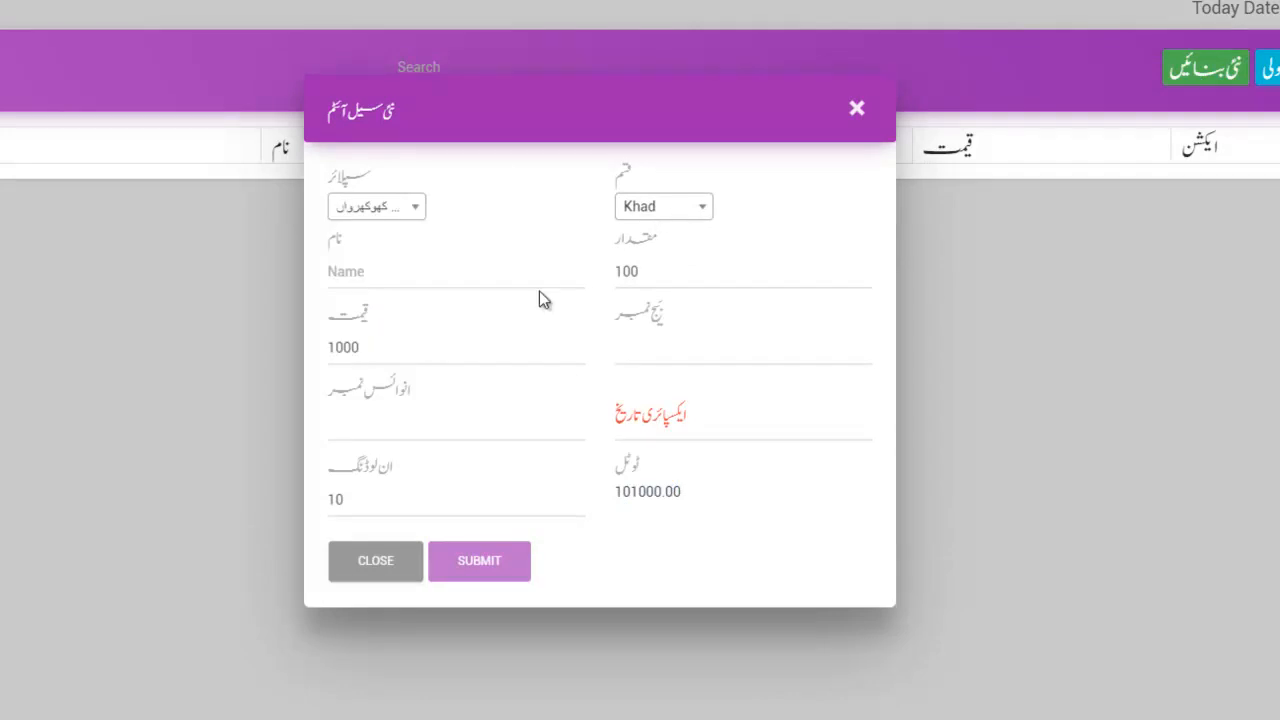
Name the item DAP with batch 0, invoice 0 and expiry 30/03/2024, and save it.
{"action": "left_click", "coordinate": [393, 277]}
{"action": "type", "text": "DAP"}
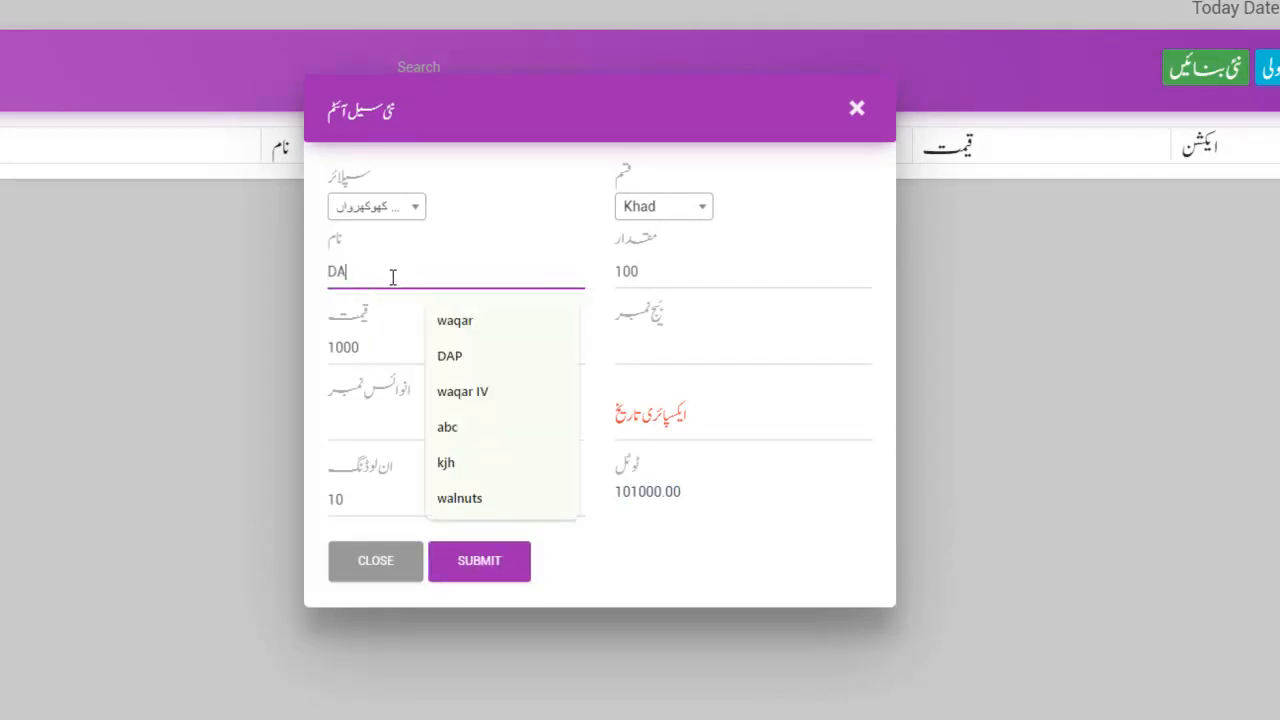
{"action": "key", "text": "Tab"}
{"action": "key", "text": "Tab"}
{"action": "key", "text": "Tab"}
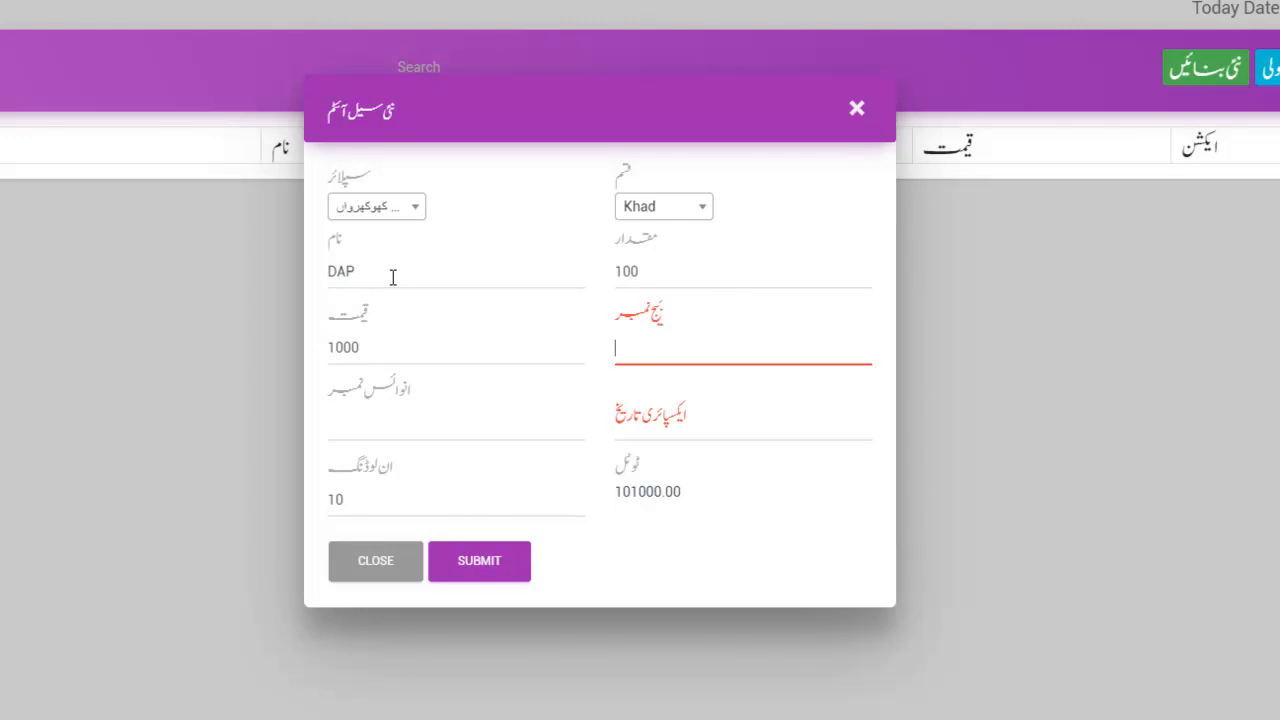
{"action": "type", "text": "0"}
{"action": "key", "text": "Tab"}
{"action": "type", "text": "0"}
{"action": "key", "text": "Tab"}
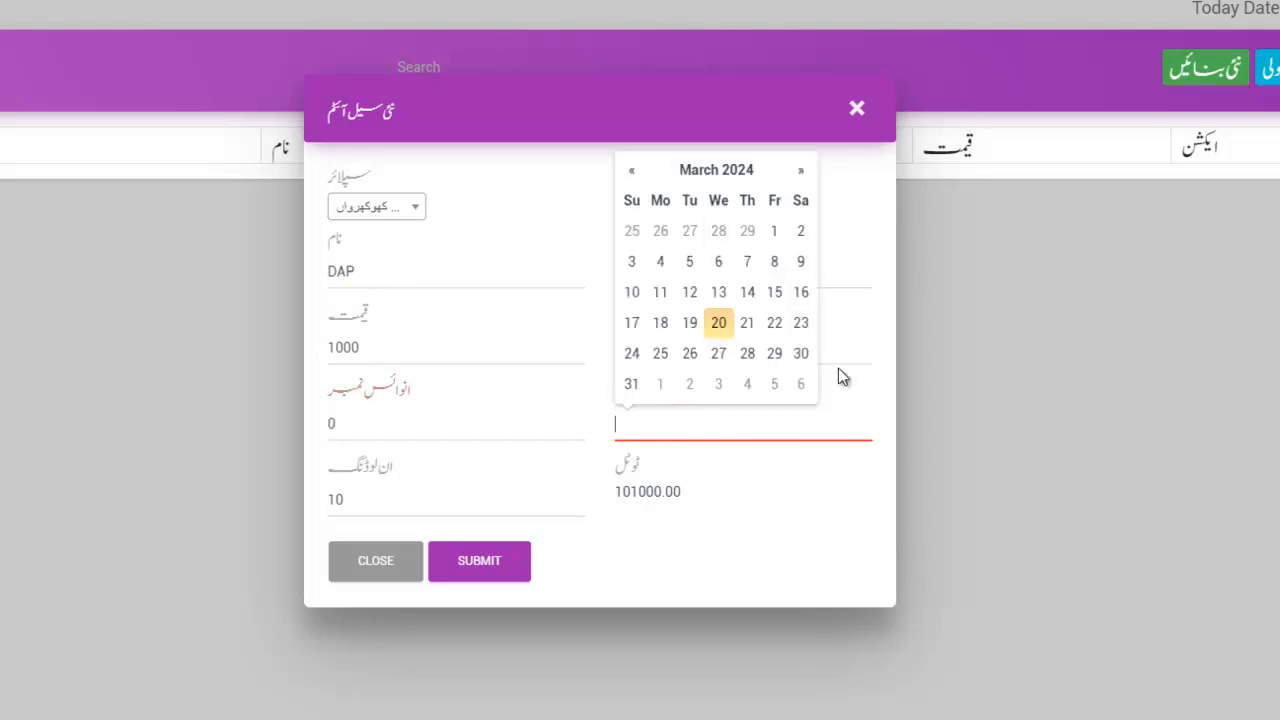
{"action": "left_click", "coordinate": [797, 355]}
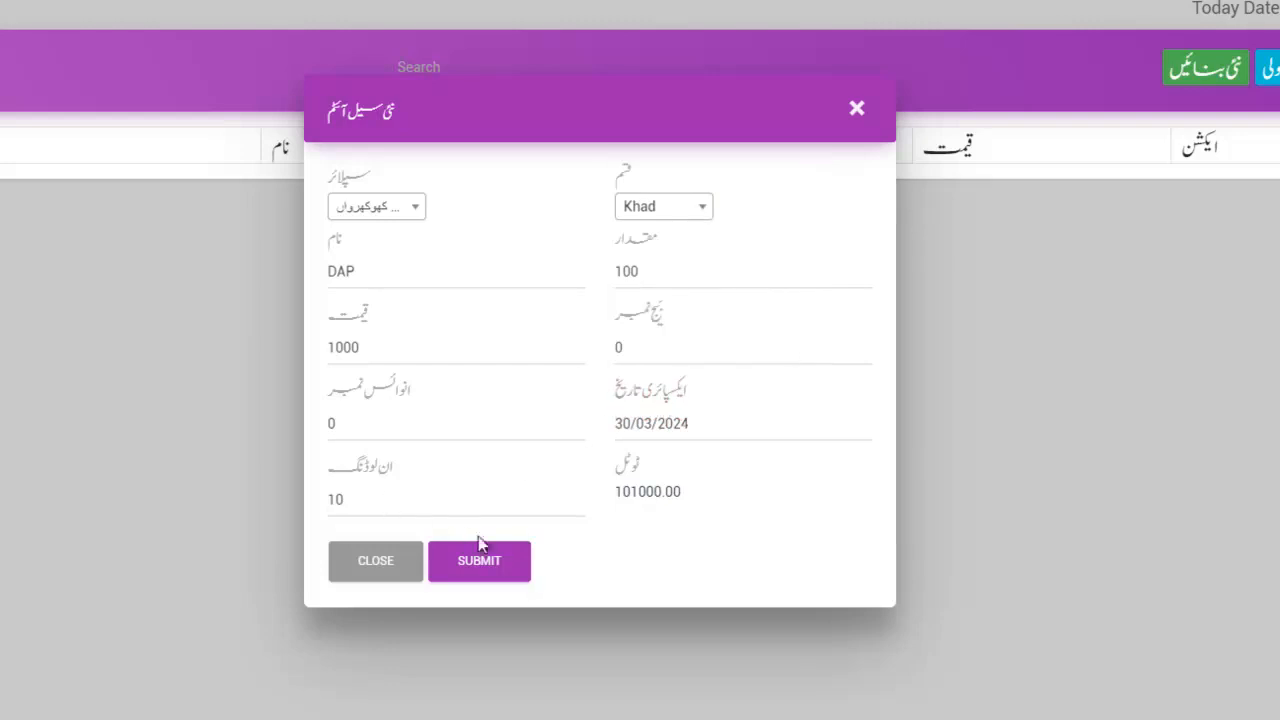
{"action": "left_click", "coordinate": [494, 558]}
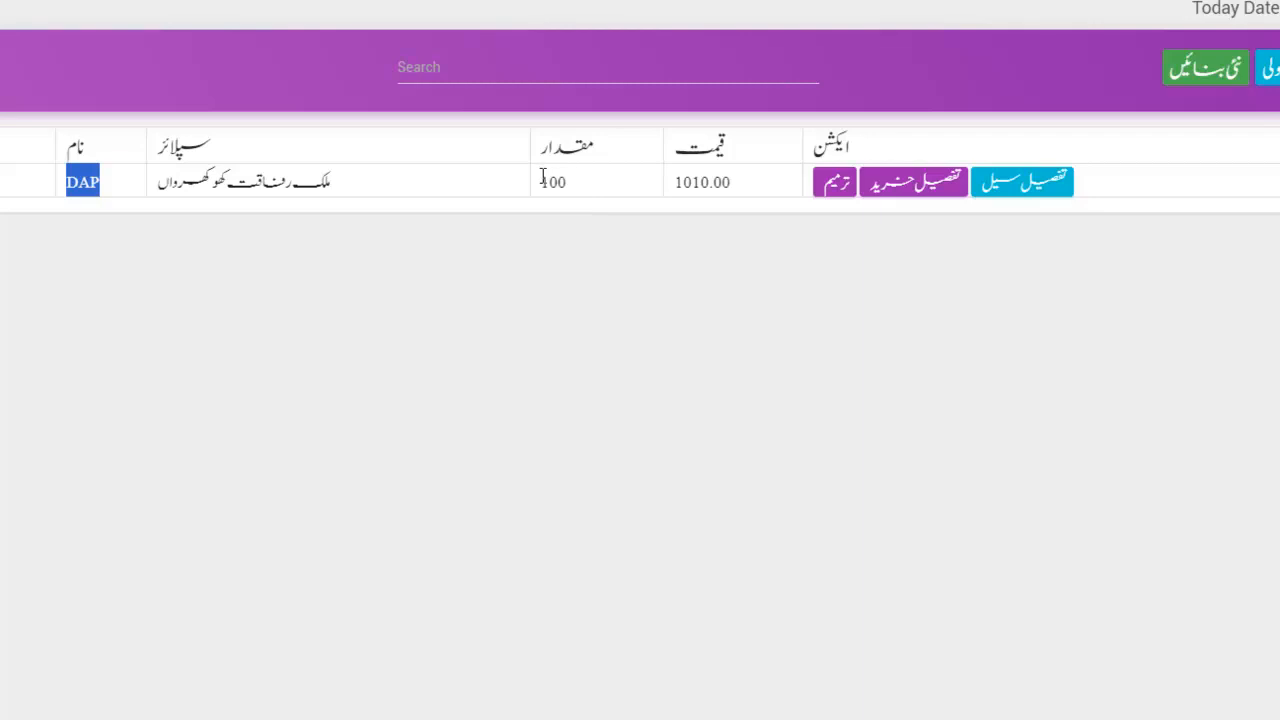
{"action": "left_click_drag", "start_coordinate": [675, 182], "coordinate": [725, 182]}
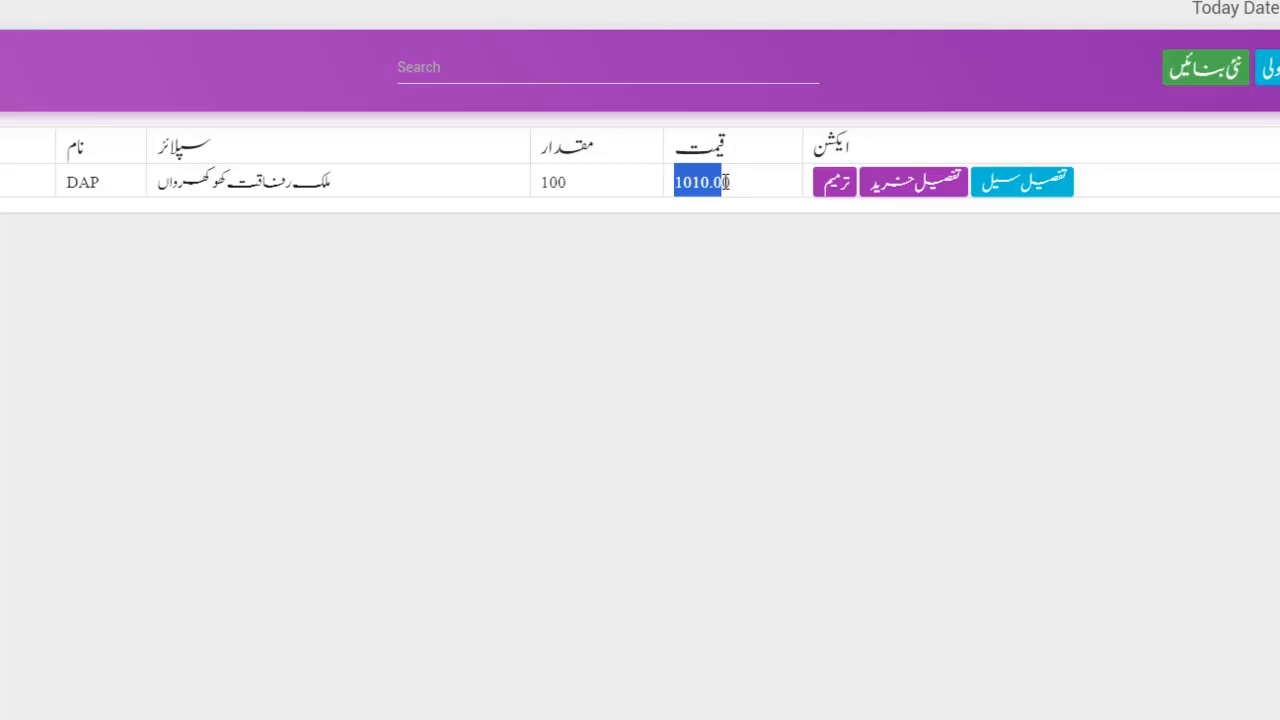
{"action": "left_click", "coordinate": [750, 183]}
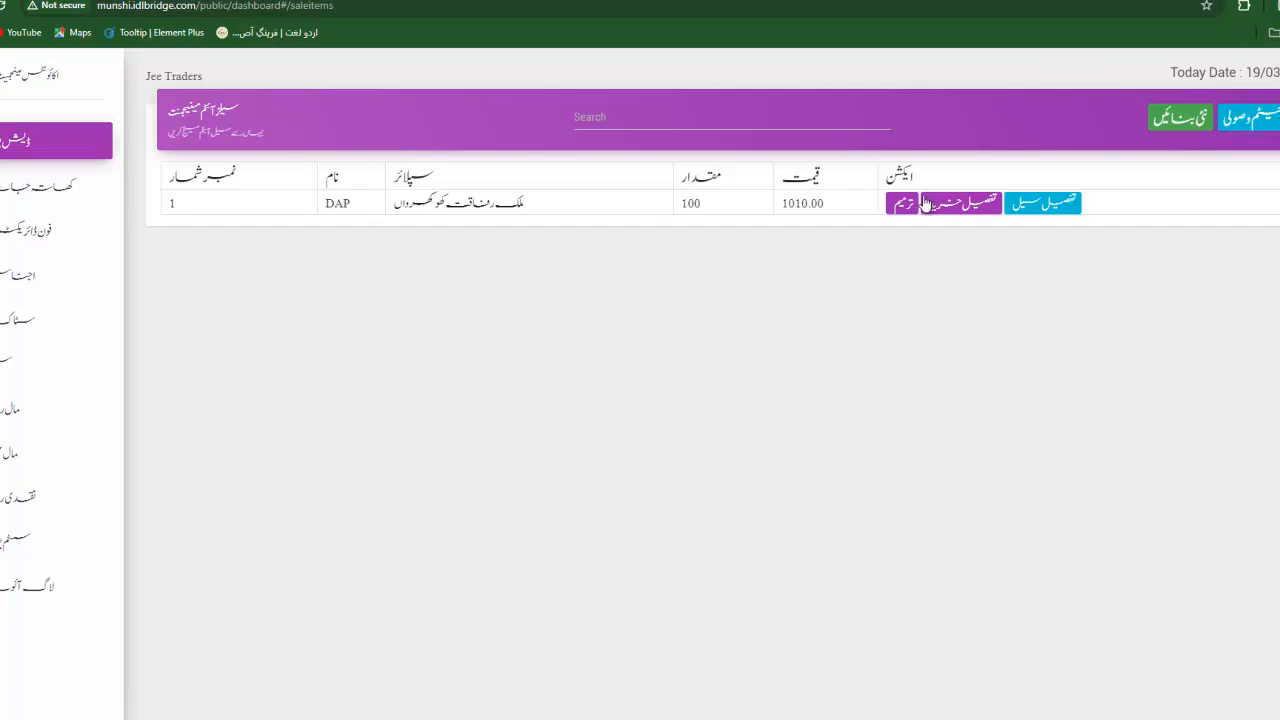
Start a receipt for DAP from the supplier with entry type خرید.
{"action": "left_click", "coordinate": [1237, 128]}
{"action": "left_click", "coordinate": [566, 221]}
{"action": "scroll", "coordinate": [552, 340], "scroll_direction": "down", "scroll_amount": 2}
{"action": "scroll", "coordinate": [548, 350], "scroll_direction": "down", "scroll_amount": 2}
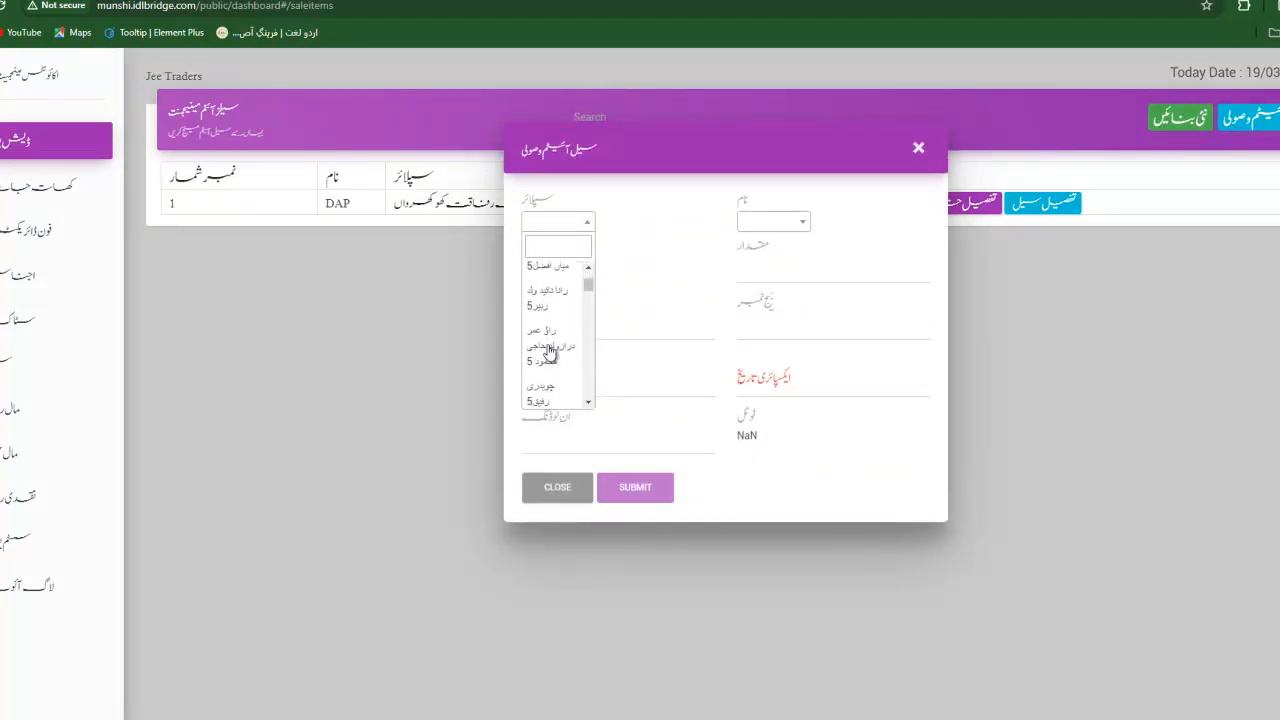
{"action": "left_click", "coordinate": [545, 350]}
{"action": "left_click", "coordinate": [782, 222]}
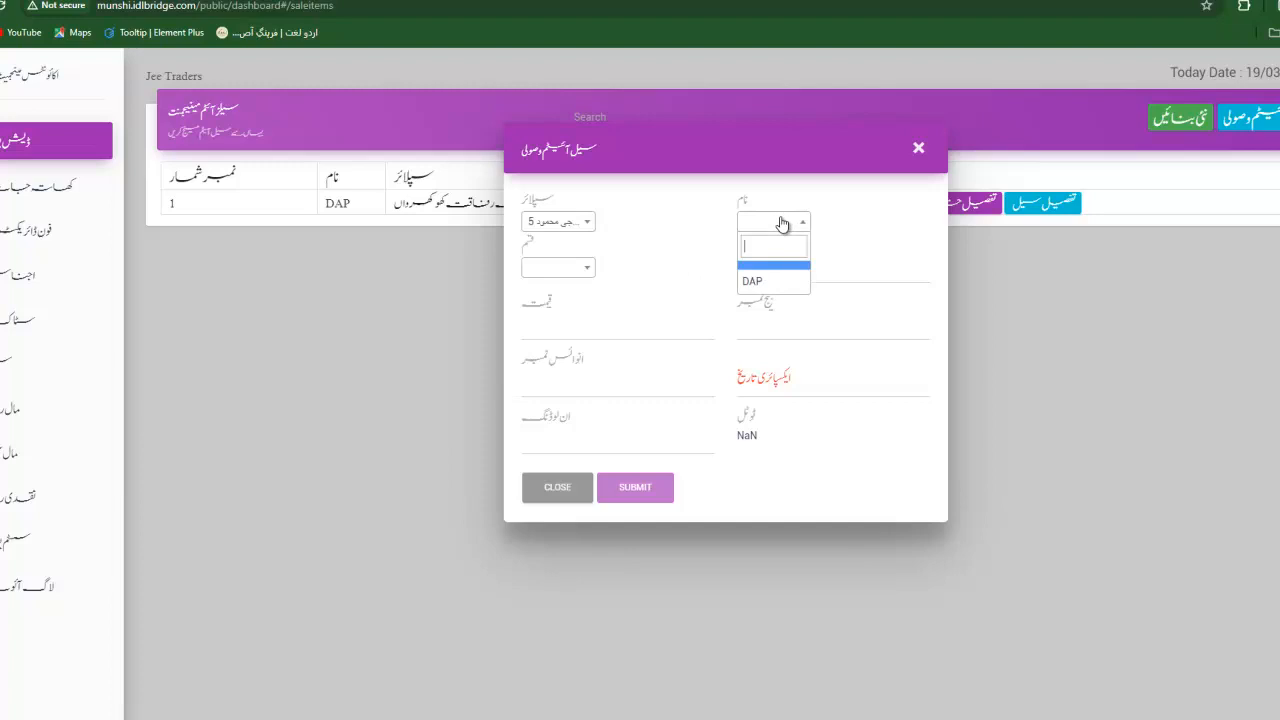
{"action": "left_click", "coordinate": [756, 283]}
{"action": "left_click", "coordinate": [530, 270]}
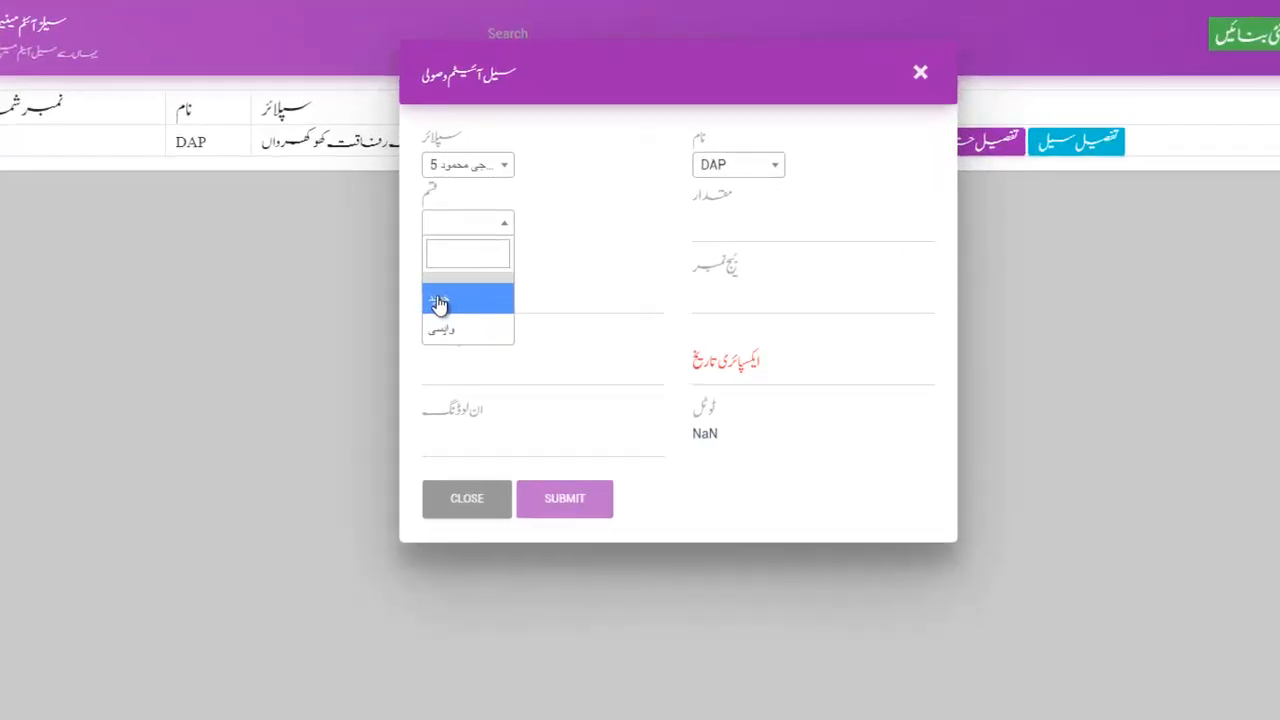
{"action": "left_click", "coordinate": [438, 302]}
Enter quantity 100, price 1500, batch 0, invoice 0, expiry 30/03/2024, unloading 0, and submit.
{"action": "left_click", "coordinate": [711, 222]}
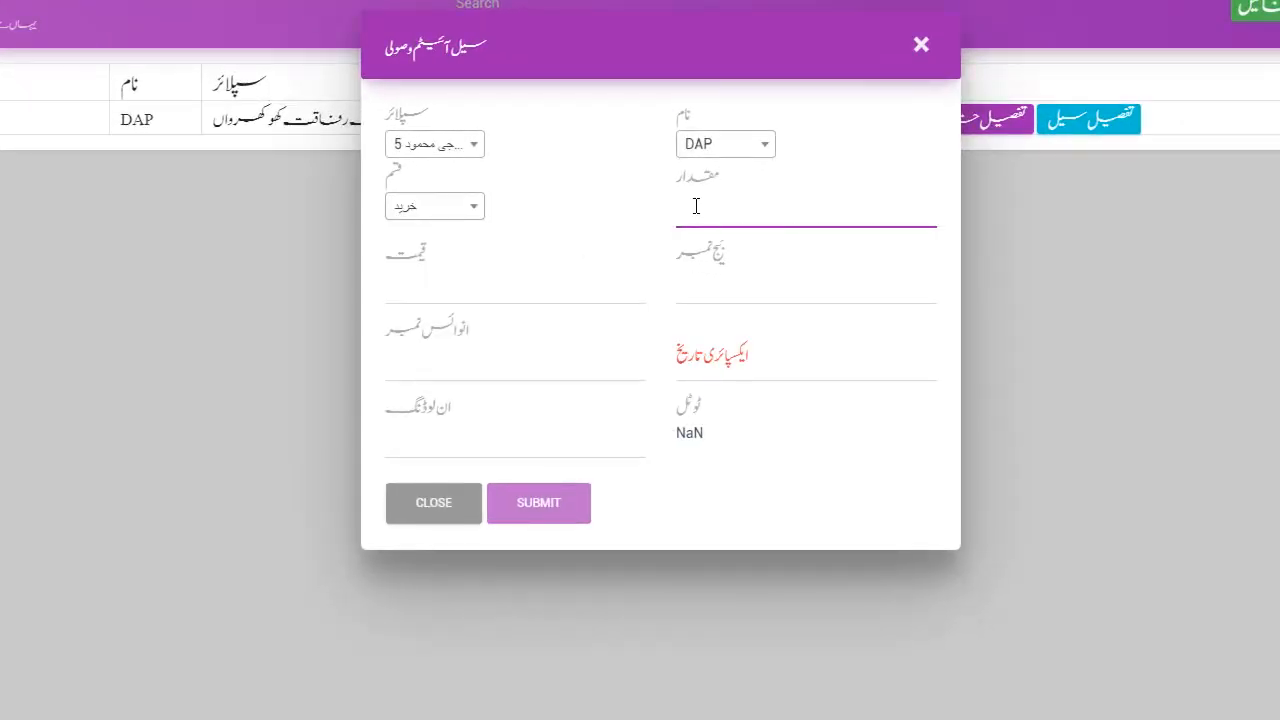
{"action": "type", "text": "100"}
{"action": "key", "text": "Tab"}
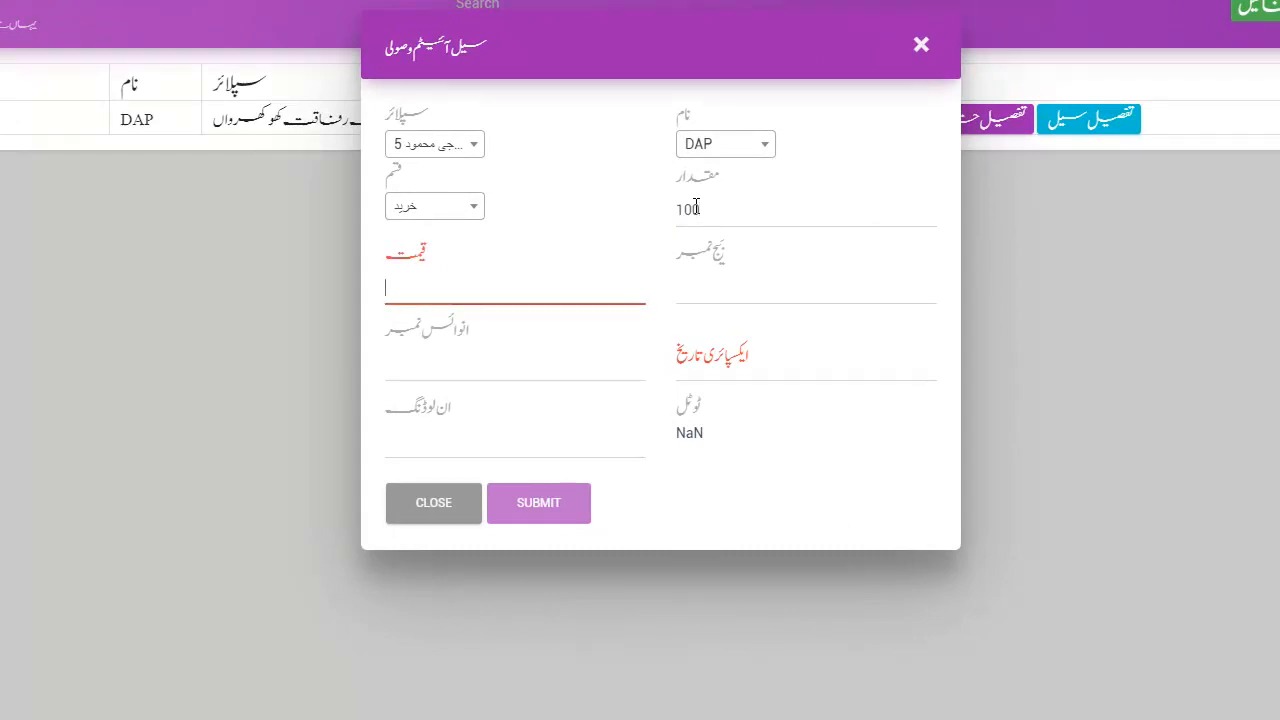
{"action": "type", "text": "1500"}
{"action": "key", "text": "Tab"}
{"action": "type", "text": "0"}
{"action": "key", "text": "Tab"}
{"action": "type", "text": "0"}
{"action": "key", "text": "Tab"}
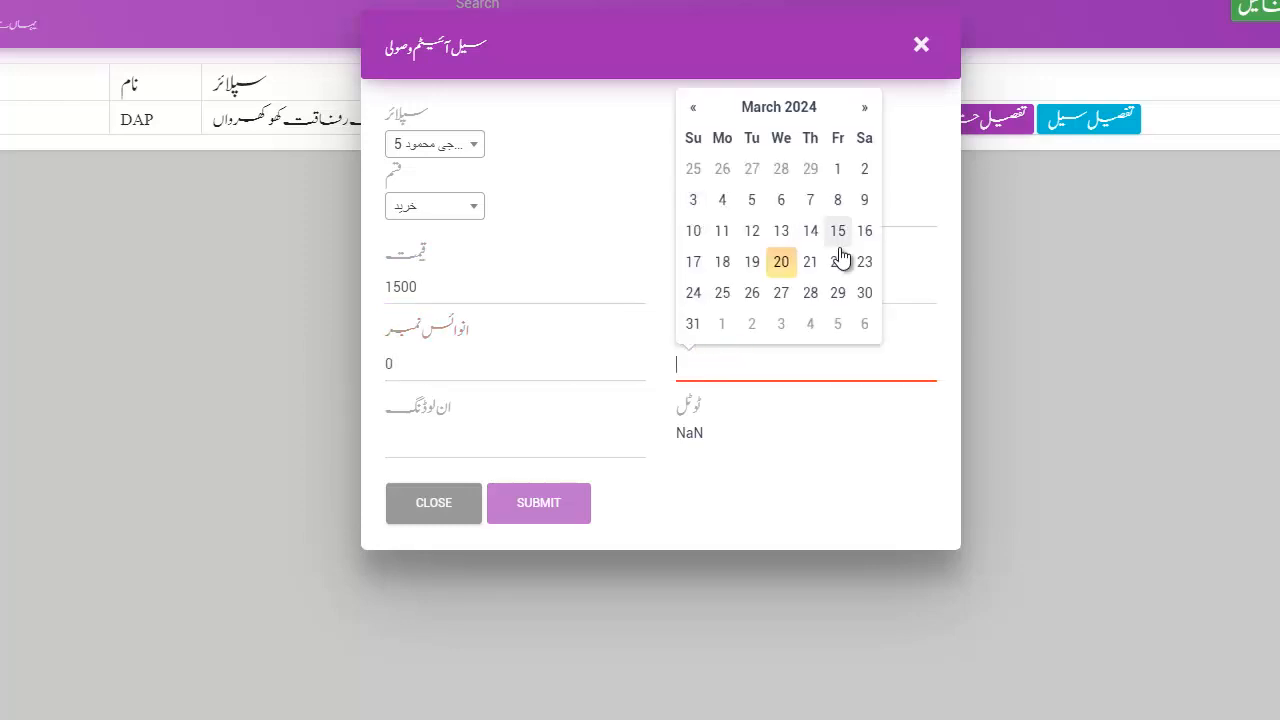
{"action": "left_click", "coordinate": [866, 292]}
{"action": "left_click", "coordinate": [403, 449]}
{"action": "type", "text": "0"}
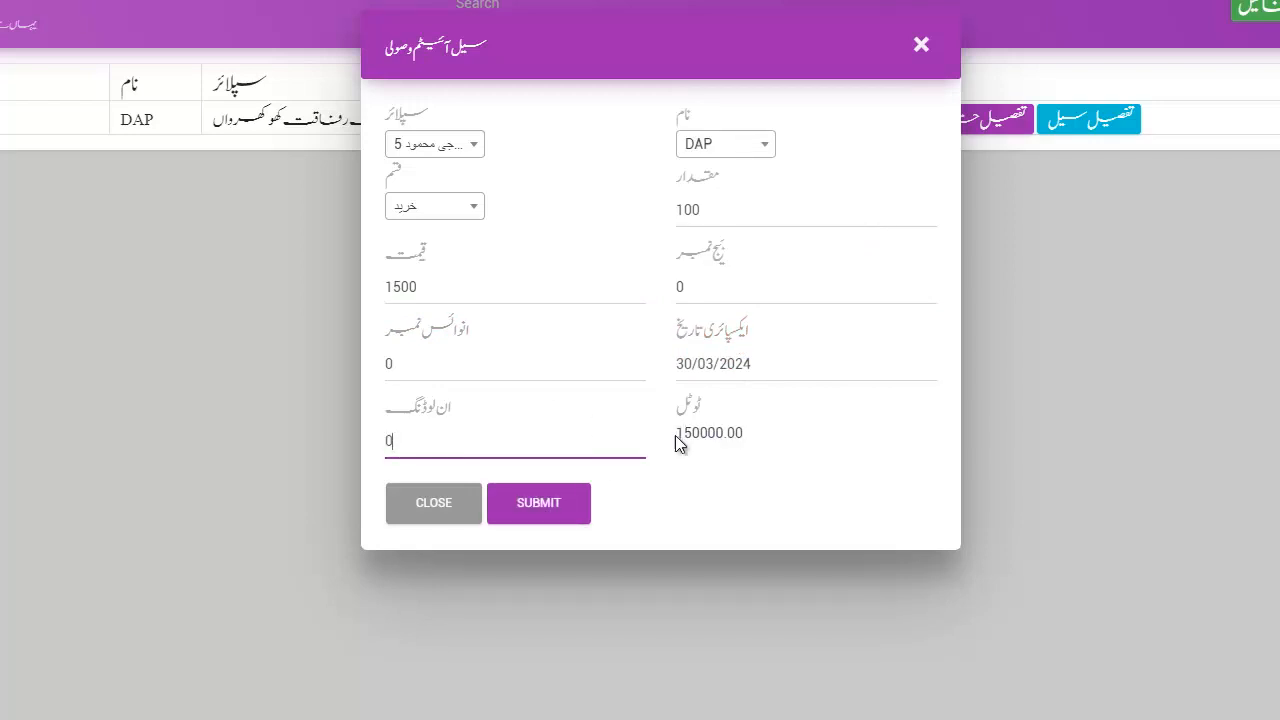
{"action": "left_click", "coordinate": [516, 510]}
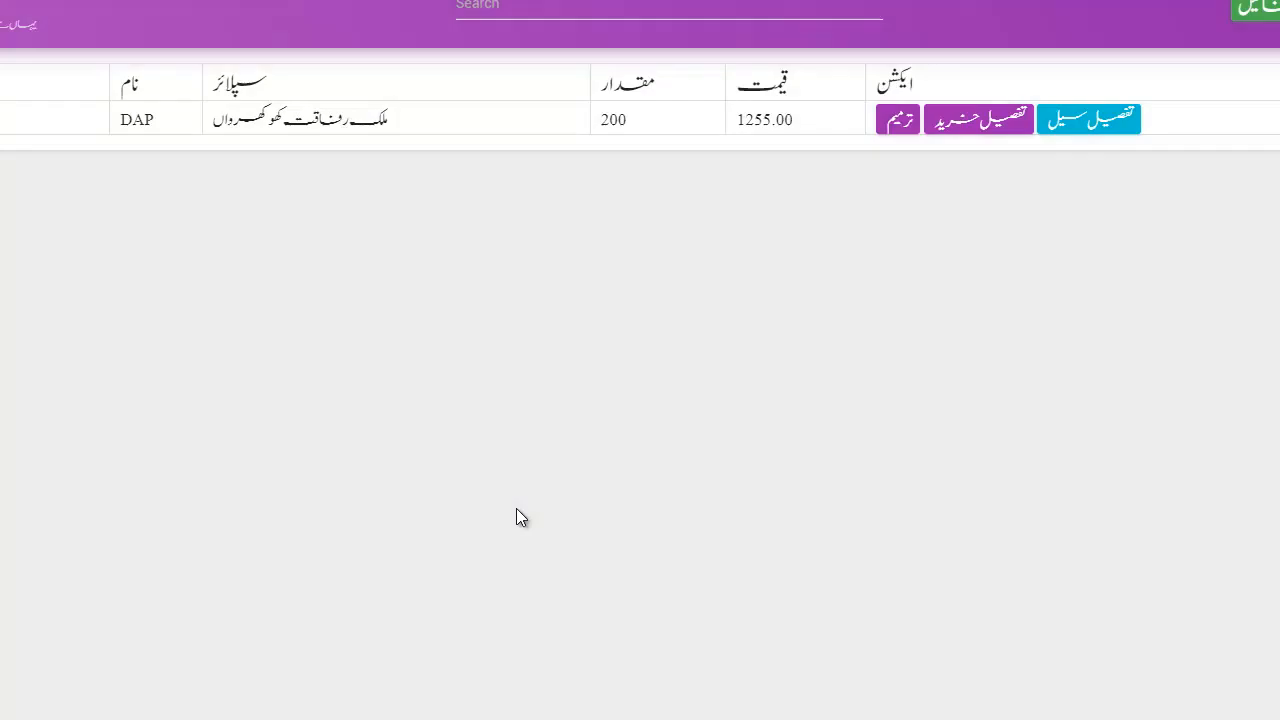
Check DAP's updated 1255.00 price and open its purchase details.
{"action": "left_click_drag", "start_coordinate": [737, 119], "coordinate": [792, 116]}
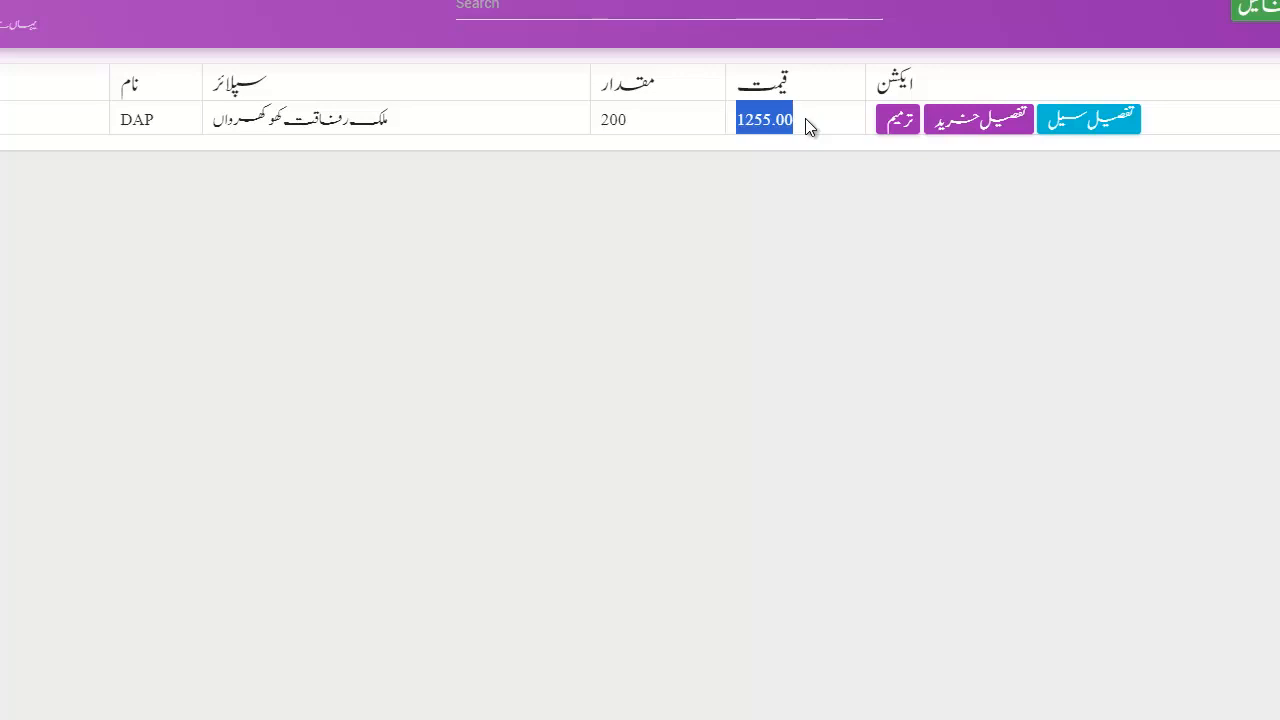
{"action": "left_click", "coordinate": [1005, 118]}
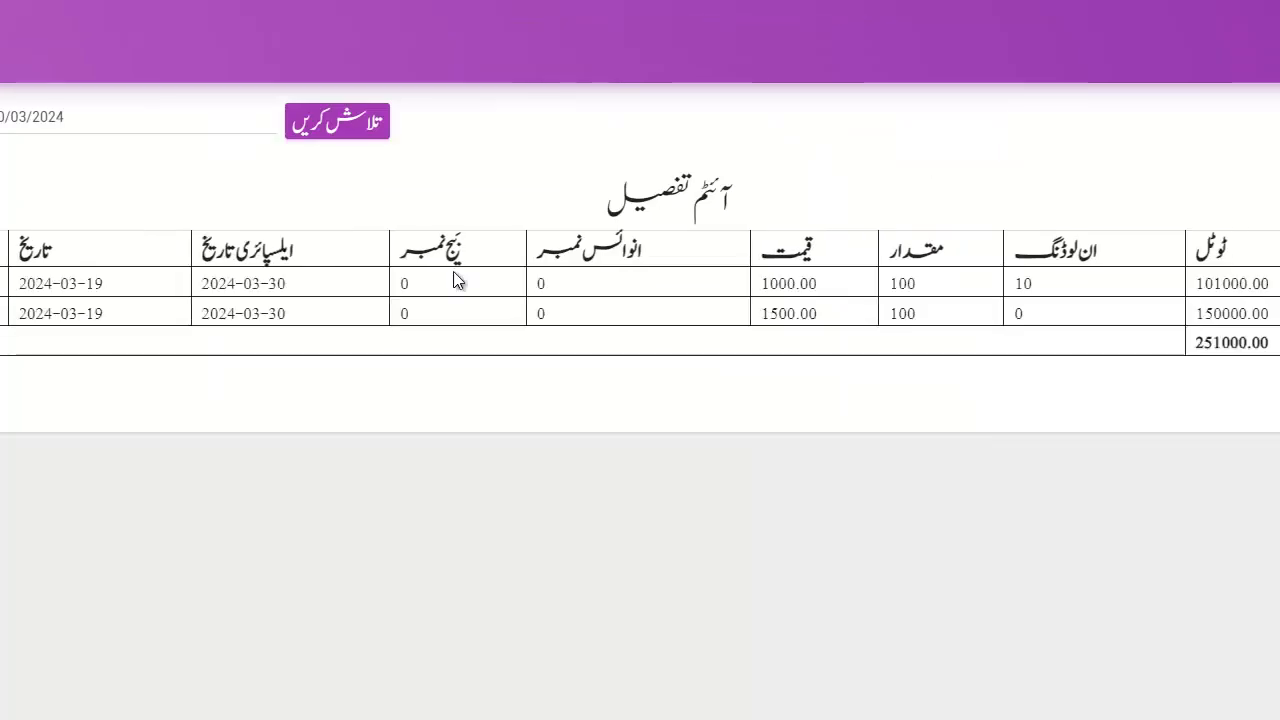
Review the two DAP purchase entries at 1000.00 and 1500.00 in the detail table.
{"action": "left_click_drag", "start_coordinate": [62, 286], "coordinate": [148, 331]}
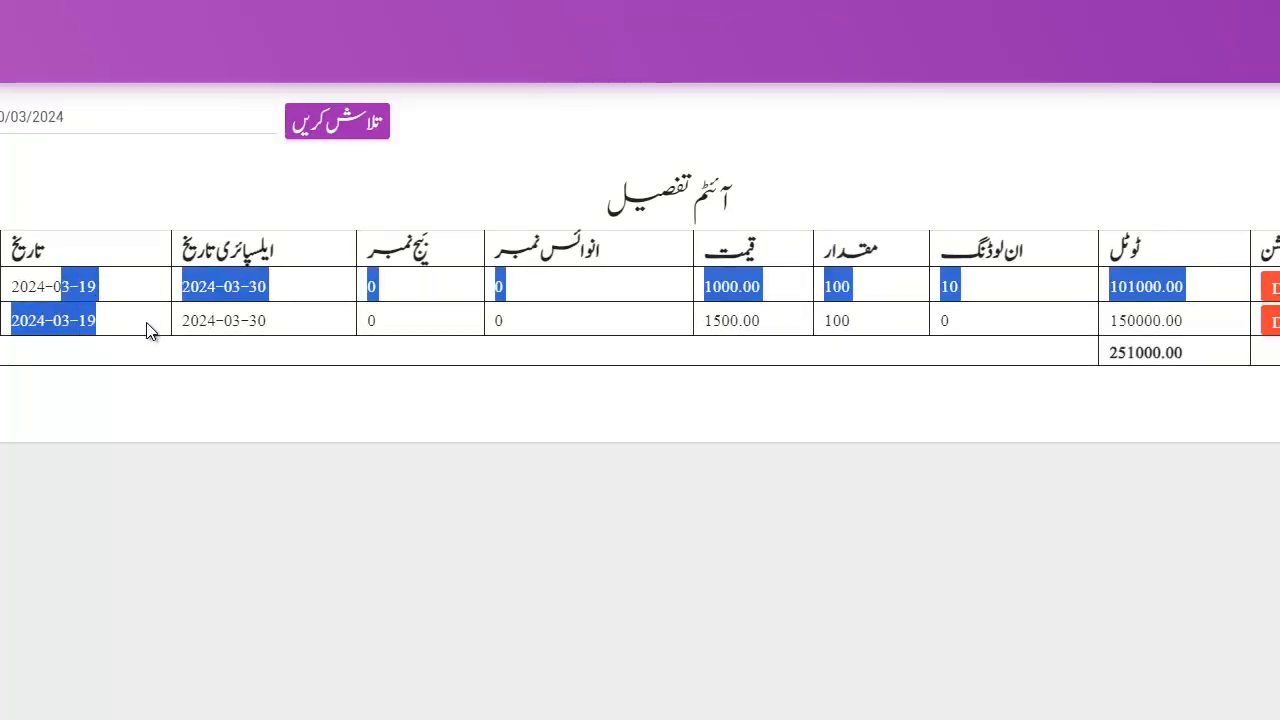
{"action": "left_click", "coordinate": [148, 331]}
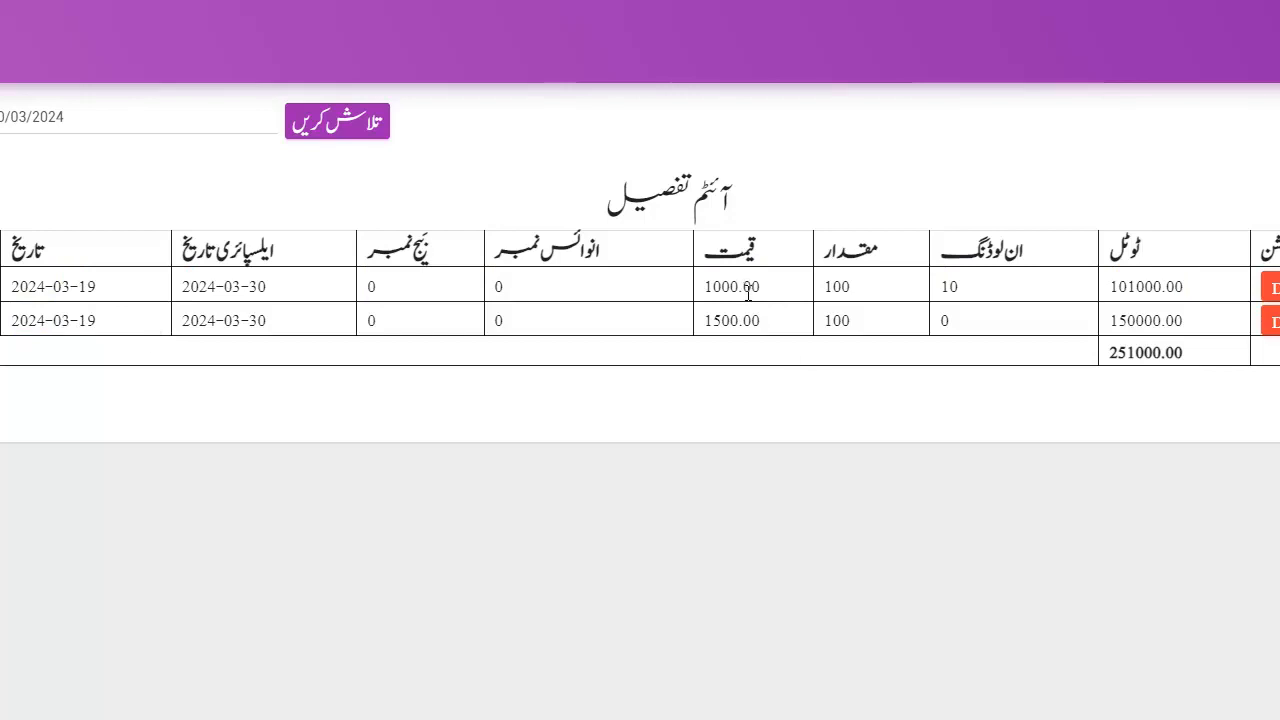
{"action": "left_click_drag", "start_coordinate": [971, 294], "coordinate": [970, 326]}
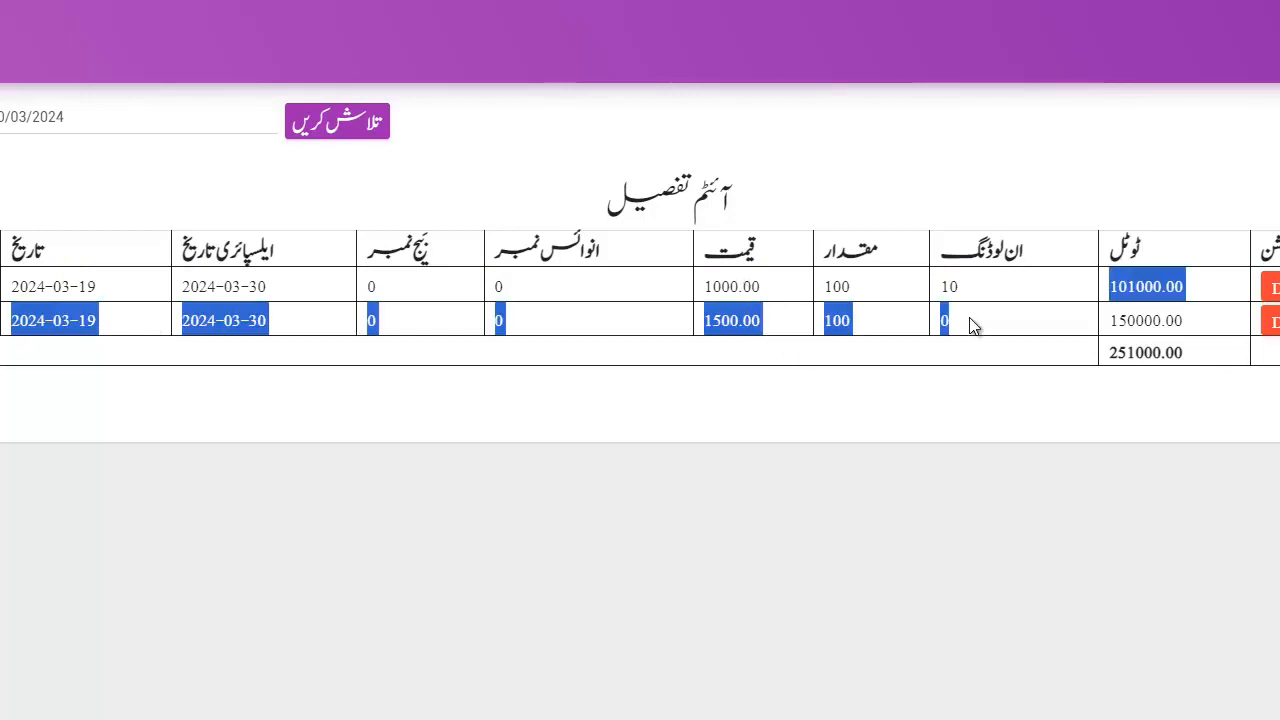
{"action": "left_click", "coordinate": [970, 326]}
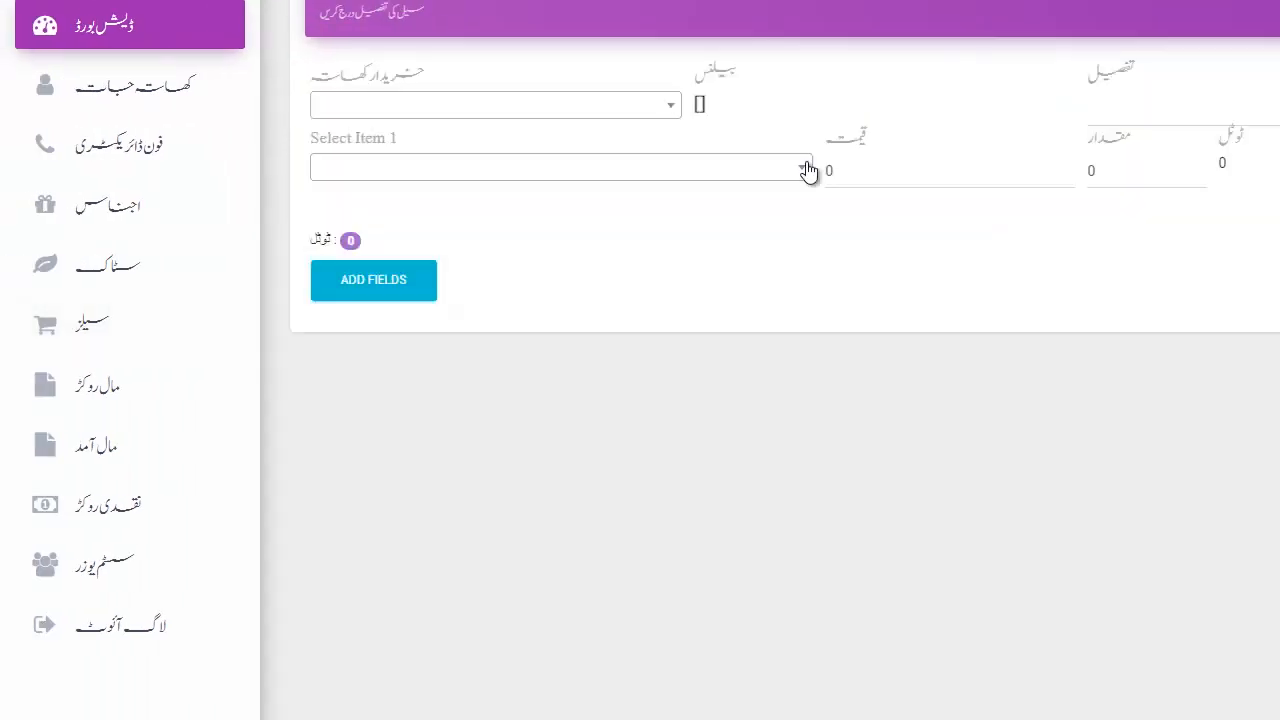
Choose the customer account for the sale and DAP as the first item.
{"action": "left_click", "coordinate": [587, 107]}
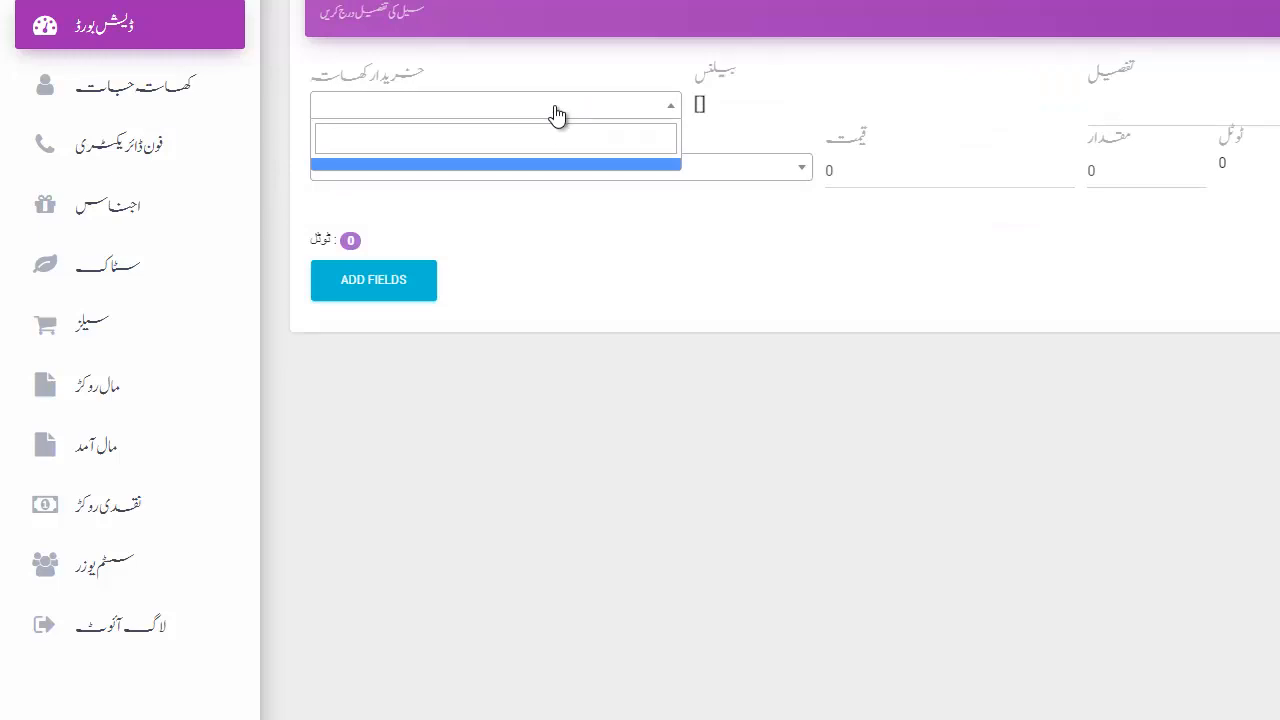
{"action": "left_click", "coordinate": [557, 116]}
{"action": "left_click", "coordinate": [557, 114]}
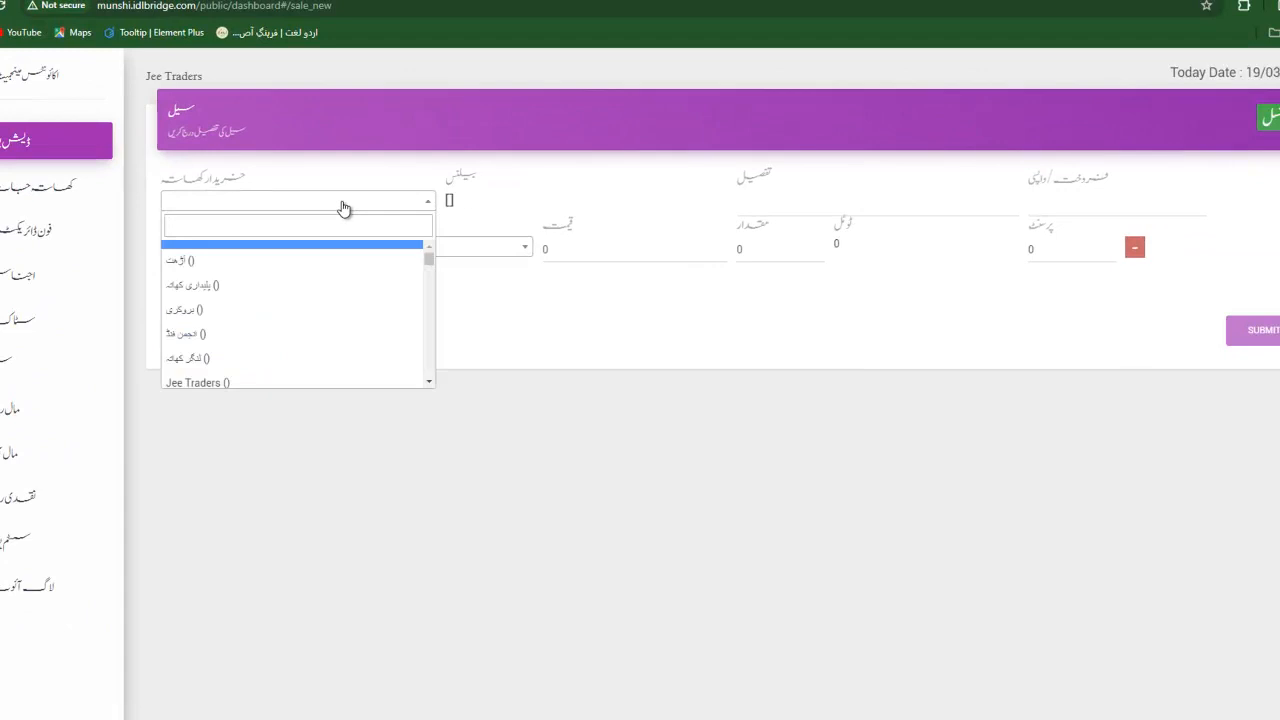
{"action": "scroll", "coordinate": [300, 308], "scroll_direction": "down", "scroll_amount": 3}
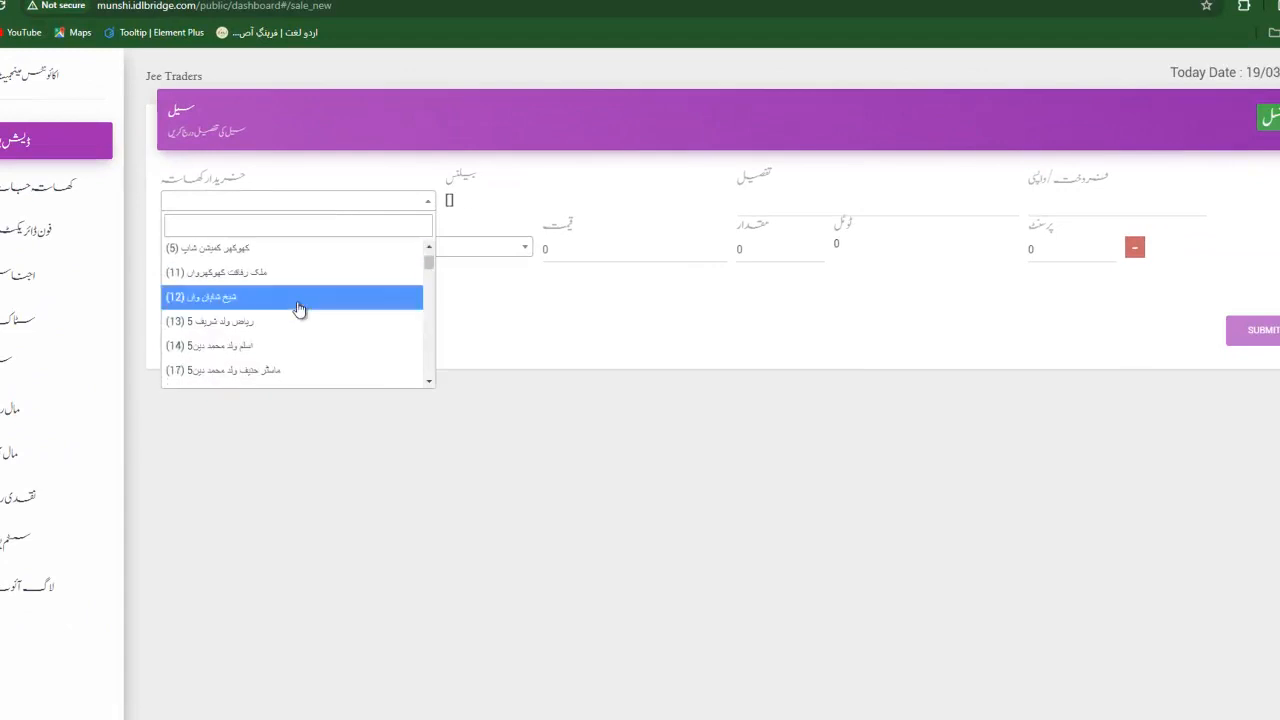
{"action": "left_click", "coordinate": [245, 323]}
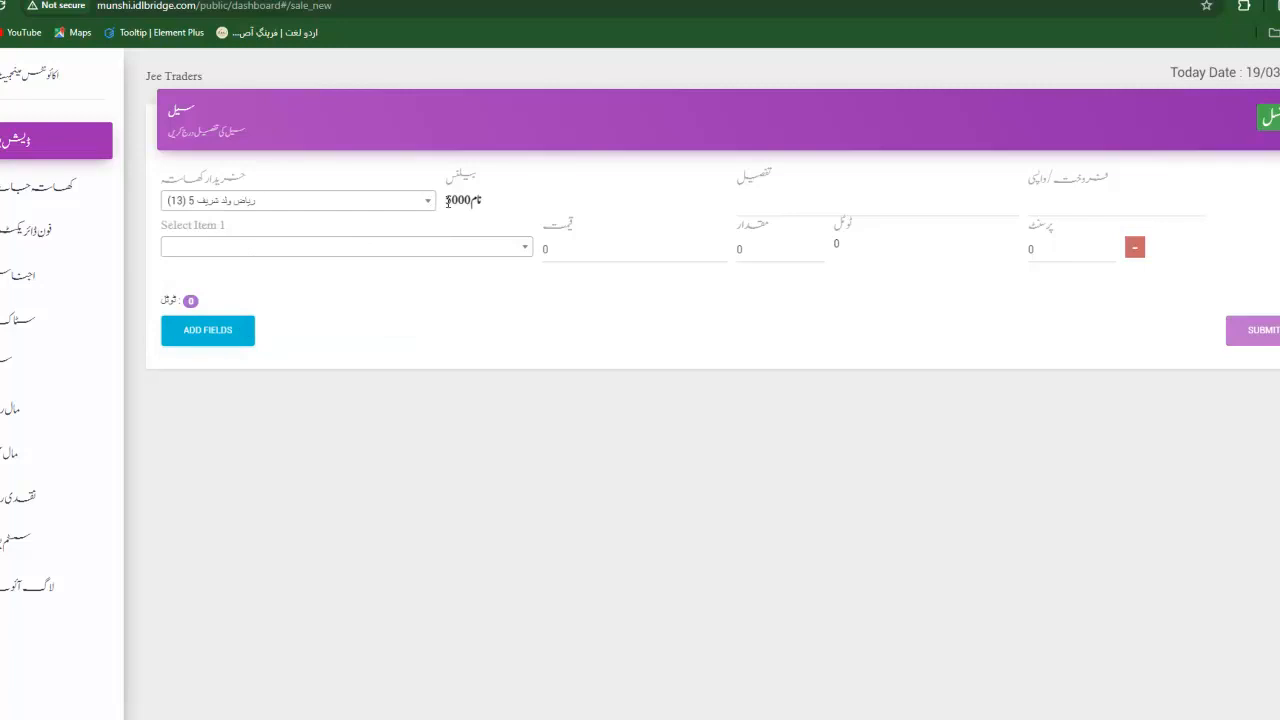
{"action": "left_click", "coordinate": [354, 206]}
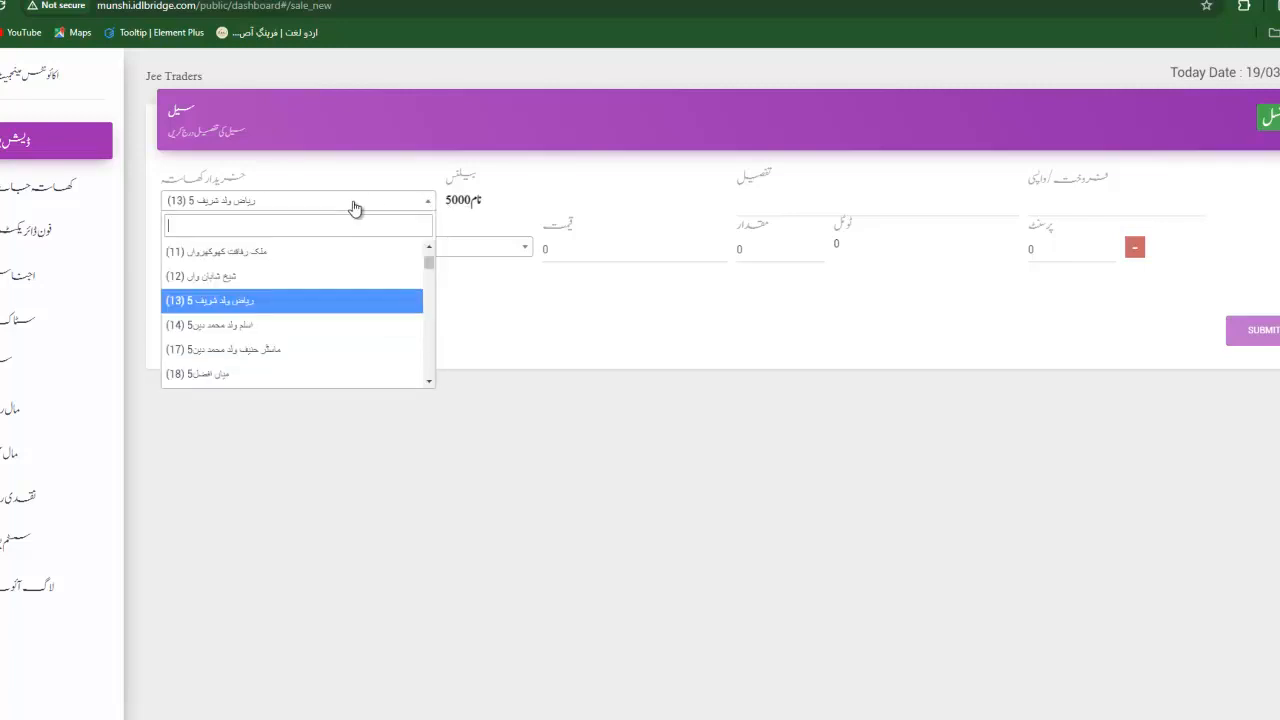
{"action": "left_click", "coordinate": [262, 352]}
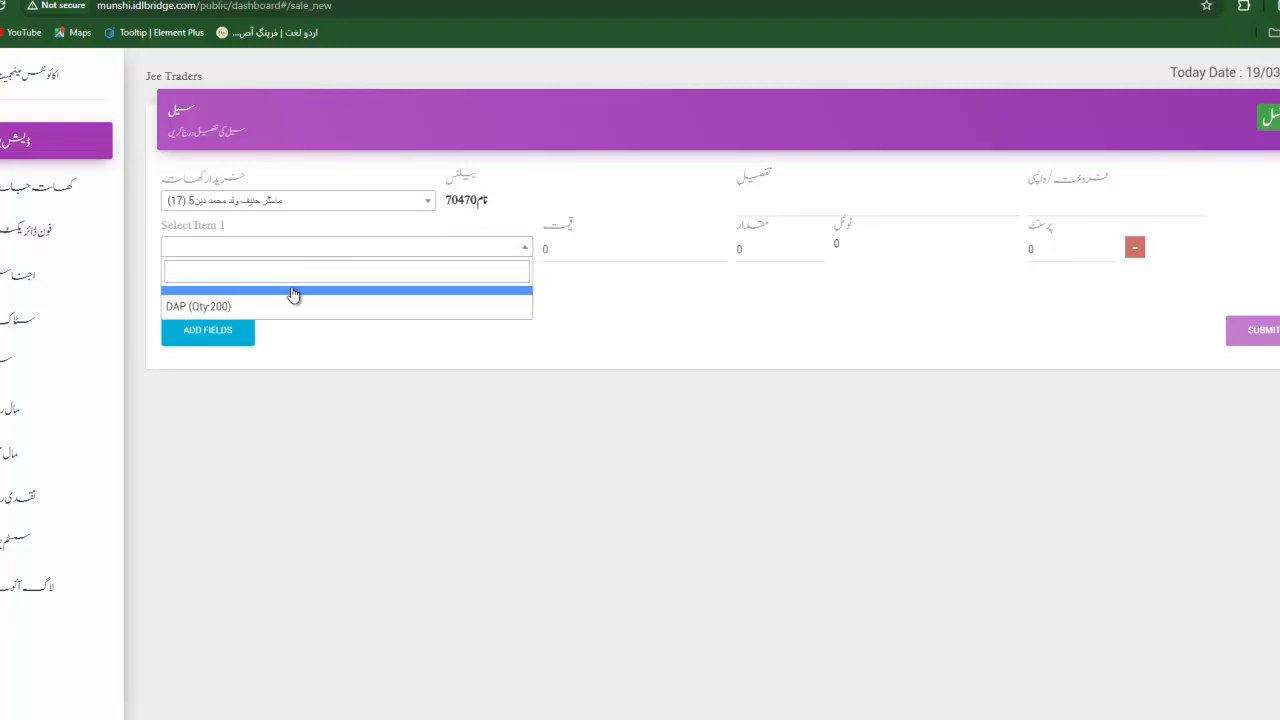
{"action": "left_click", "coordinate": [352, 307]}
Set the DAP line to price 1700, quantity 10 and 10 percent.
{"action": "left_click_drag", "start_coordinate": [558, 244], "coordinate": [537, 251]}
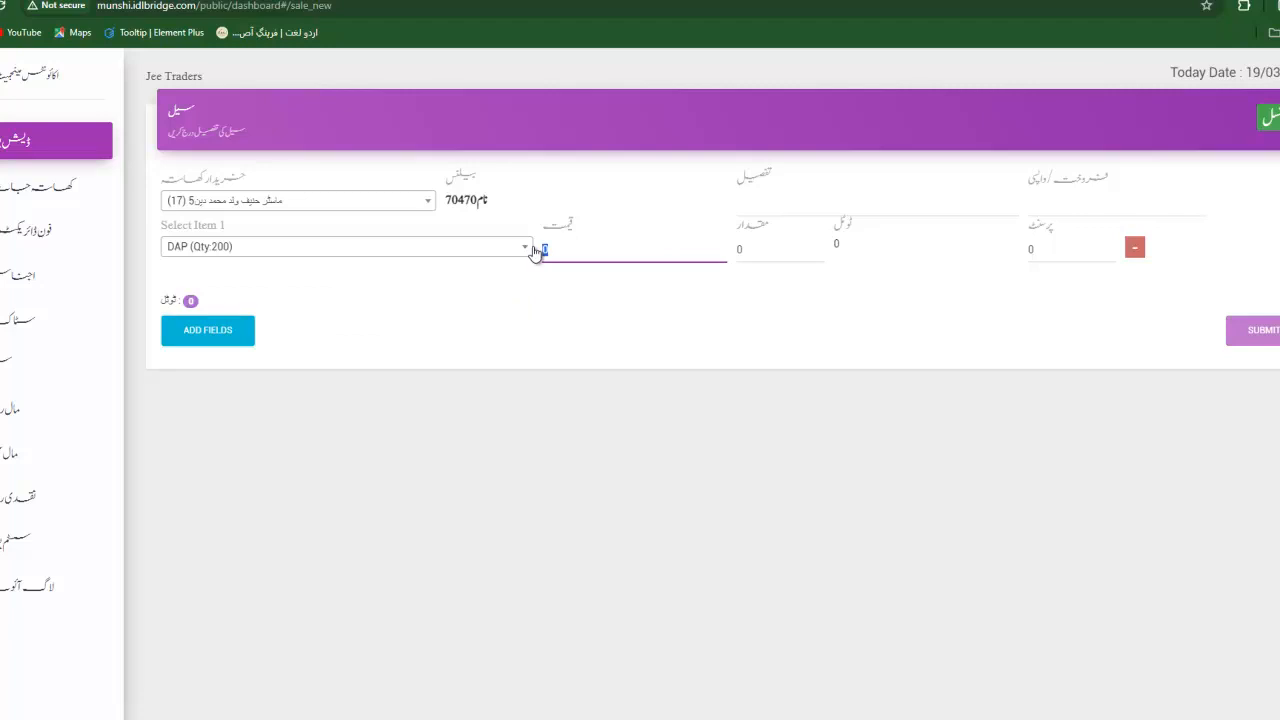
{"action": "type", "text": "1700"}
{"action": "key", "text": "Tab"}
{"action": "type", "text": "10"}
{"action": "key", "text": "Tab"}
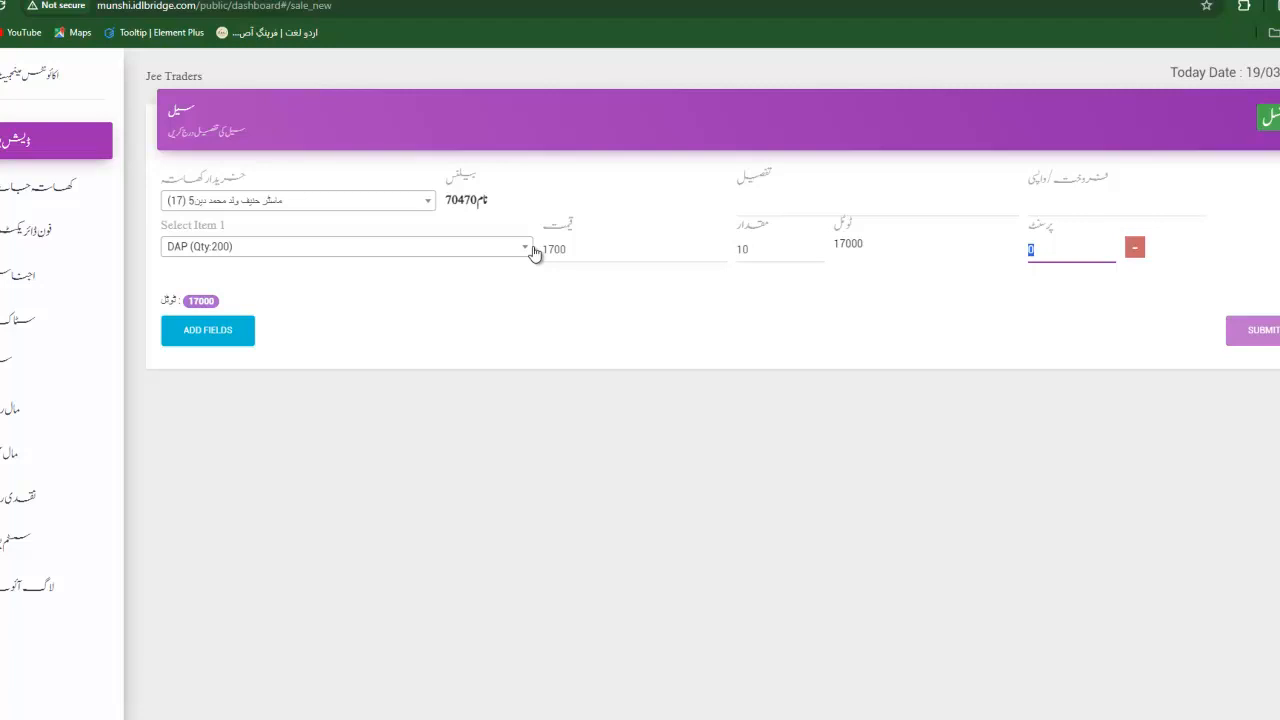
{"action": "type", "text": "10"}
Add details 'fsfs', mark the entry as سیل, and submit the sale.
{"action": "left_click", "coordinate": [812, 204]}
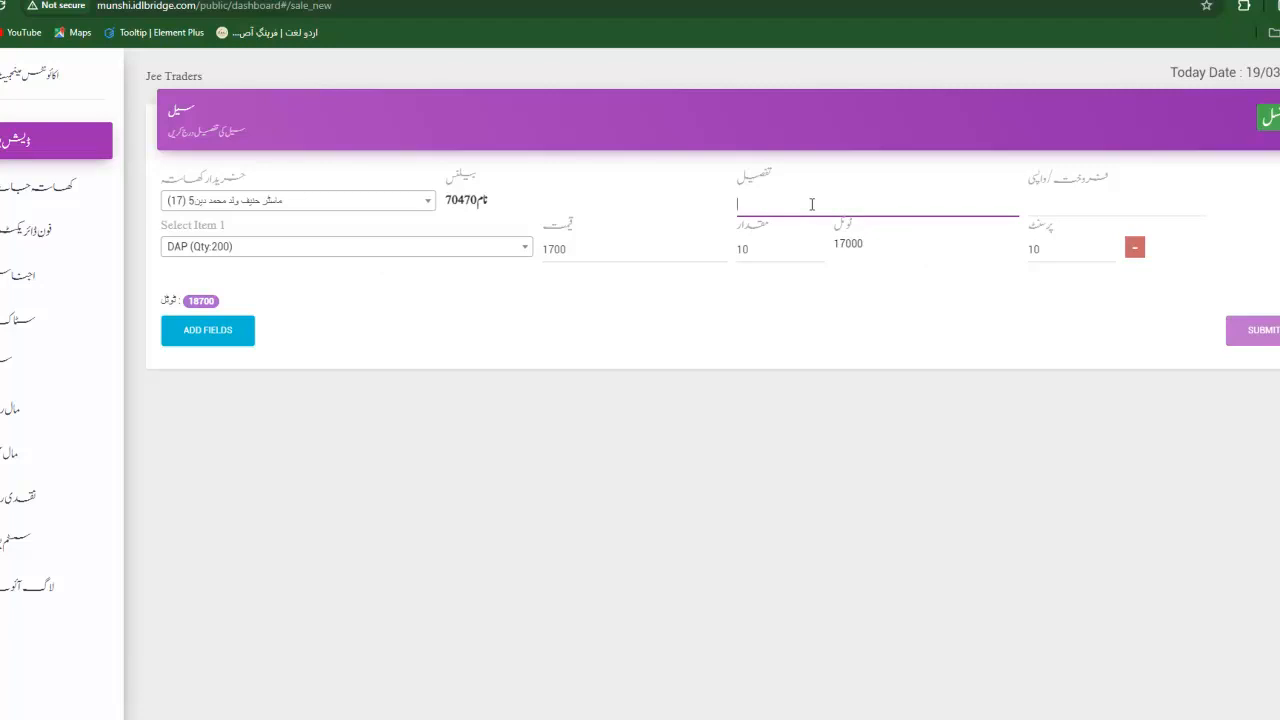
{"action": "type", "text": "fsfs"}
{"action": "key", "text": "Tab"}
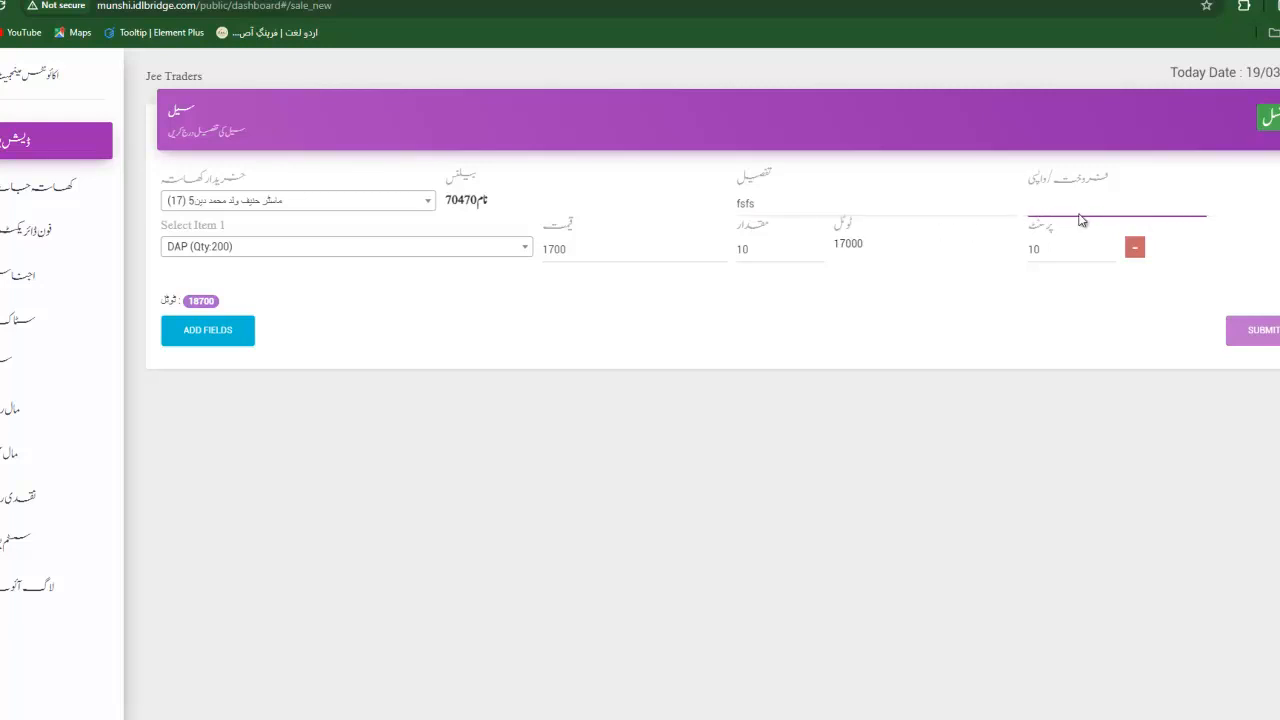
{"action": "left_click", "coordinate": [1083, 218]}
{"action": "left_click", "coordinate": [1068, 238]}
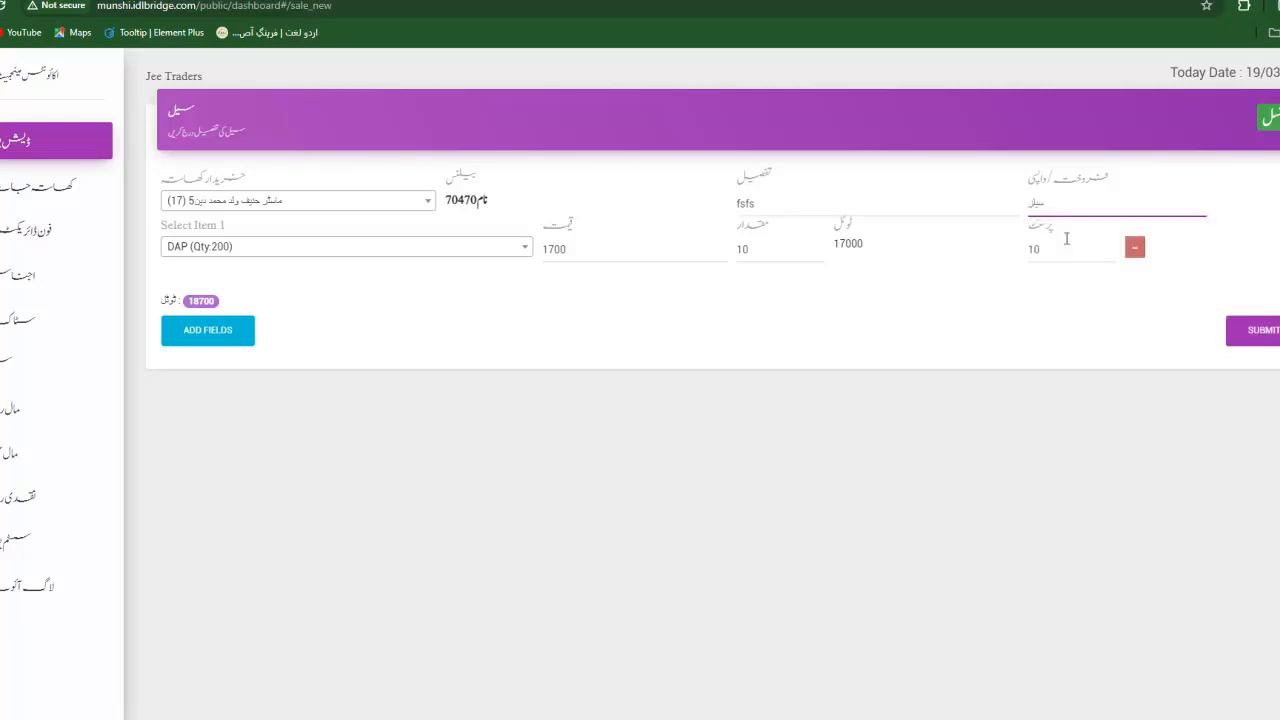
{"action": "left_click", "coordinate": [1230, 330]}
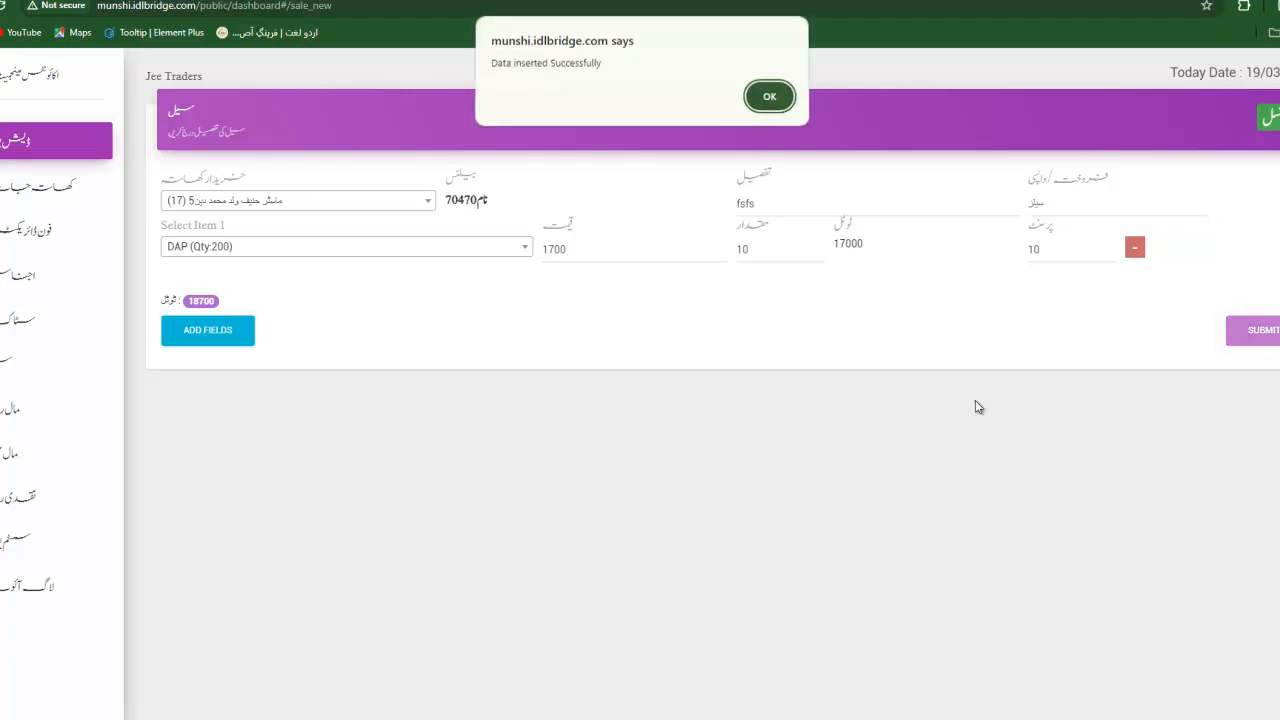
Dismiss the alerts, check the 18700.00 DAP sale's details in the sales list, then go to direct sale.
{"action": "left_click", "coordinate": [772, 100]}
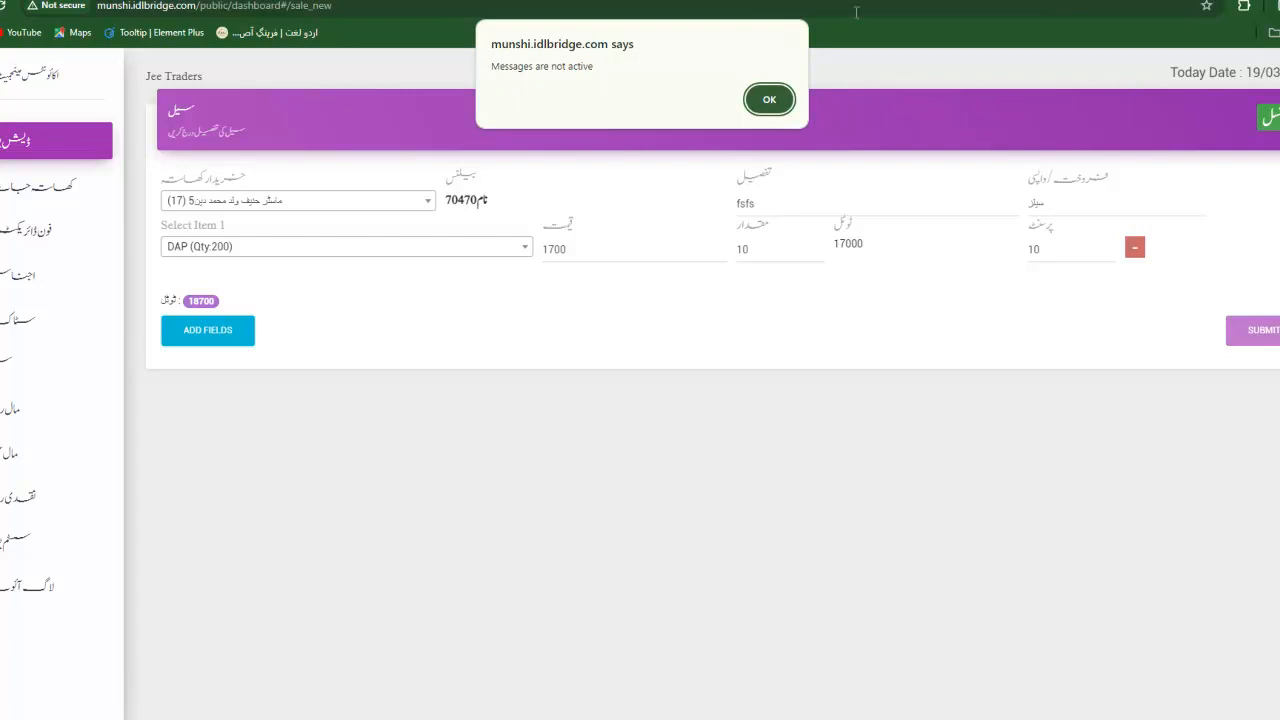
{"action": "left_click", "coordinate": [769, 101]}
{"action": "left_click", "coordinate": [1268, 122]}
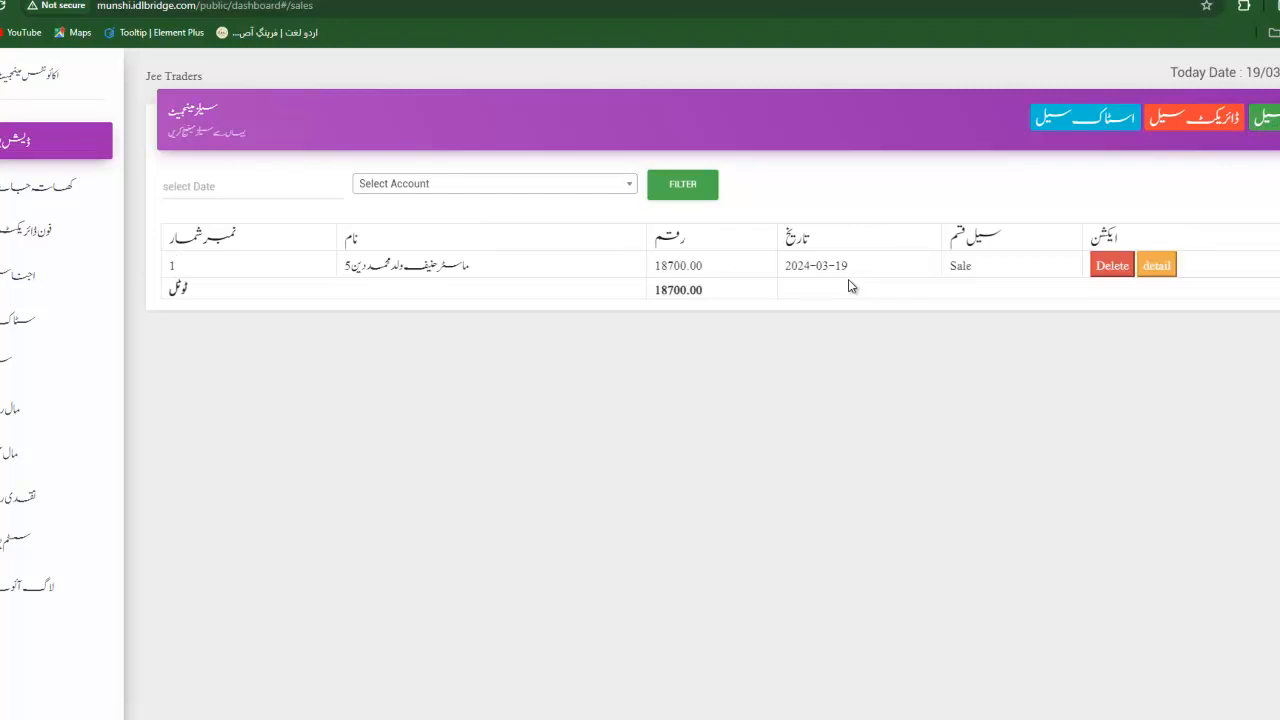
{"action": "left_click", "coordinate": [1152, 270]}
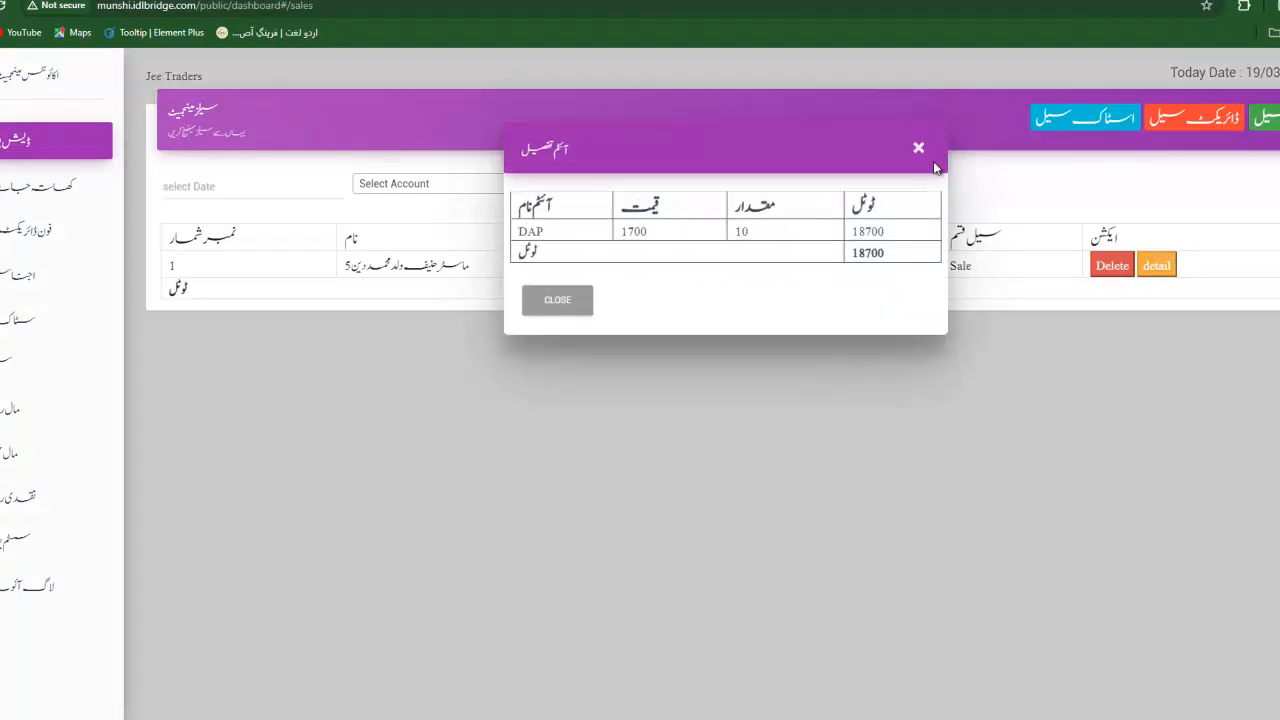
{"action": "left_click", "coordinate": [918, 148]}
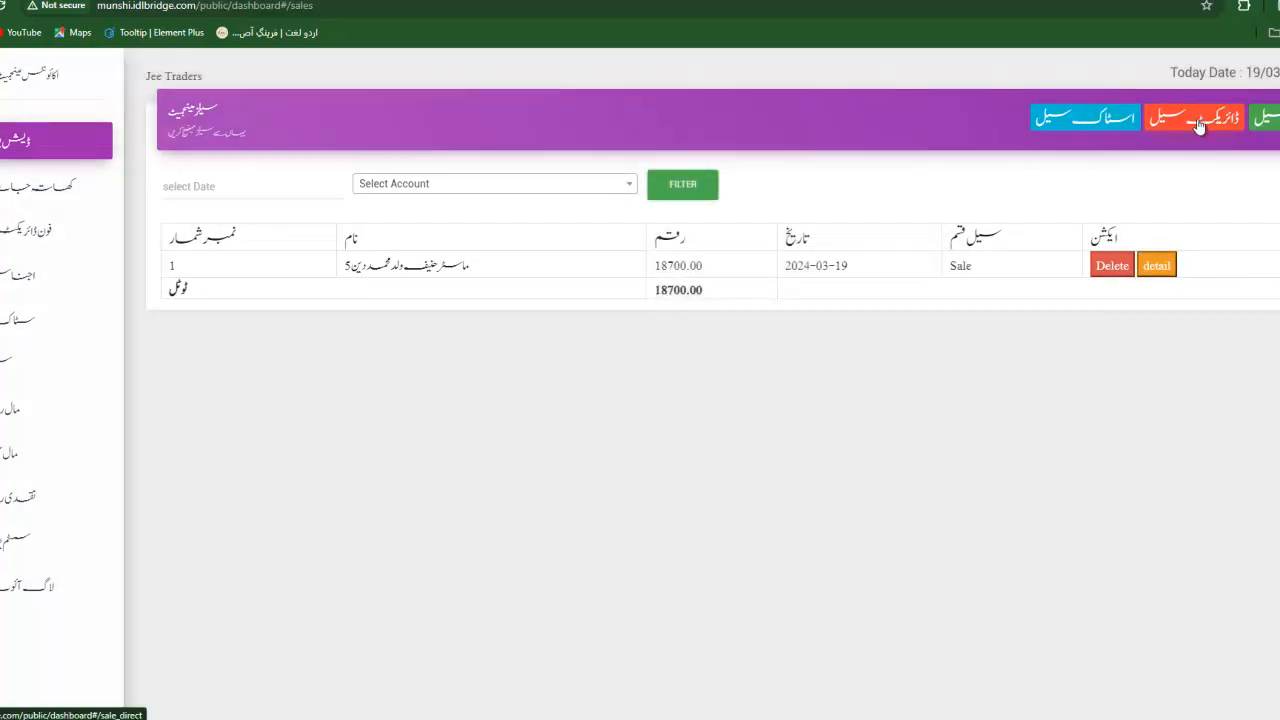
{"action": "left_click", "coordinate": [1199, 122]}
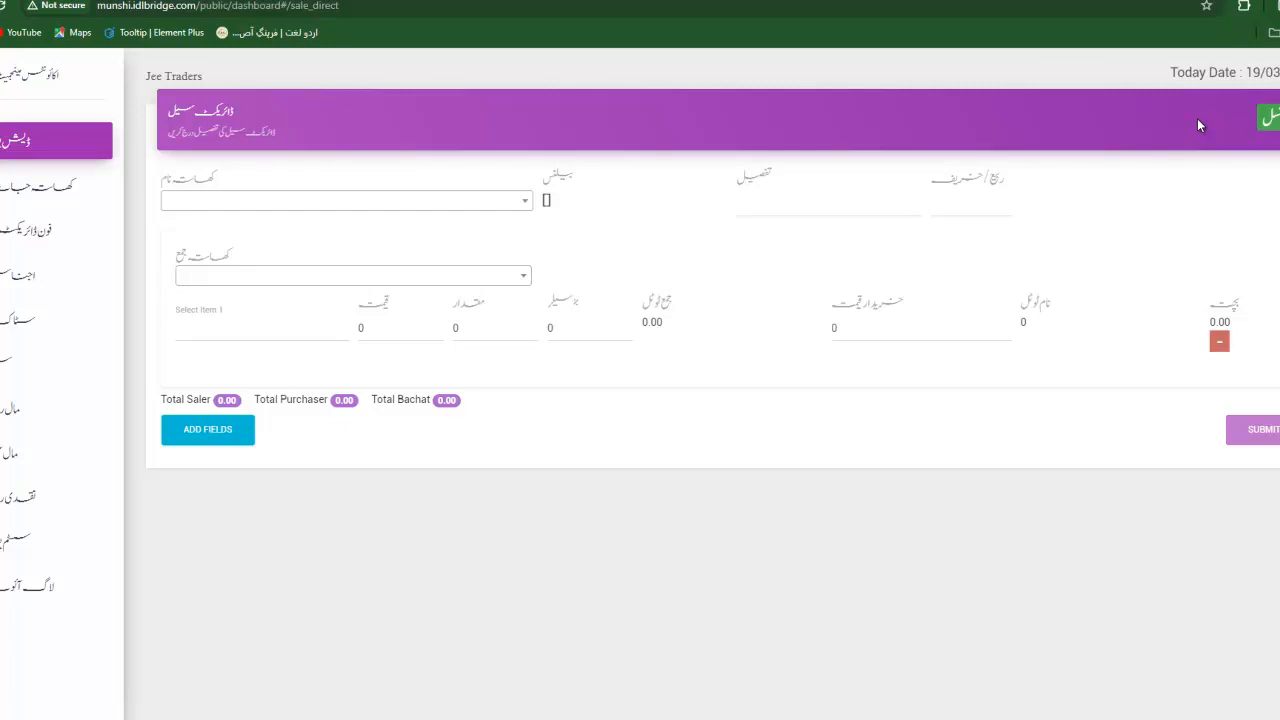
Choose the selling account and the second account for the direct sale.
{"action": "left_click", "coordinate": [472, 205]}
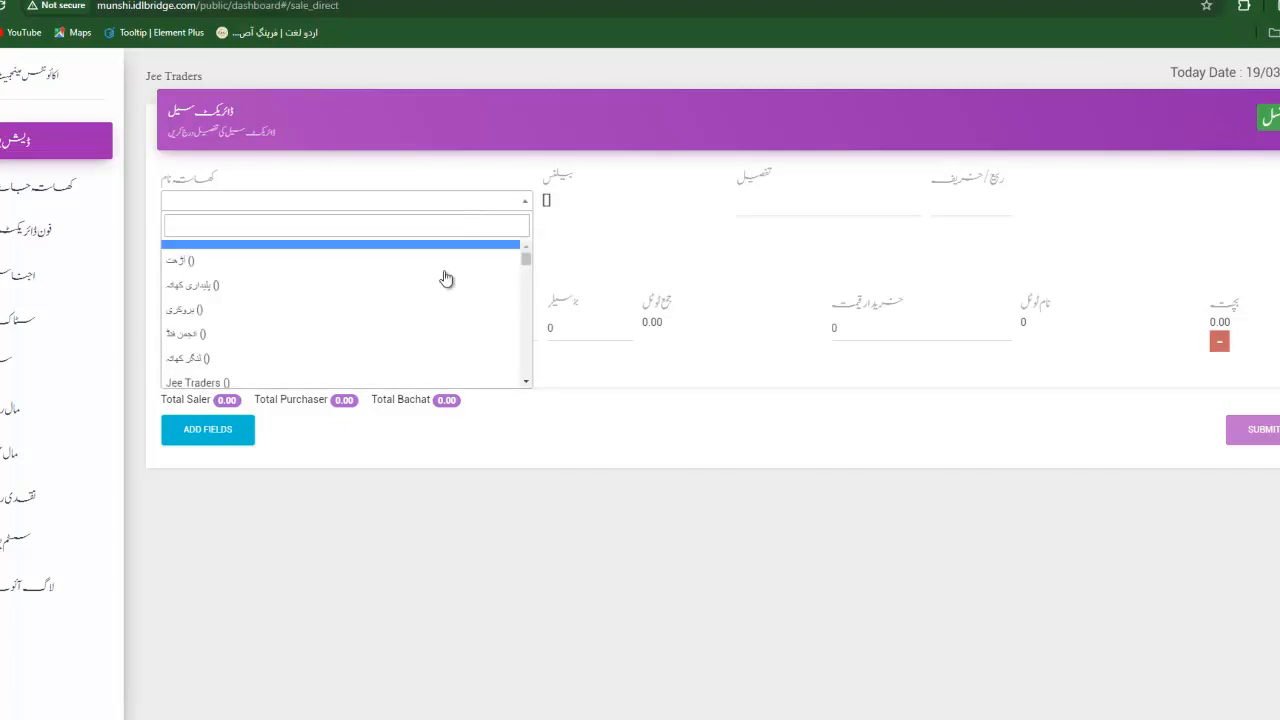
{"action": "scroll", "coordinate": [429, 337], "scroll_direction": "down", "scroll_amount": 10}
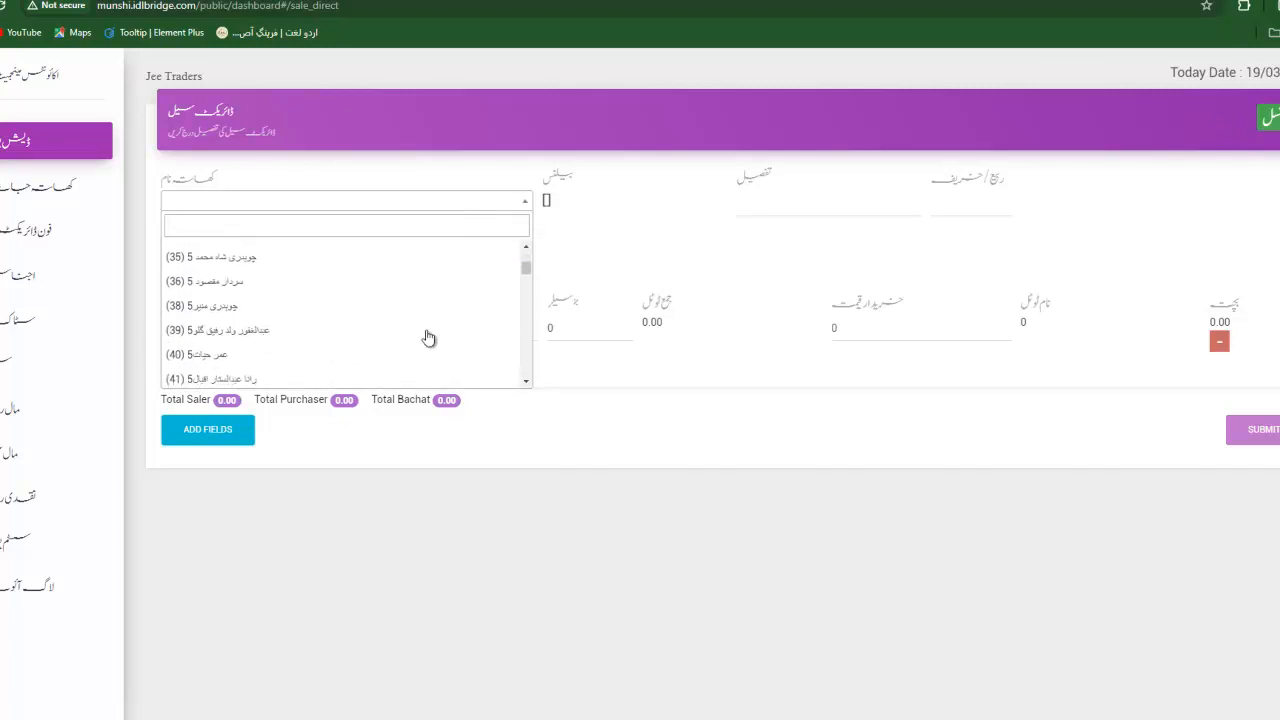
{"action": "left_click", "coordinate": [235, 305]}
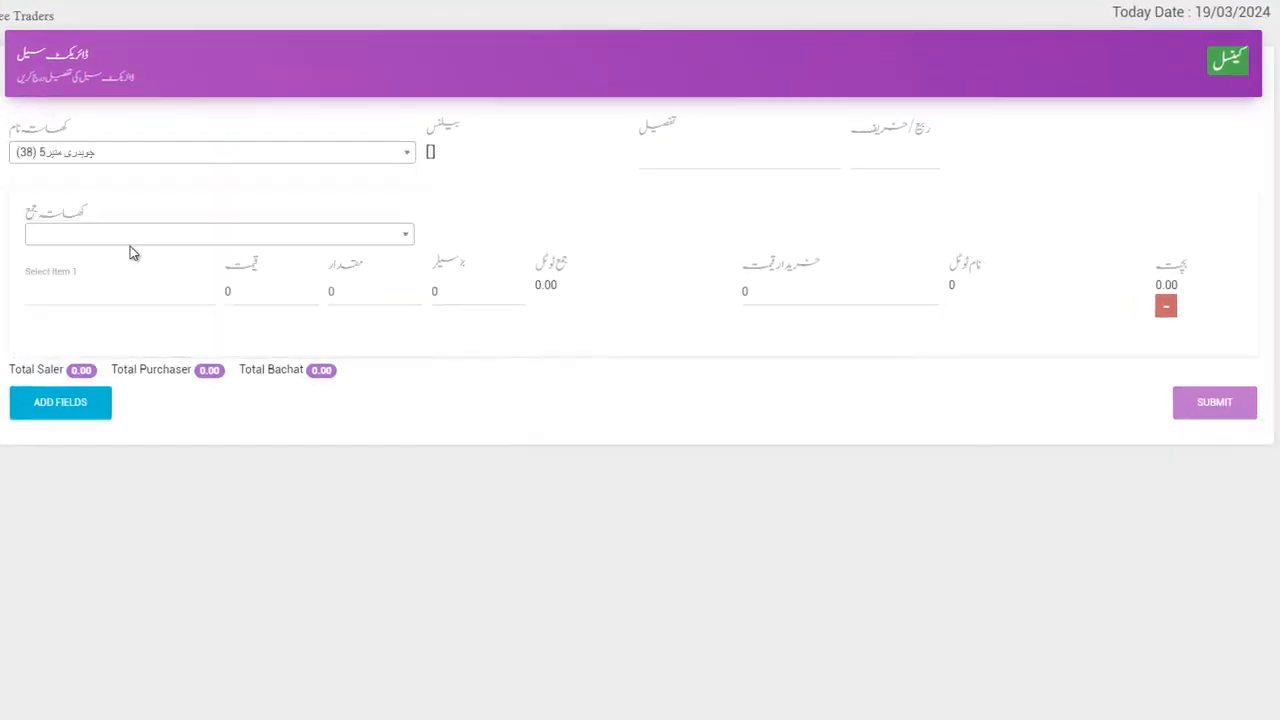
{"action": "left_click", "coordinate": [128, 243]}
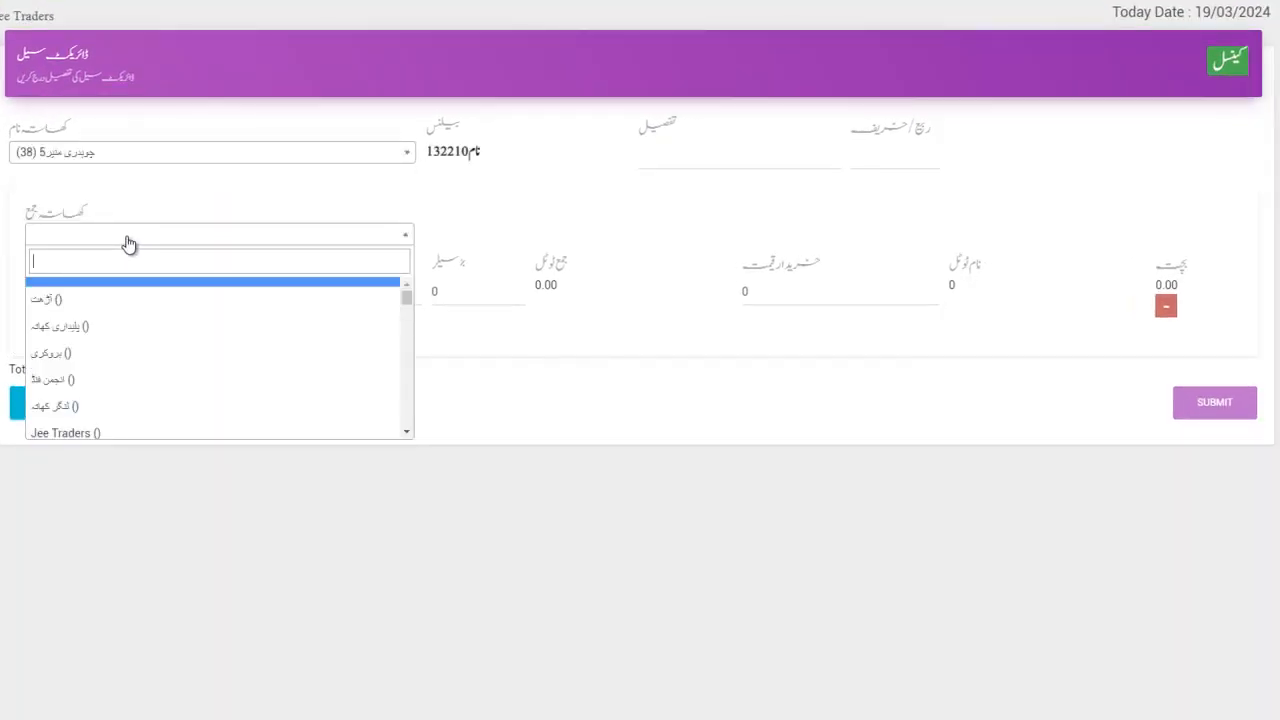
{"action": "scroll", "coordinate": [180, 361], "scroll_direction": "down", "scroll_amount": 3}
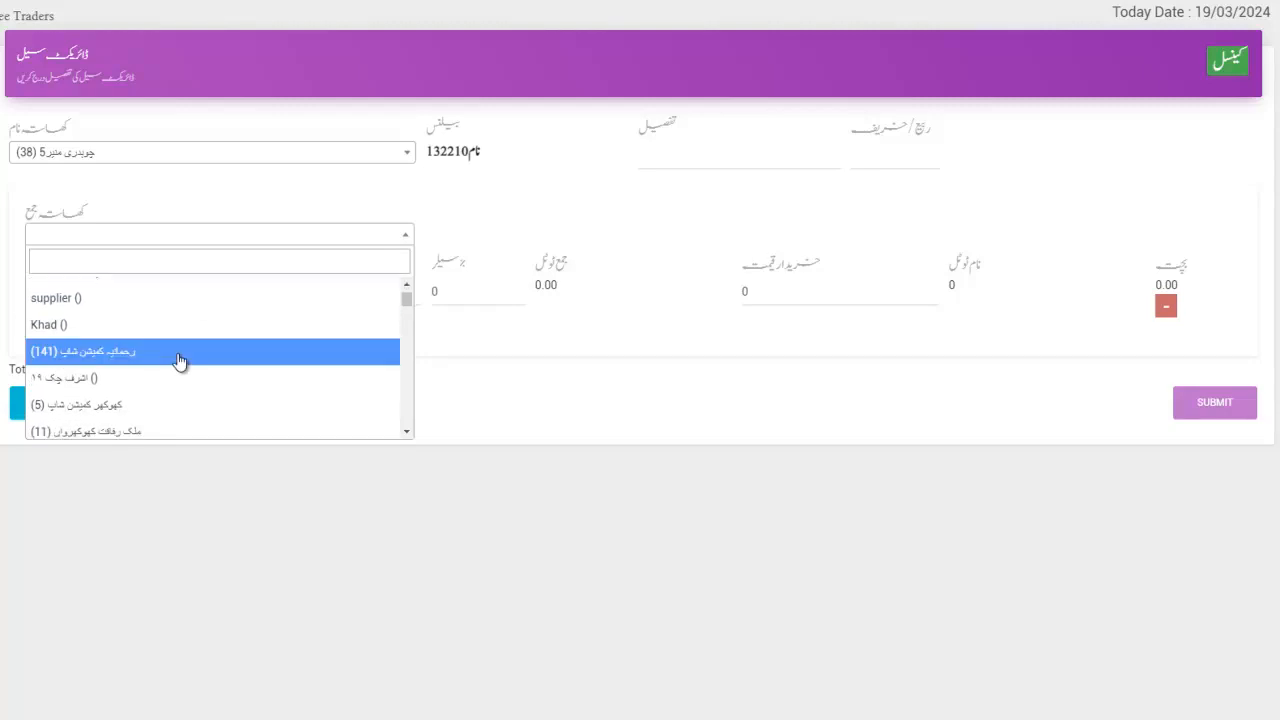
{"action": "scroll", "coordinate": [180, 361], "scroll_direction": "down", "scroll_amount": 4}
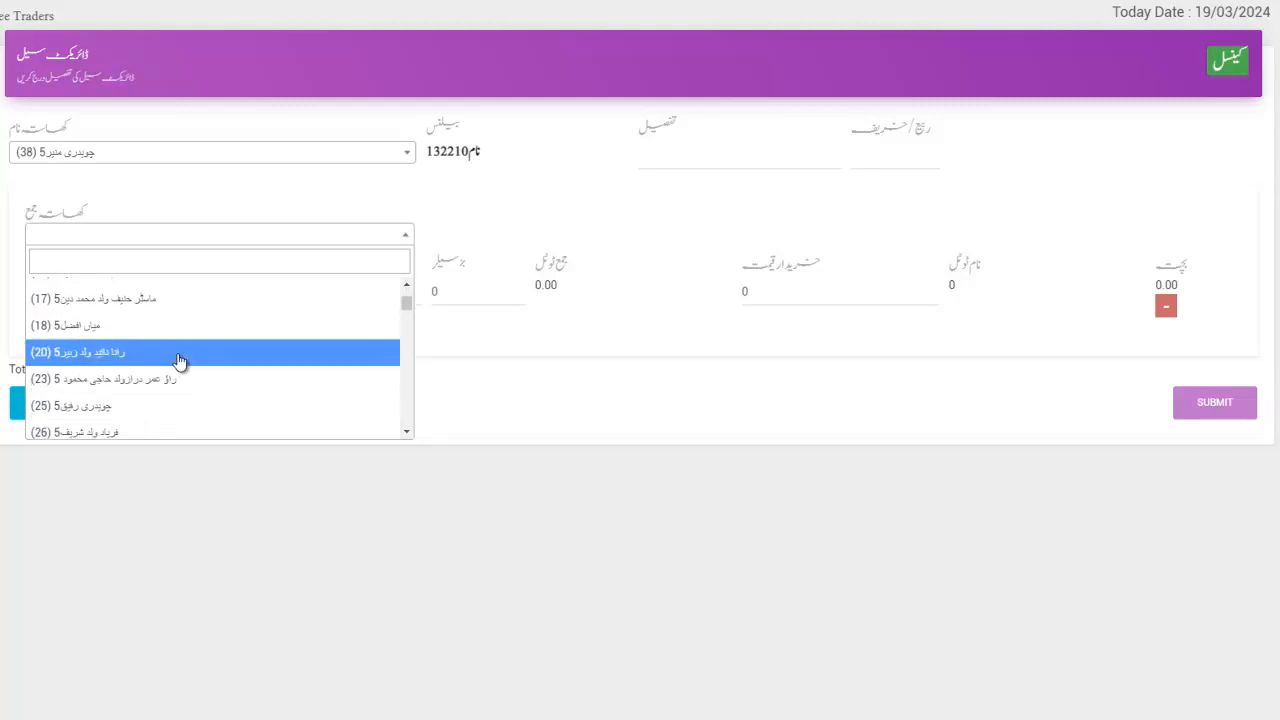
{"action": "scroll", "coordinate": [180, 361], "scroll_direction": "down", "scroll_amount": 3}
{"action": "left_click", "coordinate": [160, 352]}
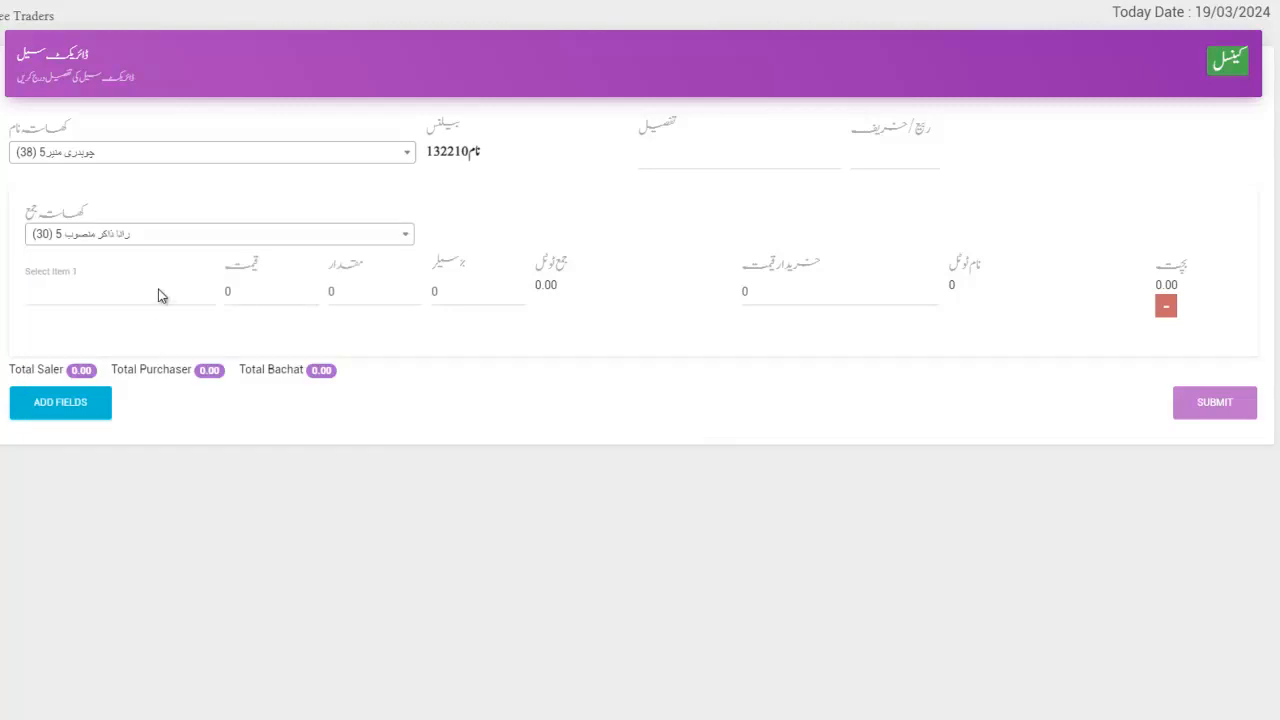
Add item کھل at price 1200, quantity 1, with 10 percent.
{"action": "left_click", "coordinate": [99, 290]}
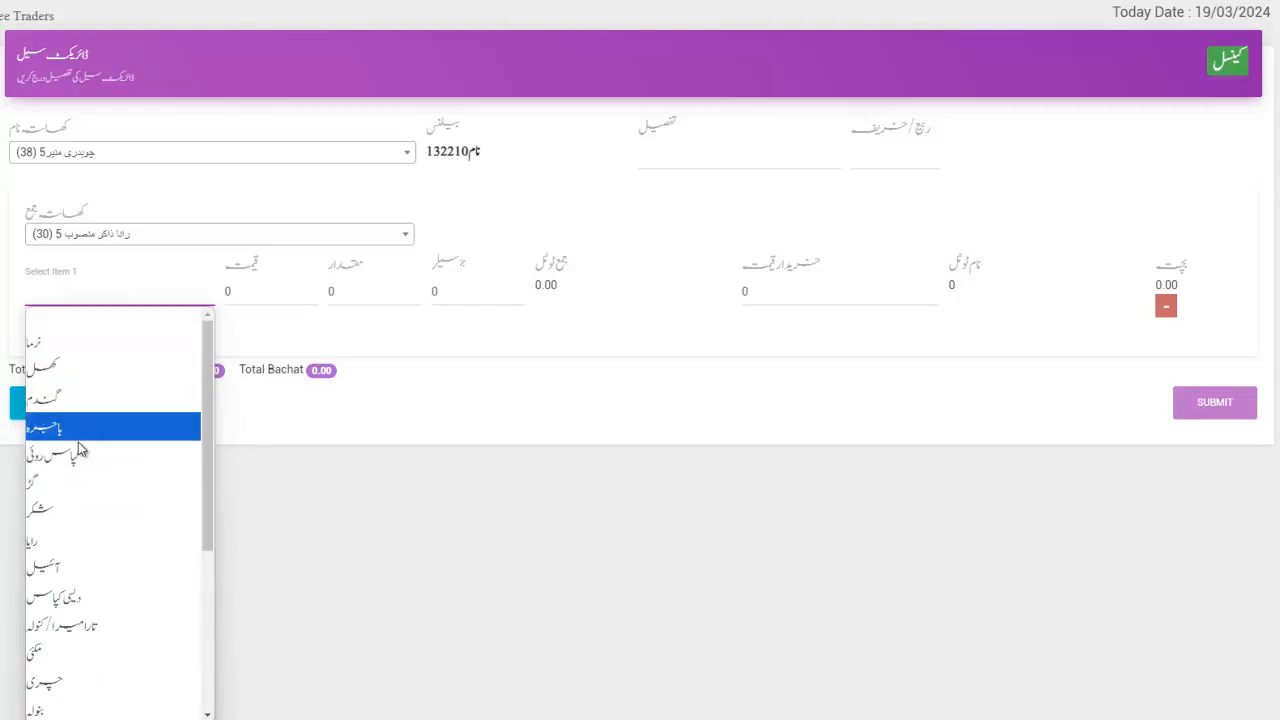
{"action": "left_click", "coordinate": [53, 370]}
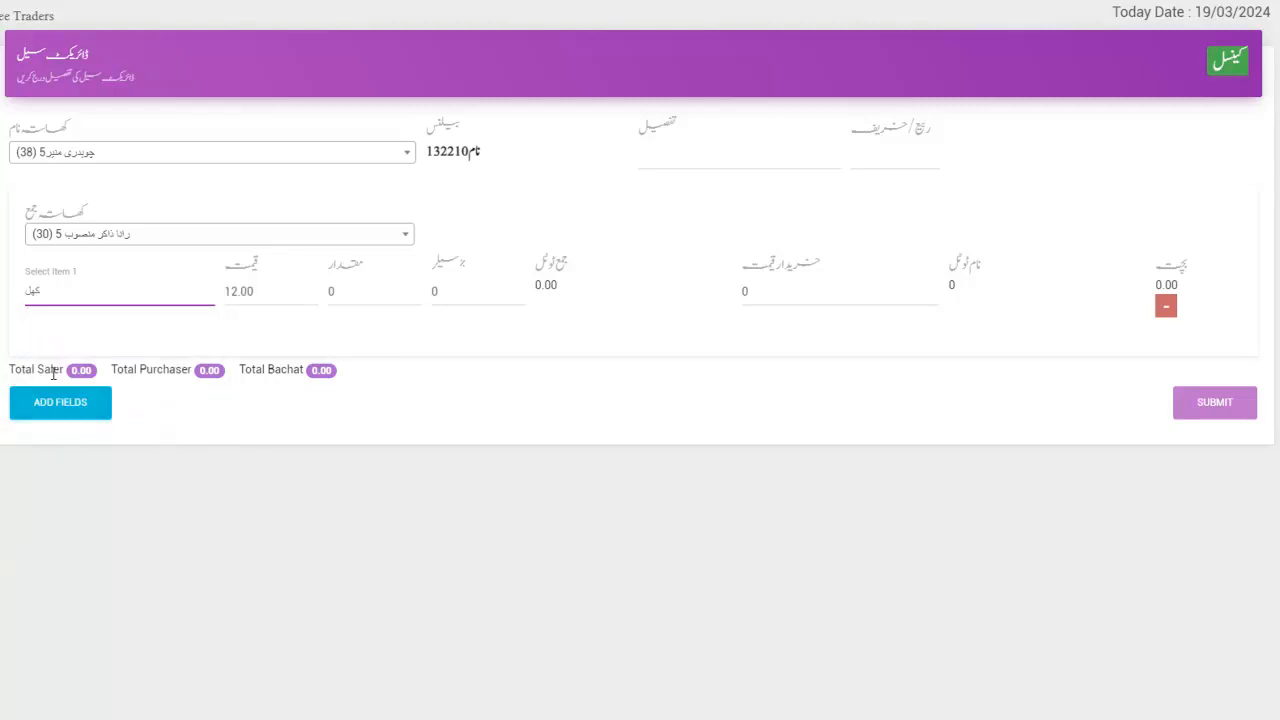
{"action": "left_click", "coordinate": [237, 291]}
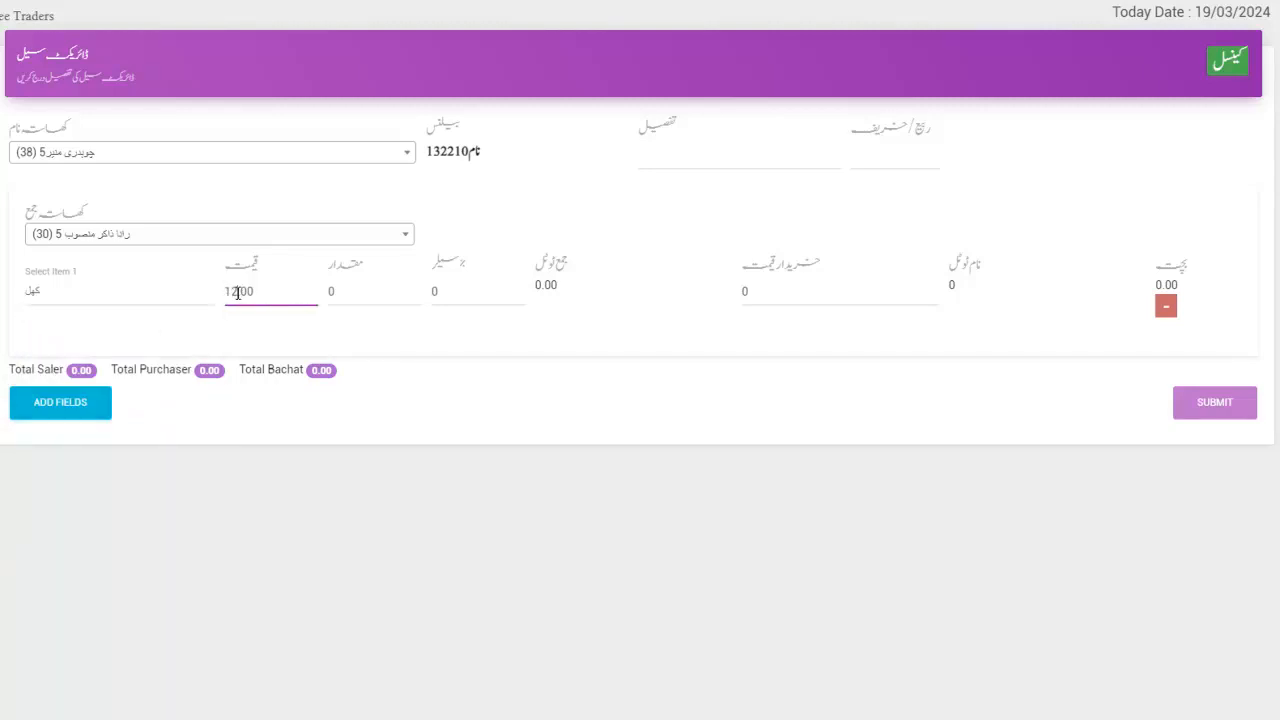
{"action": "type", "text": "00"}
{"action": "left_click", "coordinate": [328, 293]}
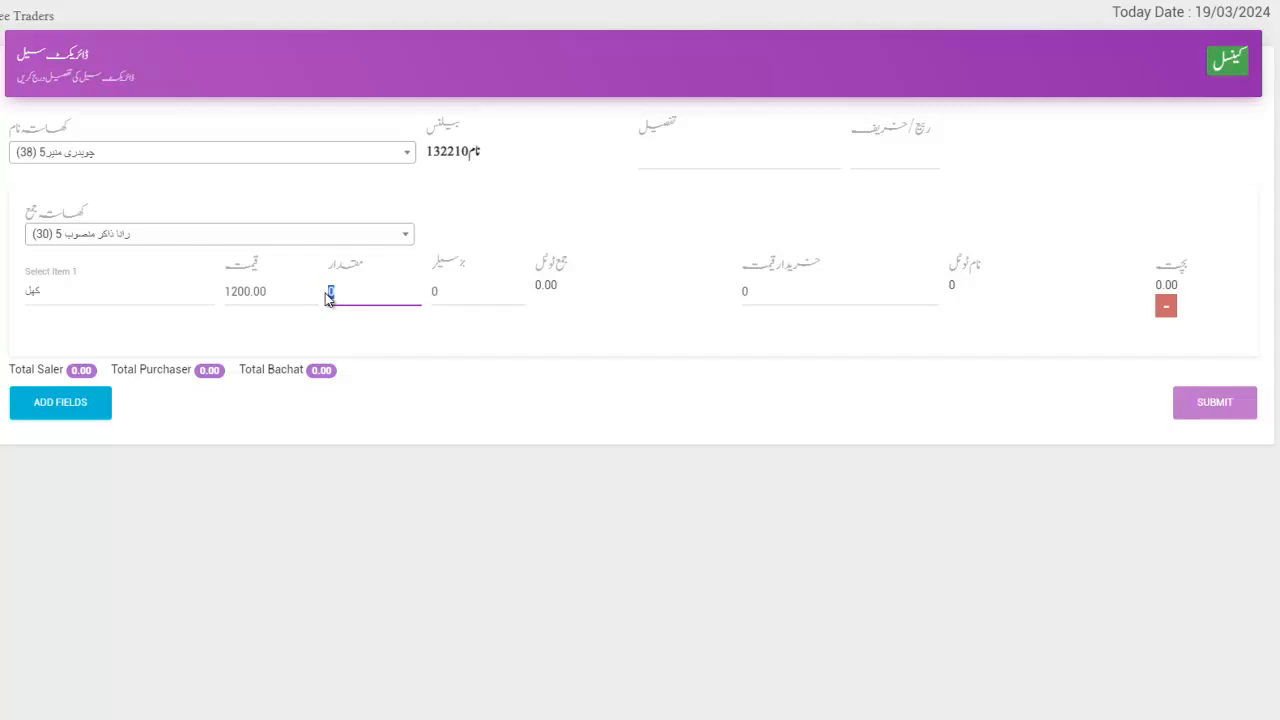
{"action": "type", "text": "1"}
{"action": "key", "text": "Tab"}
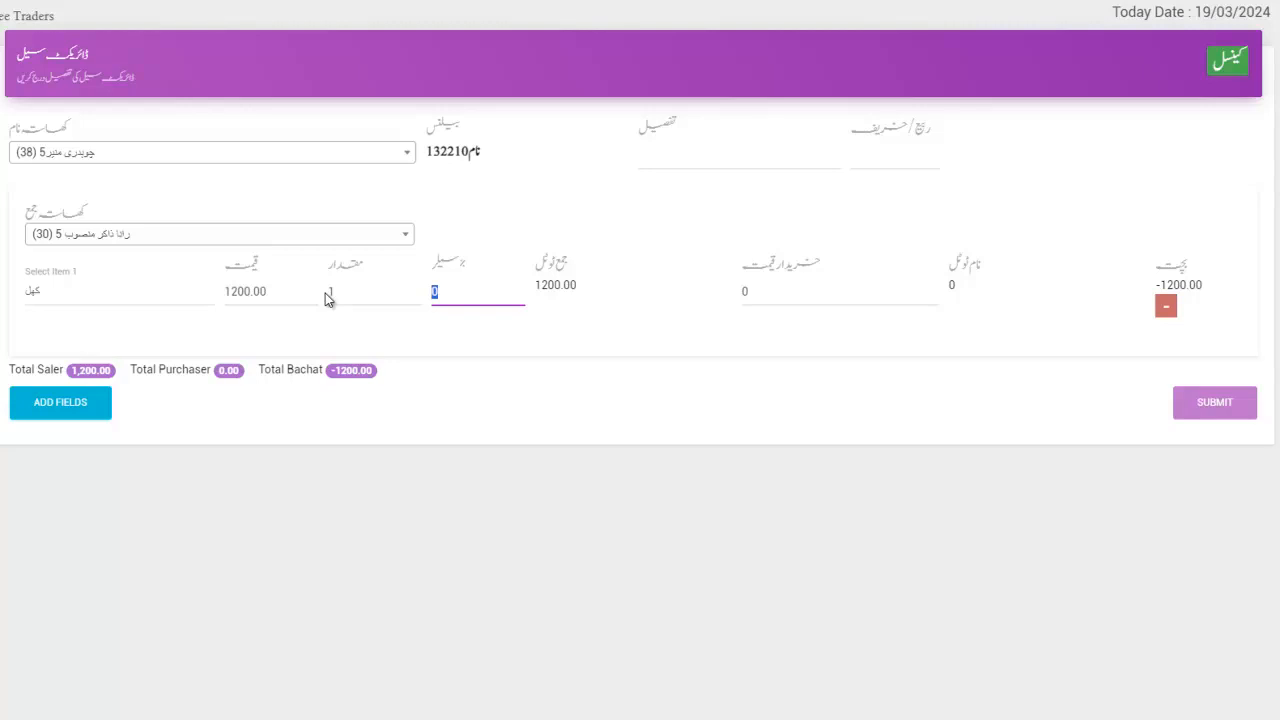
{"action": "type", "text": "10"}
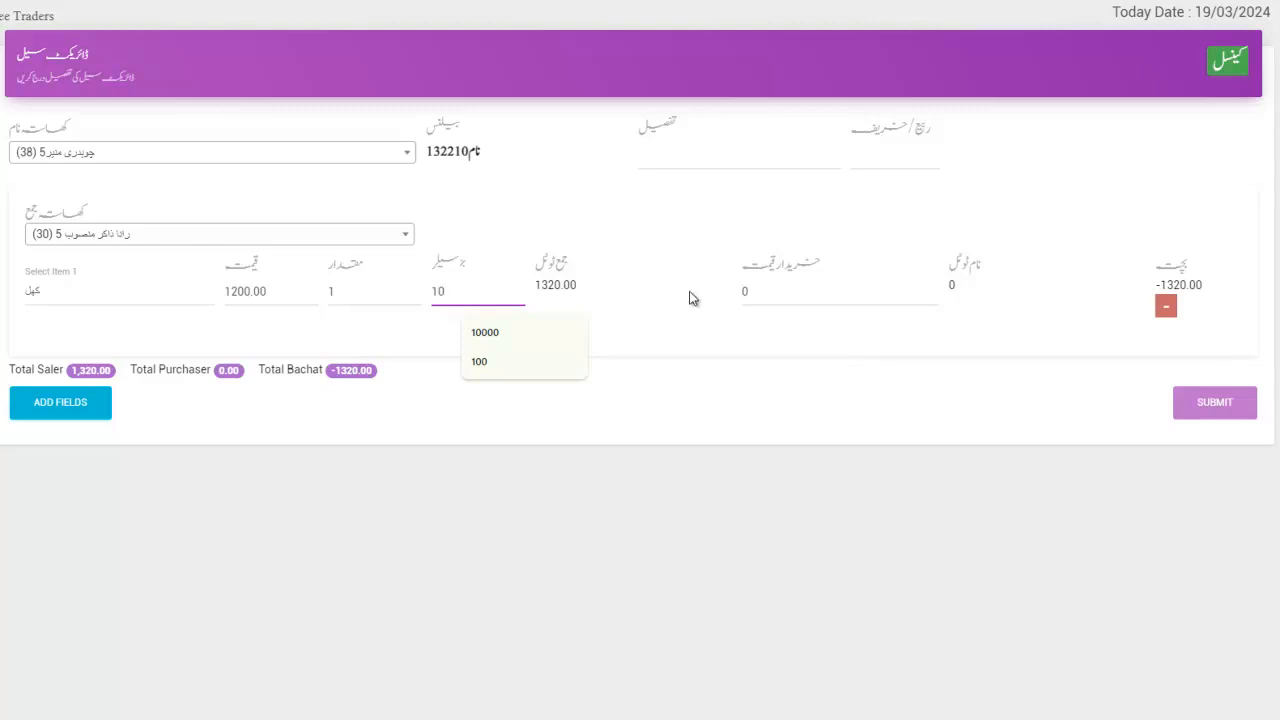
Set the purchase price to 1500 and append a second, empty item row.
{"action": "left_click", "coordinate": [748, 293]}
{"action": "type", "text": "1500"}
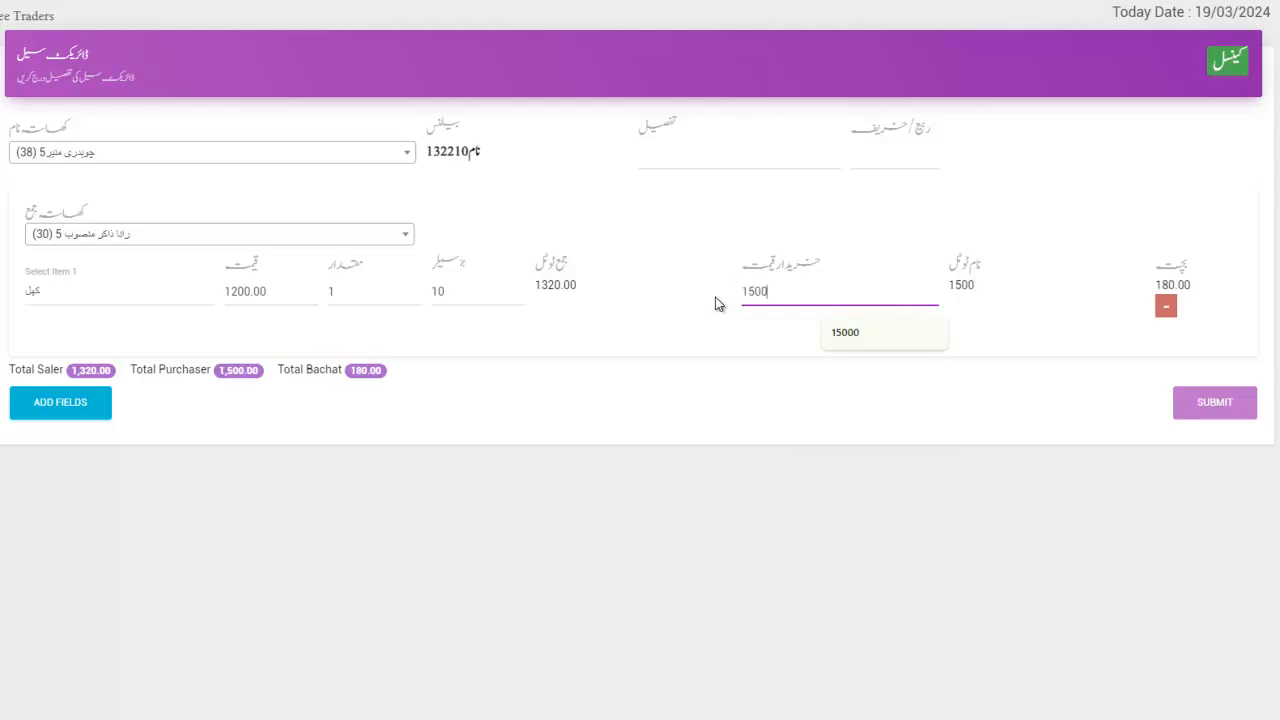
{"action": "left_click", "coordinate": [1174, 281]}
{"action": "left_click_drag", "start_coordinate": [1174, 281], "coordinate": [1218, 279]}
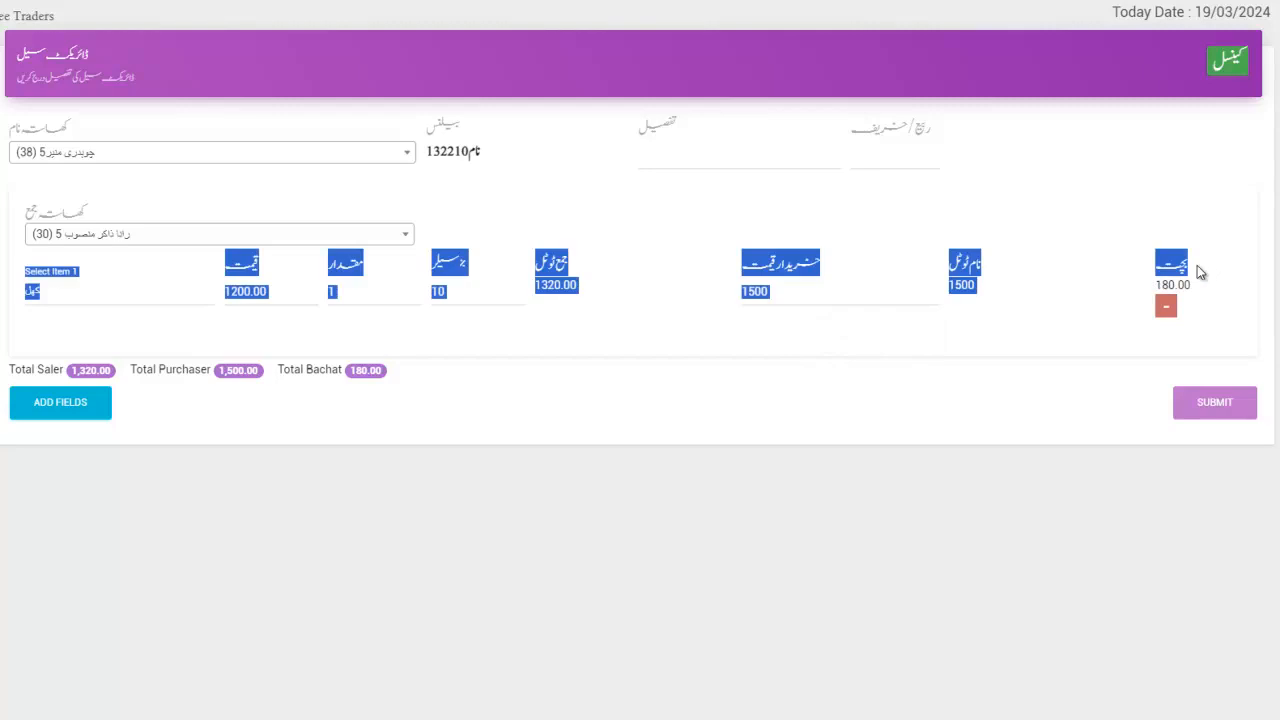
{"action": "left_click", "coordinate": [1197, 265]}
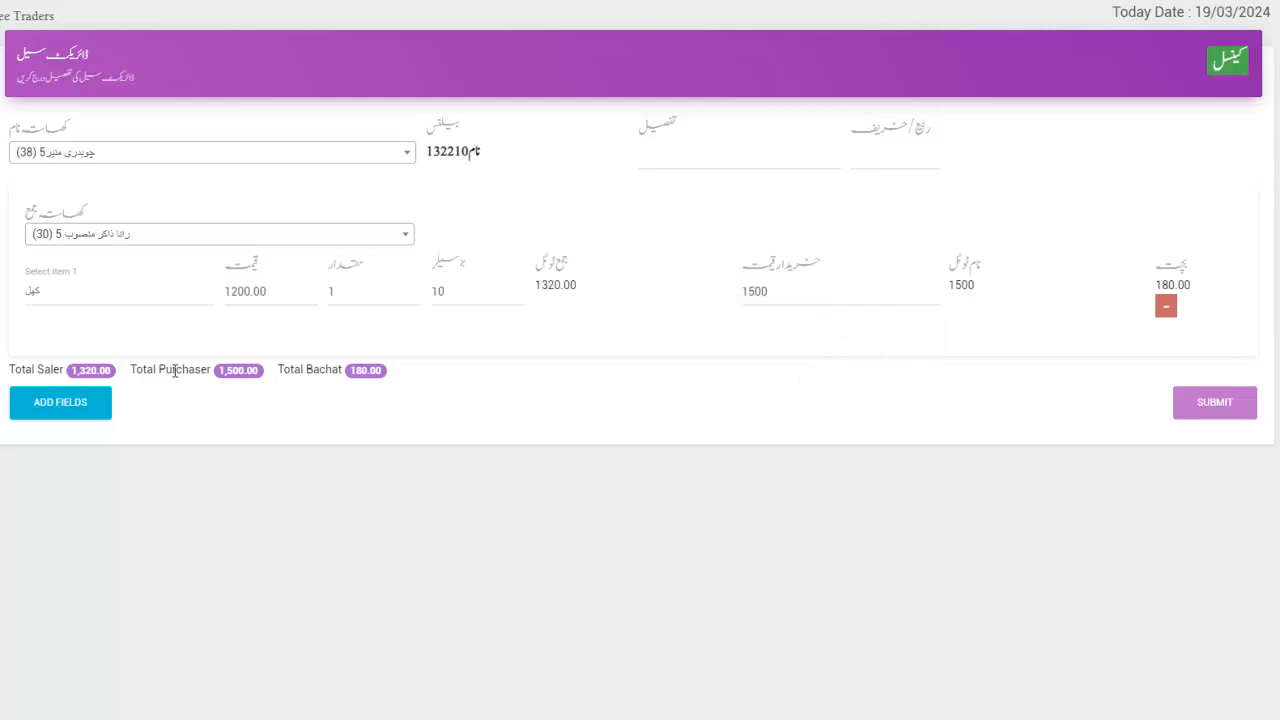
{"action": "left_click", "coordinate": [75, 410]}
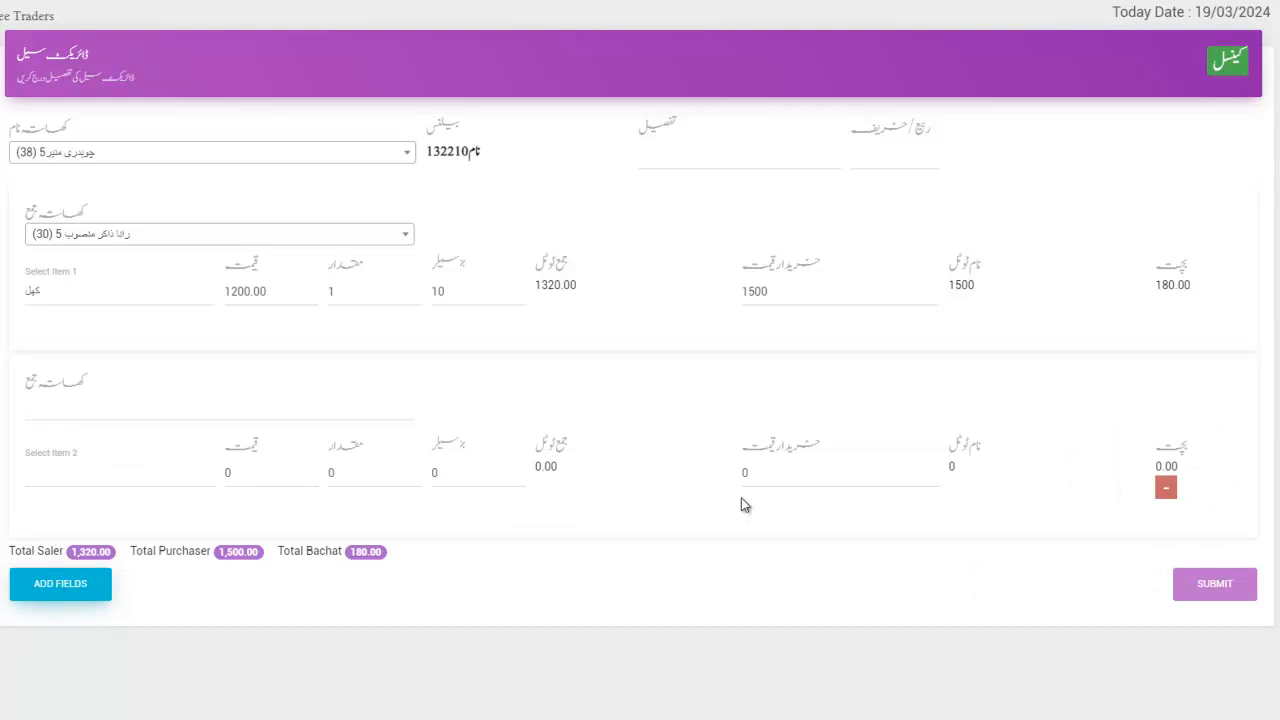
Remove the extra empty item rows so only the کھل line remains.
{"action": "left_click", "coordinate": [60, 584]}
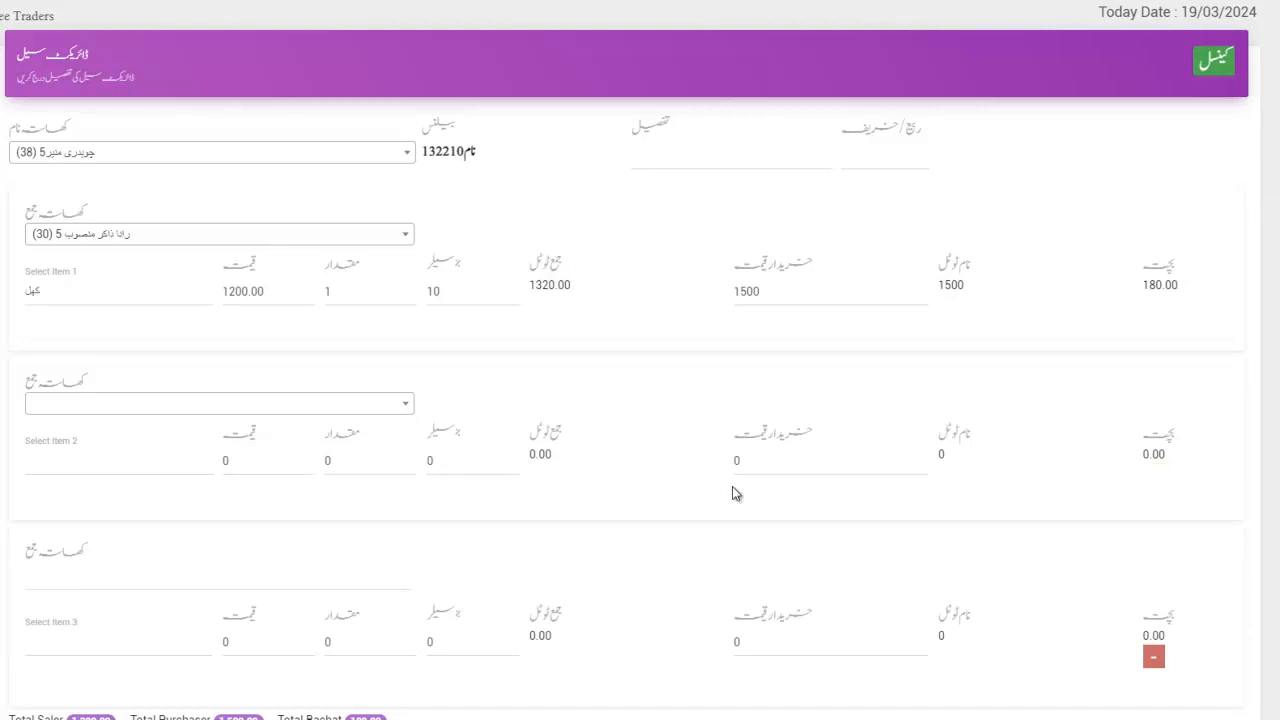
{"action": "scroll", "coordinate": [731, 491], "scroll_direction": "down", "scroll_amount": 2}
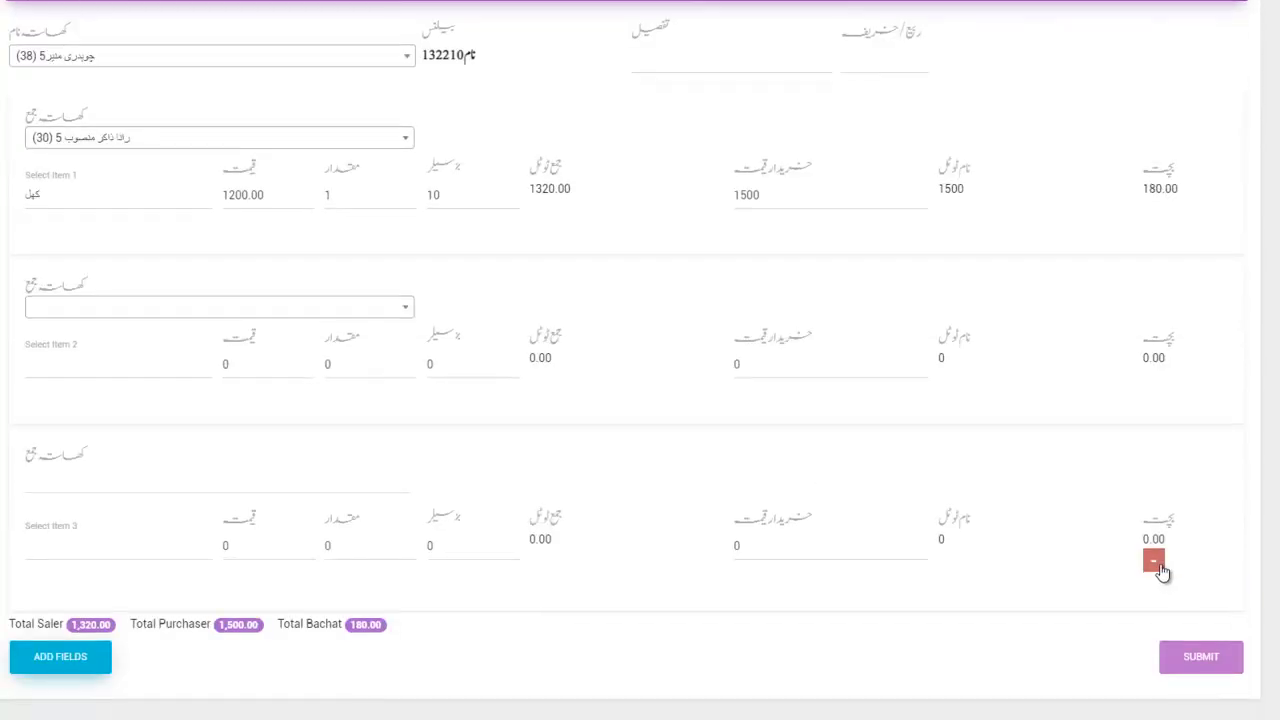
{"action": "left_click", "coordinate": [1159, 567]}
{"action": "left_click", "coordinate": [1164, 475]}
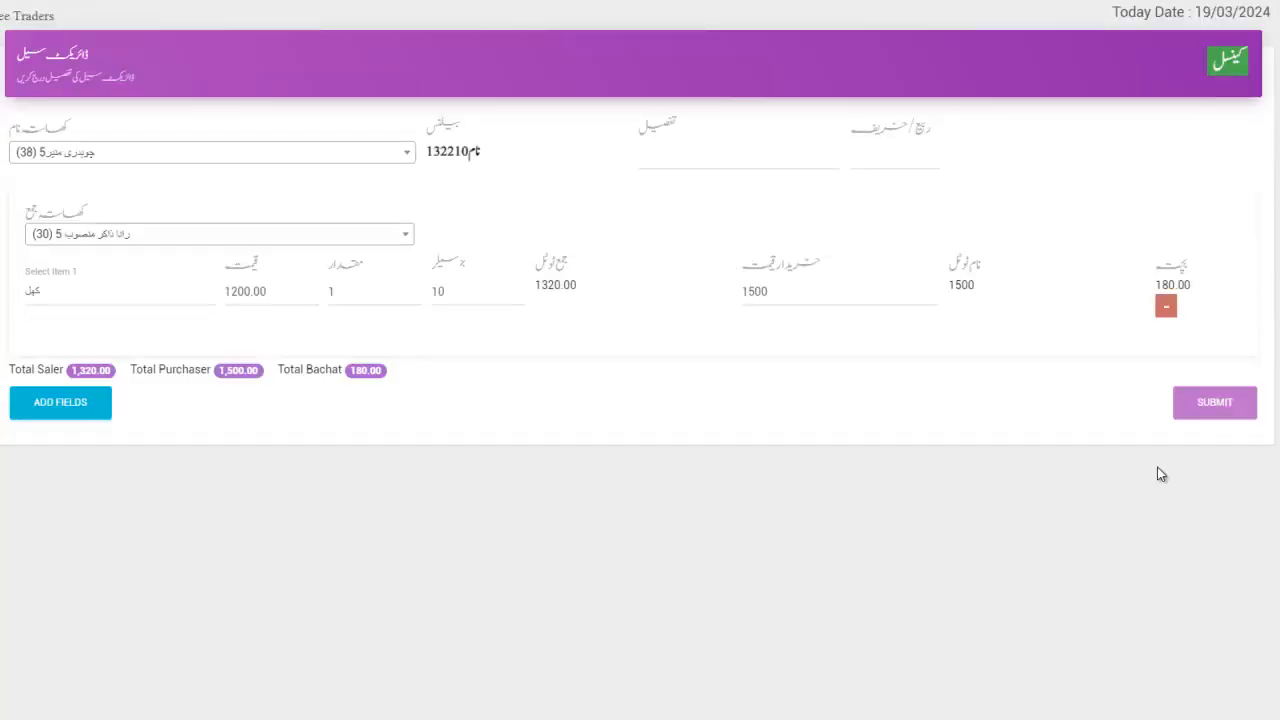
Enter 'xyz' as the sale details and set ربیع/خریف to گندم.
{"action": "left_click", "coordinate": [709, 146]}
{"action": "type", "text": "xyz"}
{"action": "left_click", "coordinate": [876, 170]}
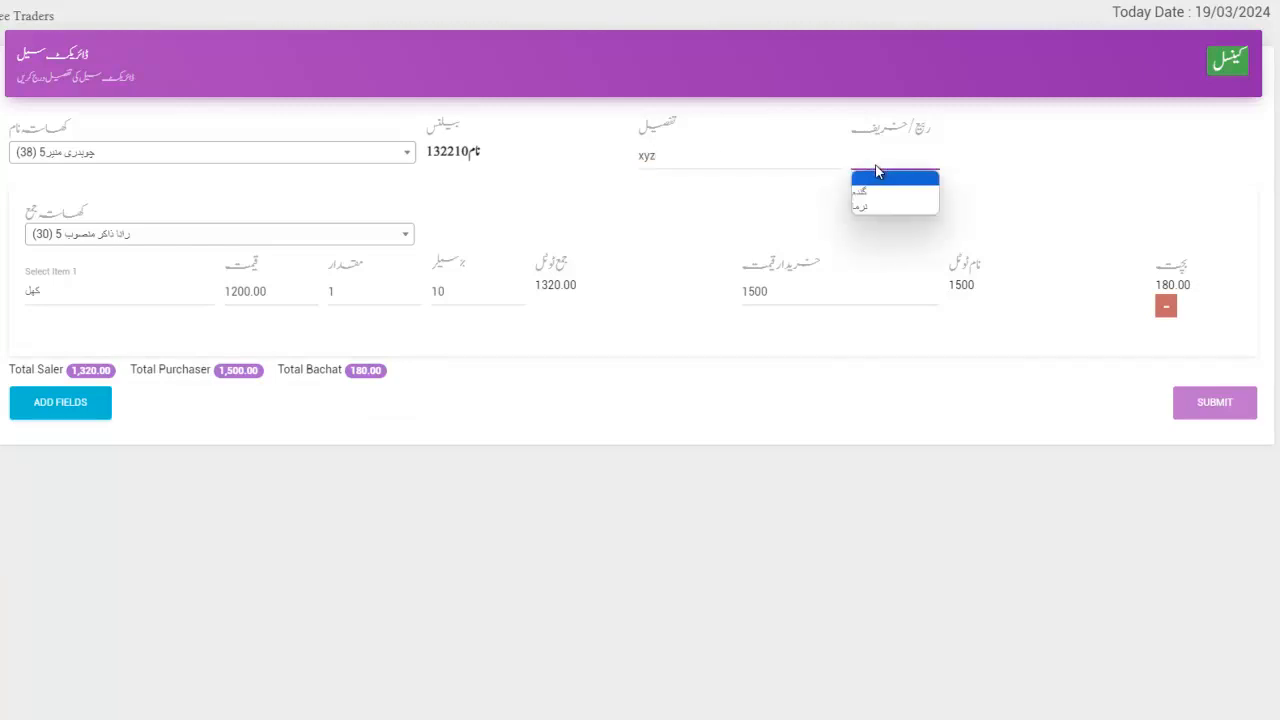
{"action": "left_click", "coordinate": [876, 192]}
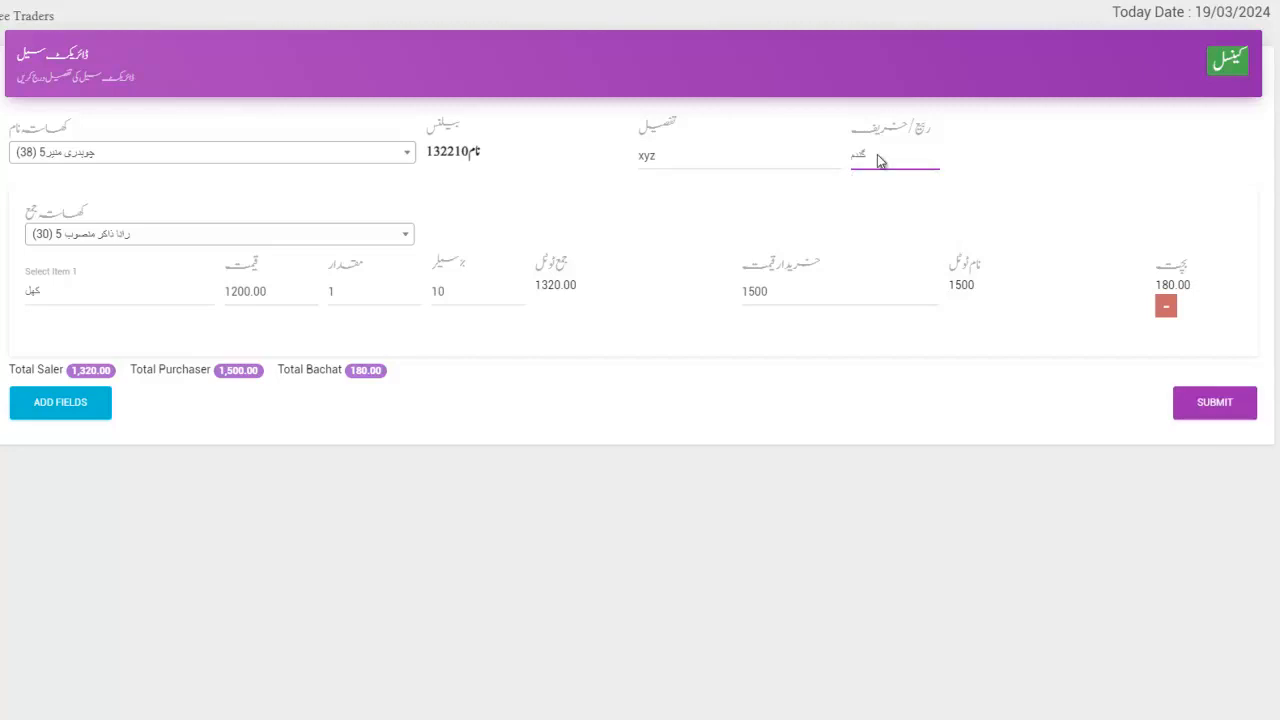
{"action": "left_click", "coordinate": [878, 161]}
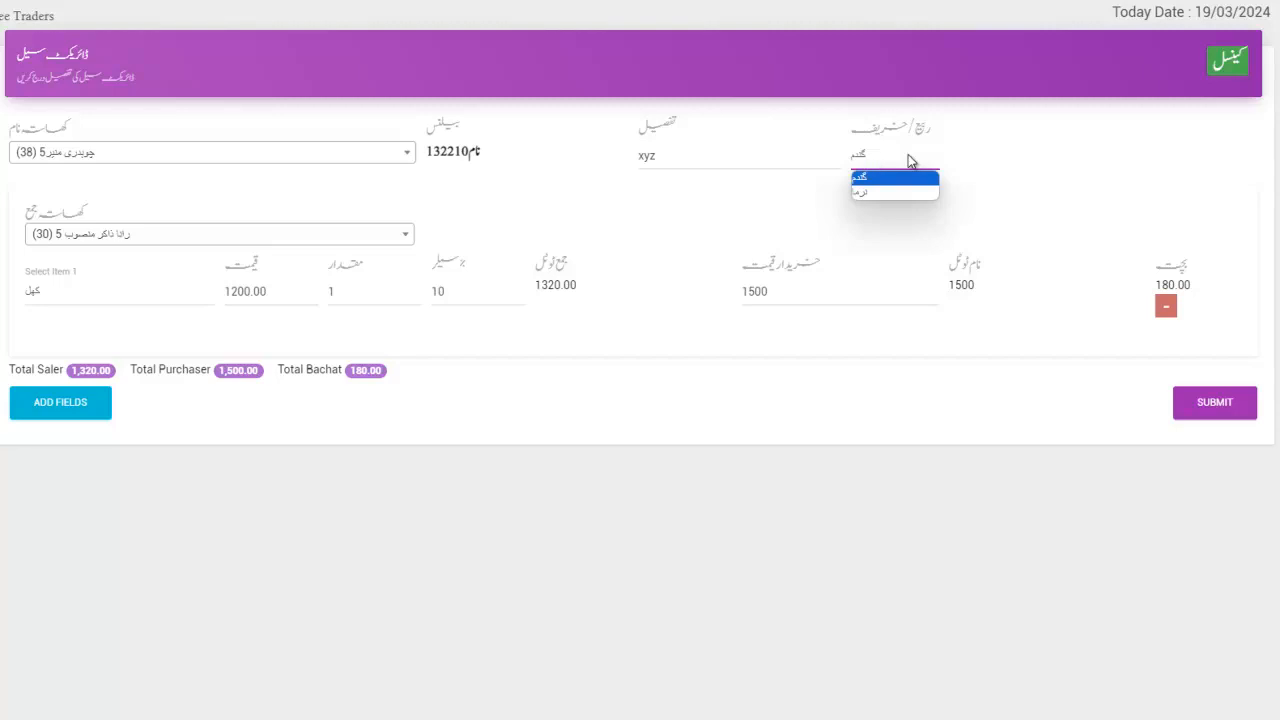
Submit the direct sale with گندم kept, dismiss both alerts, and return to the sales list.
{"action": "left_click", "coordinate": [968, 172]}
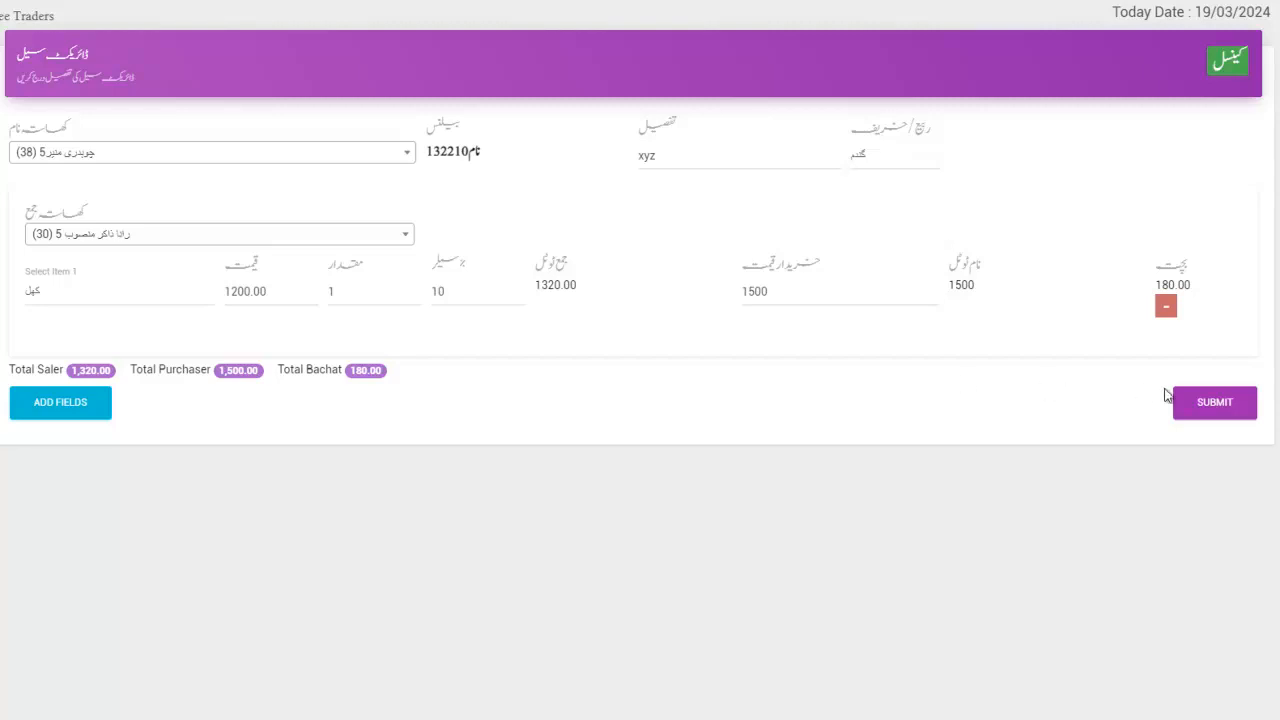
{"action": "left_click", "coordinate": [1203, 403]}
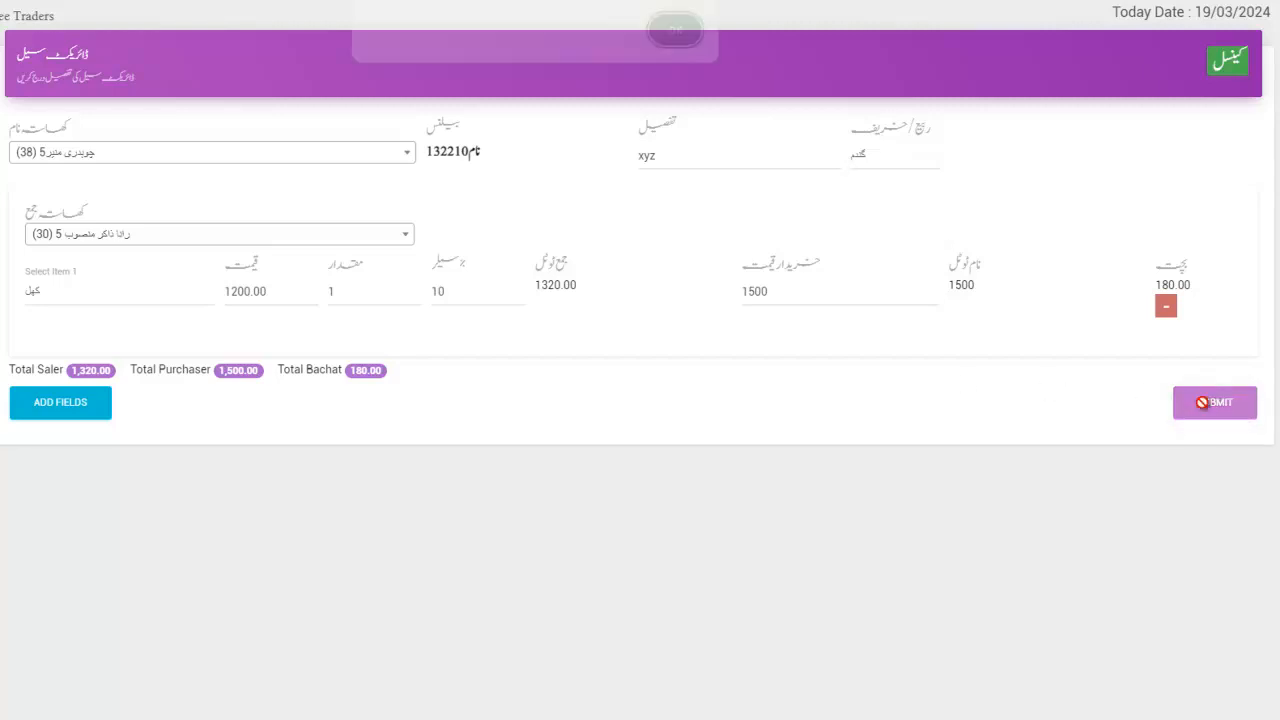
{"action": "left_click", "coordinate": [675, 42]}
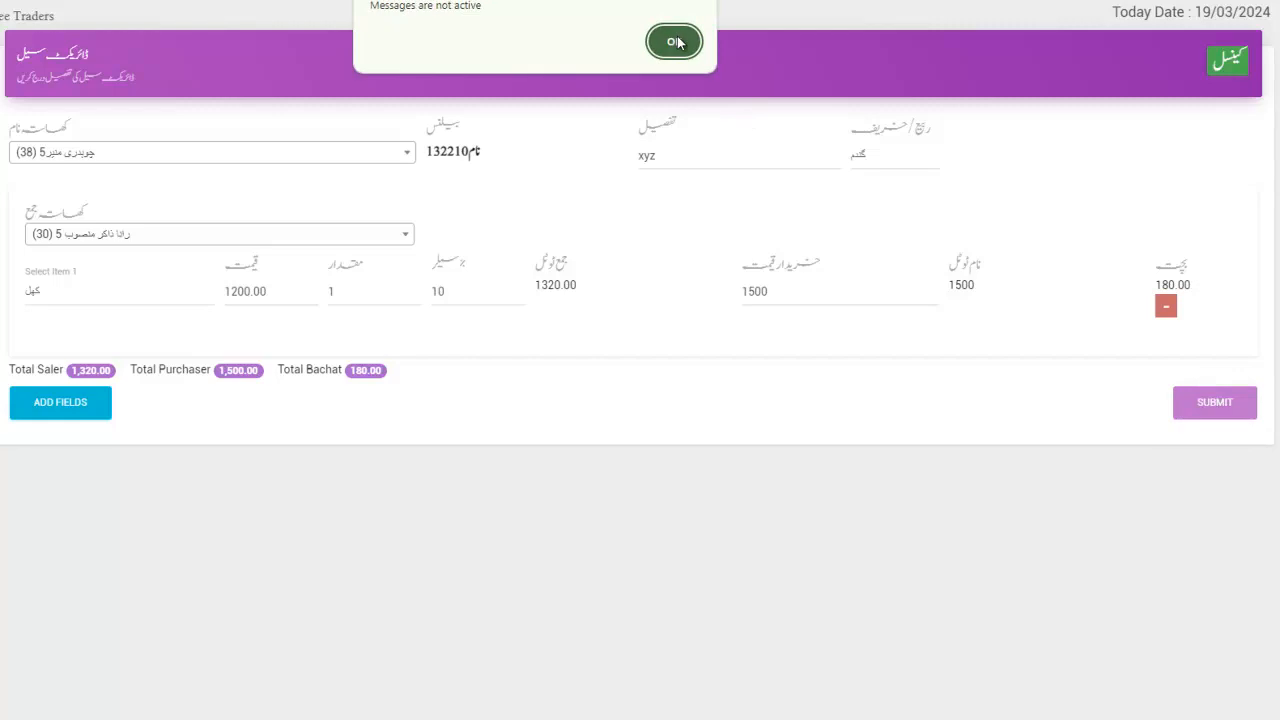
{"action": "left_click", "coordinate": [675, 42]}
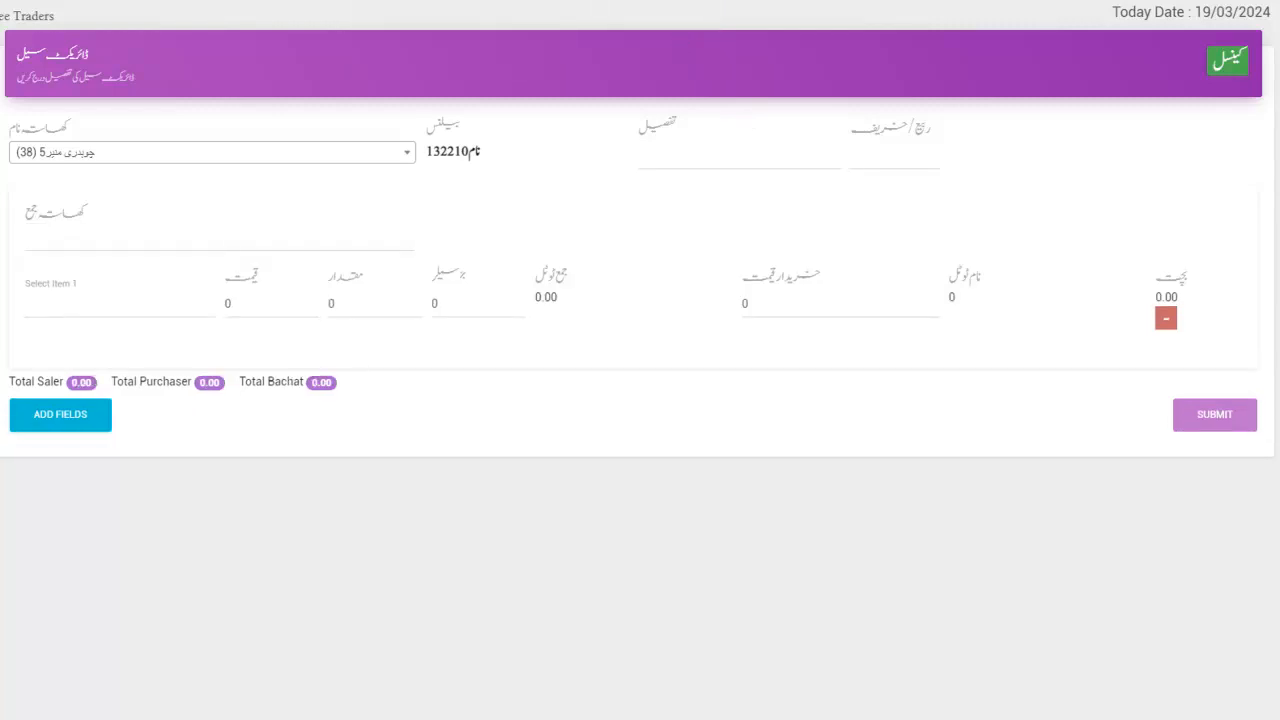
{"action": "left_click", "coordinate": [1238, 66]}
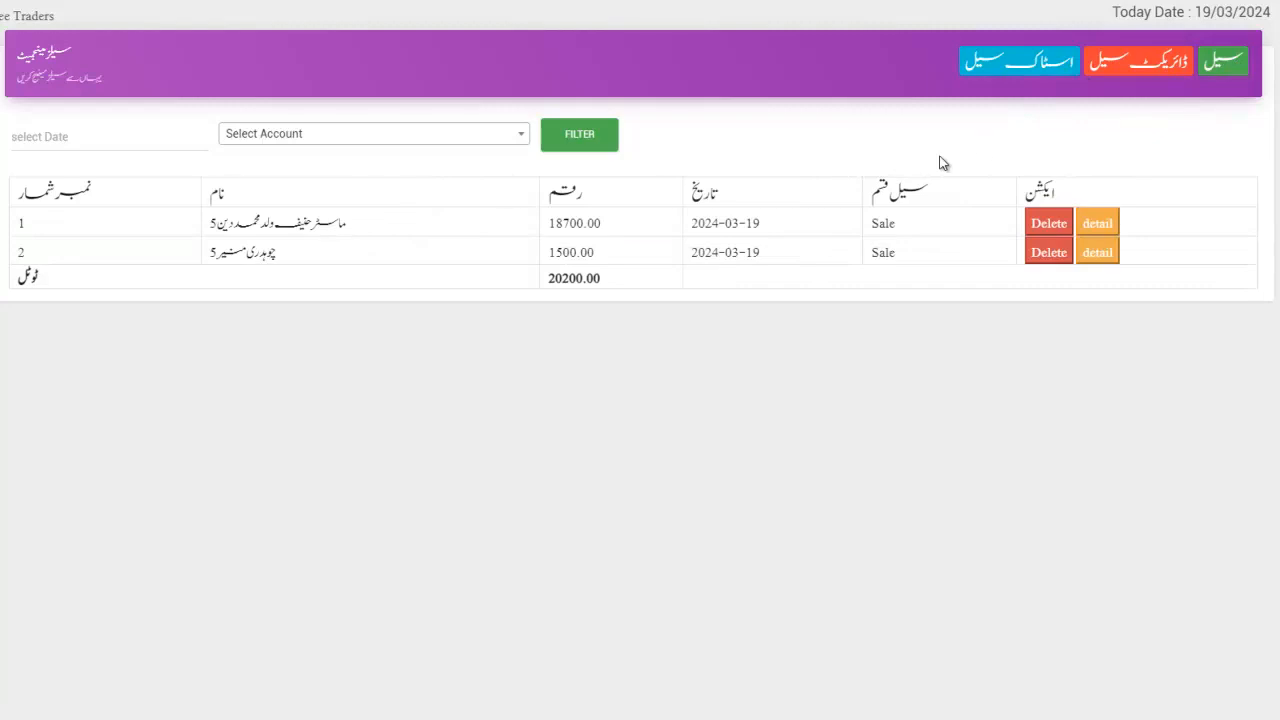
Open a blank new sale form and glance at the Direct Sale account choices without picking one.
{"action": "left_click", "coordinate": [1226, 63]}
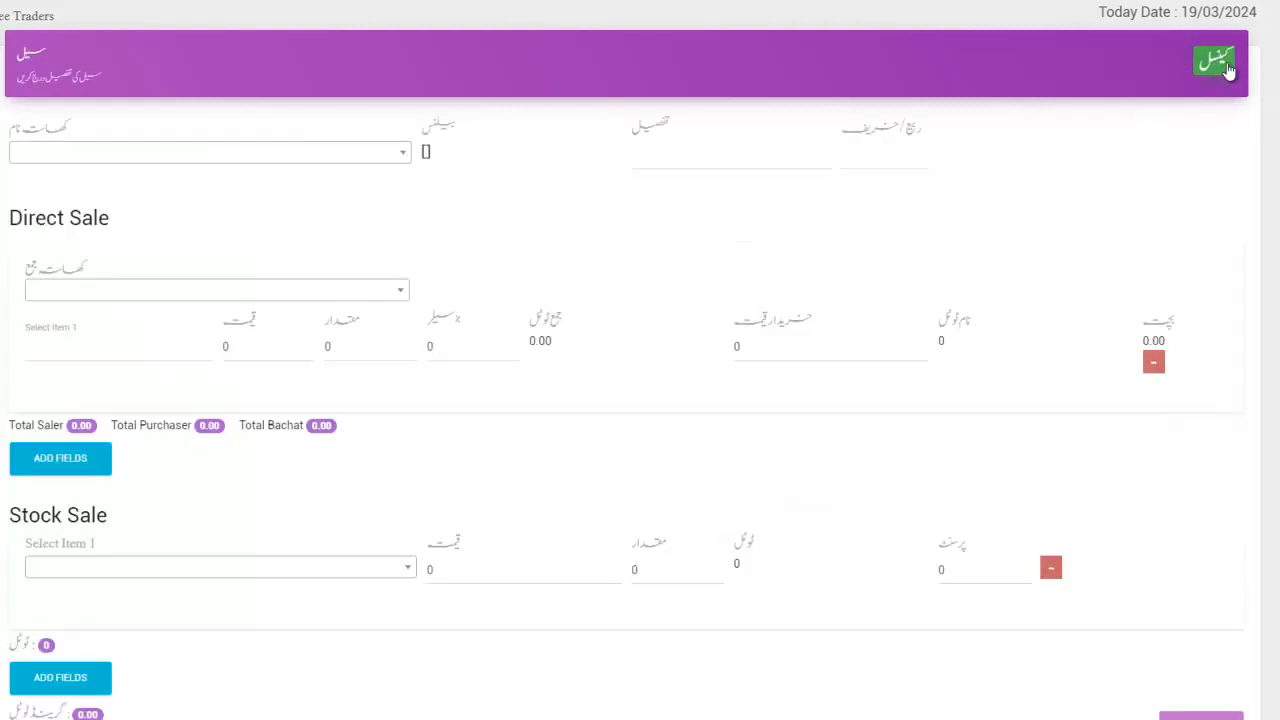
{"action": "scroll", "coordinate": [1229, 67], "scroll_direction": "down", "scroll_amount": 2}
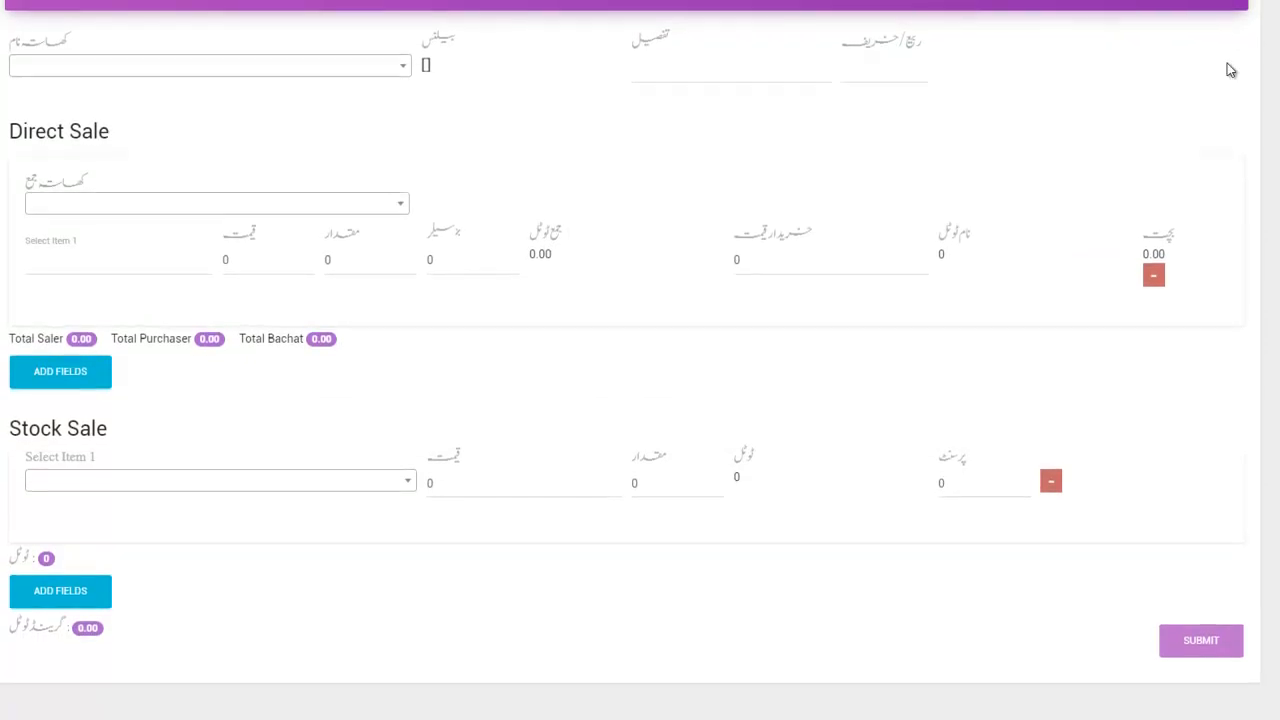
{"action": "scroll", "coordinate": [1229, 68], "scroll_direction": "up", "scroll_amount": 2}
{"action": "scroll", "coordinate": [1229, 70], "scroll_direction": "down", "scroll_amount": 2}
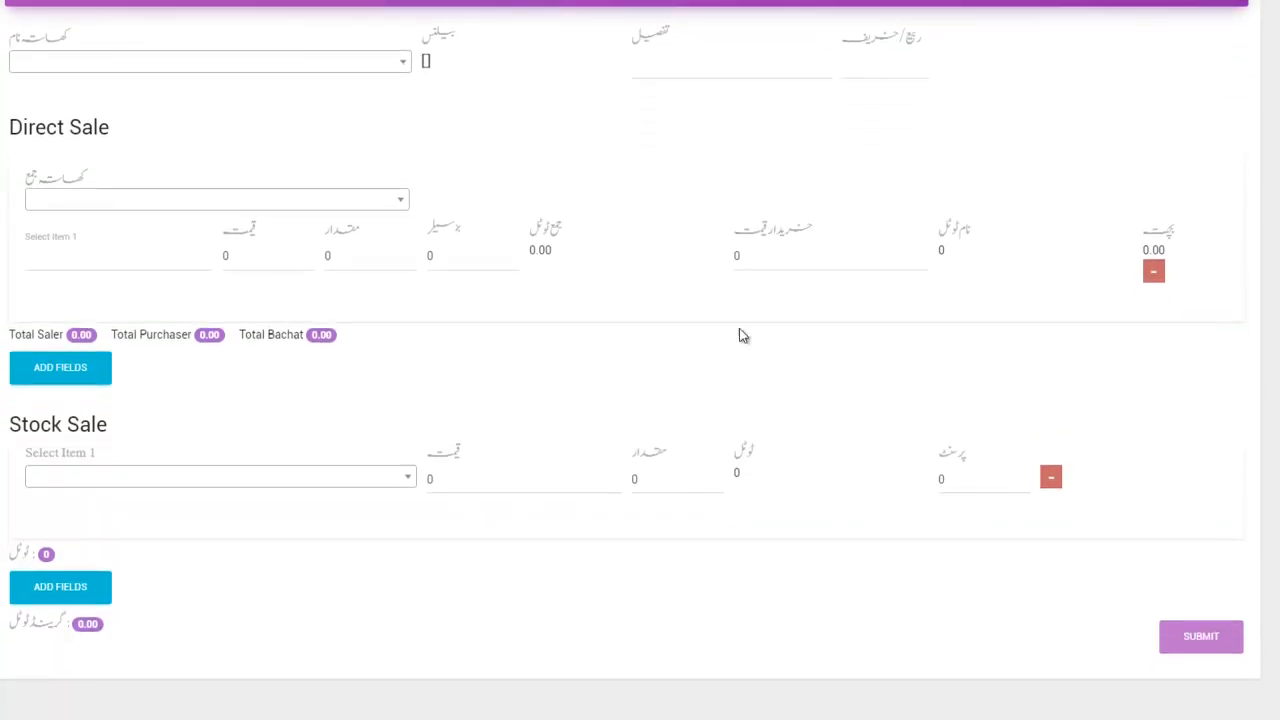
{"action": "left_click", "coordinate": [333, 203]}
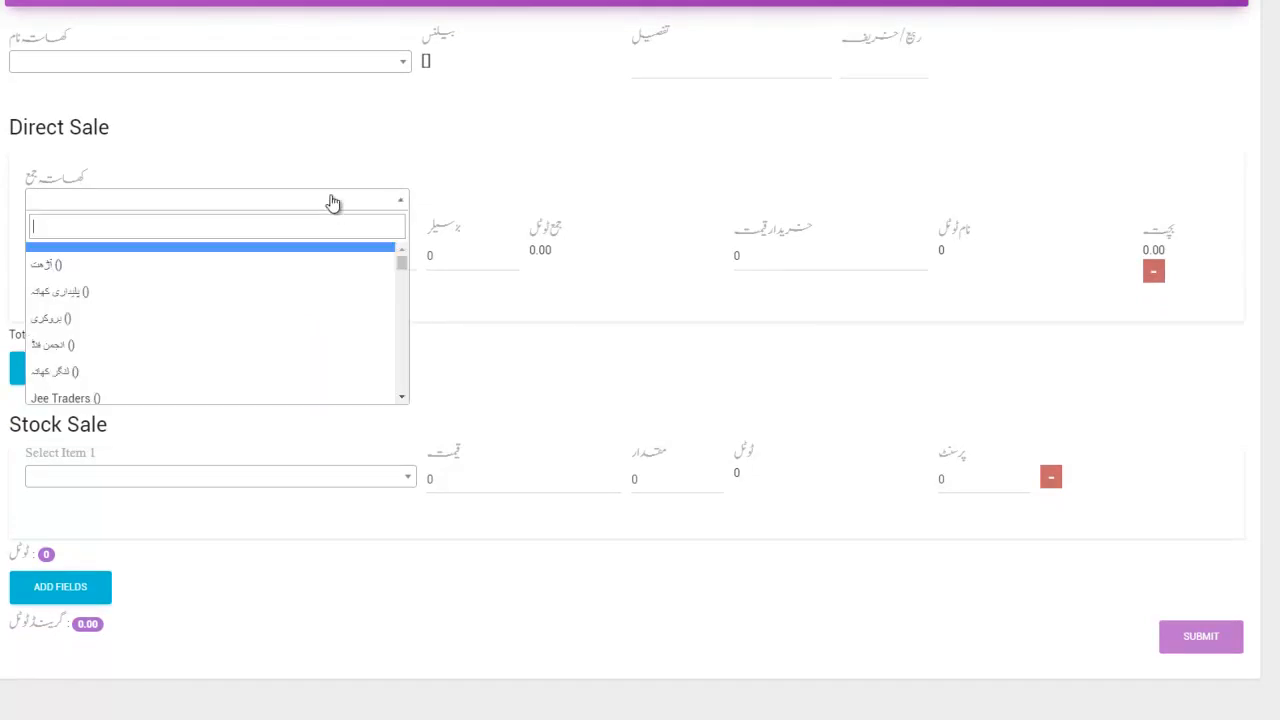
{"action": "left_click", "coordinate": [354, 80]}
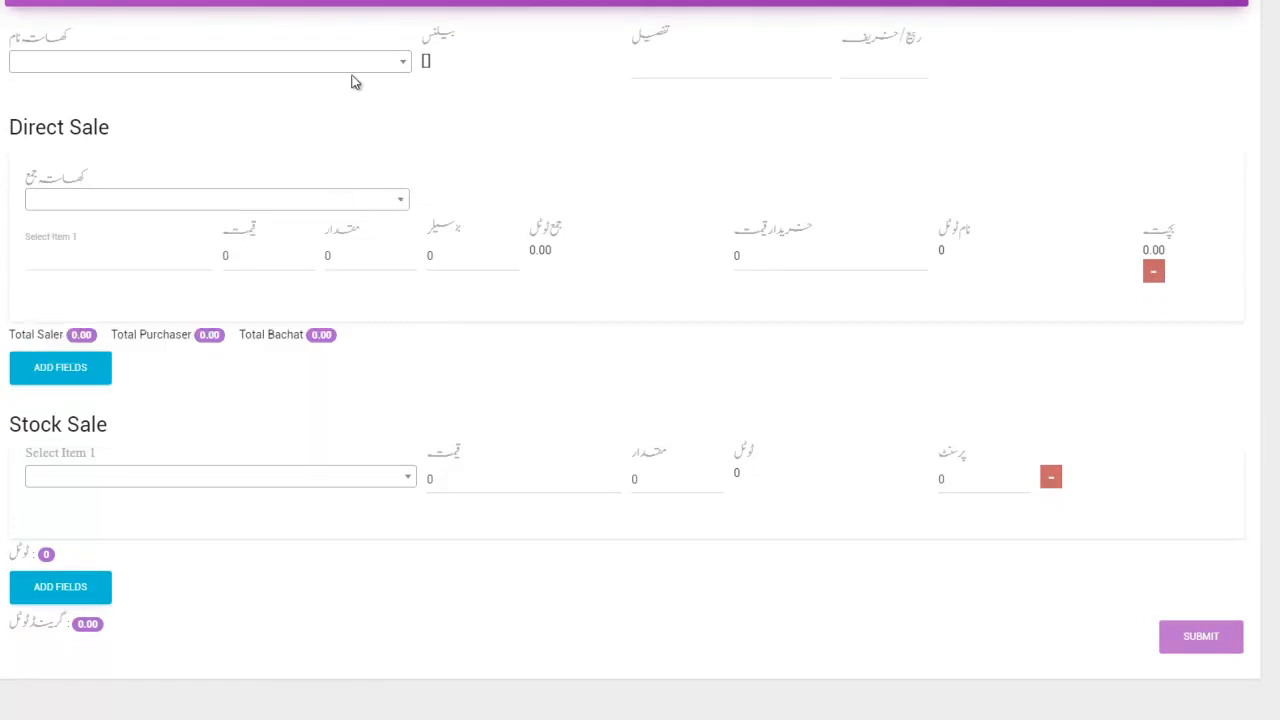
{"action": "scroll", "coordinate": [428, 388], "scroll_direction": "down", "scroll_amount": 1}
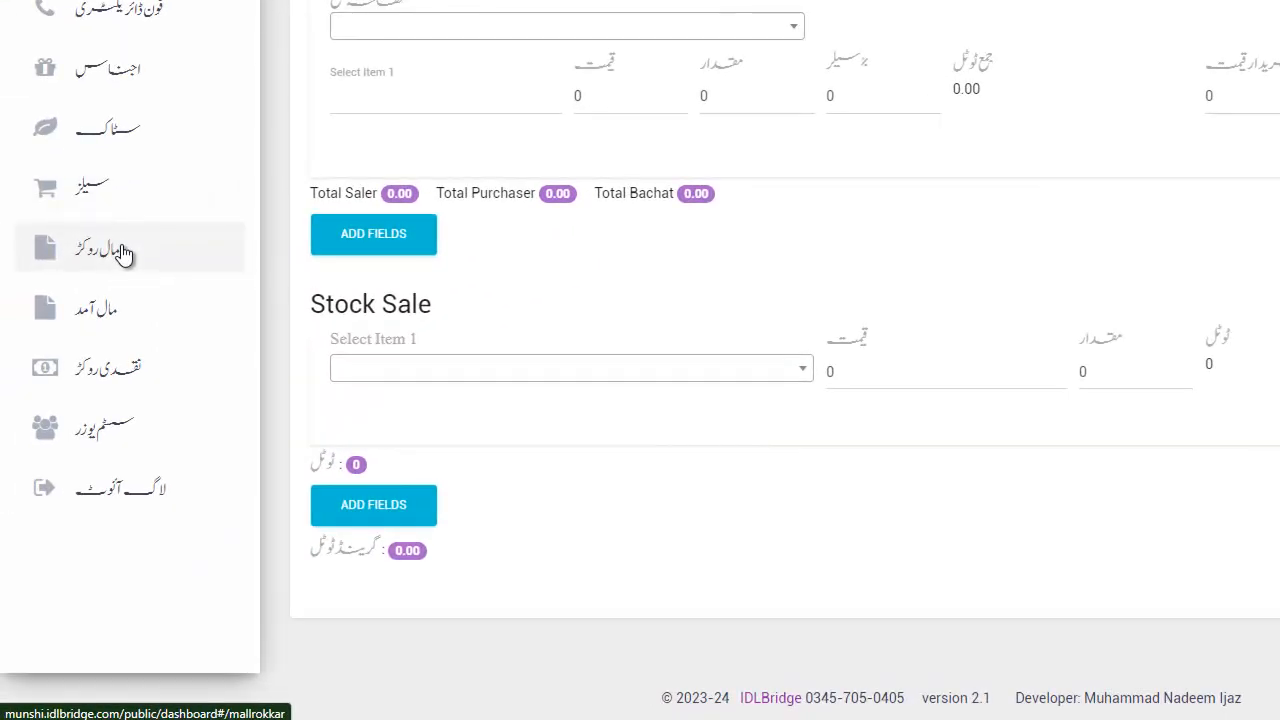
Start a new مال روکڑ goods entry with seller account 23.
{"action": "left_click", "coordinate": [122, 254]}
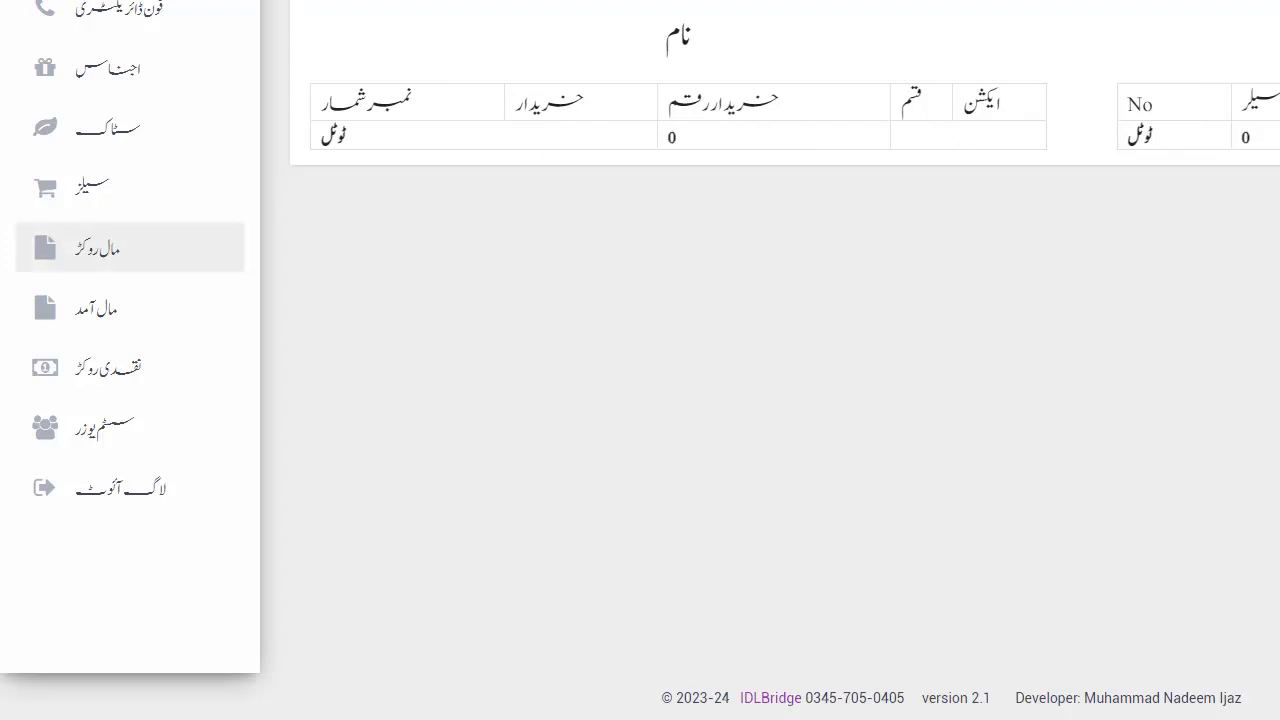
{"action": "left_click", "coordinate": [1148, 58]}
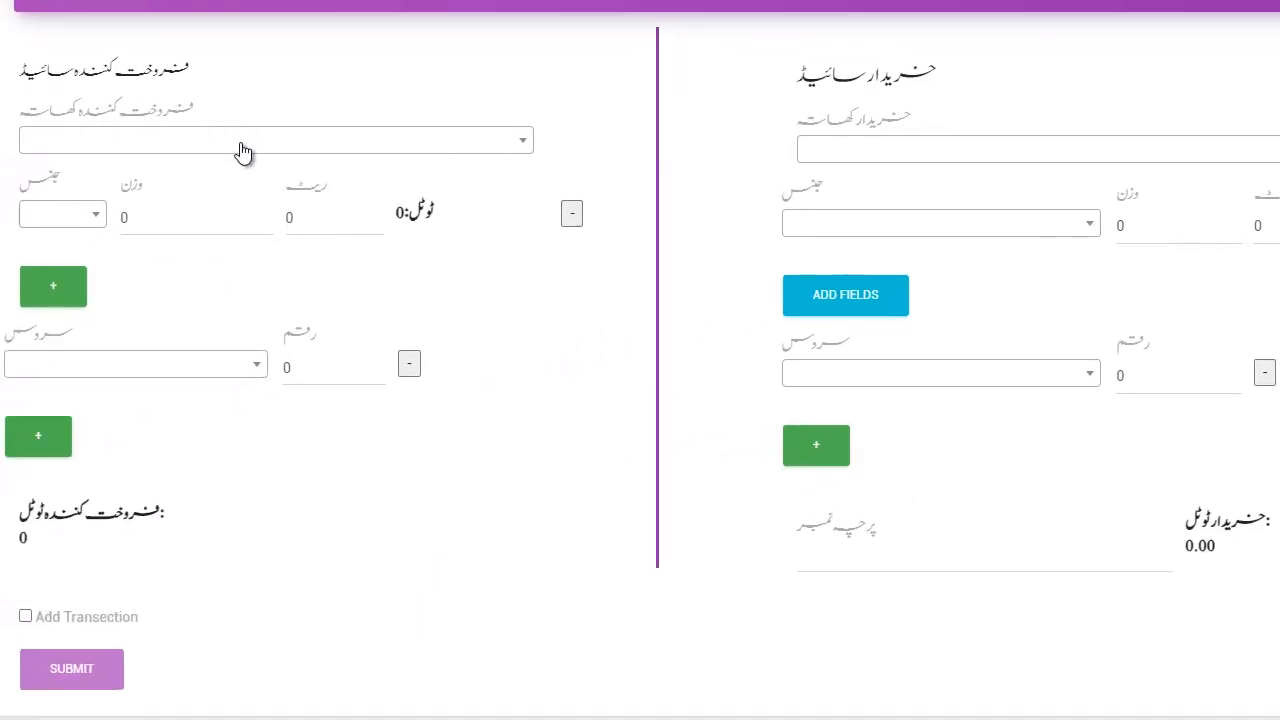
{"action": "left_click", "coordinate": [163, 166]}
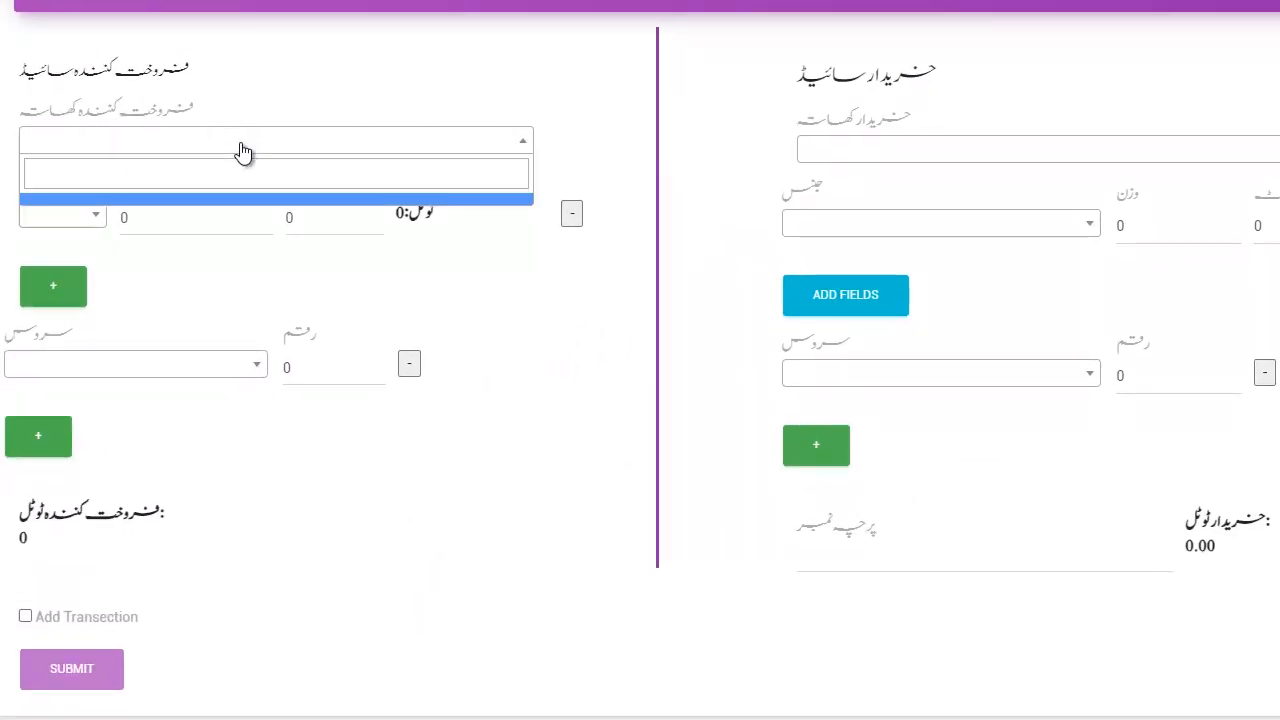
{"action": "left_click", "coordinate": [243, 152]}
{"action": "left_click", "coordinate": [243, 152]}
{"action": "scroll", "coordinate": [223, 310], "scroll_direction": "down", "scroll_amount": 5}
{"action": "left_click", "coordinate": [160, 260]}
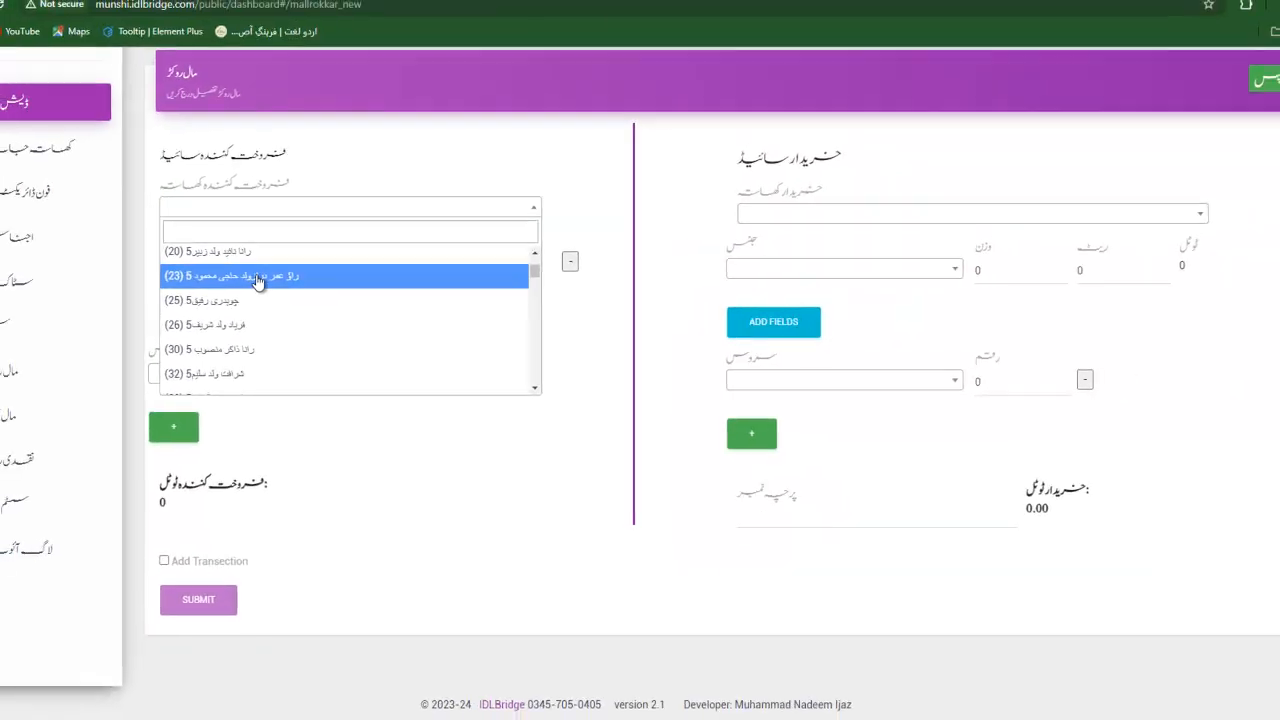
Add the first crop line, درما, weight 120 at rate 1000.
{"action": "left_click", "coordinate": [193, 260]}
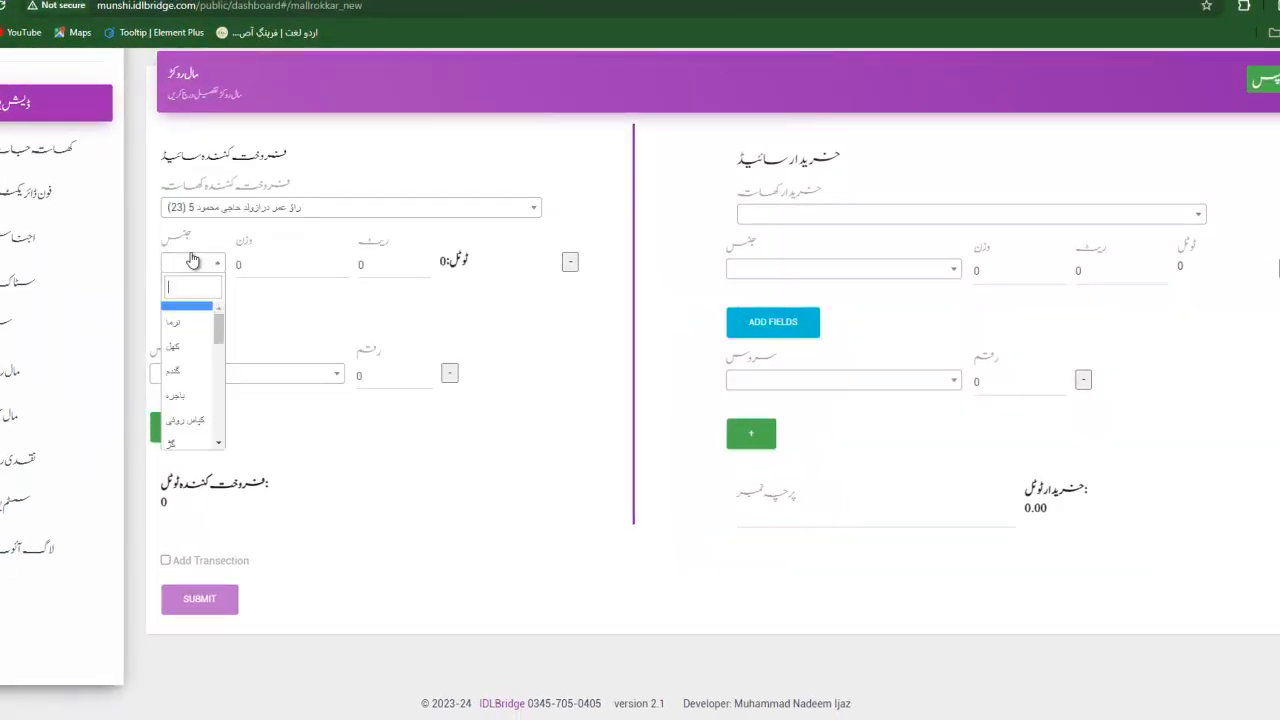
{"action": "left_click", "coordinate": [186, 323]}
{"action": "left_click", "coordinate": [257, 262]}
{"action": "key", "text": "BackSpace"}
{"action": "type", "text": "1"}
{"action": "type", "text": "3"}
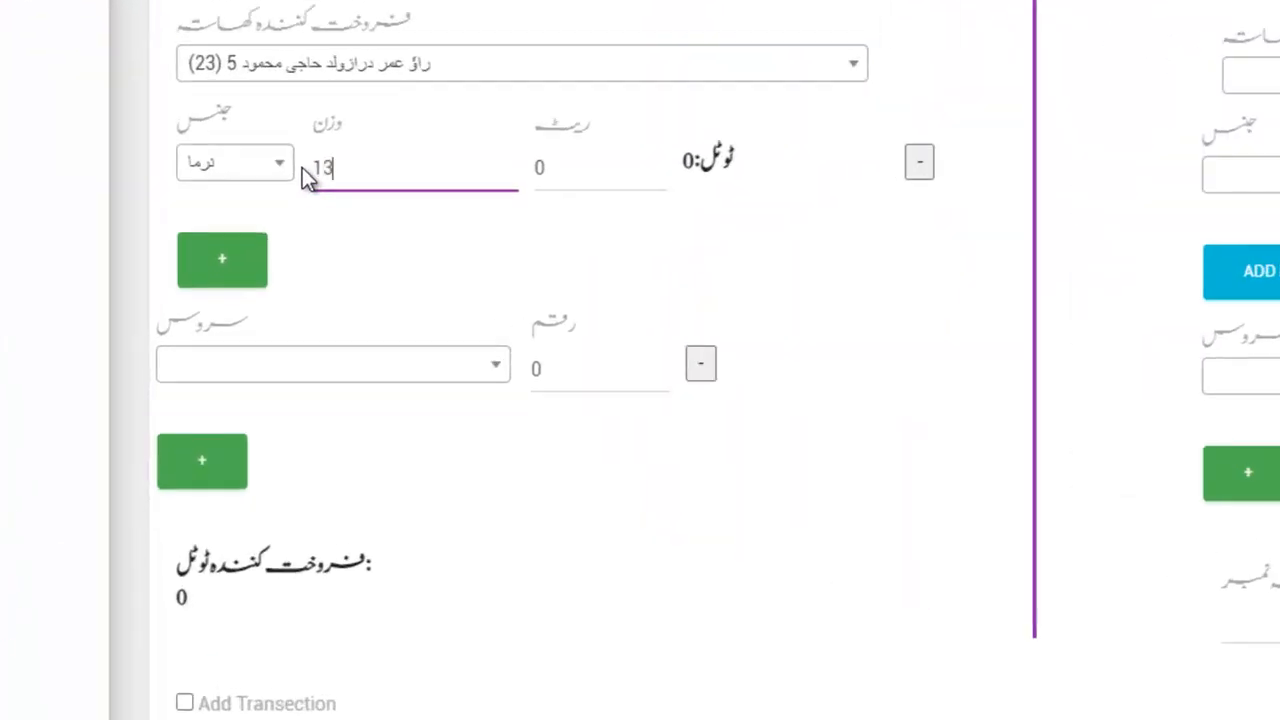
{"action": "type", "text": "0"}
{"action": "key", "text": "BackSpace"}
{"action": "key", "text": "BackSpace"}
{"action": "type", "text": "20"}
{"action": "key", "text": "Tab"}
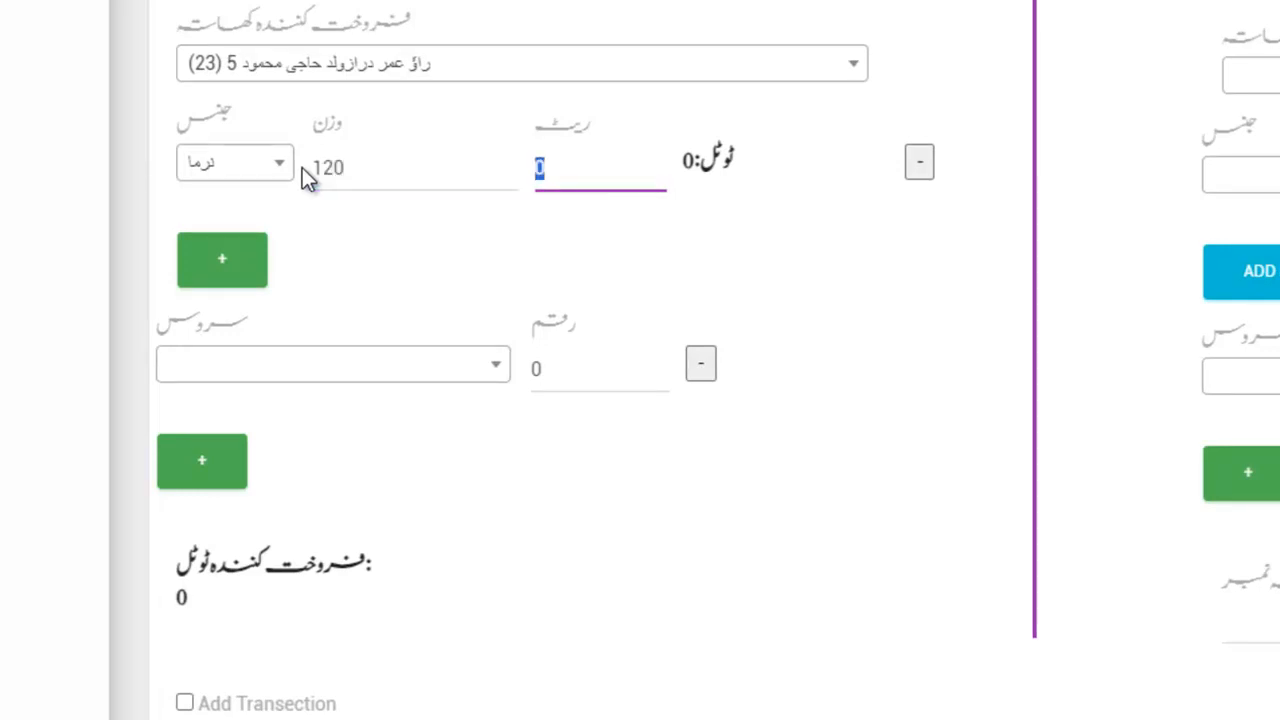
{"action": "type", "text": "1000"}
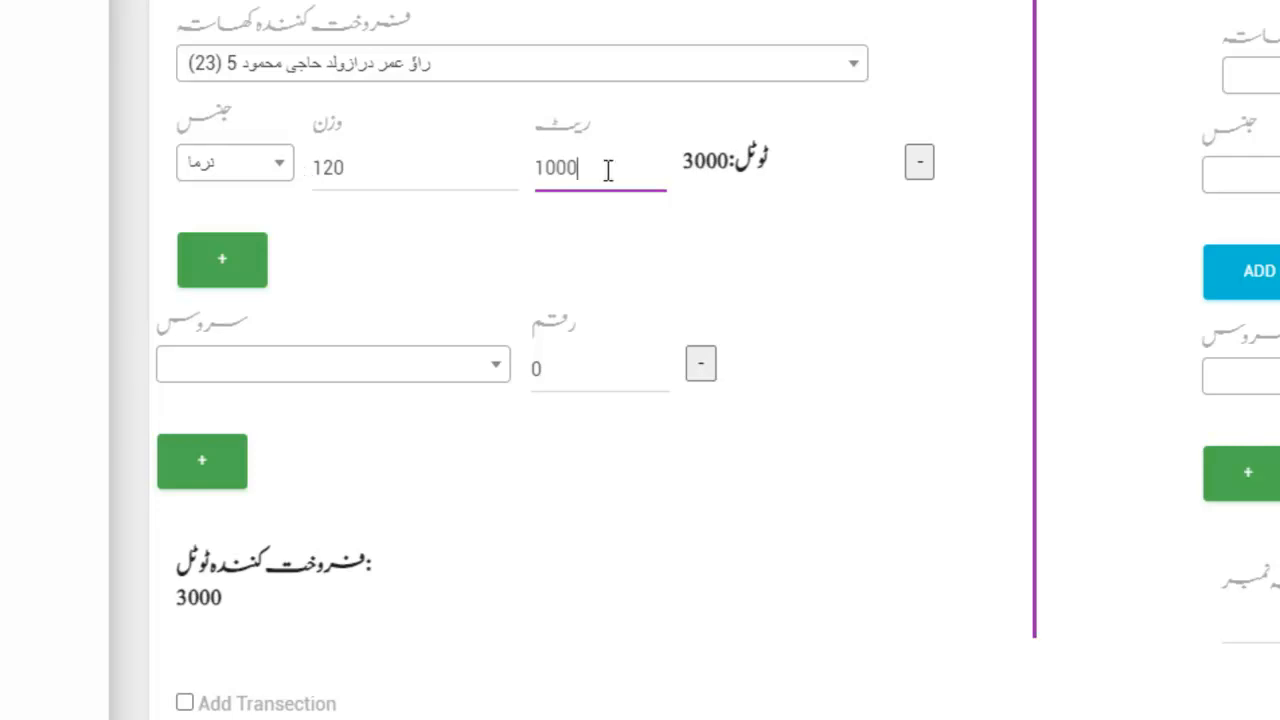
Add a second seller line of دیسی کپاس, weight 120 at rate 1200 (3600).
{"action": "left_click", "coordinate": [229, 270]}
{"action": "left_click", "coordinate": [236, 303]}
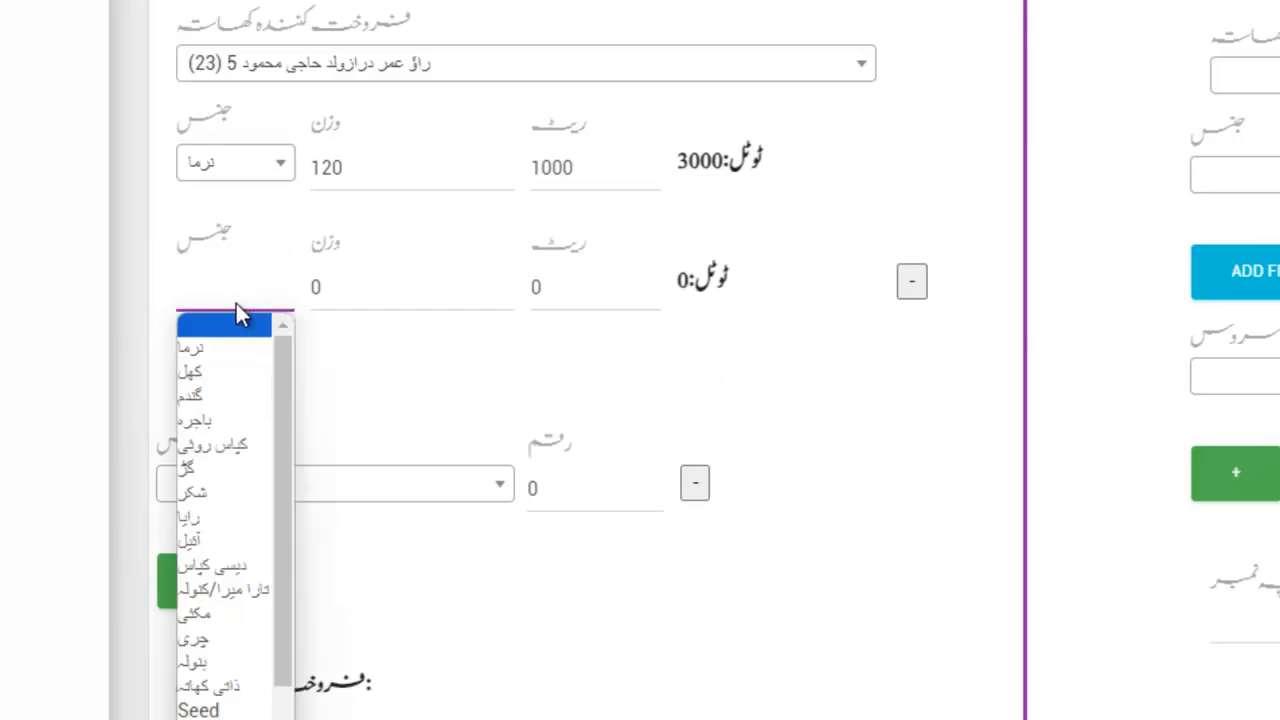
{"action": "left_click", "coordinate": [213, 568]}
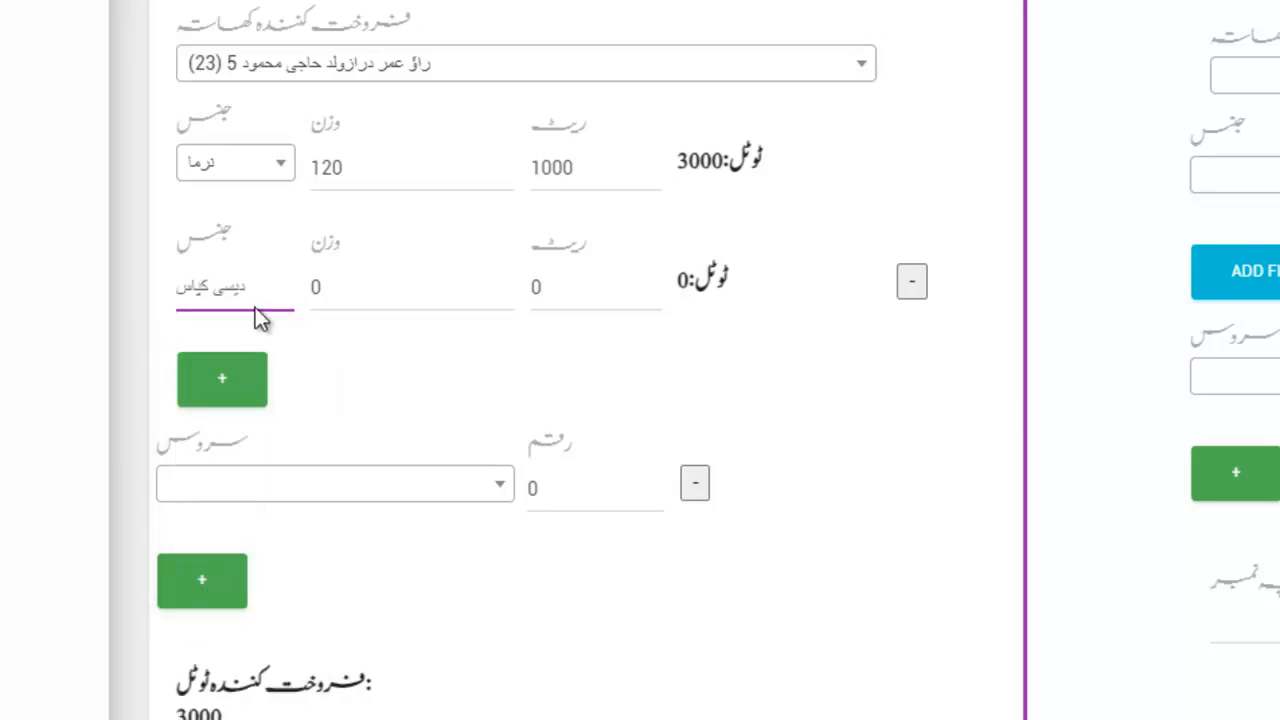
{"action": "left_click", "coordinate": [330, 290]}
{"action": "left_click_drag", "start_coordinate": [334, 289], "coordinate": [274, 298]}
{"action": "type", "text": "120"}
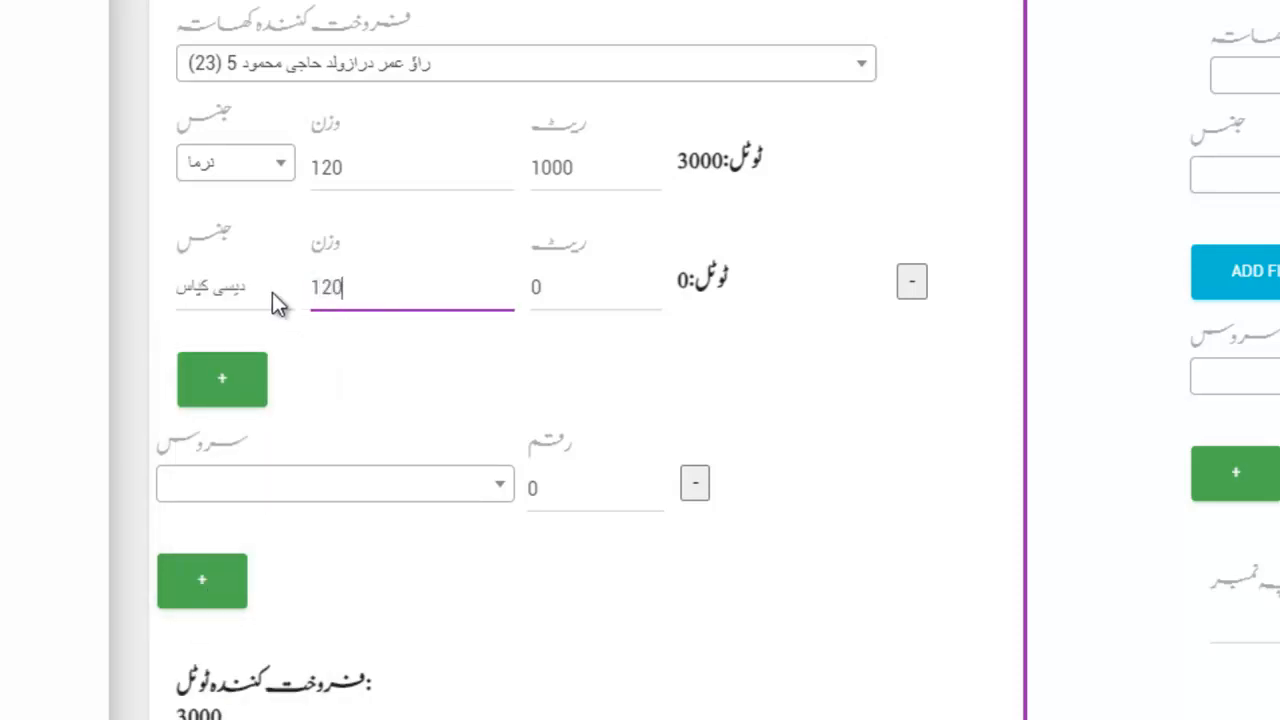
{"action": "key", "text": "Tab"}
{"action": "type", "text": "1200"}
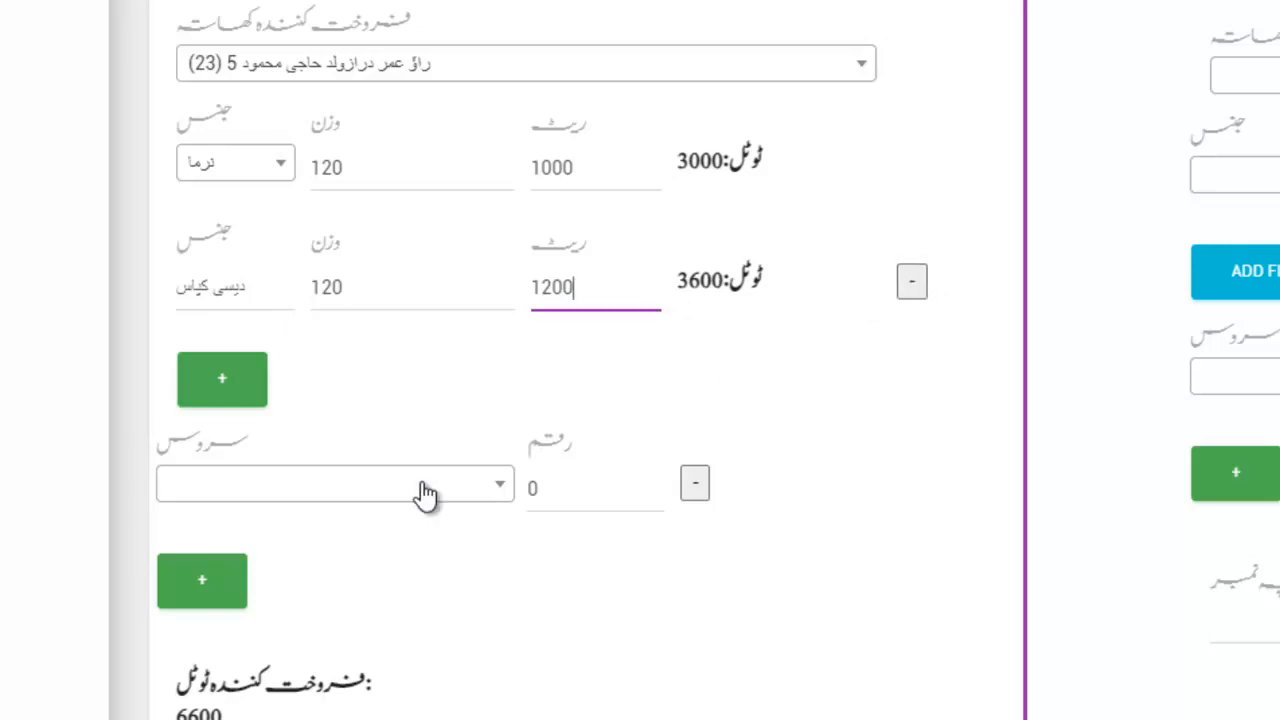
Set the first seller service charge to (172) کمیشن کھاتہ with amount 120.
{"action": "left_click", "coordinate": [287, 497]}
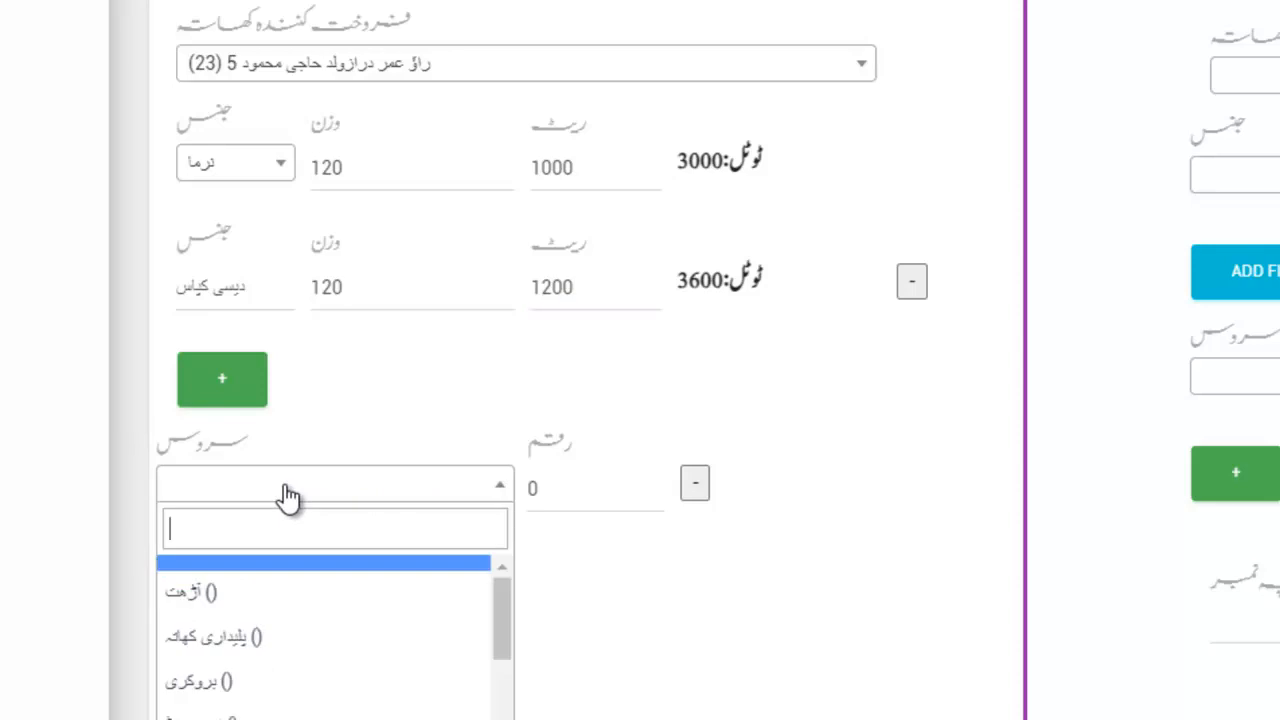
{"action": "scroll", "coordinate": [280, 608], "scroll_direction": "down", "scroll_amount": 3}
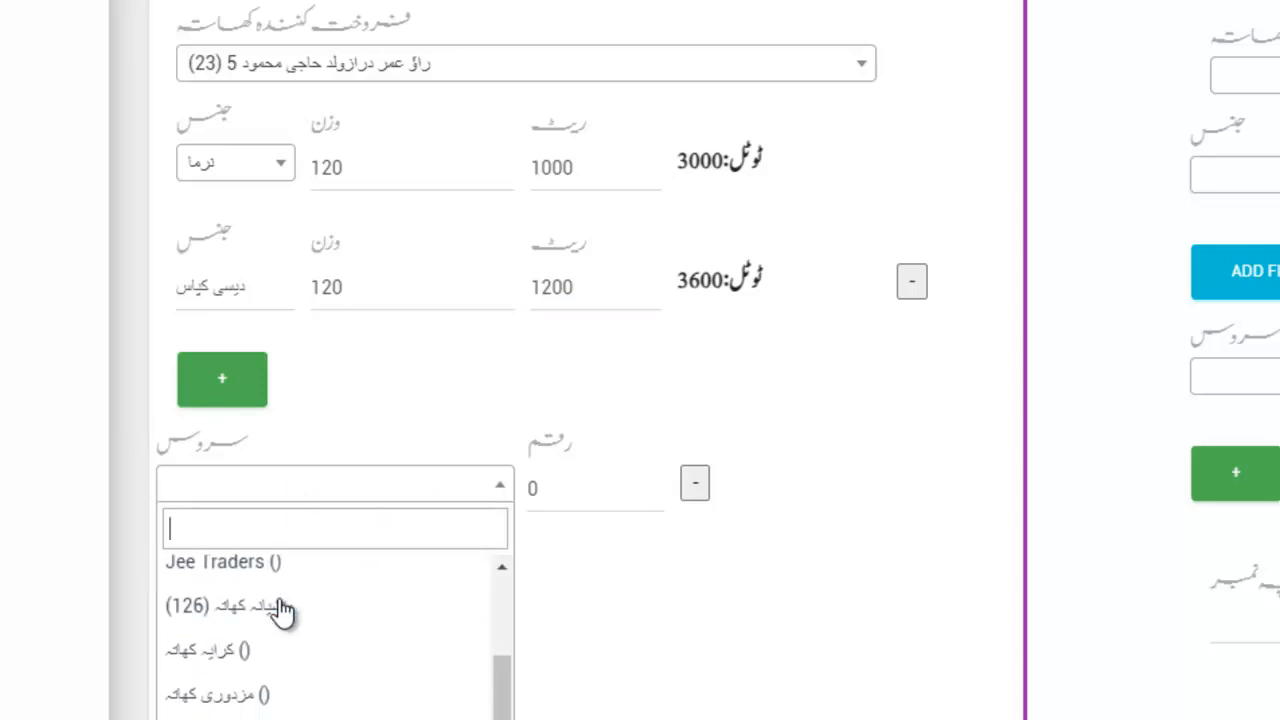
{"action": "key", "text": "Down"}
{"action": "key", "text": "Down"}
{"action": "key", "text": "Down"}
{"action": "key", "text": "Return"}
{"action": "left_click", "coordinate": [563, 482]}
{"action": "left_click_drag", "start_coordinate": [563, 482], "coordinate": [489, 505]}
{"action": "type", "text": "120"}
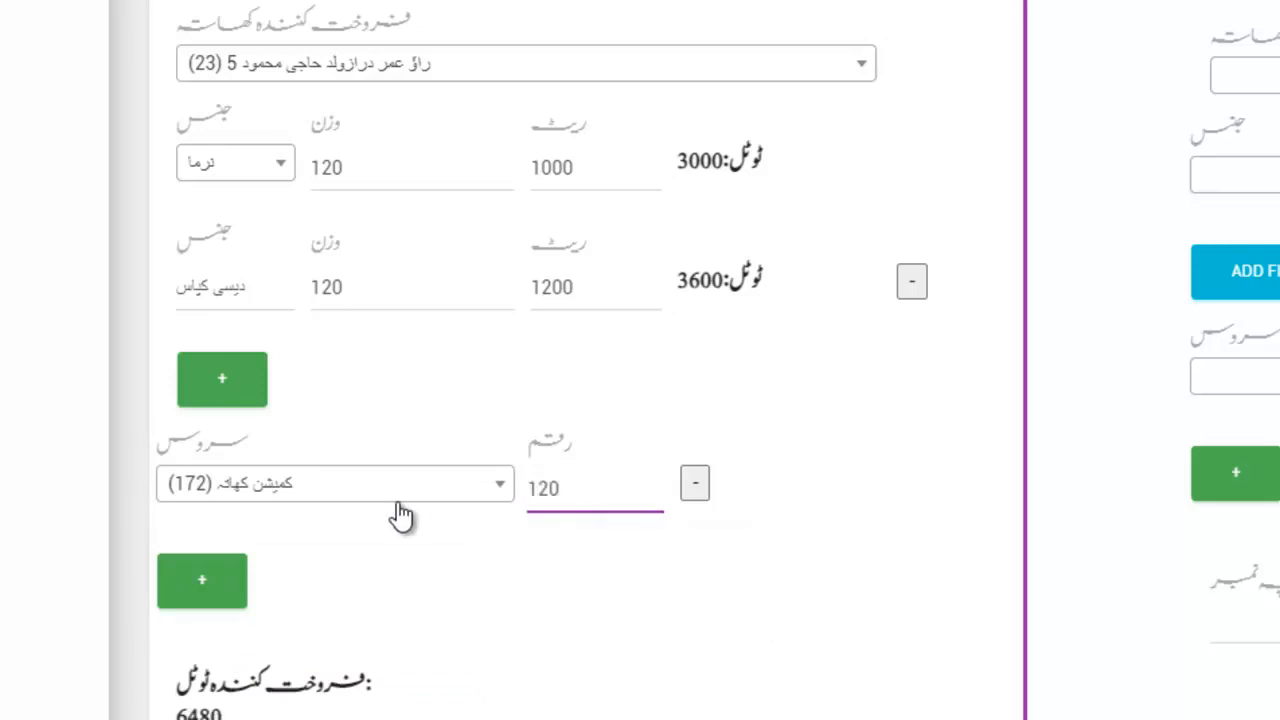
Add a second service charge for کرایہ کھاتہ with amount 100.
{"action": "left_click", "coordinate": [195, 585]}
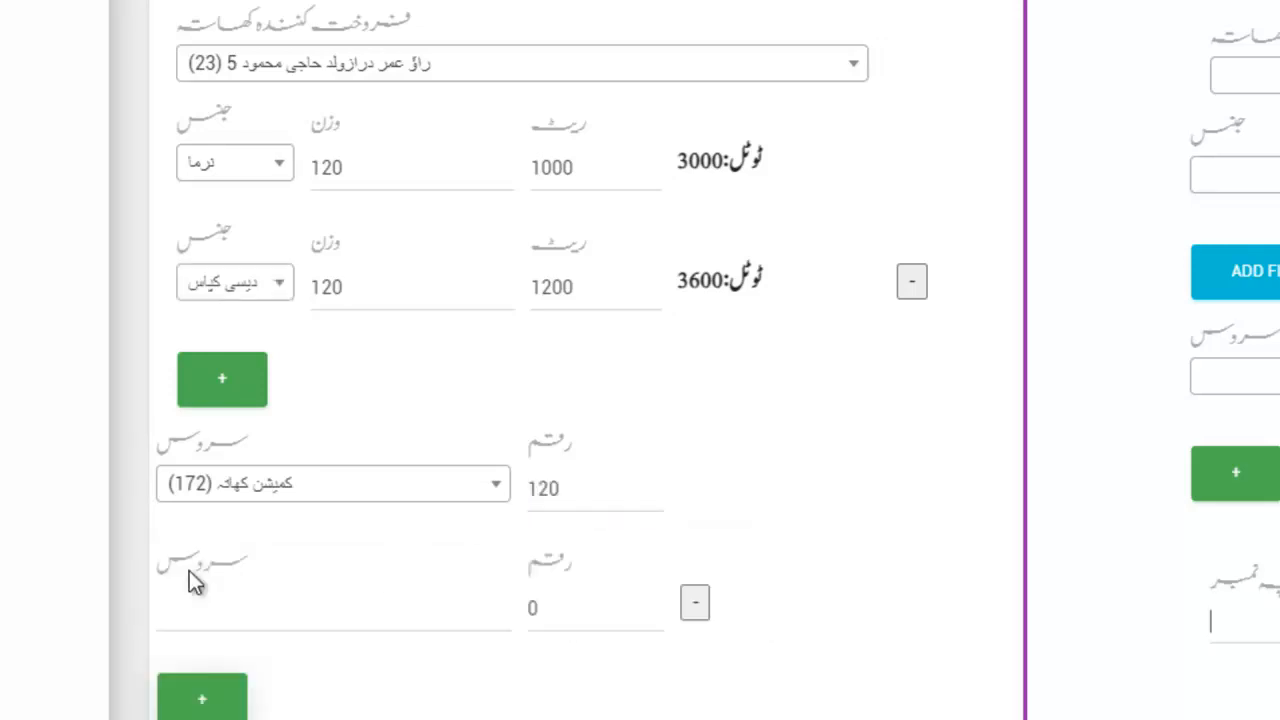
{"action": "left_click", "coordinate": [275, 632]}
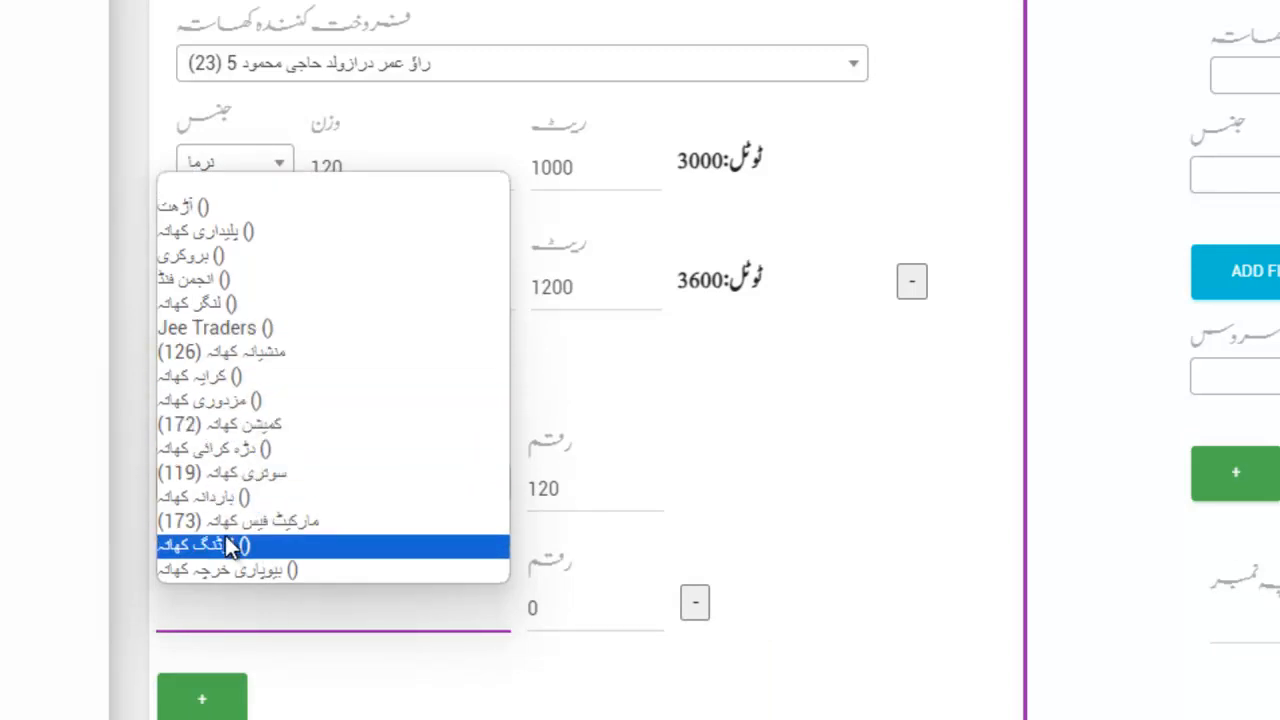
{"action": "left_click", "coordinate": [194, 379]}
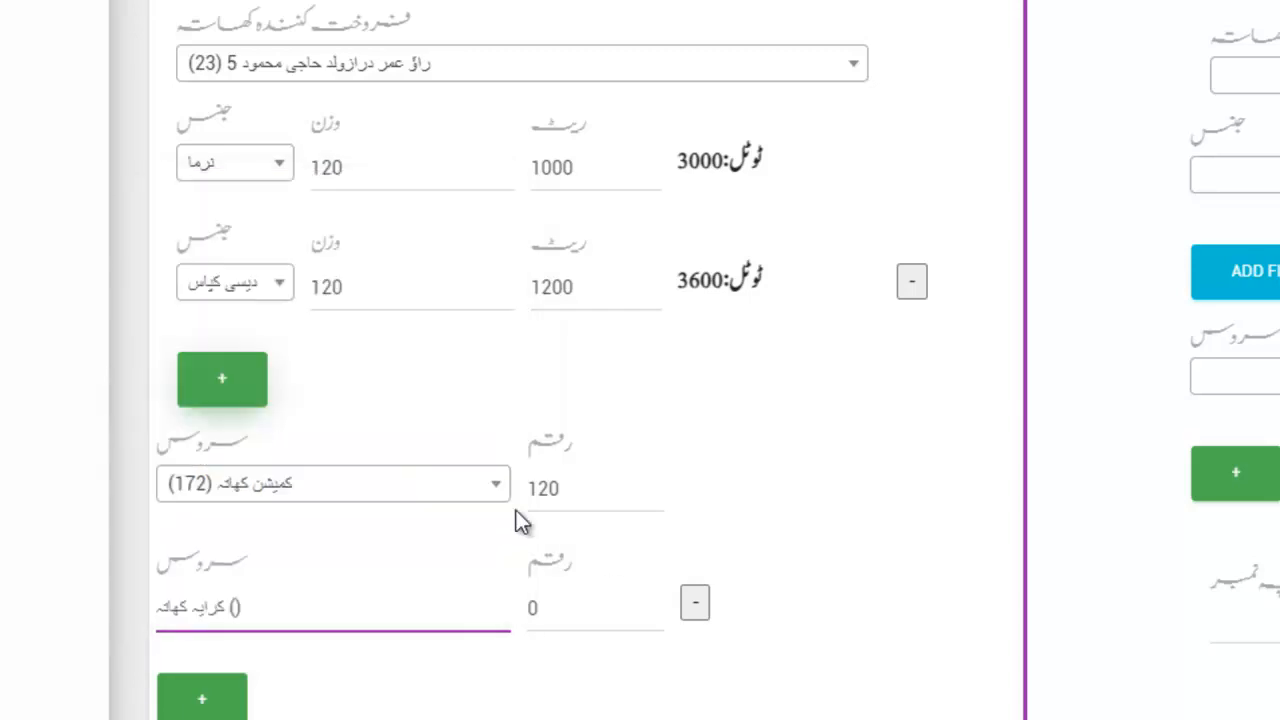
{"action": "left_click_drag", "start_coordinate": [563, 603], "coordinate": [479, 609]}
{"action": "type", "text": "12"}
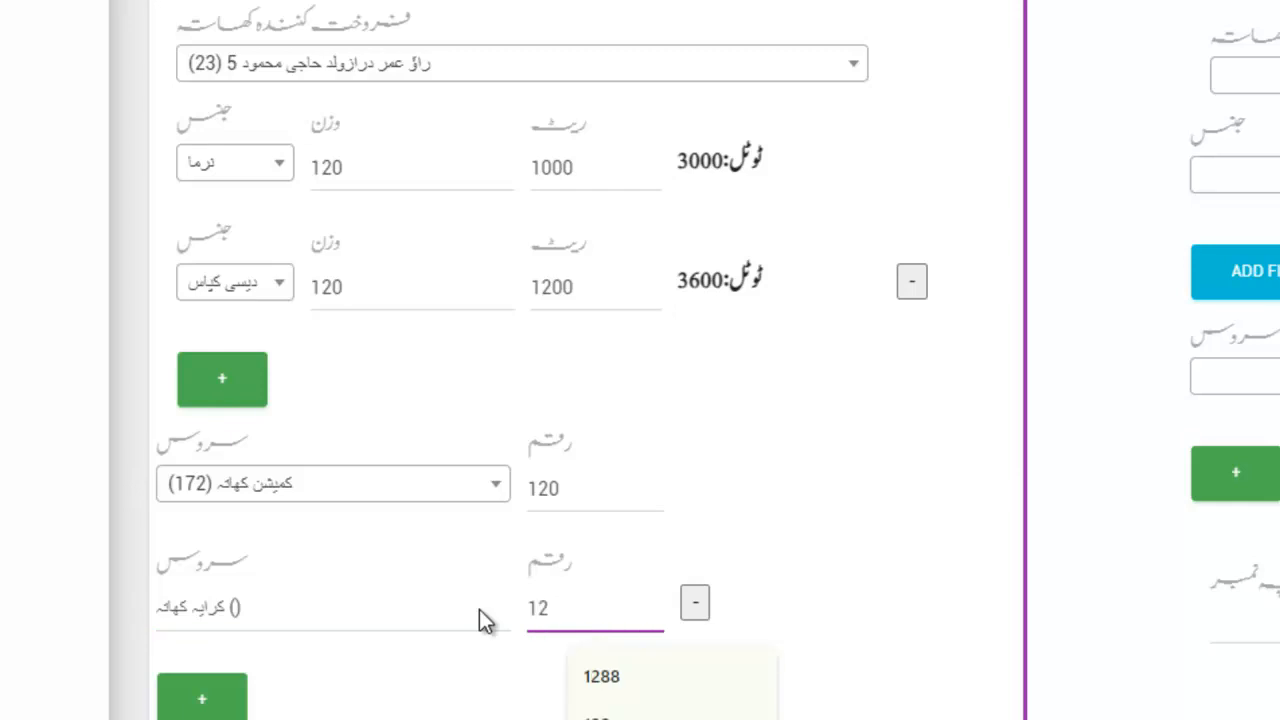
{"action": "key", "text": "BackSpace"}
{"action": "type", "text": "00"}
{"action": "scroll", "coordinate": [479, 609], "scroll_direction": "down", "scroll_amount": 1}
{"action": "scroll", "coordinate": [479, 609], "scroll_direction": "down", "scroll_amount": 2}
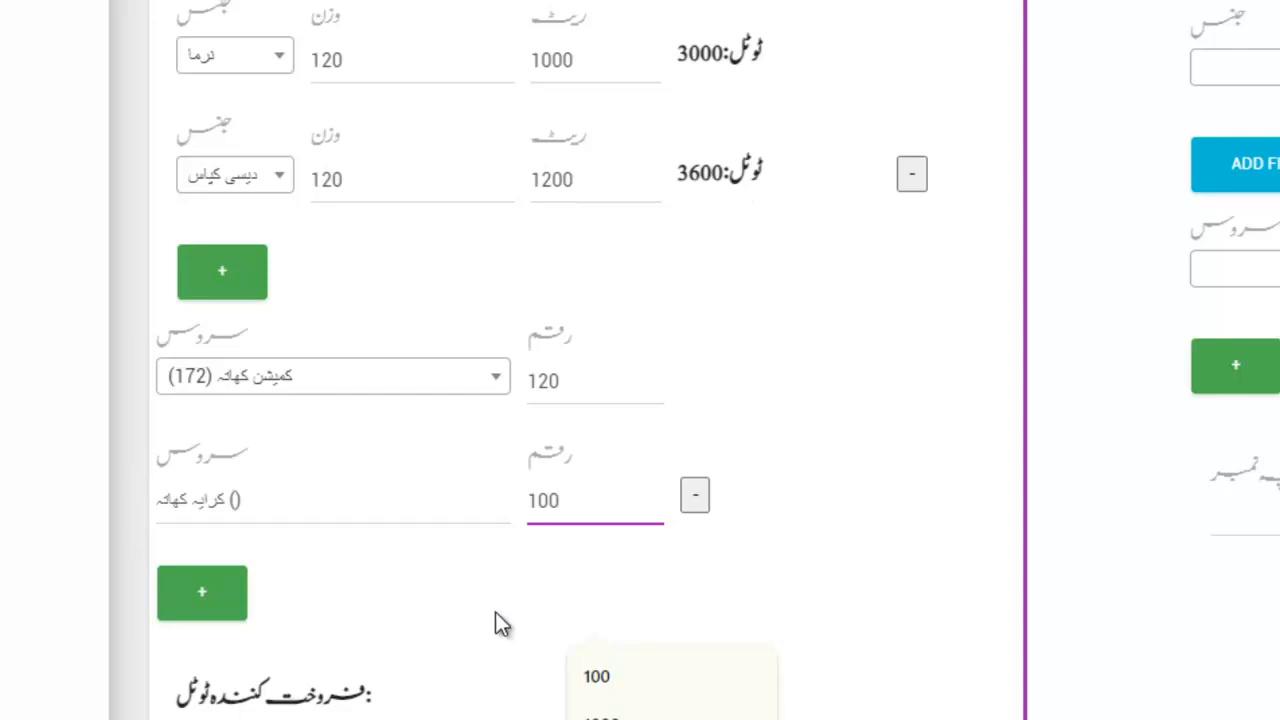
{"action": "left_click", "coordinate": [818, 545]}
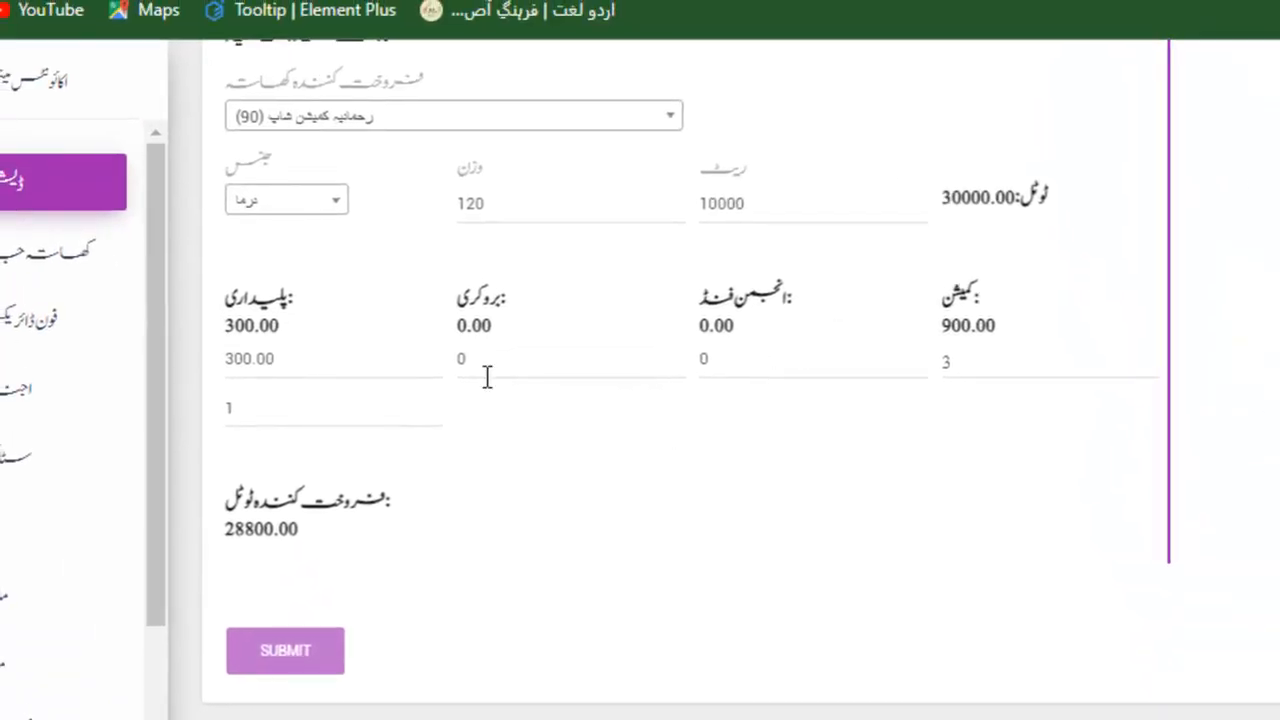
Change the پلیداری rate from 1 to 1.5 so the charge becomes 450.00.
{"action": "left_click", "coordinate": [247, 409]}
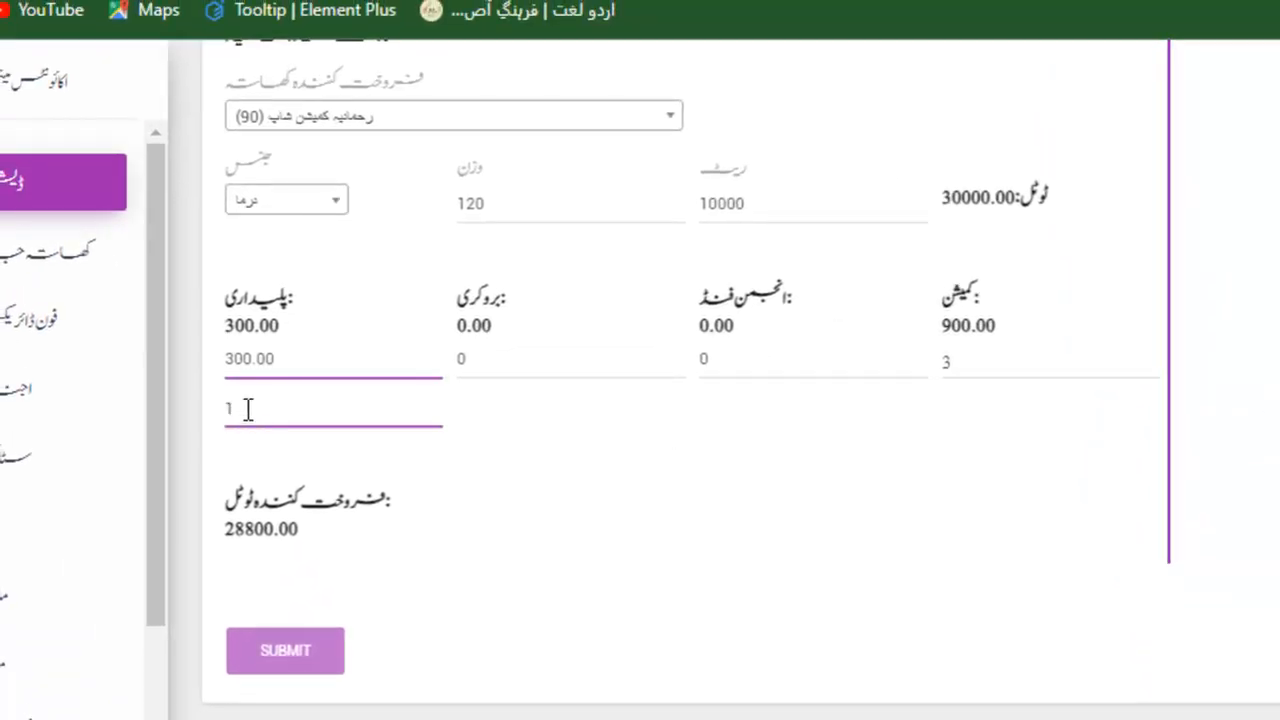
{"action": "type", "text": ".6"}
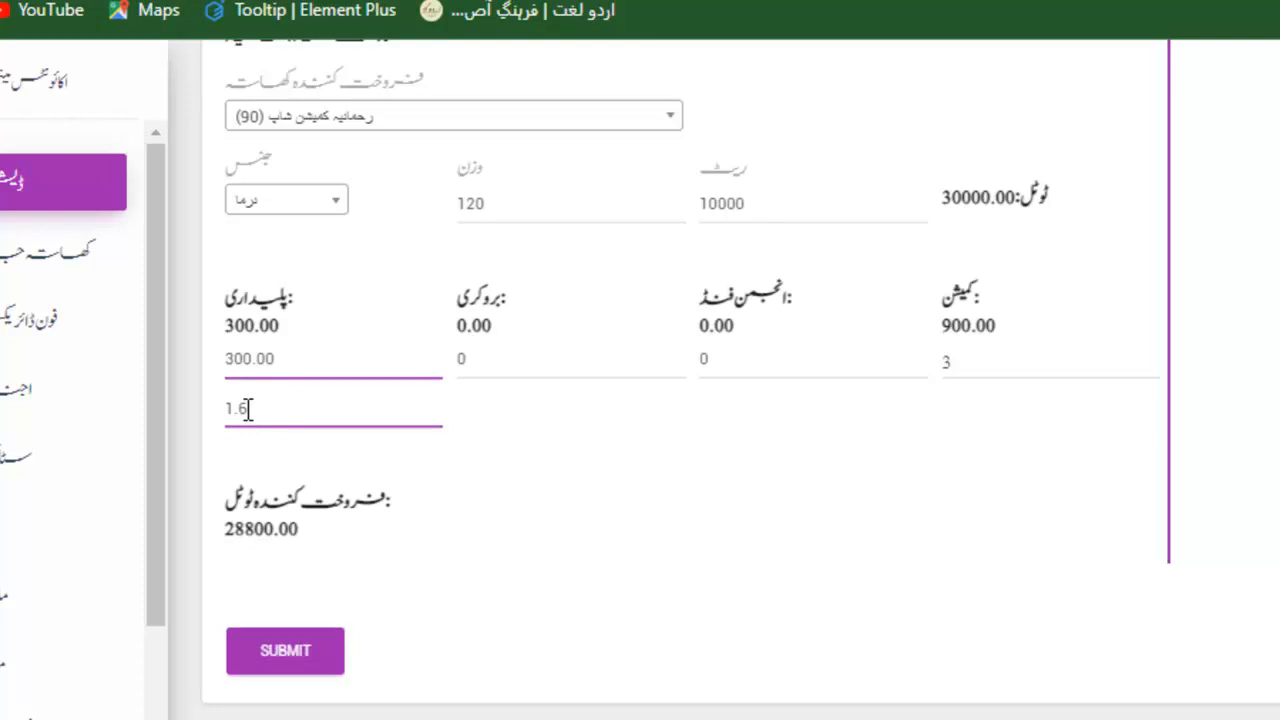
{"action": "key", "text": "BackSpace"}
{"action": "type", "text": "5"}
{"action": "key", "text": "Tab"}
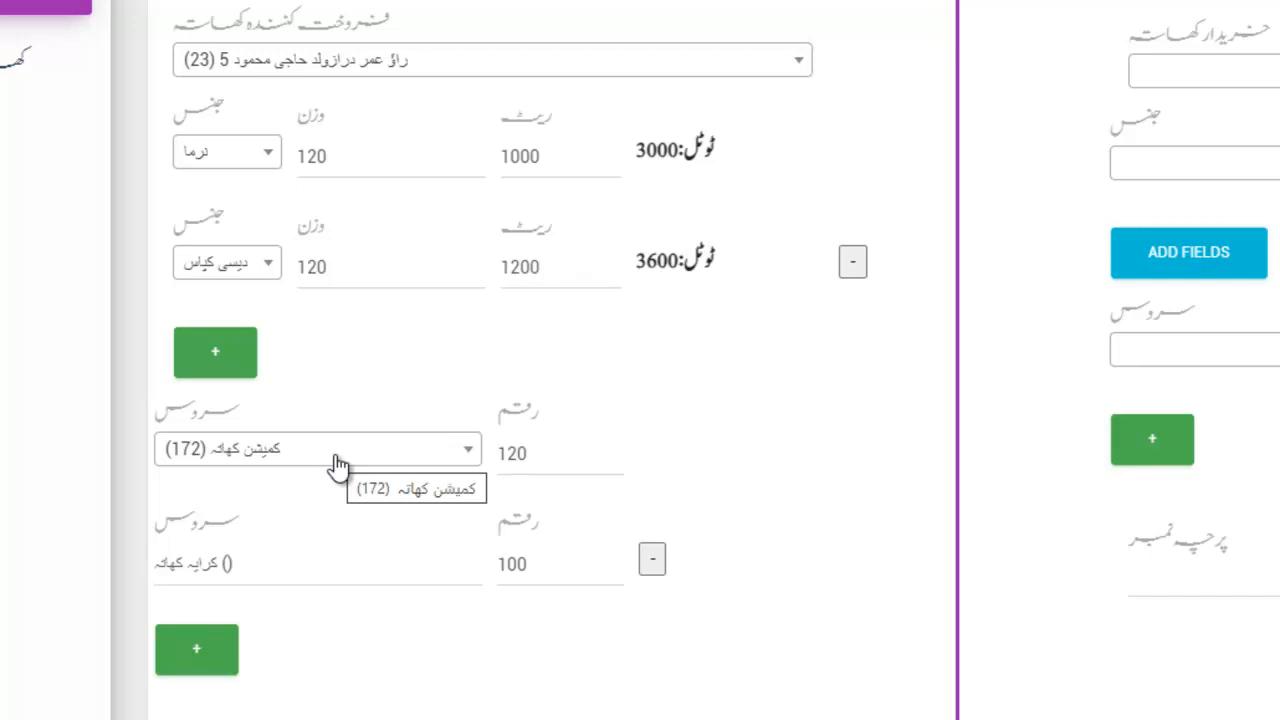
Add a third seller service row for مزدوری کھاتہ, leaving its amount at 0.
{"action": "left_click", "coordinate": [193, 665]}
{"action": "left_click", "coordinate": [240, 681]}
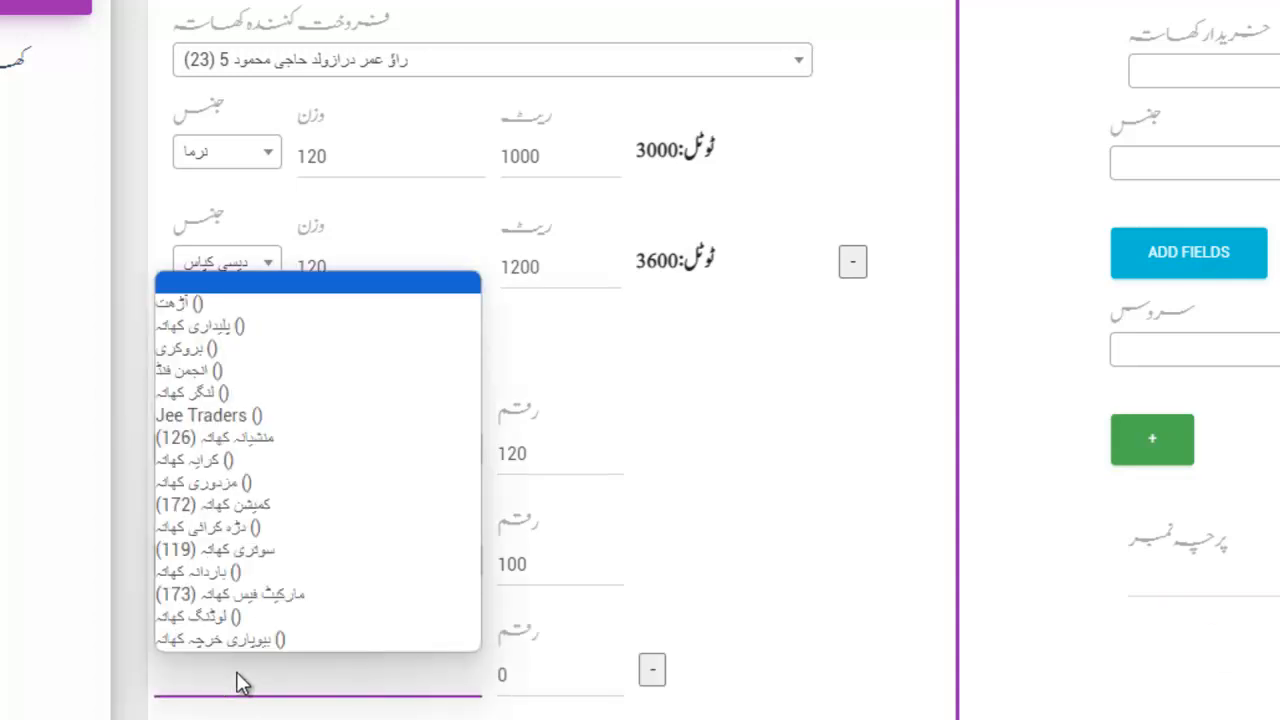
{"action": "left_click", "coordinate": [242, 483]}
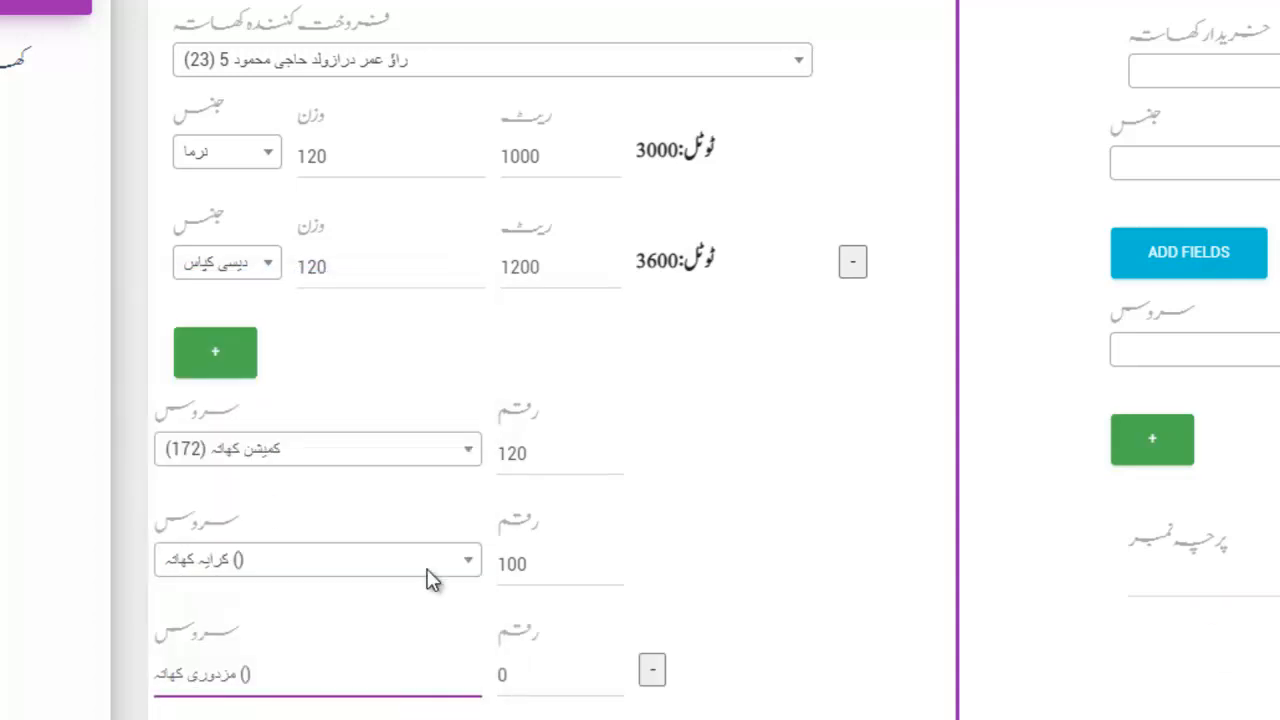
{"action": "left_click", "coordinate": [524, 669]}
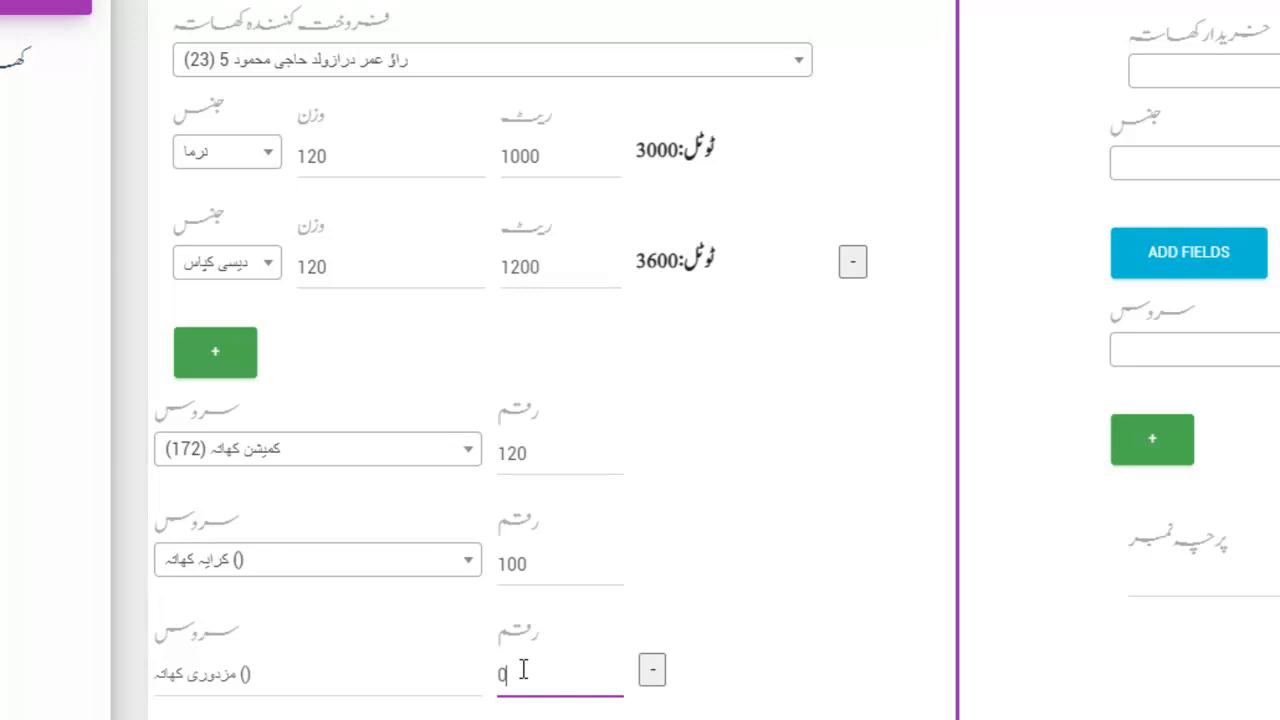
{"action": "left_click", "coordinate": [1200, 71]}
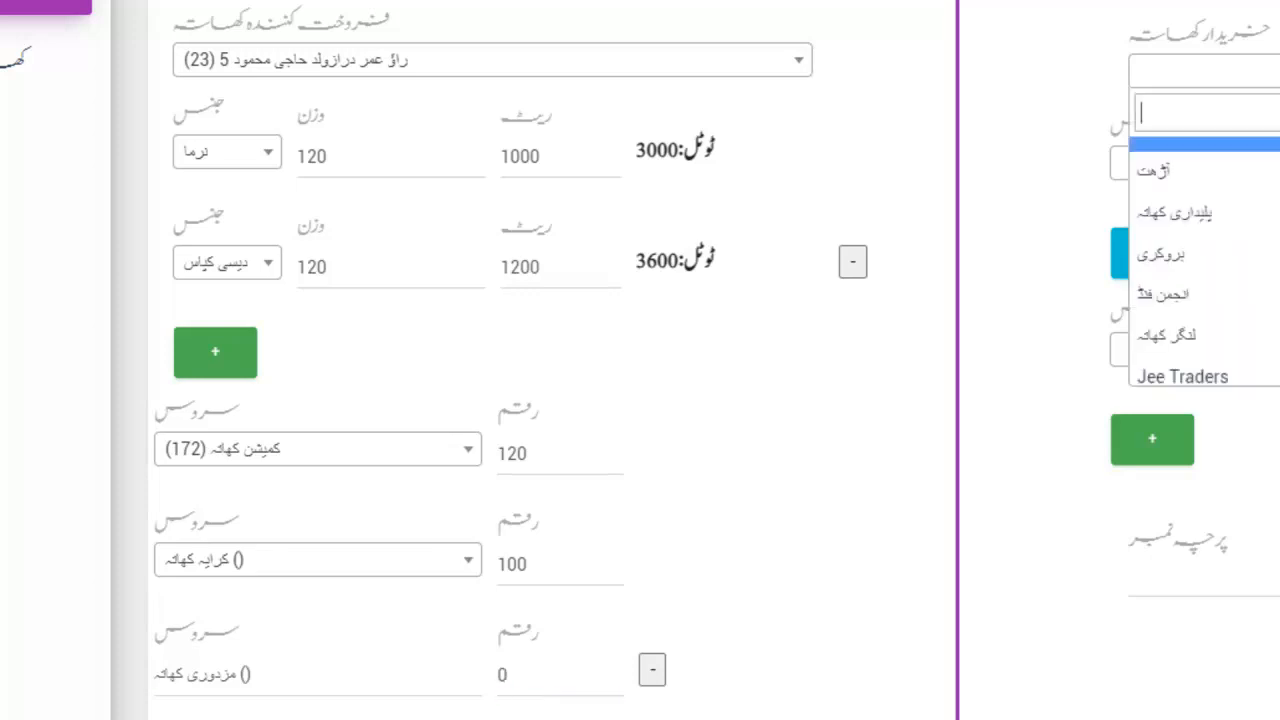
Choose the buyer account and set the buyer's commodity to نرما.
{"action": "scroll", "coordinate": [749, 357], "scroll_direction": "down", "scroll_amount": 5}
{"action": "scroll", "coordinate": [607, 368], "scroll_direction": "down", "scroll_amount": 5}
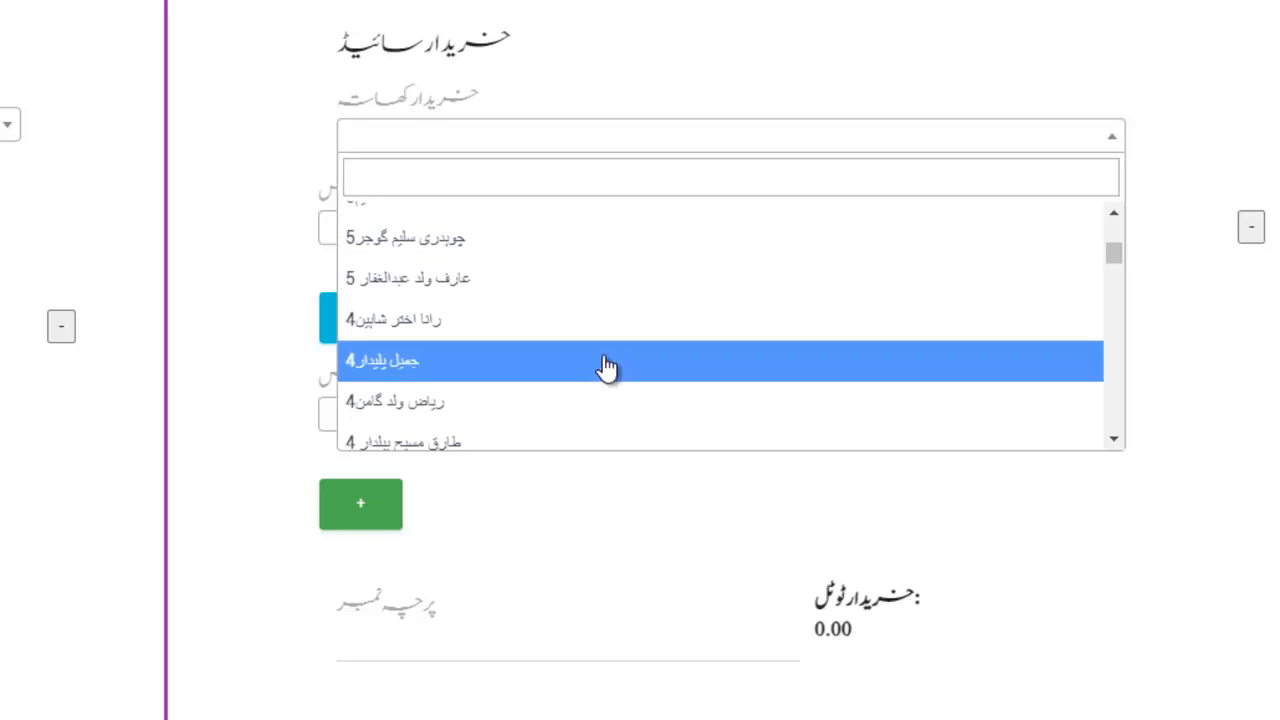
{"action": "left_click", "coordinate": [603, 362]}
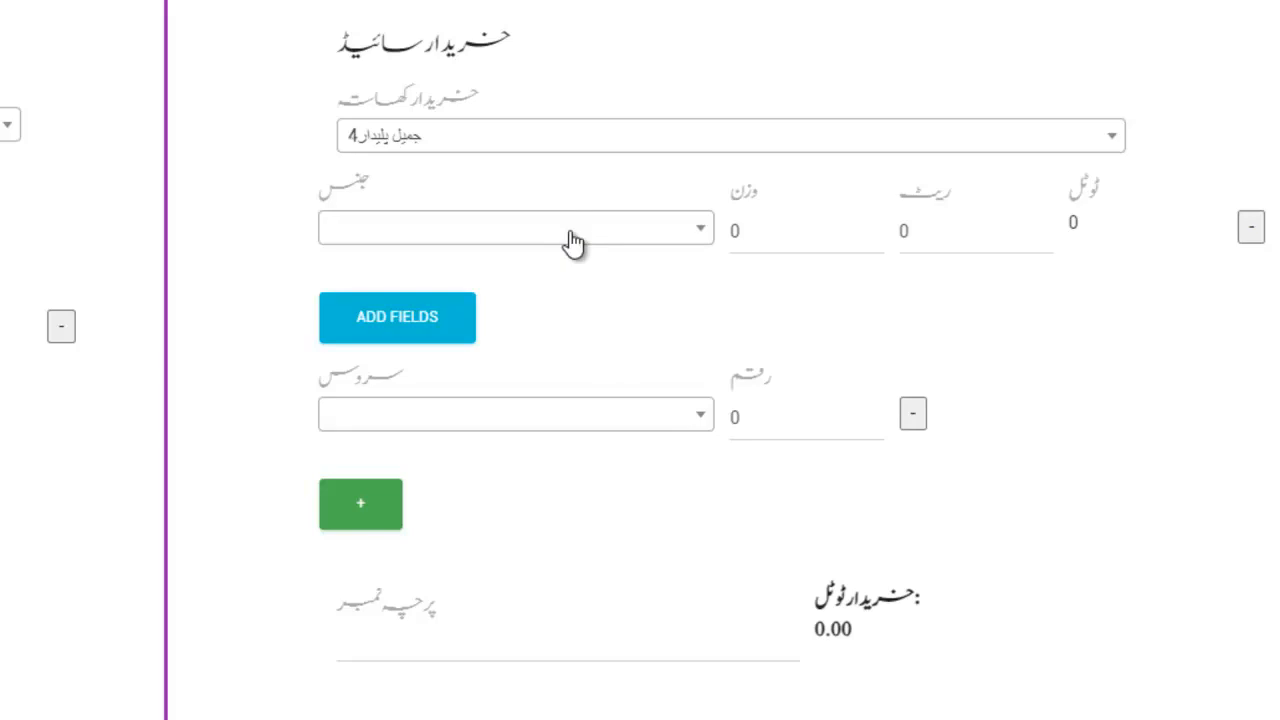
{"action": "left_click", "coordinate": [573, 241]}
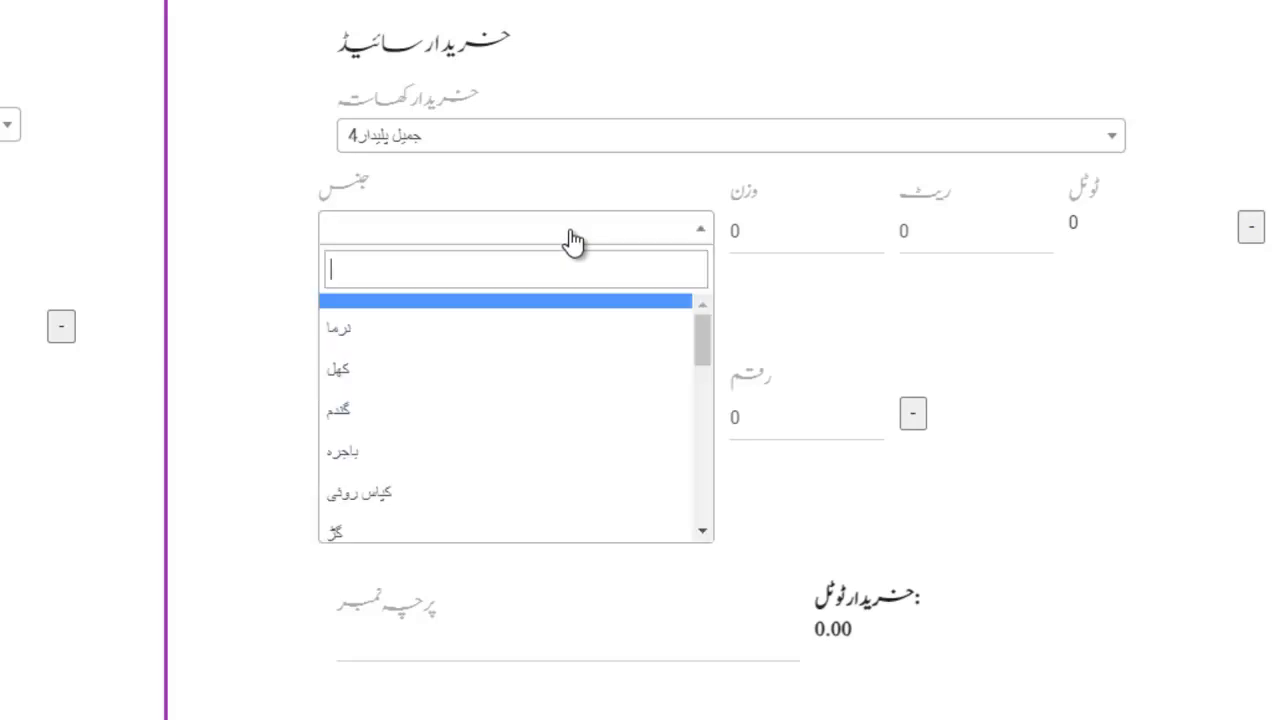
{"action": "left_click", "coordinate": [457, 334]}
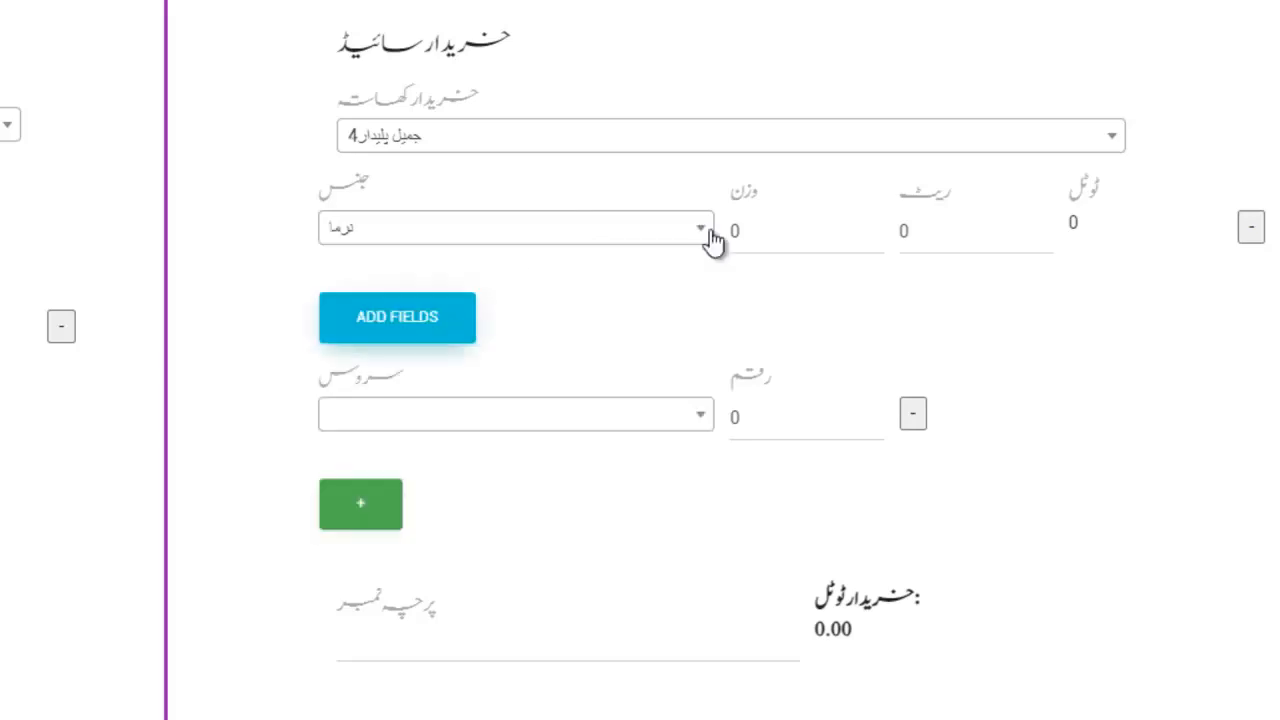
Add an آڑھت service charge of 500 on the buyer side.
{"action": "left_click", "coordinate": [598, 433]}
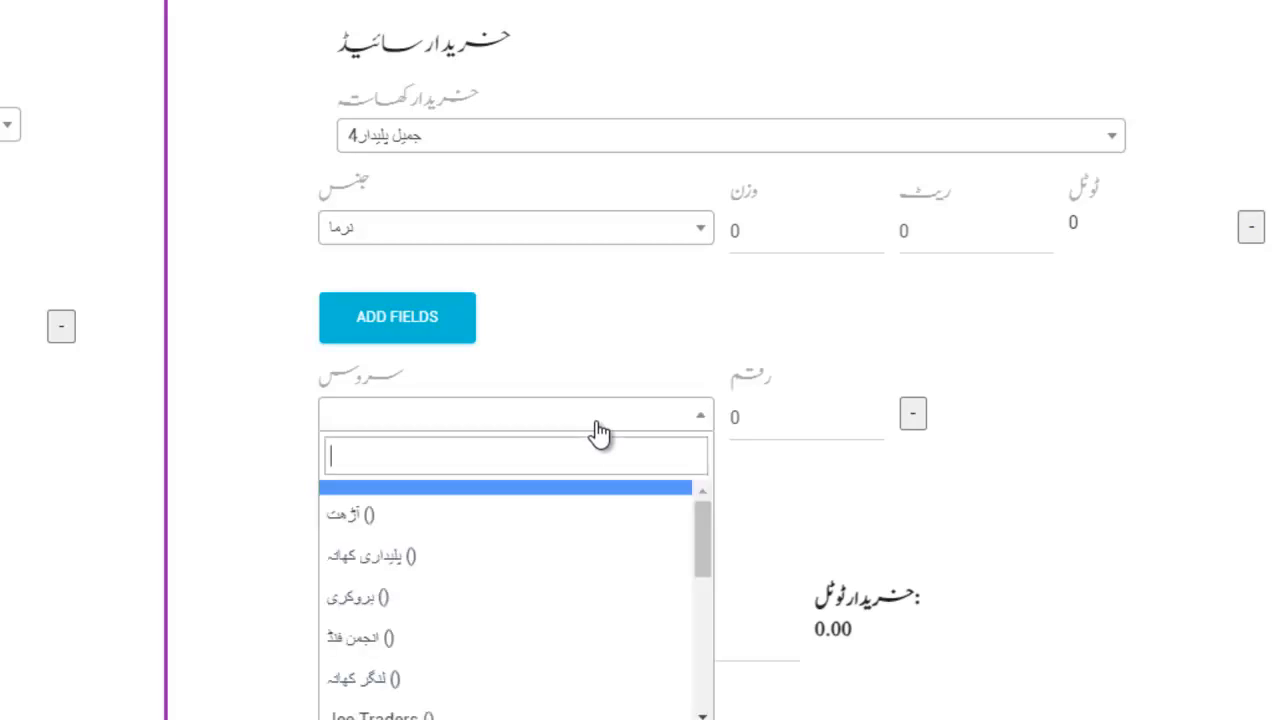
{"action": "left_click", "coordinate": [405, 518]}
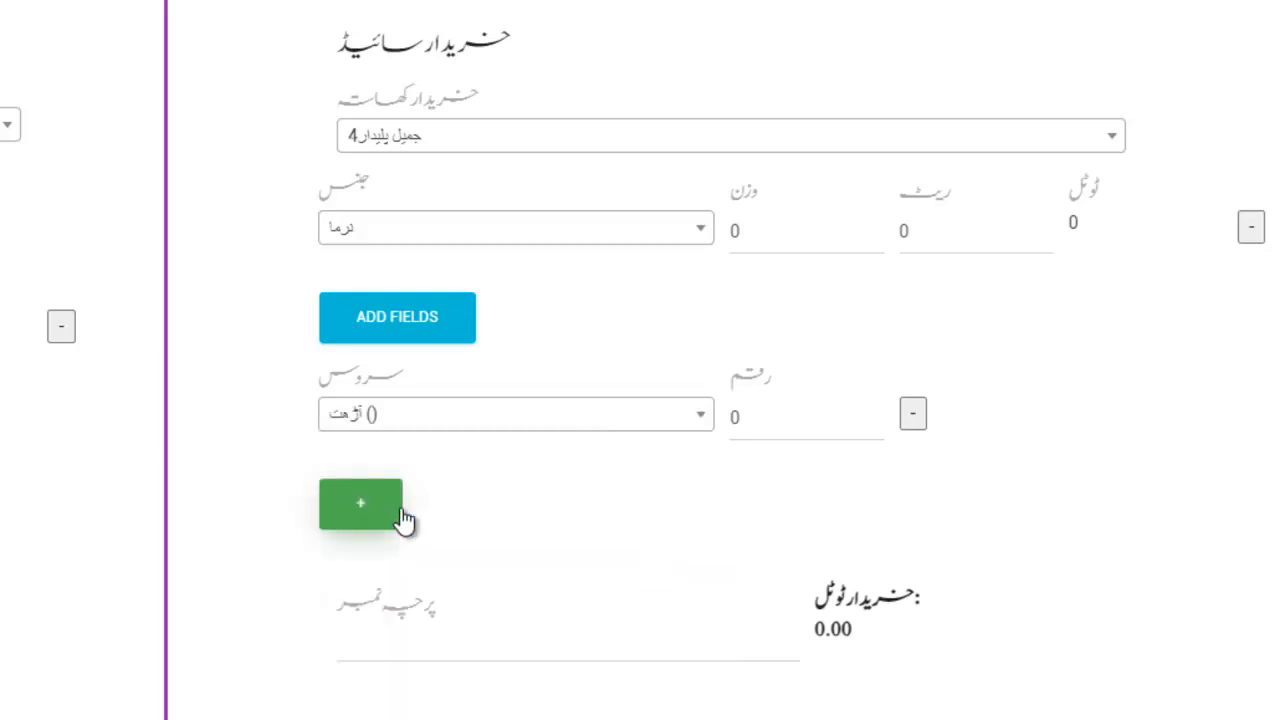
{"action": "left_click", "coordinate": [754, 422]}
{"action": "key", "text": "ctrl+a"}
{"action": "type", "text": "50"}
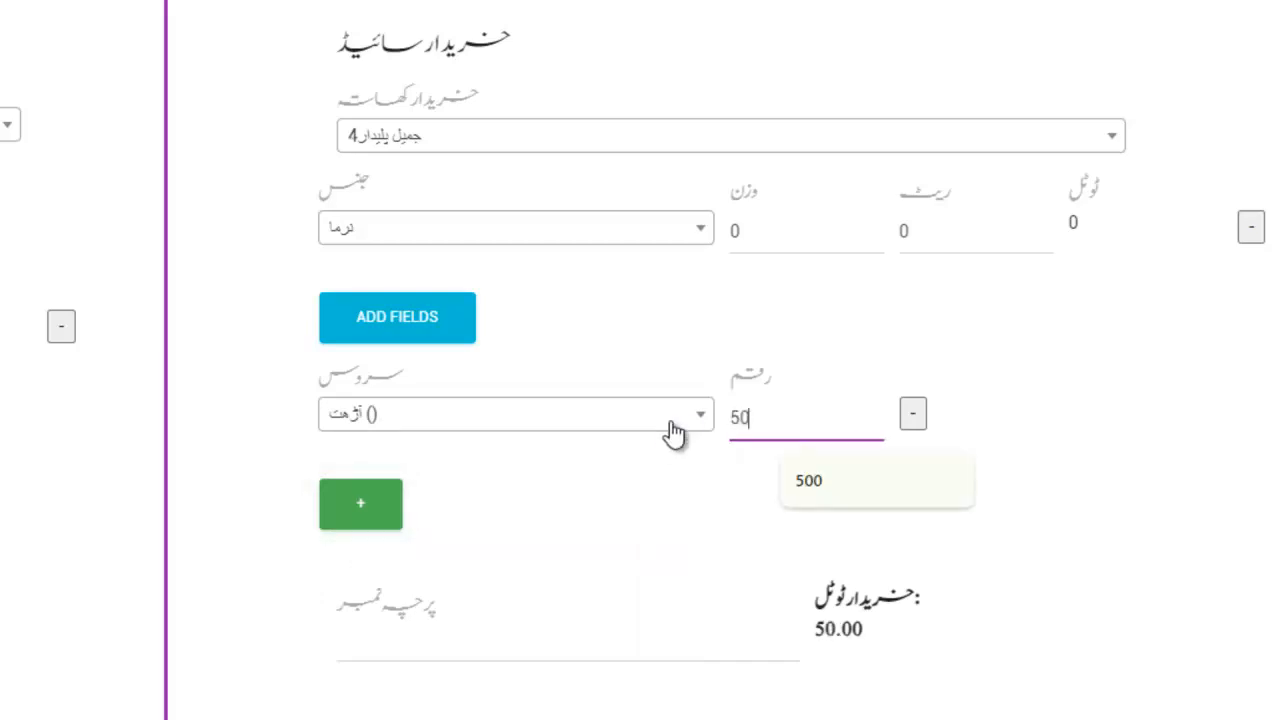
{"action": "key", "text": "BackSpace"}
{"action": "type", "text": "00"}
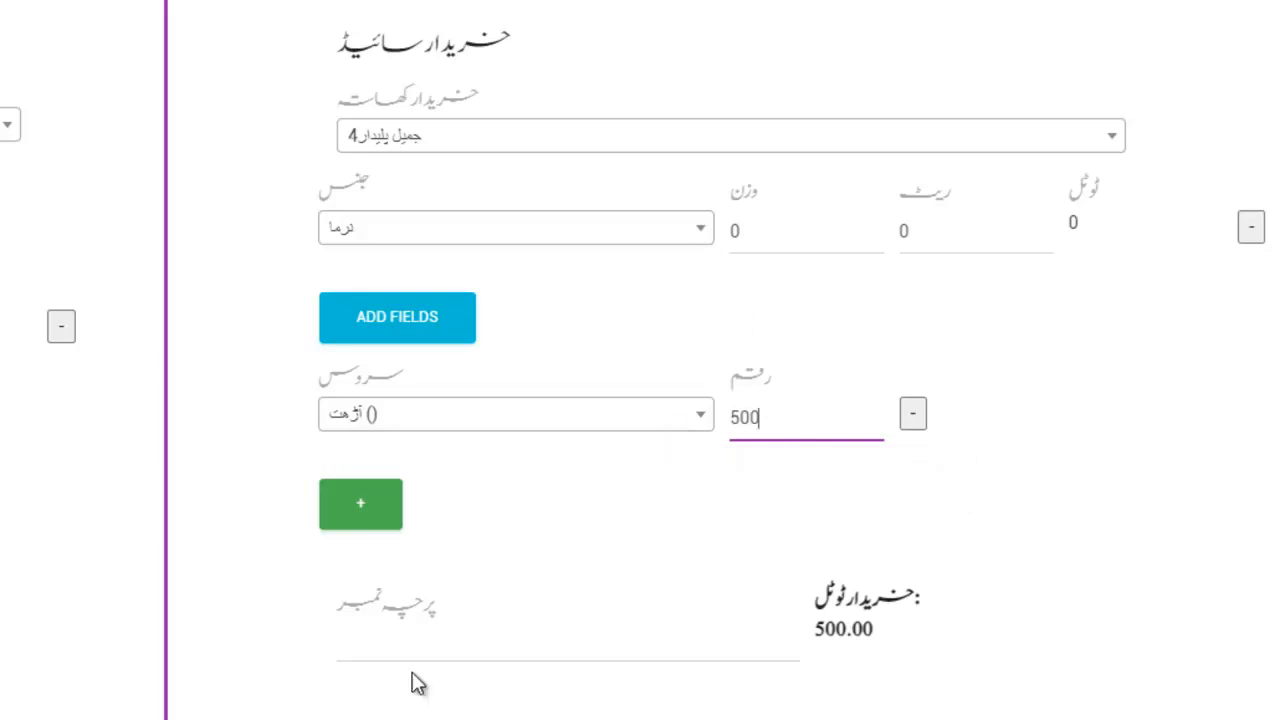
Leave the receipt number empty and uncheck Add Transection for this sale.
{"action": "left_click", "coordinate": [455, 634]}
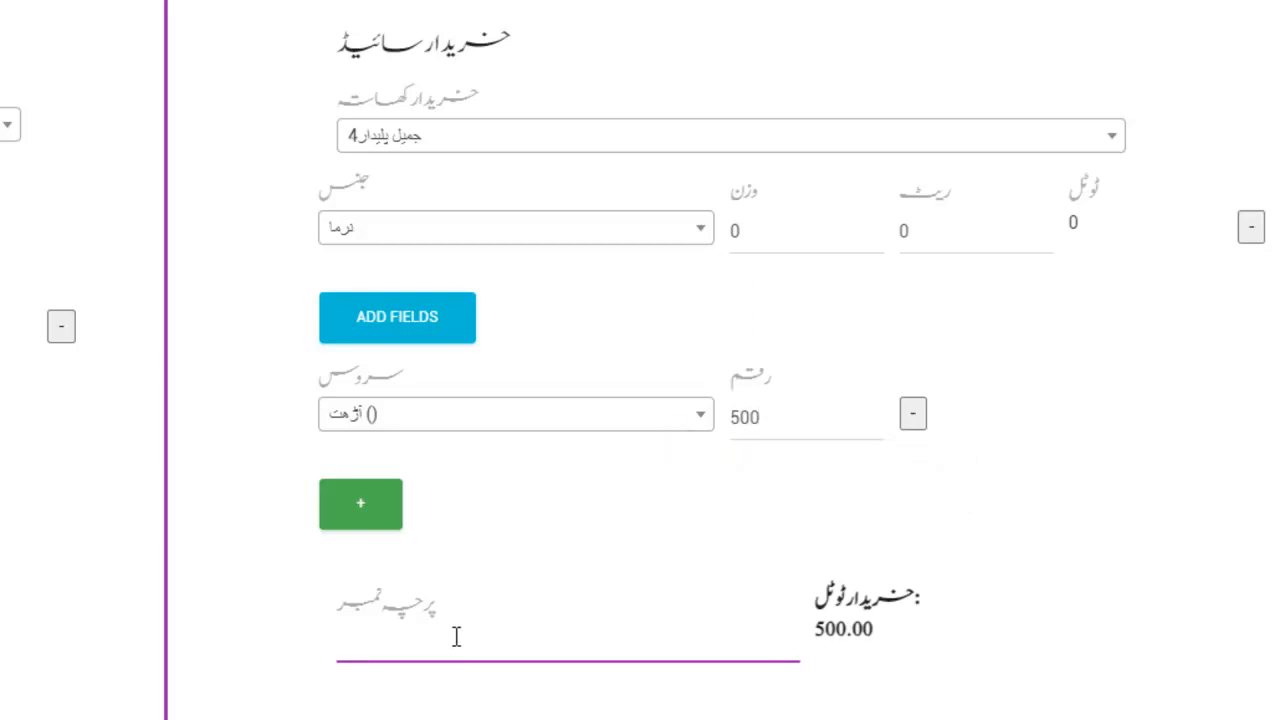
{"action": "scroll", "coordinate": [455, 636], "scroll_direction": "down", "scroll_amount": 2}
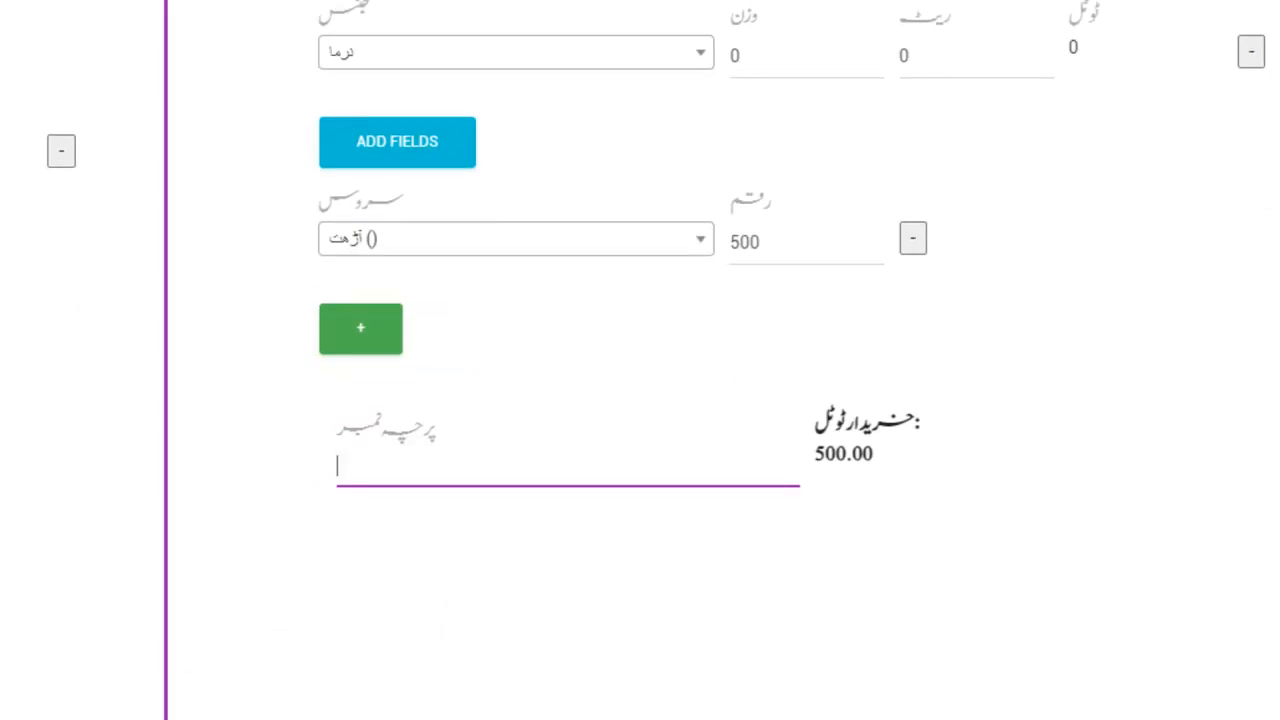
{"action": "key", "text": "Tab"}
{"action": "scroll", "coordinate": [640, 360], "scroll_direction": "down", "scroll_amount": 2}
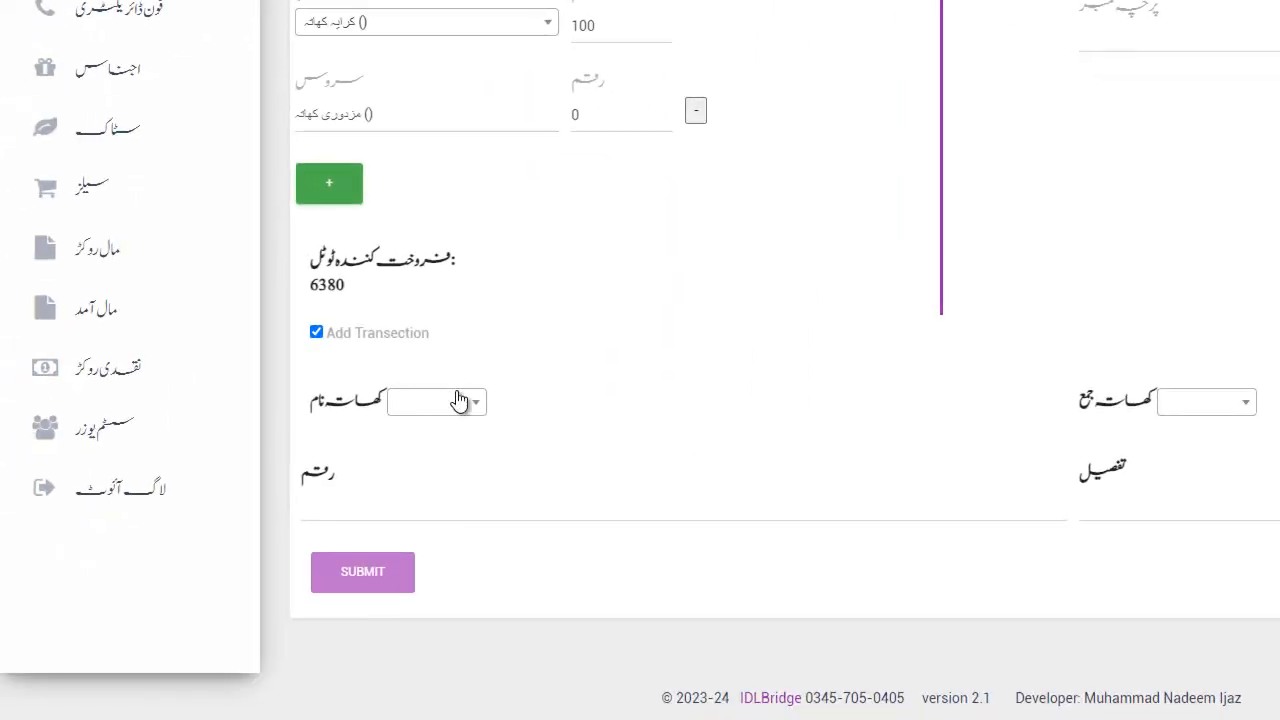
{"action": "left_click", "coordinate": [450, 410]}
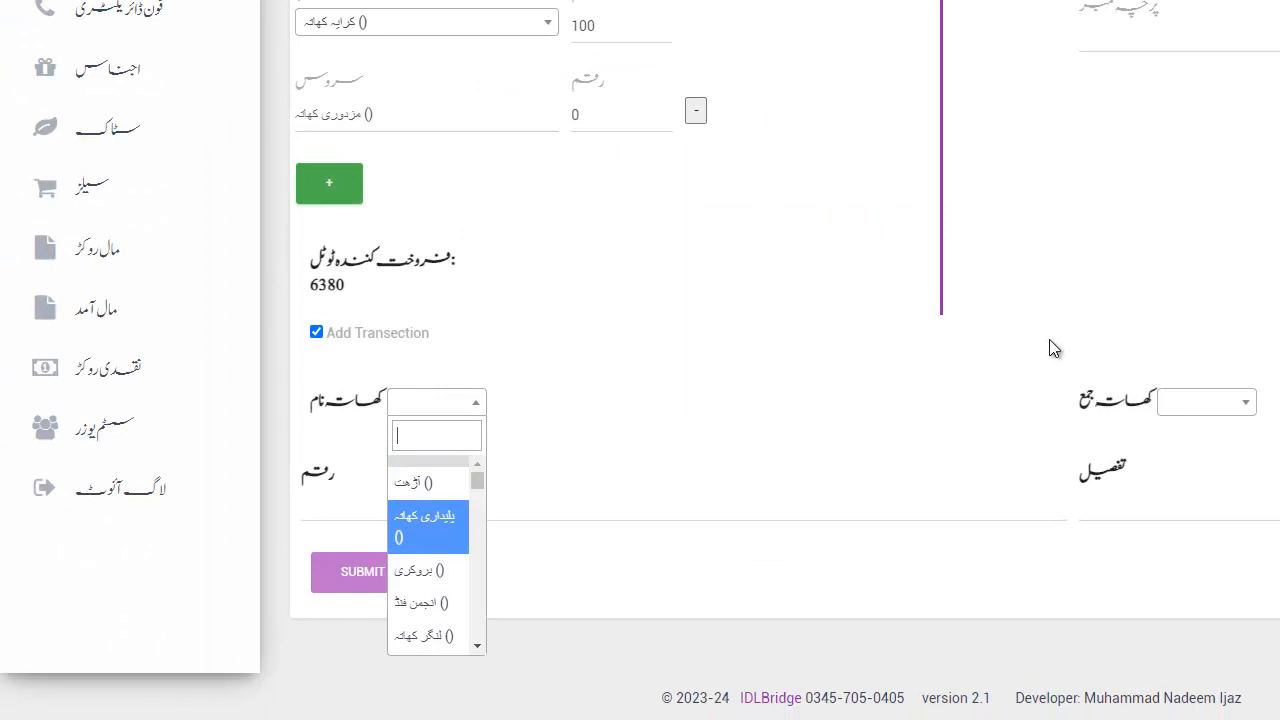
{"action": "left_click", "coordinate": [1238, 416]}
{"action": "left_click", "coordinate": [1020, 375]}
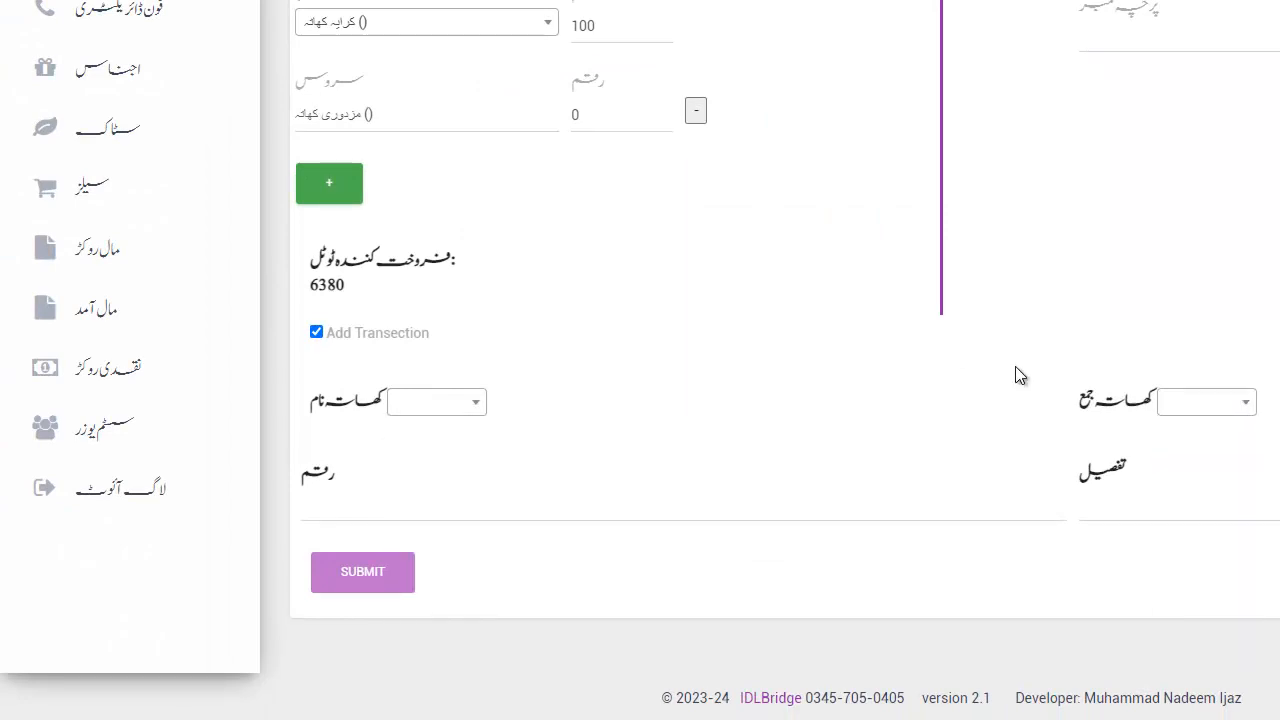
{"action": "left_click", "coordinate": [316, 332]}
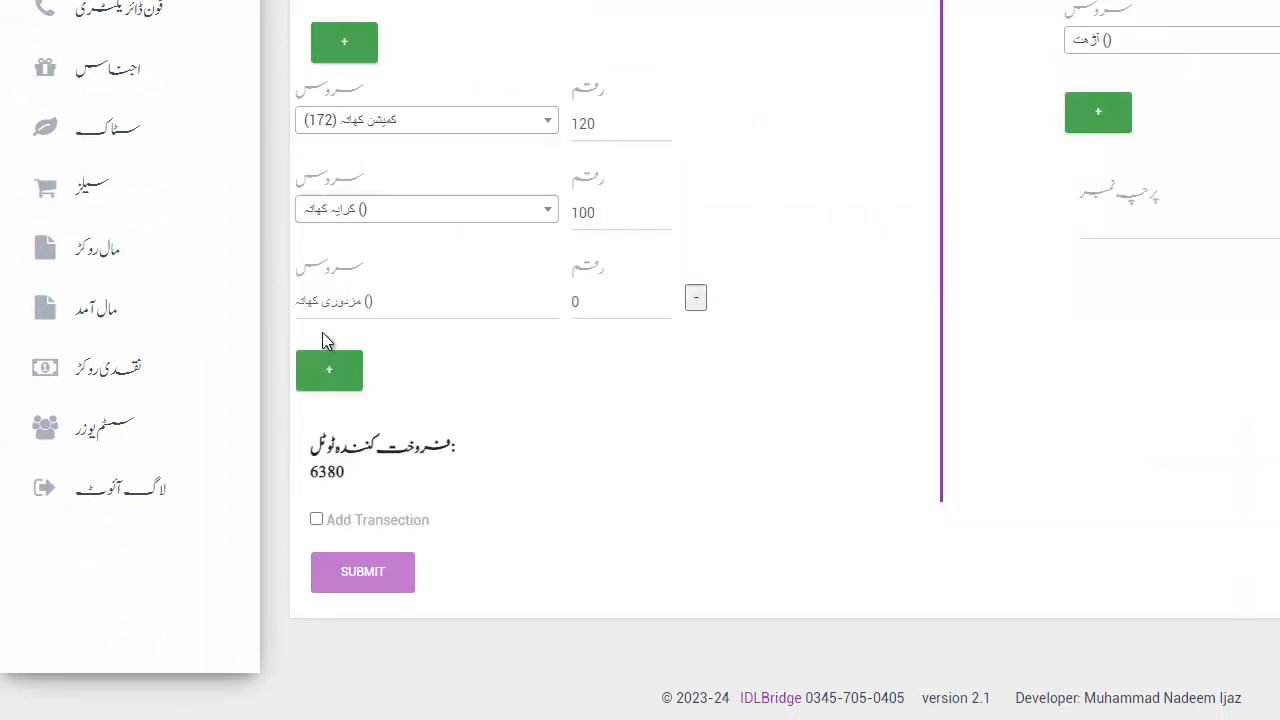
{"action": "left_click", "coordinate": [87, 251]}
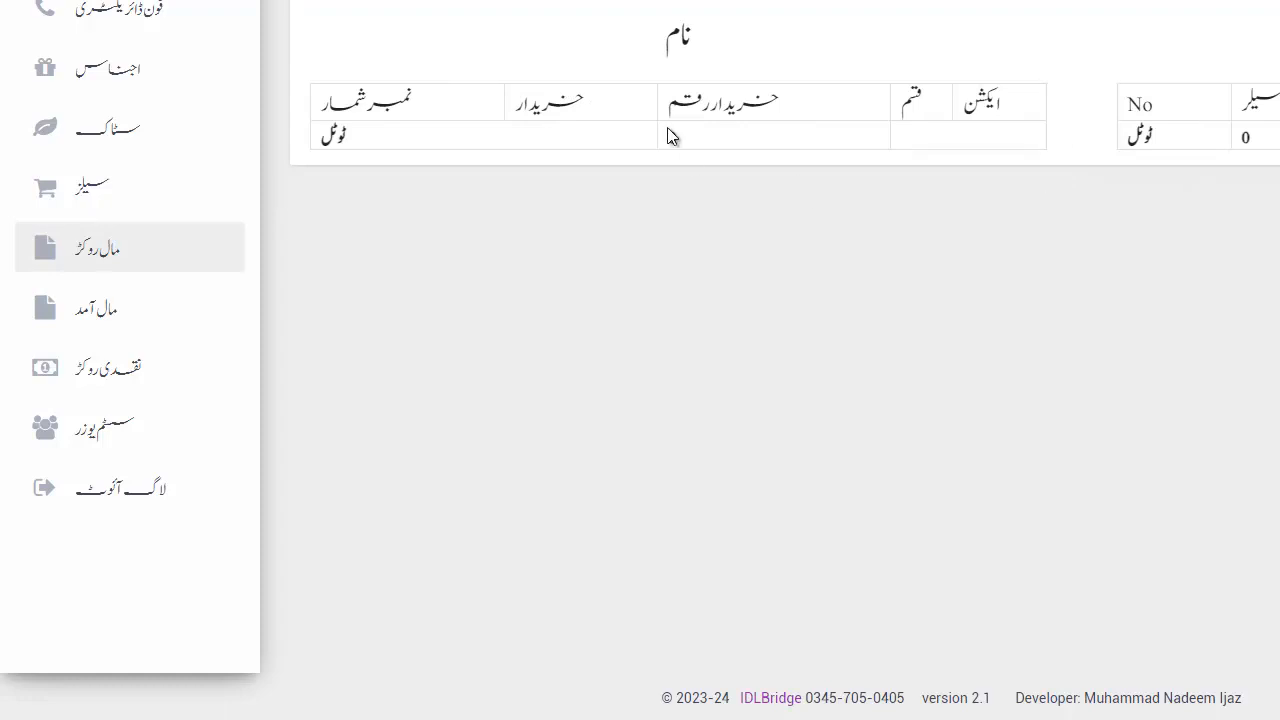
{"action": "scroll", "coordinate": [670, 135], "scroll_direction": "up", "scroll_amount": 1}
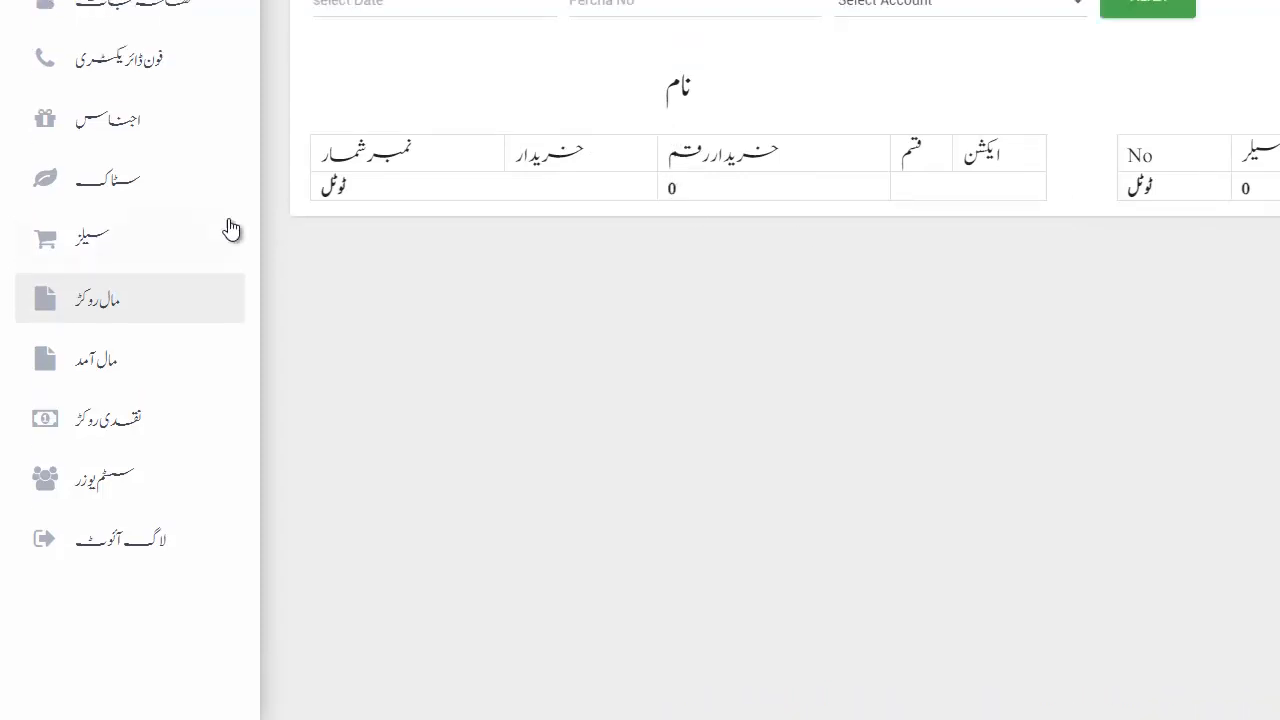
{"action": "left_click", "coordinate": [82, 370]}
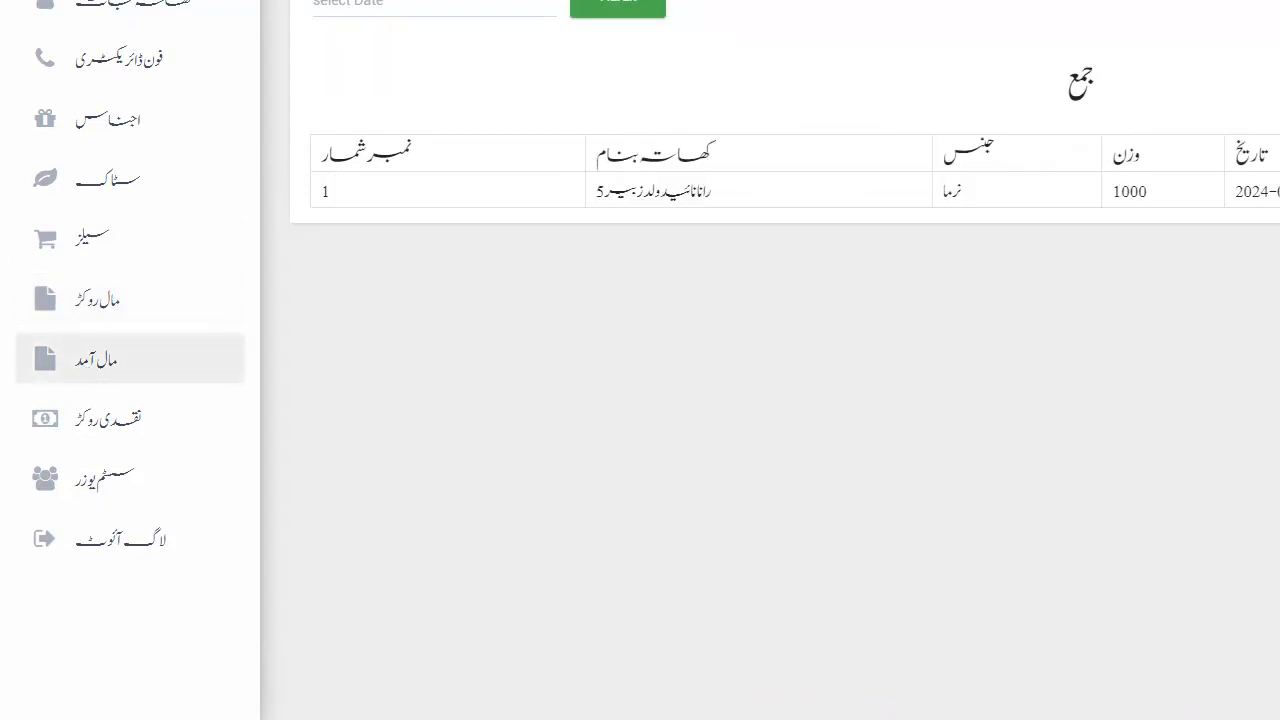
{"action": "scroll", "coordinate": [1009, 191], "scroll_direction": "right", "scroll_amount": 5}
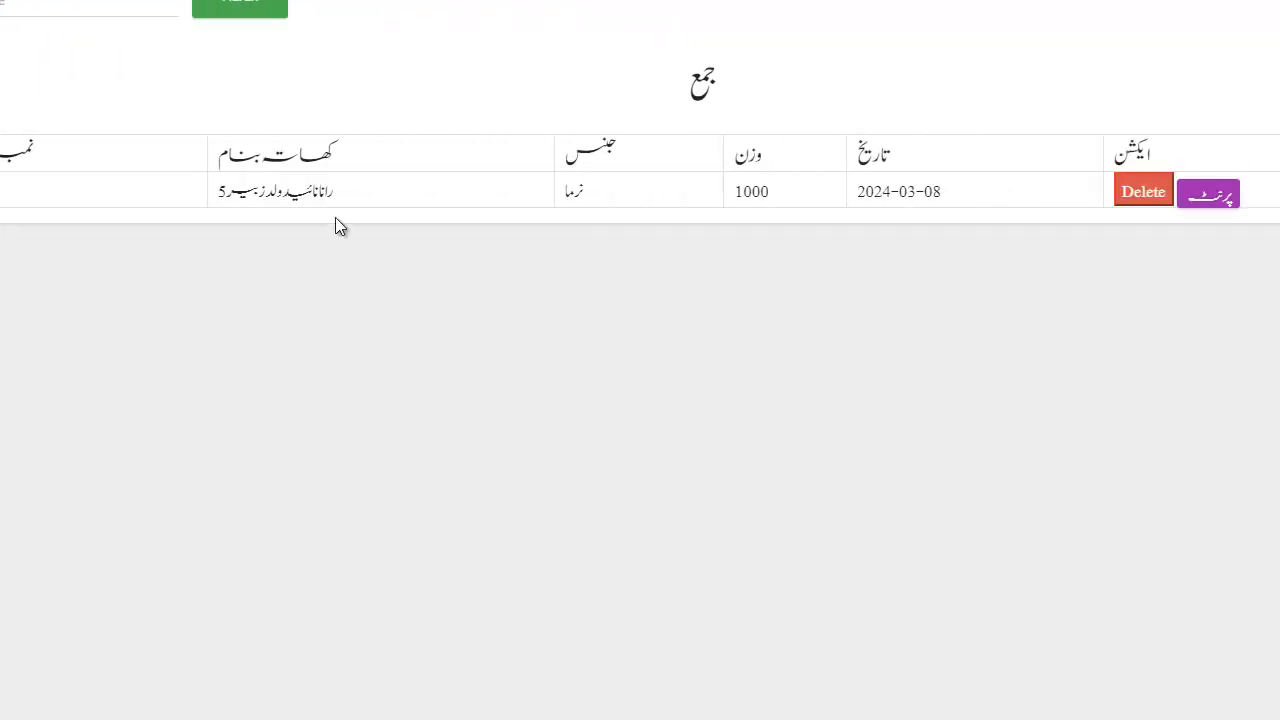
{"action": "left_click_drag", "start_coordinate": [65, 190], "coordinate": [193, 180]}
{"action": "left_click", "coordinate": [193, 180]}
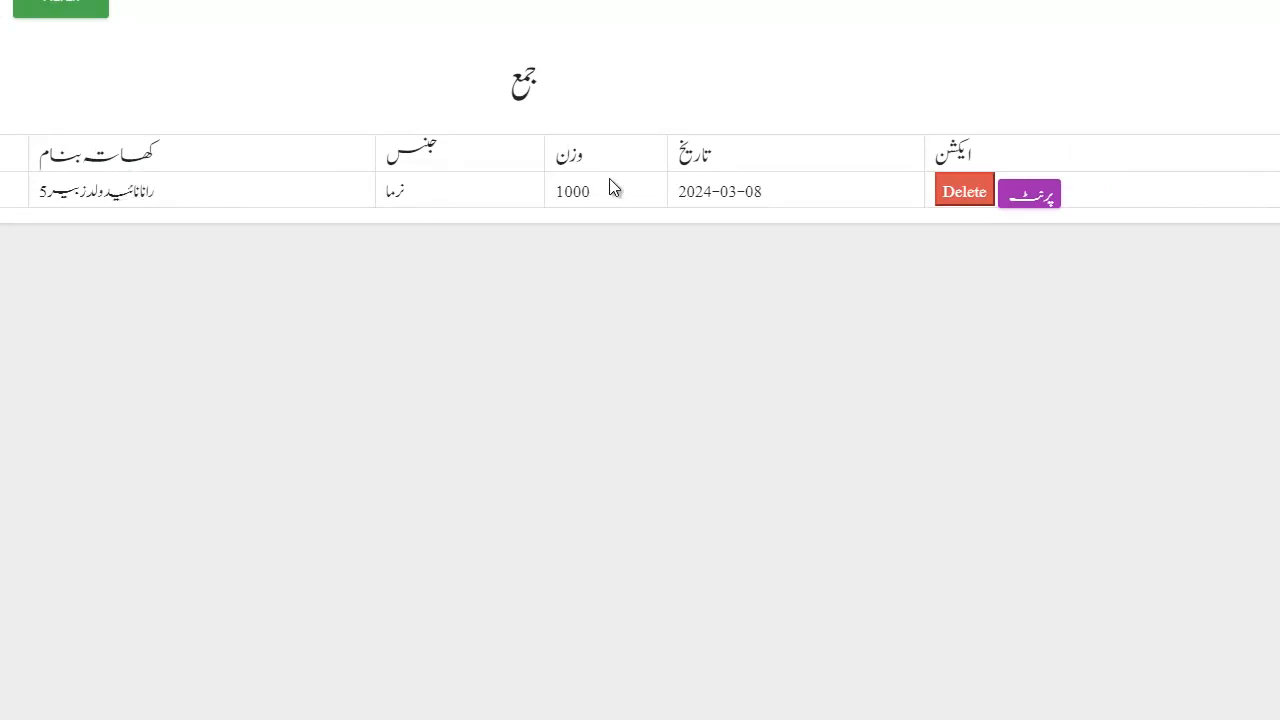
{"action": "left_click", "coordinate": [1024, 196]}
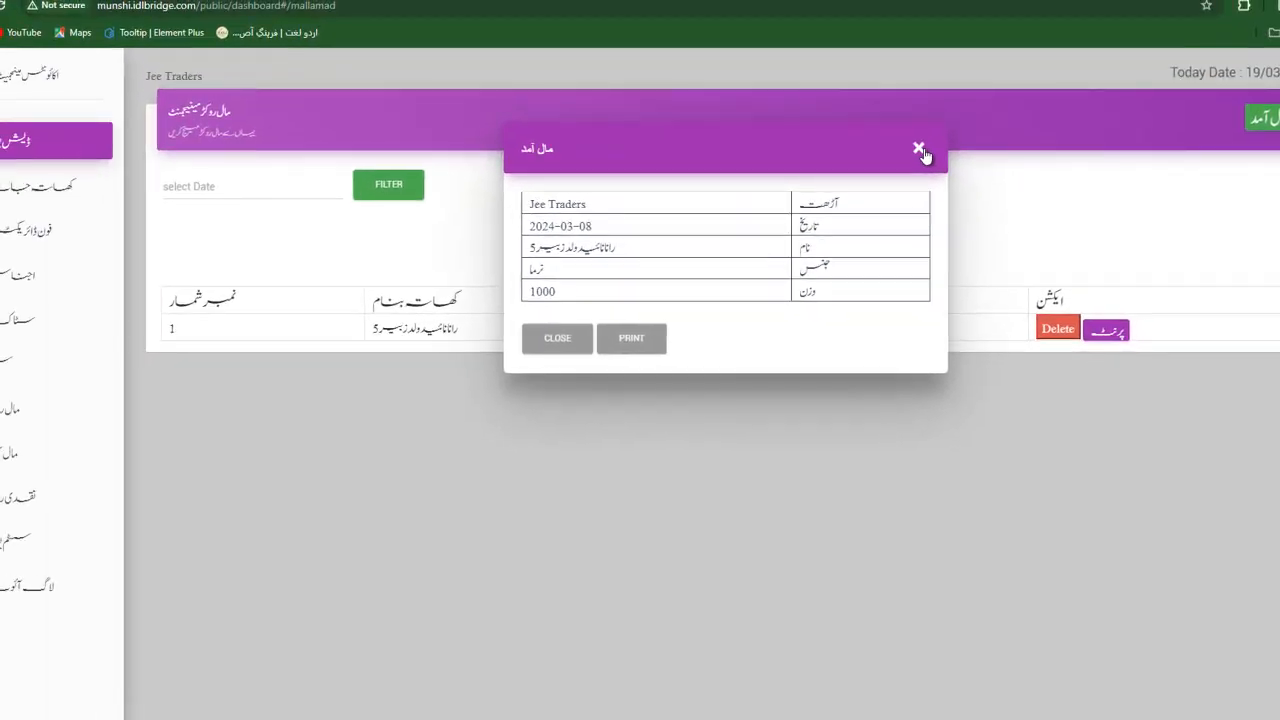
{"action": "left_click", "coordinate": [919, 149]}
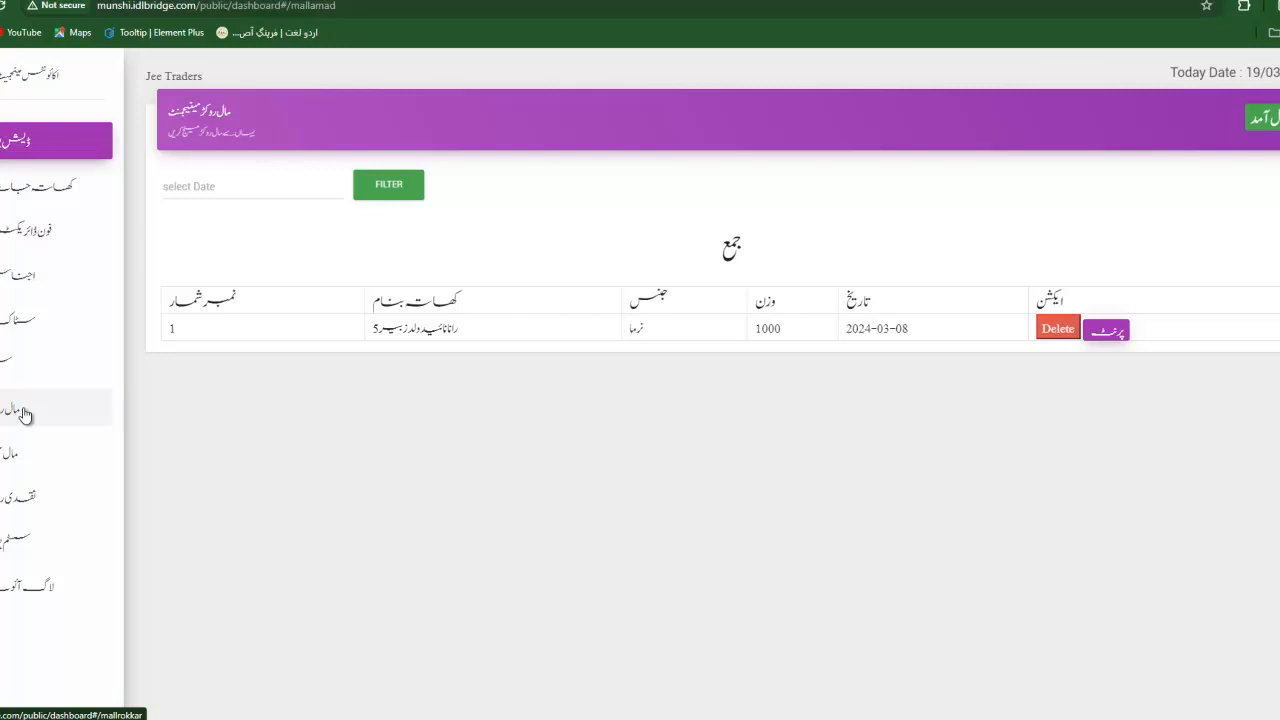
Review the نقدی روکڑ ledger's debit entries, then start a new cash transaction.
{"action": "left_click", "coordinate": [4, 512]}
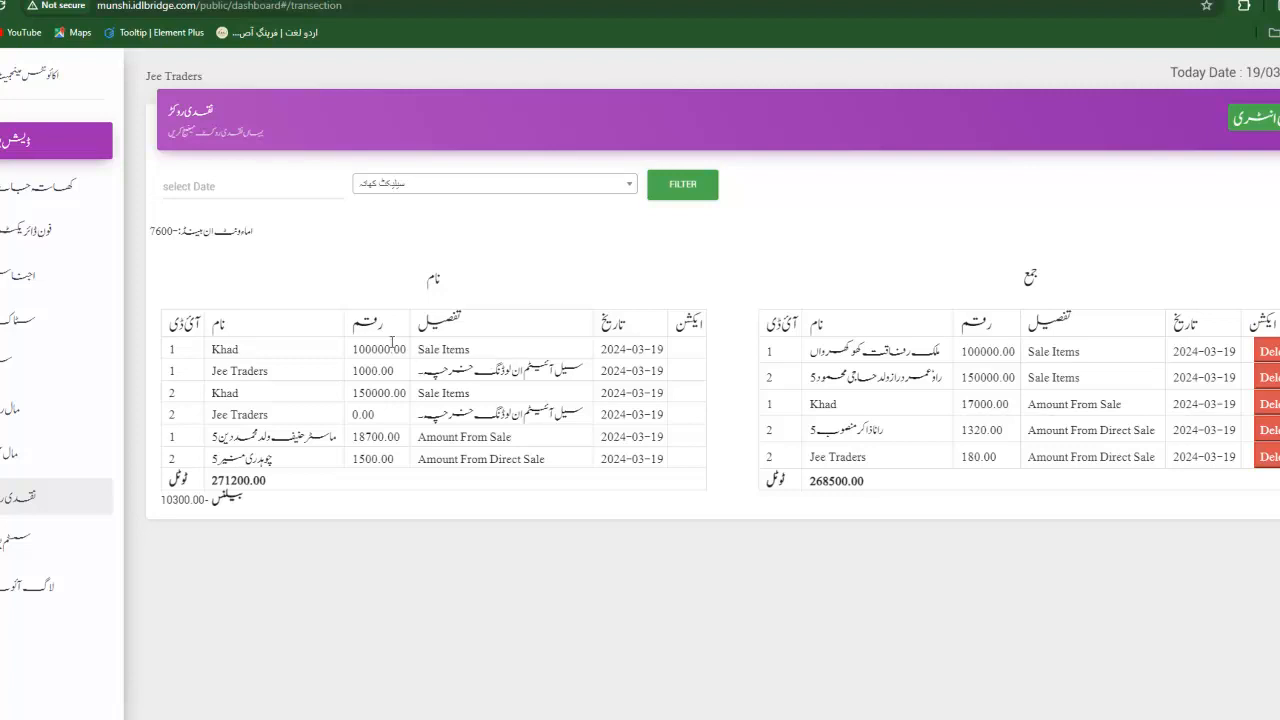
{"action": "left_click_drag", "start_coordinate": [421, 349], "coordinate": [514, 461]}
{"action": "left_click", "coordinate": [471, 459]}
{"action": "left_click", "coordinate": [514, 461]}
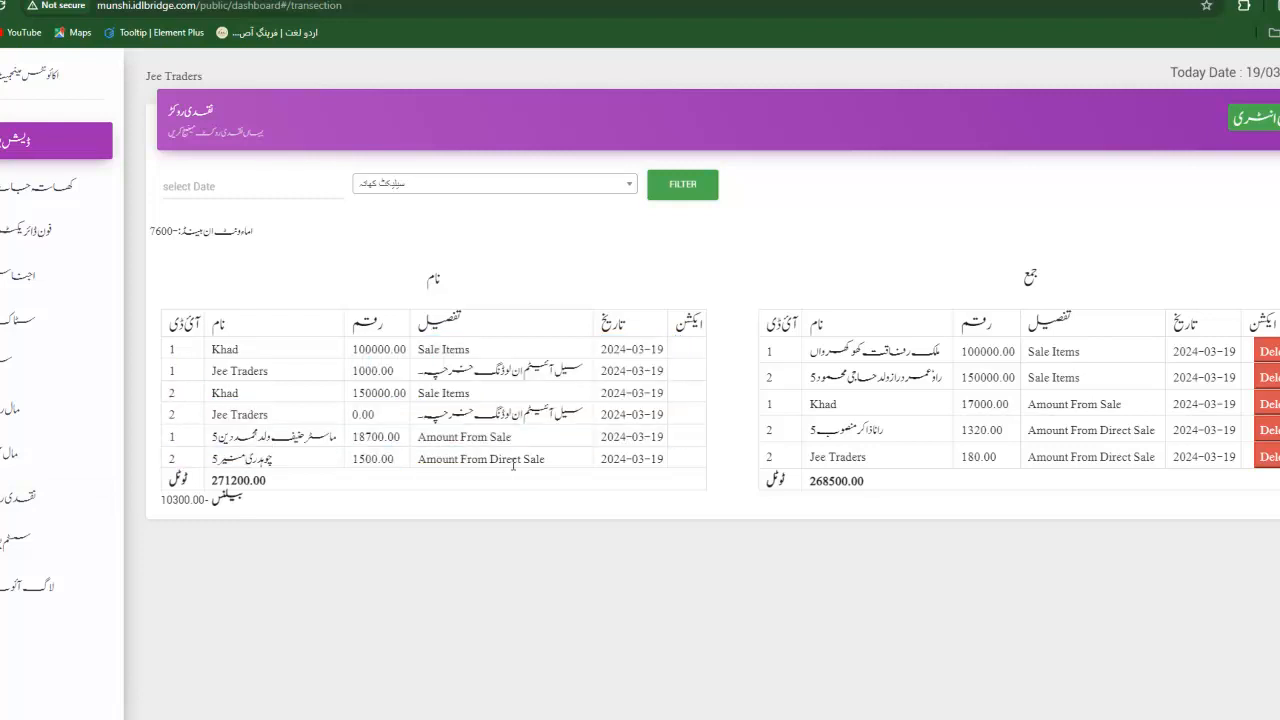
{"action": "left_click", "coordinate": [1268, 132]}
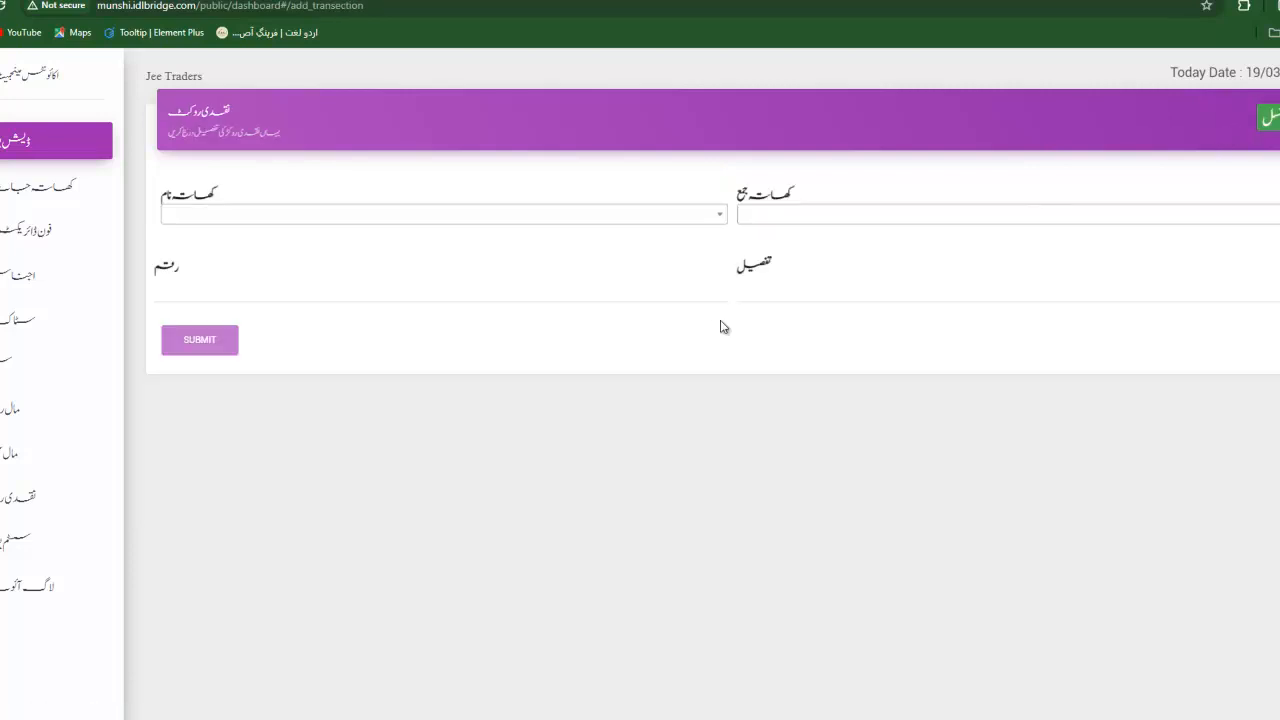
Choose Jee Traders as the debited account and the customer as the credited account.
{"action": "left_click", "coordinate": [418, 215]}
{"action": "scroll", "coordinate": [381, 348], "scroll_direction": "down", "scroll_amount": 1}
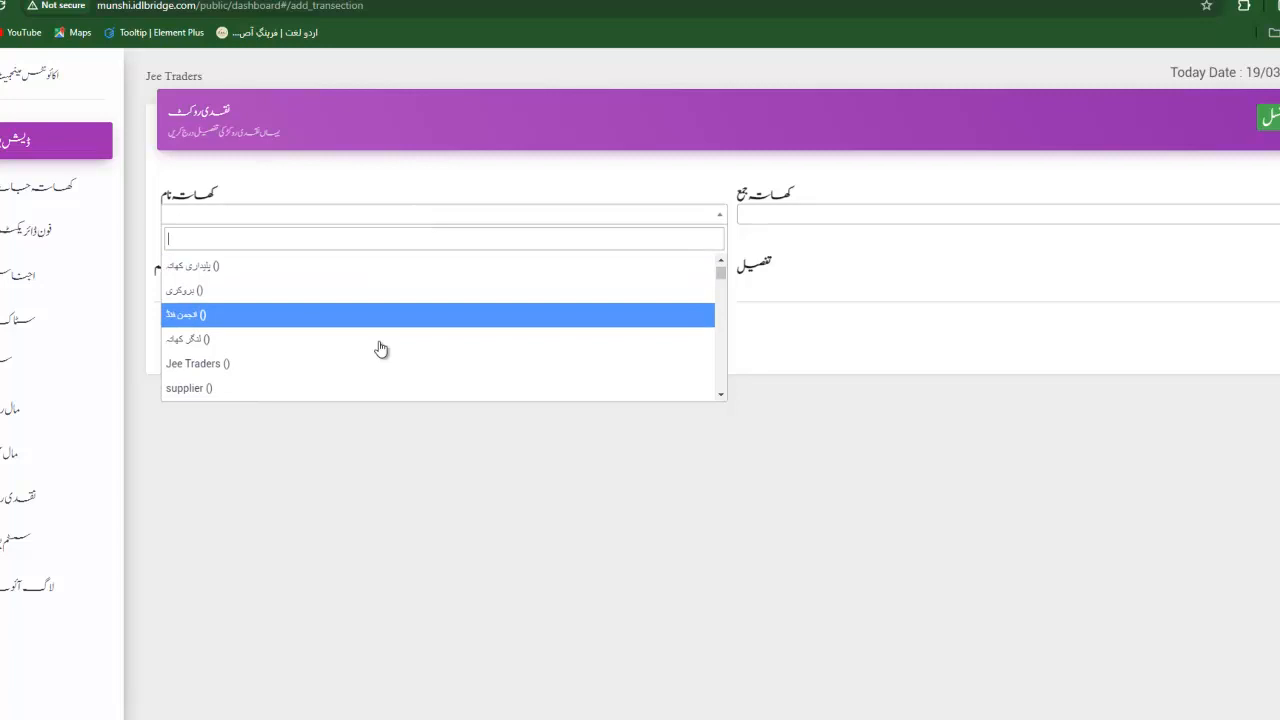
{"action": "scroll", "coordinate": [381, 348], "scroll_direction": "down", "scroll_amount": 2}
{"action": "scroll", "coordinate": [381, 348], "scroll_direction": "up", "scroll_amount": 2}
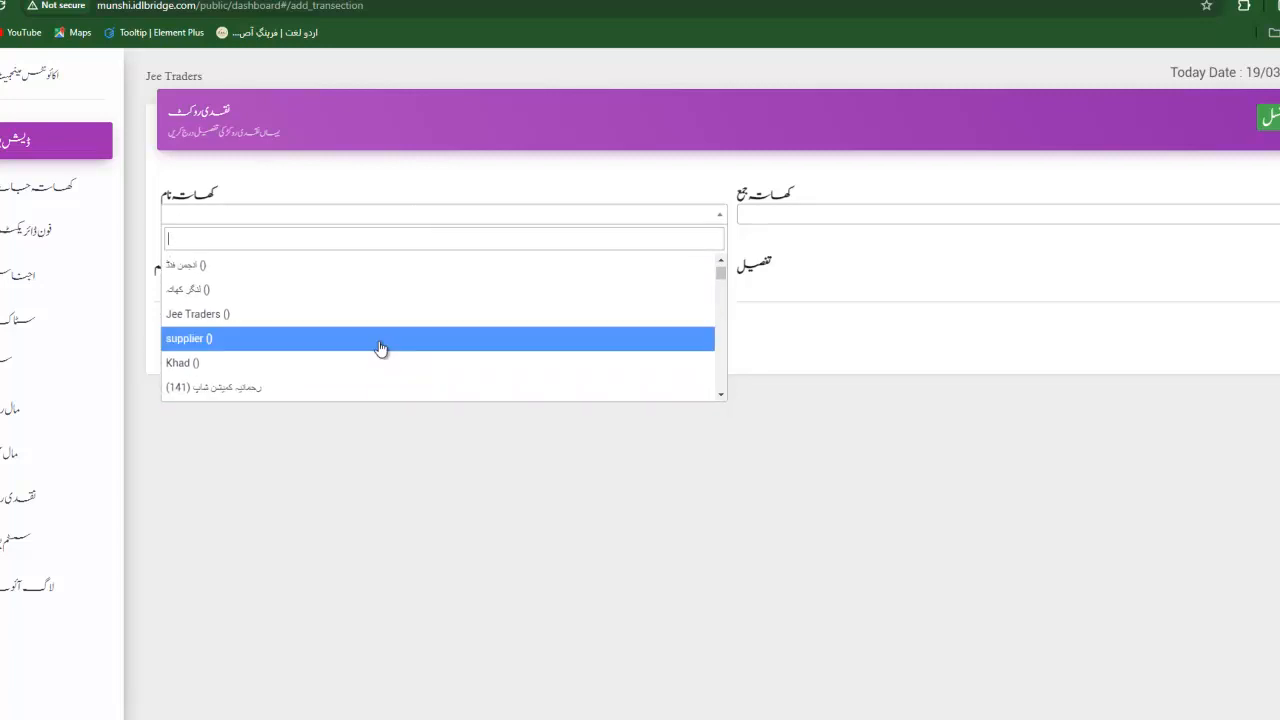
{"action": "left_click", "coordinate": [218, 315]}
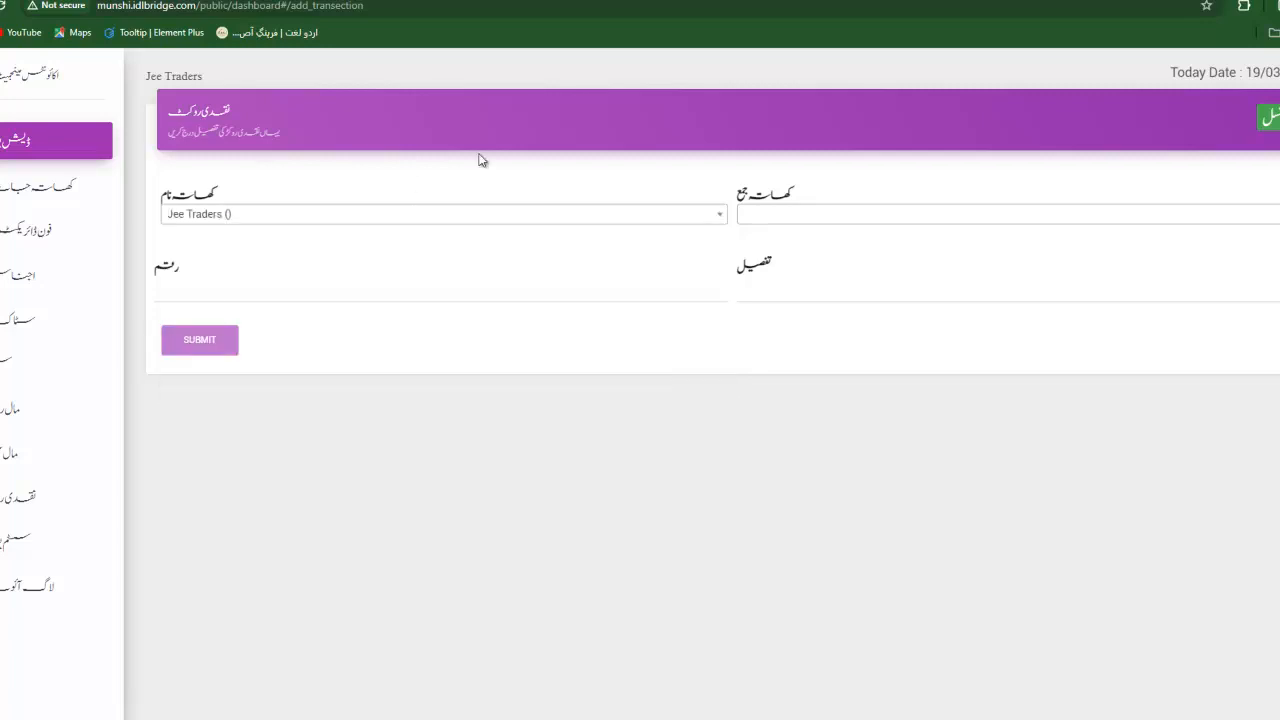
{"action": "left_click", "coordinate": [810, 216]}
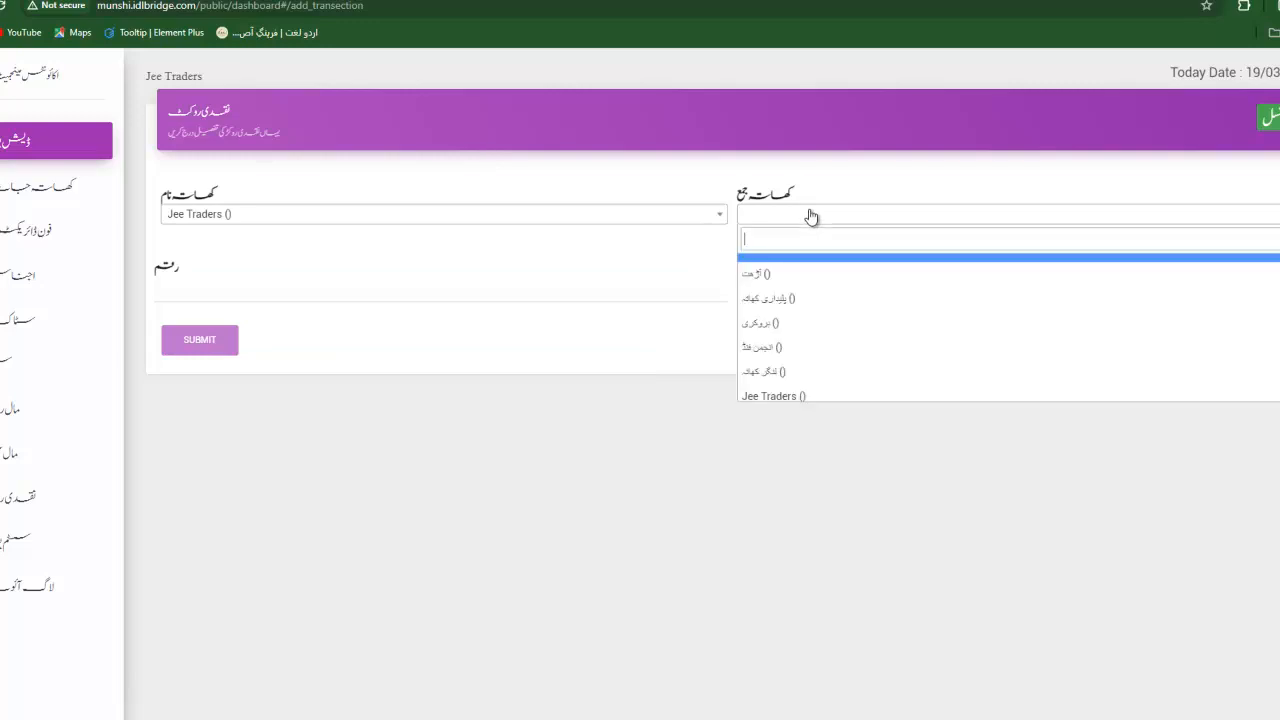
{"action": "scroll", "coordinate": [850, 354], "scroll_direction": "down", "scroll_amount": 5}
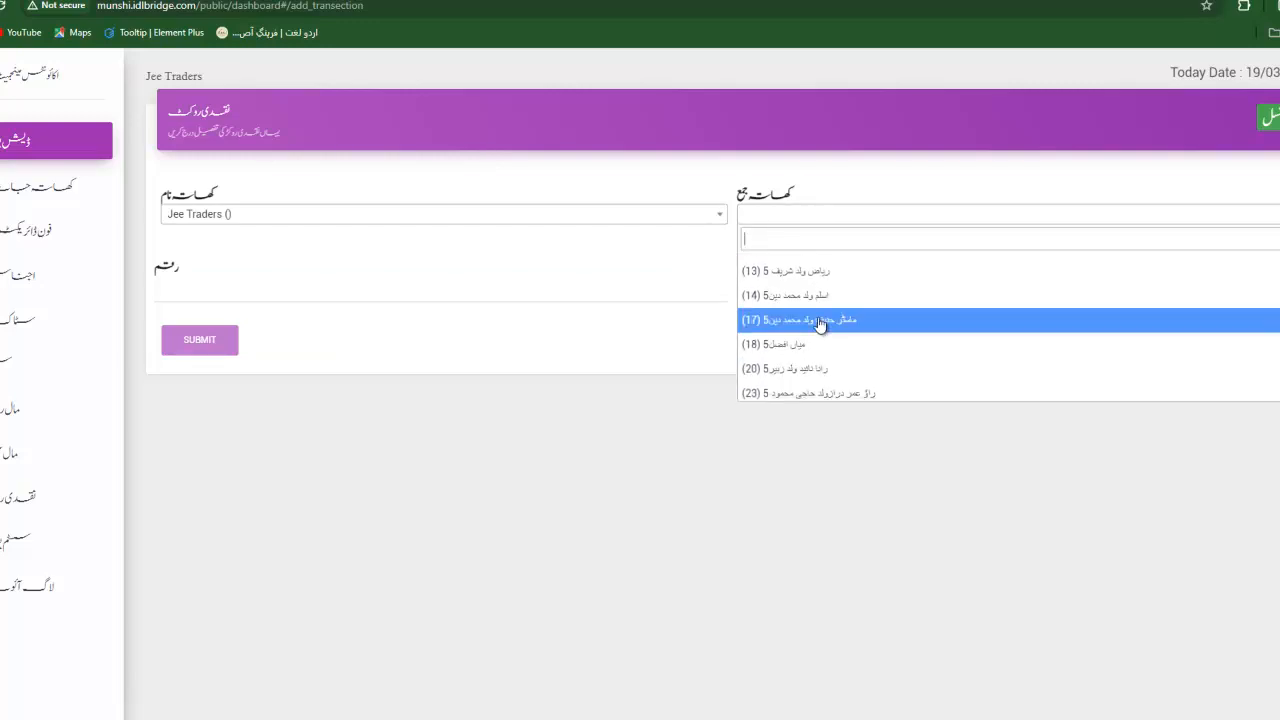
{"action": "left_click", "coordinate": [819, 323]}
Enter amount 50000 with detail 'jama', submit, and dismiss both alerts.
{"action": "left_click", "coordinate": [454, 292]}
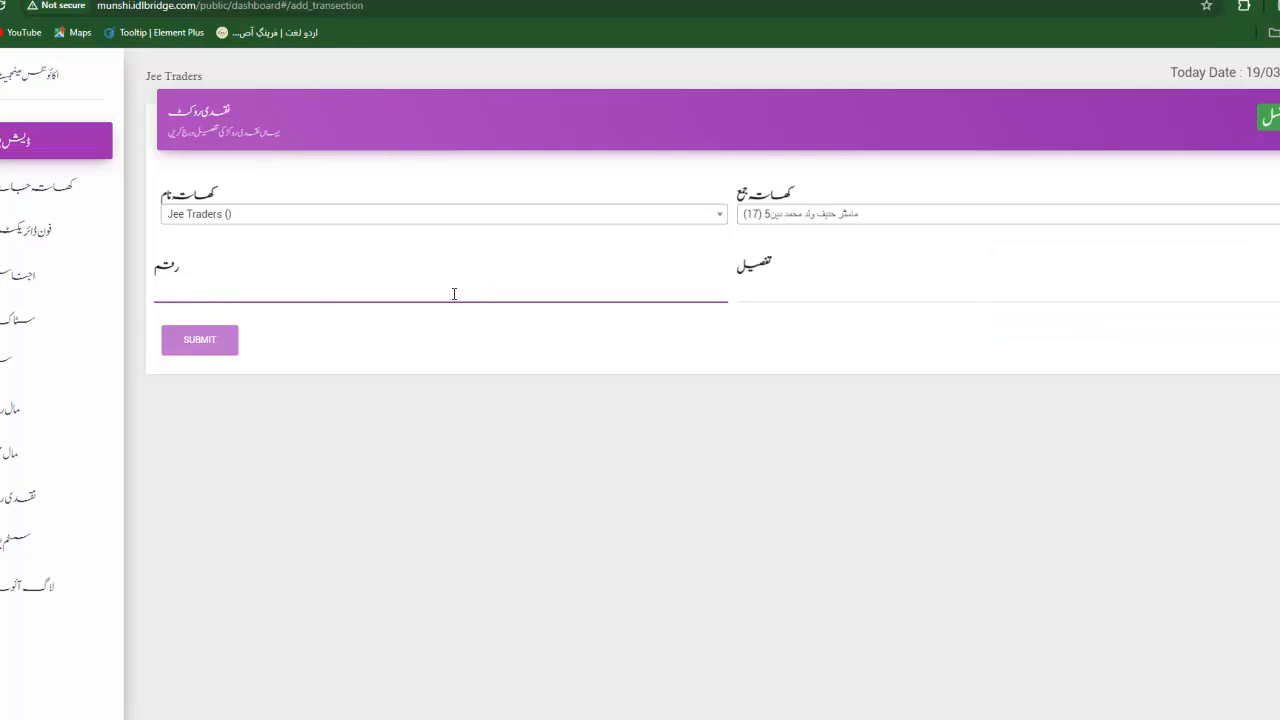
{"action": "type", "text": "50000"}
{"action": "key", "text": "Tab"}
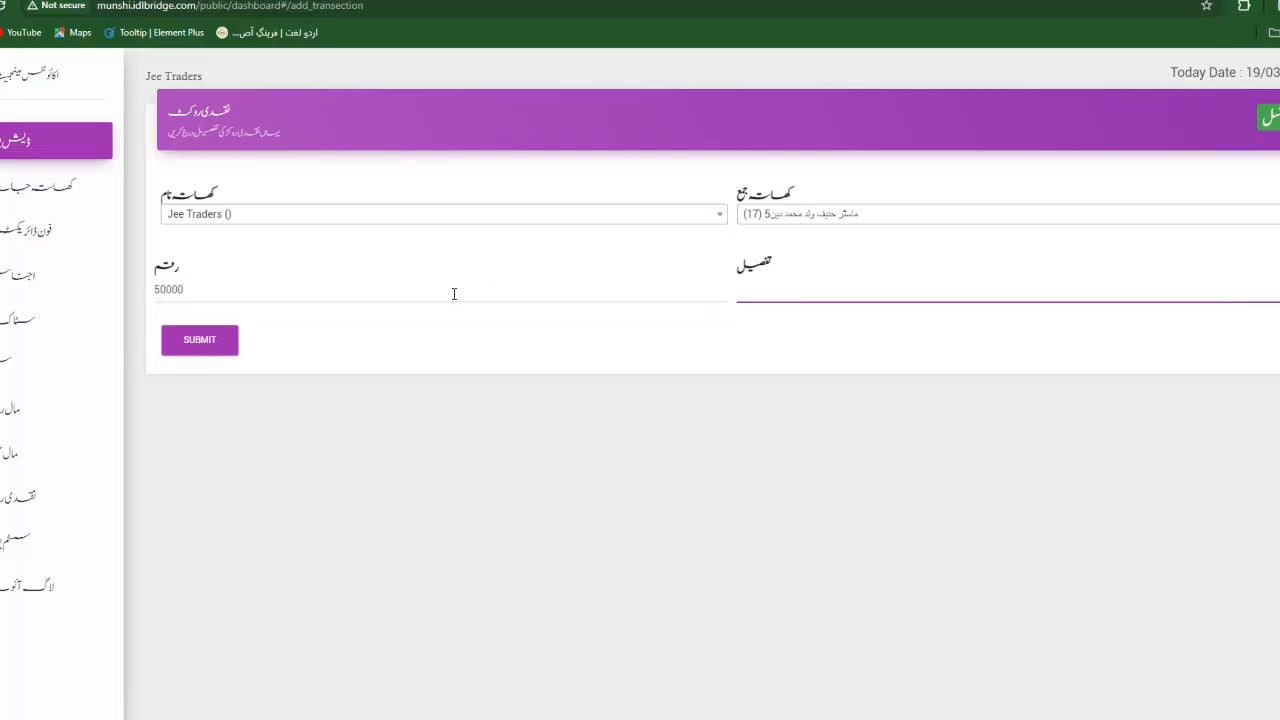
{"action": "type", "text": "jama"}
{"action": "left_click", "coordinate": [215, 343]}
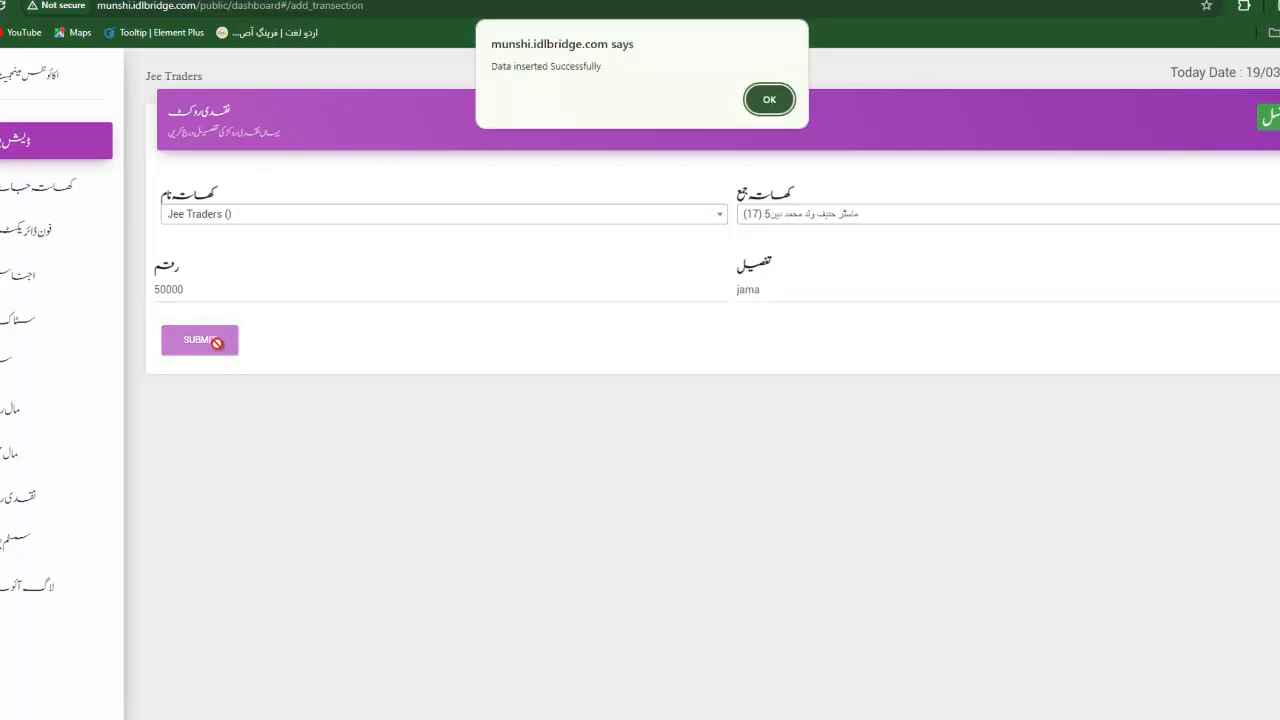
{"action": "left_click", "coordinate": [767, 102]}
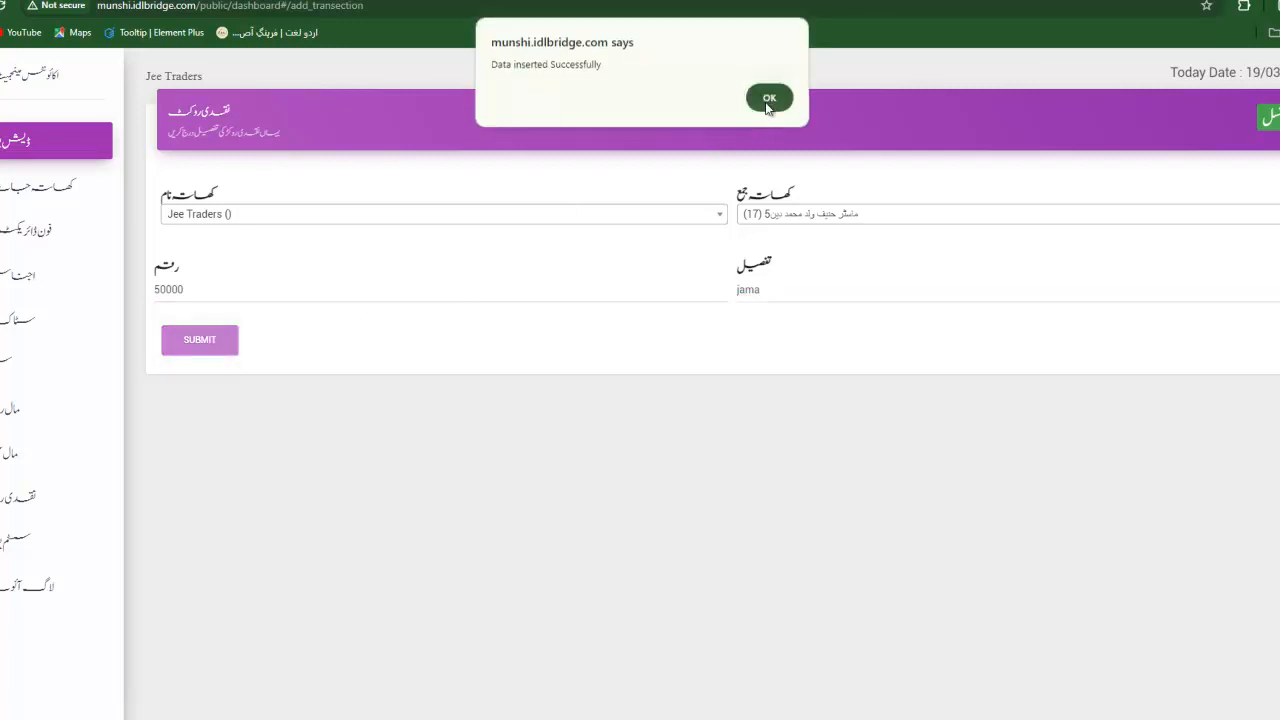
{"action": "left_click", "coordinate": [767, 102]}
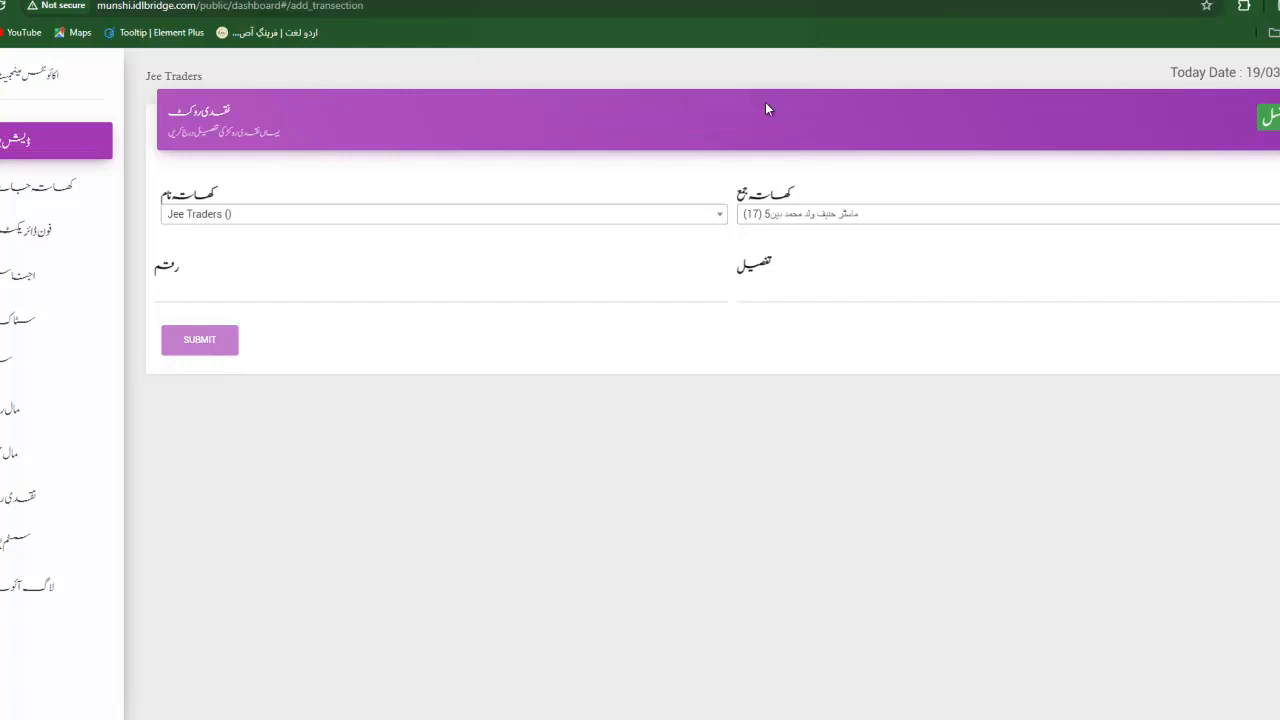
Check the 50000 jama entry in the ledger list, then begin another cash transaction.
{"action": "left_click", "coordinate": [1273, 118]}
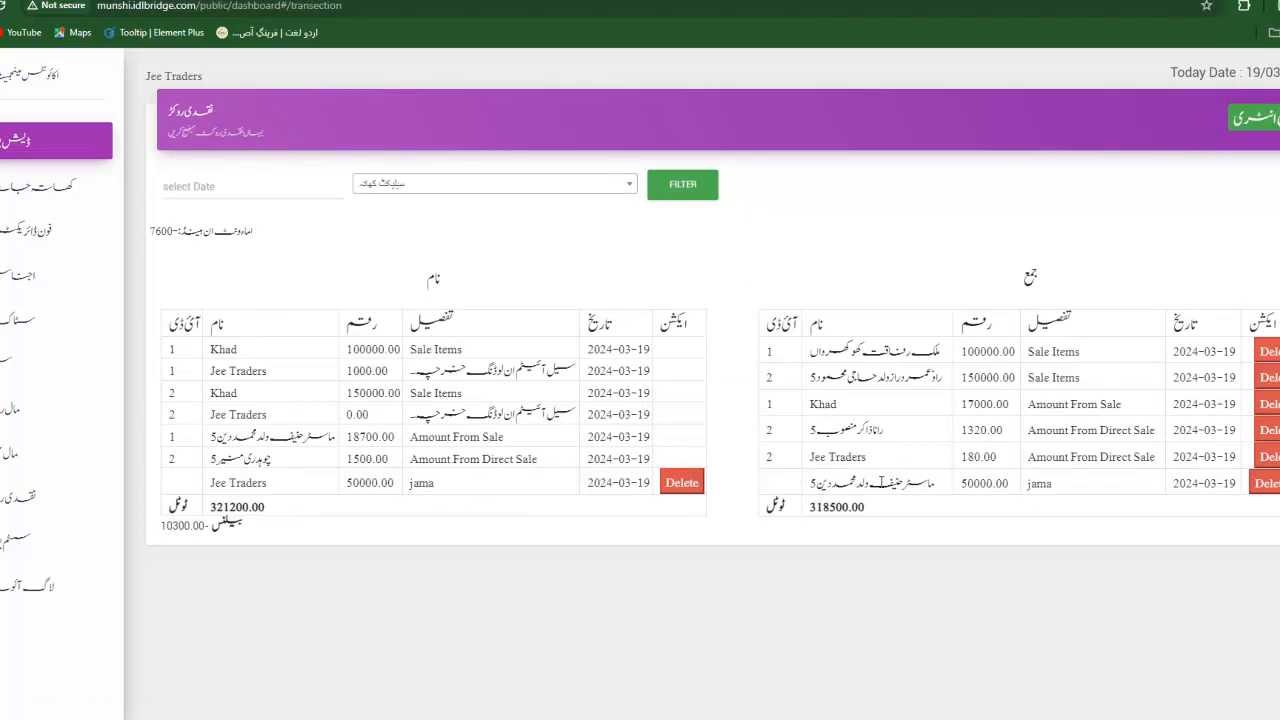
{"action": "left_click_drag", "start_coordinate": [870, 483], "coordinate": [1024, 485]}
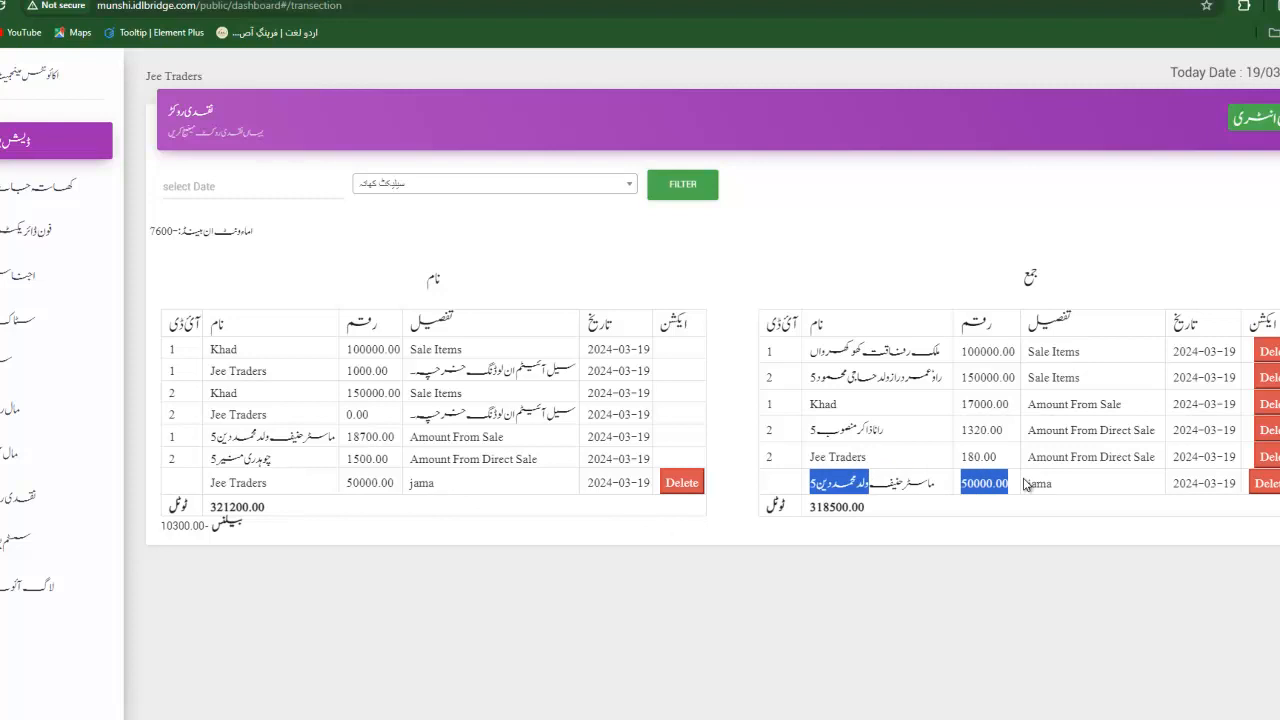
{"action": "left_click", "coordinate": [1258, 124]}
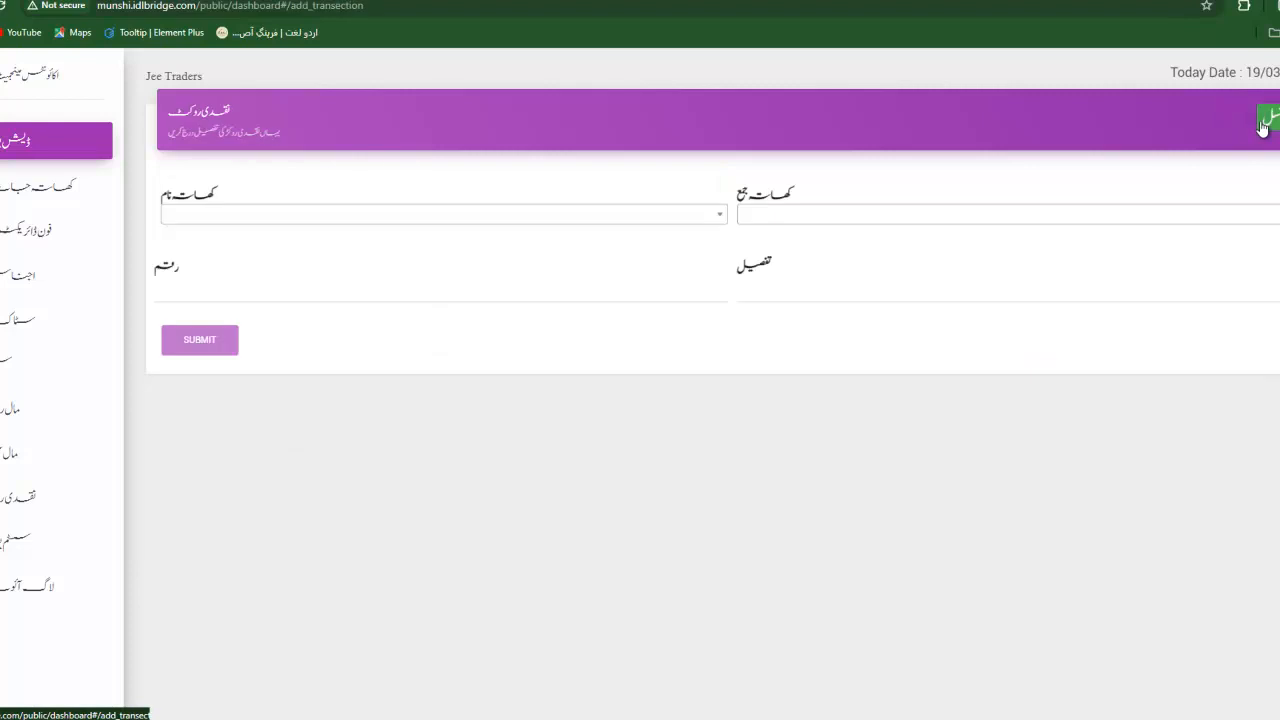
Select the searched customer as the debited account and Jee Traders as the credited account.
{"action": "left_click", "coordinate": [599, 232]}
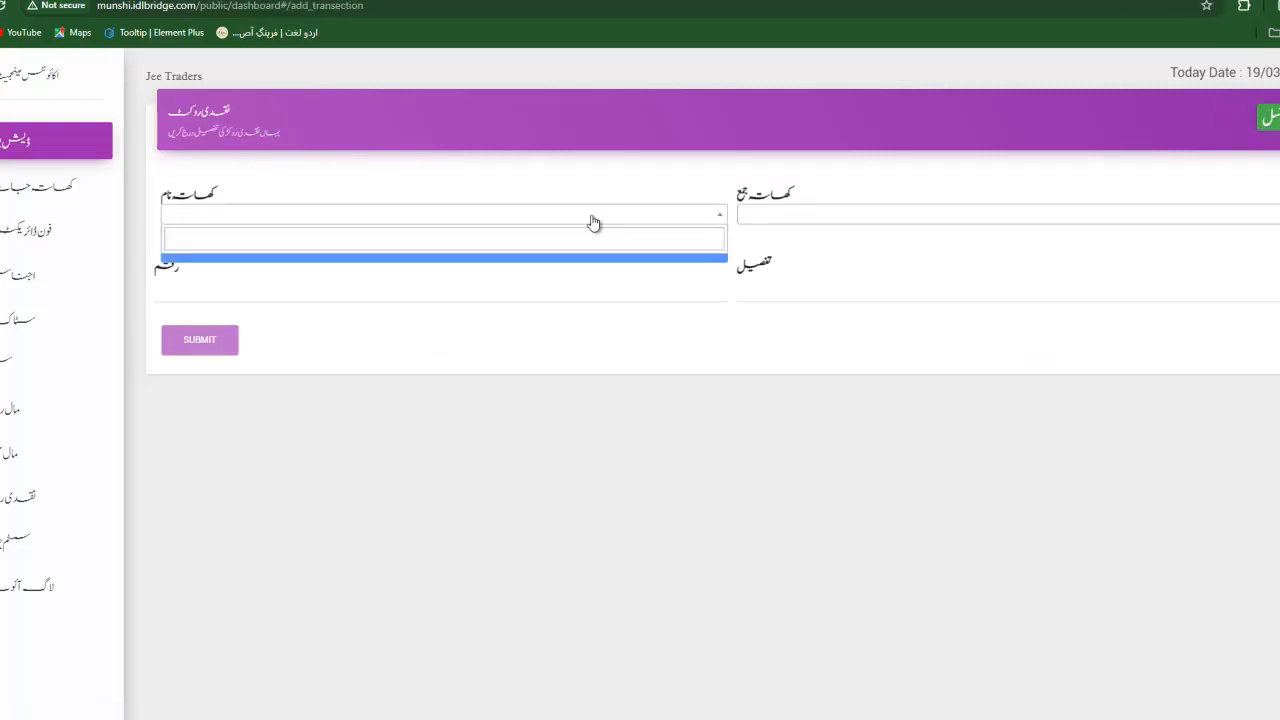
{"action": "left_click", "coordinate": [592, 222]}
{"action": "left_click", "coordinate": [593, 222]}
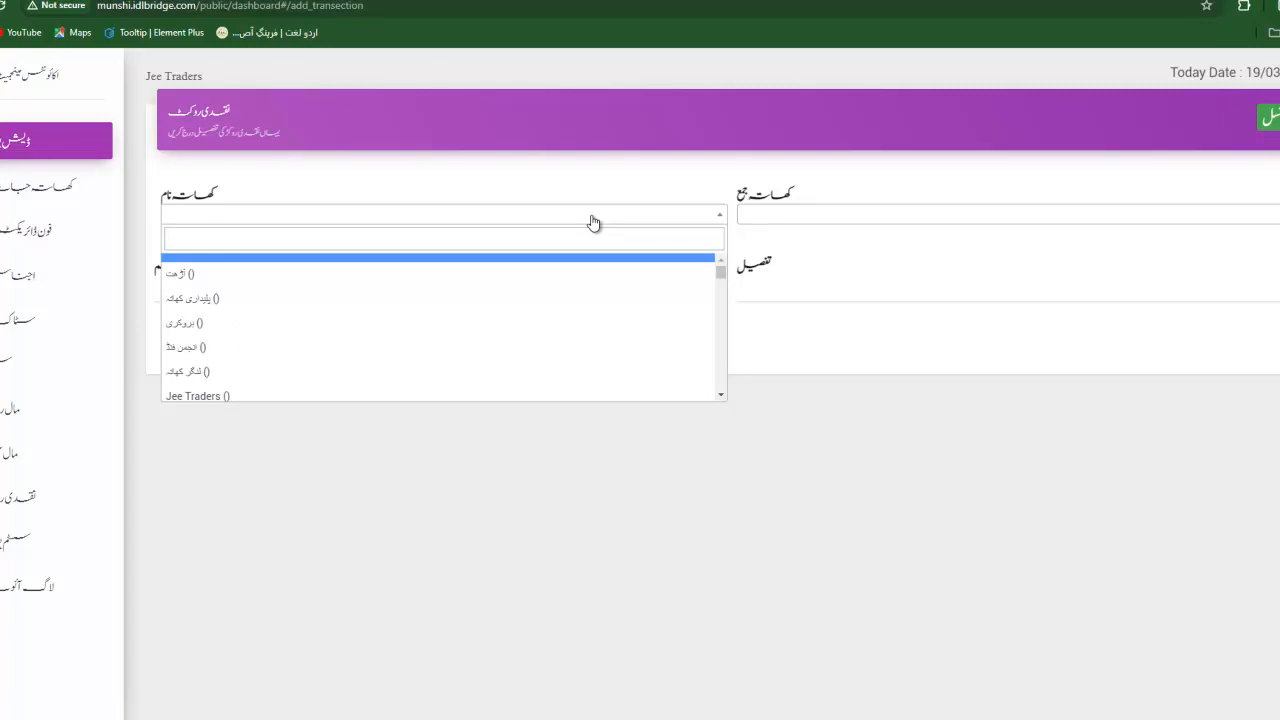
{"action": "type", "text": "m"}
{"action": "key", "text": "BackSpace"}
{"action": "type", "text": "ماس"}
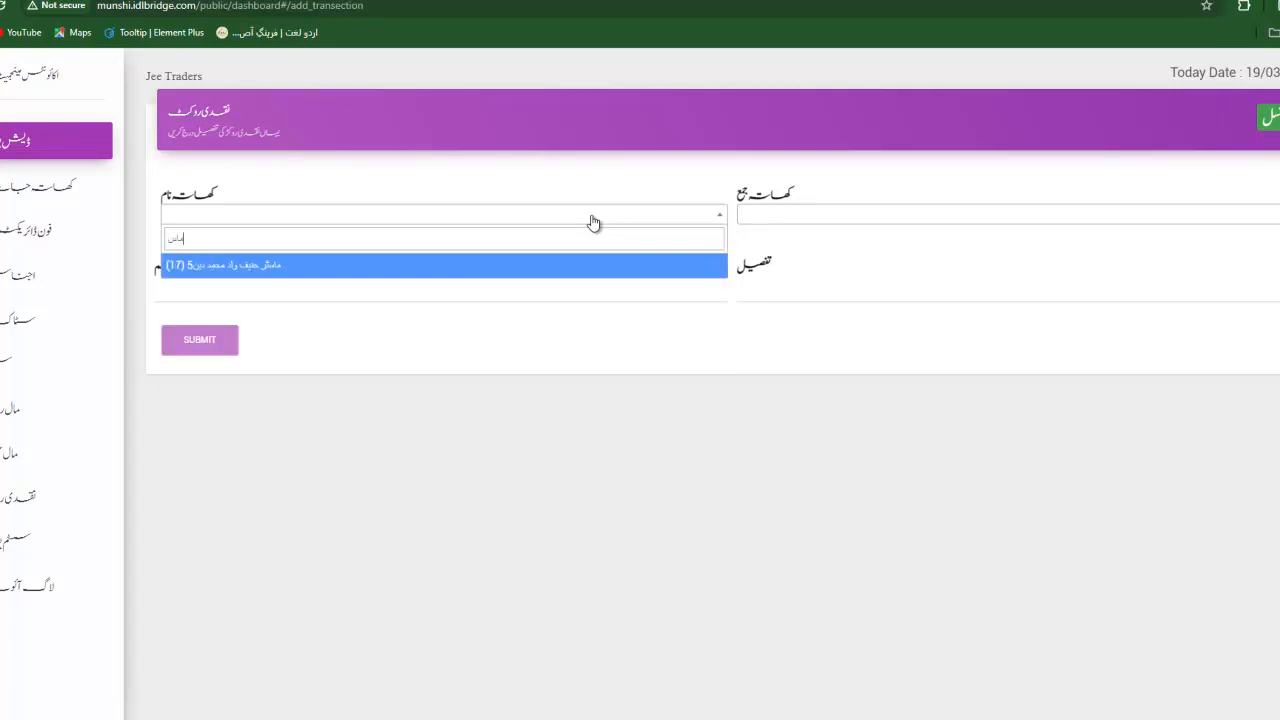
{"action": "left_click", "coordinate": [400, 265]}
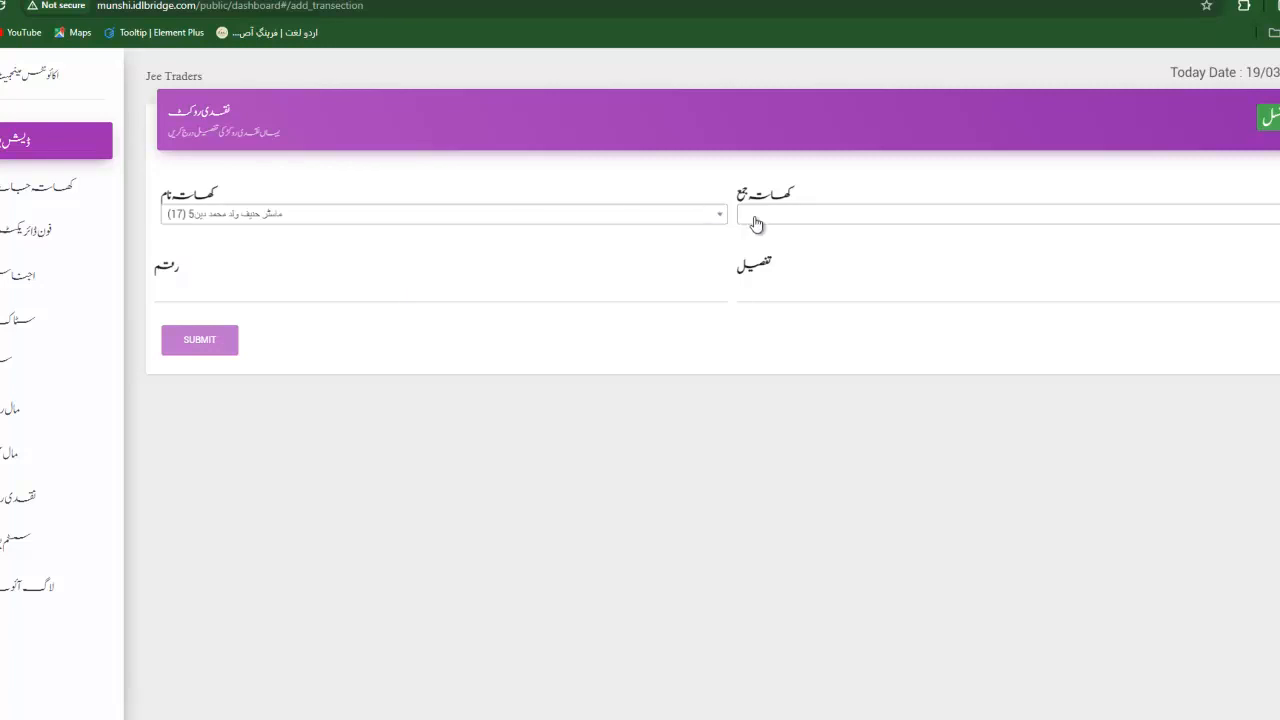
{"action": "left_click", "coordinate": [755, 220]}
{"action": "left_click", "coordinate": [786, 400]}
Enter amount 50000 with detail واپس, submit the entry, and dismiss the alerts.
{"action": "left_click", "coordinate": [400, 287]}
{"action": "type", "text": "50000"}
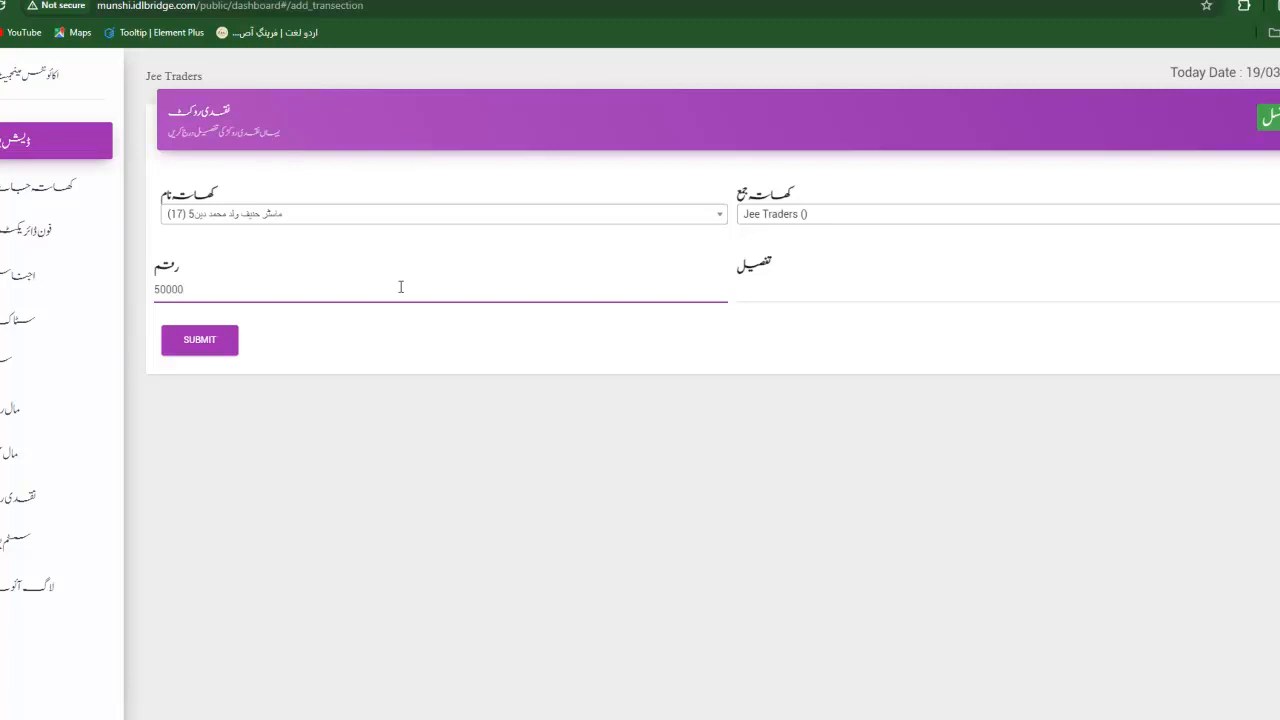
{"action": "key", "text": "Tab"}
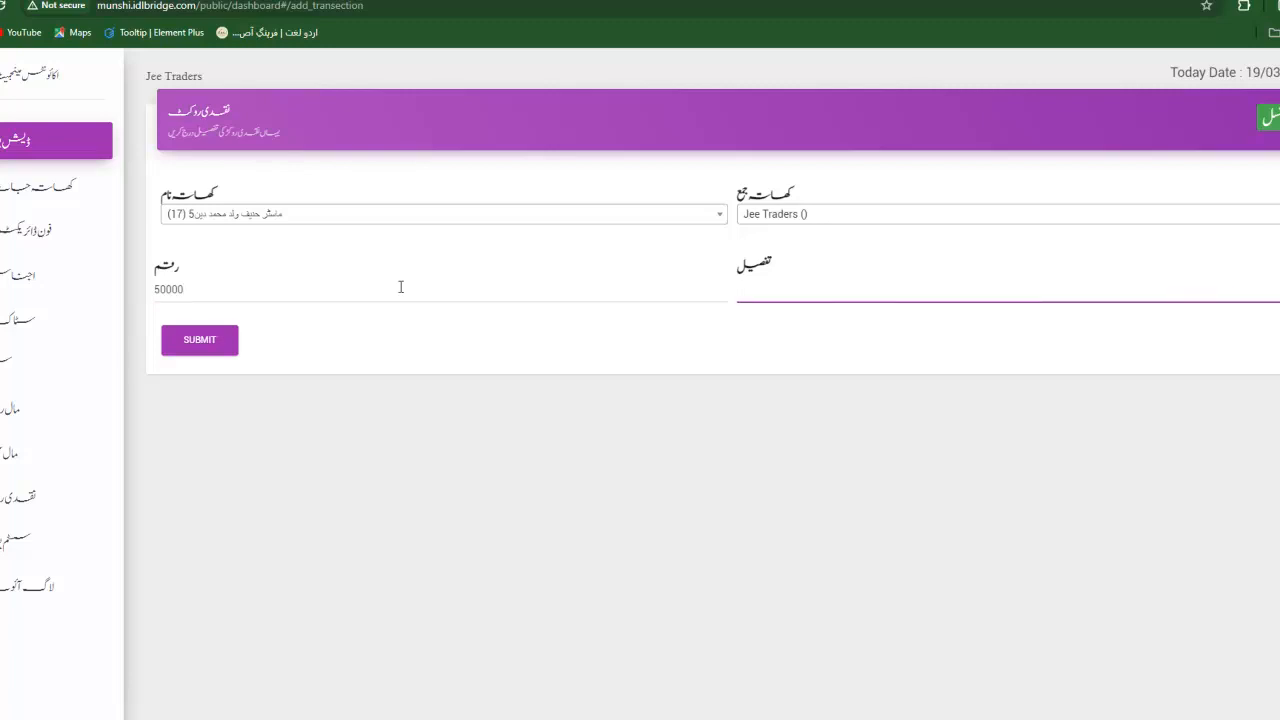
{"action": "type", "text": "رعایت"}
{"action": "key", "text": "BackSpace"}
{"action": "key", "text": "BackSpace"}
{"action": "key", "text": "BackSpace"}
{"action": "key", "text": "BackSpace"}
{"action": "key", "text": "BackSpace"}
{"action": "type", "text": "اپس"}
{"action": "left_click", "coordinate": [185, 347]}
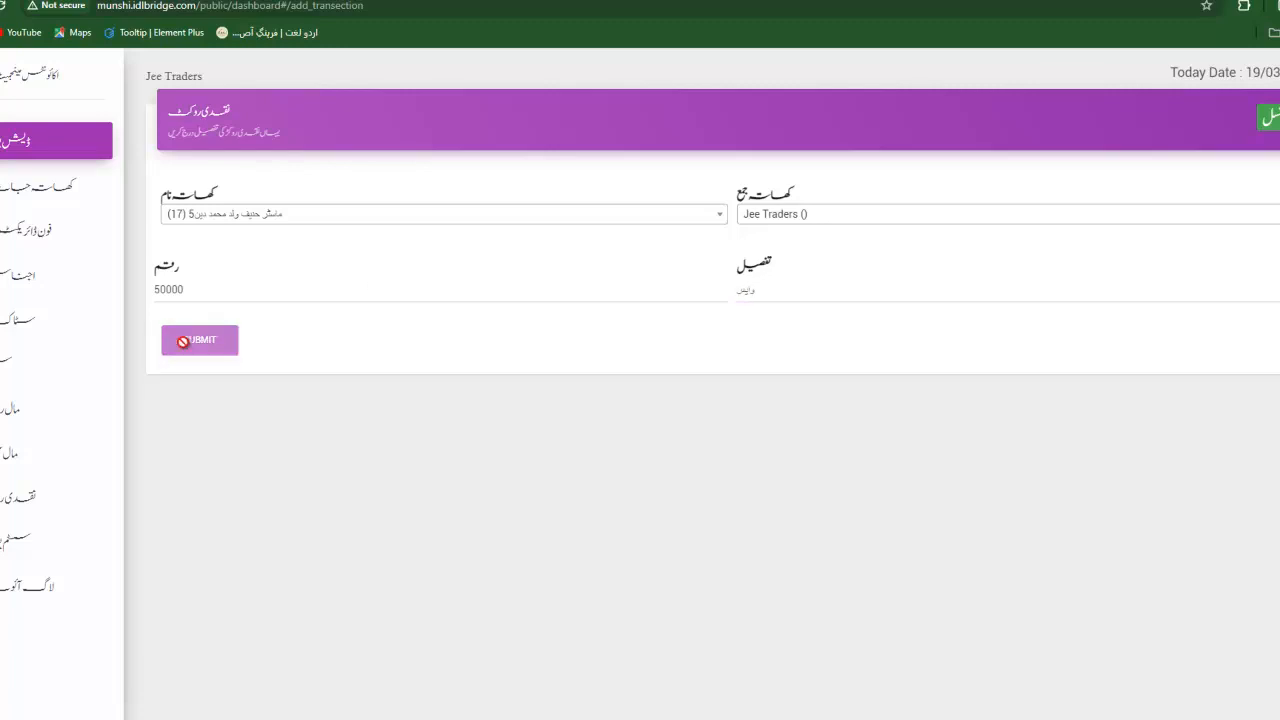
{"action": "left_click", "coordinate": [768, 106]}
{"action": "left_click", "coordinate": [785, 104]}
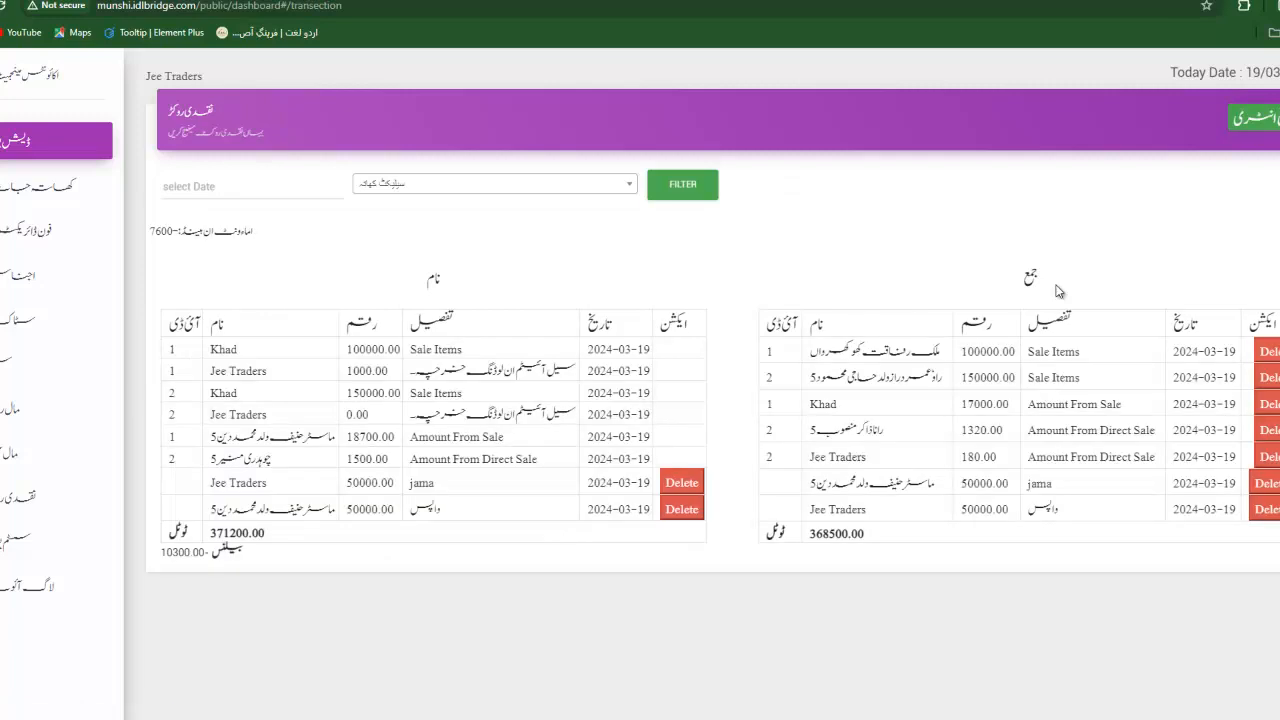
Check the two new 50000 ledger entries, then show the سسٹم یوزر users list.
{"action": "scroll", "coordinate": [1060, 291], "scroll_direction": "down", "scroll_amount": 2}
{"action": "left_click_drag", "start_coordinate": [430, 446], "coordinate": [446, 467]}
{"action": "left_click", "coordinate": [446, 467]}
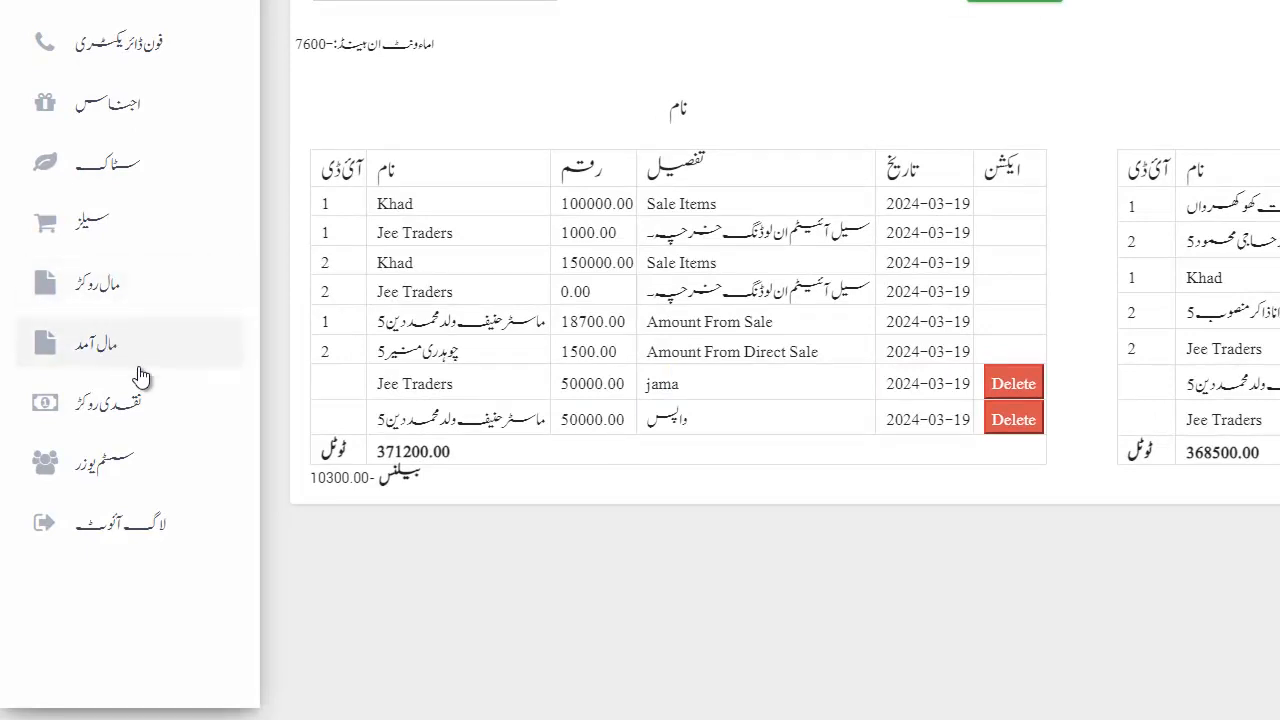
{"action": "left_click", "coordinate": [105, 470]}
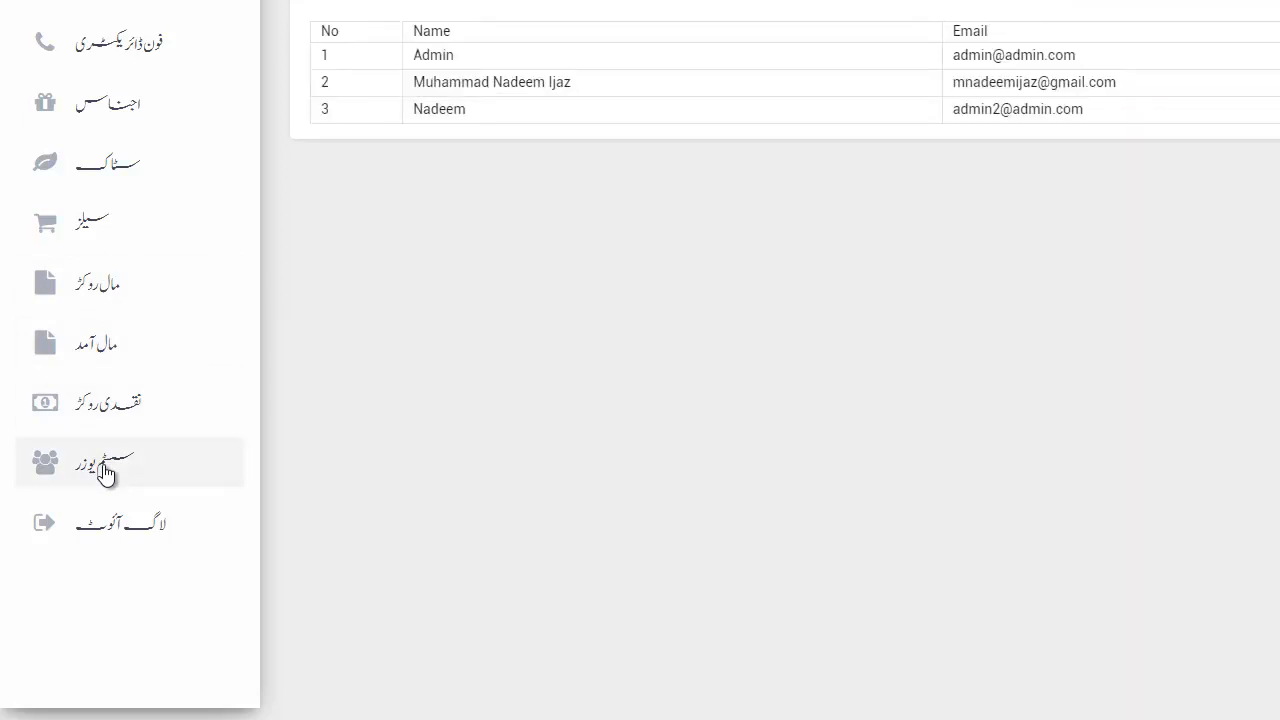
Log out via لاگ آؤٹ and close the e-mail suggestions on the login page.
{"action": "left_click", "coordinate": [130, 527]}
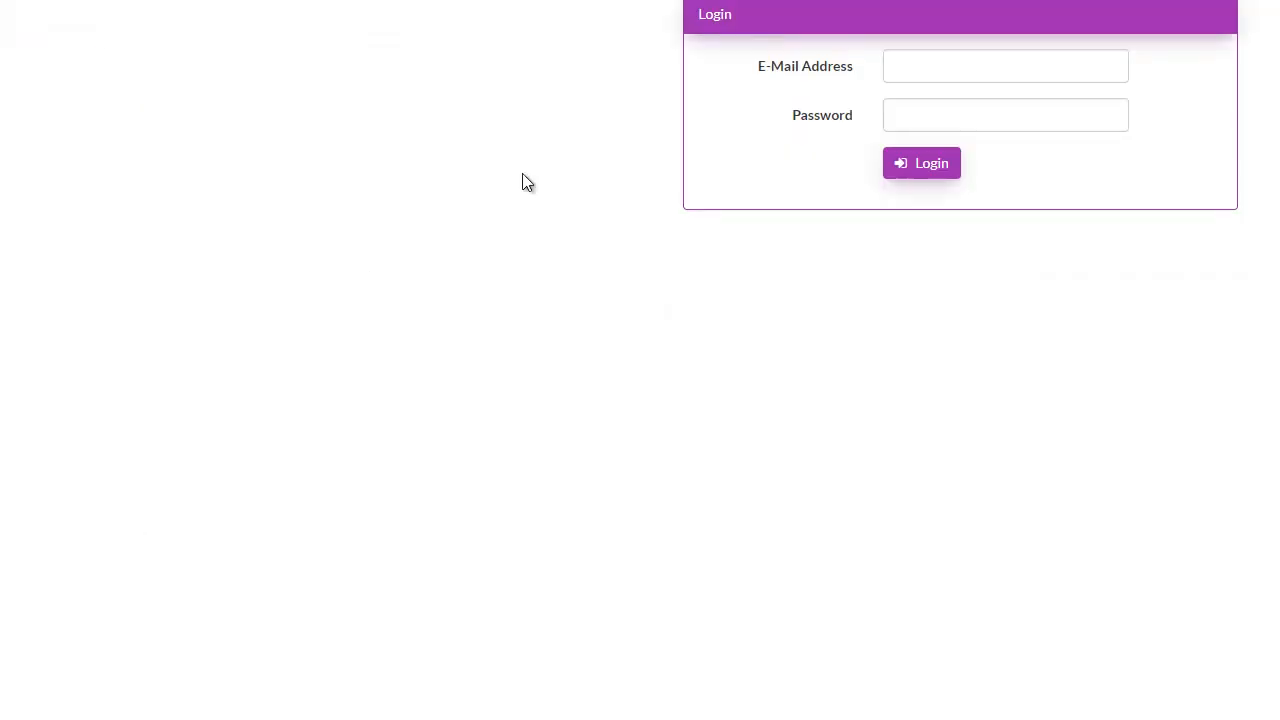
{"action": "left_click", "coordinate": [964, 65]}
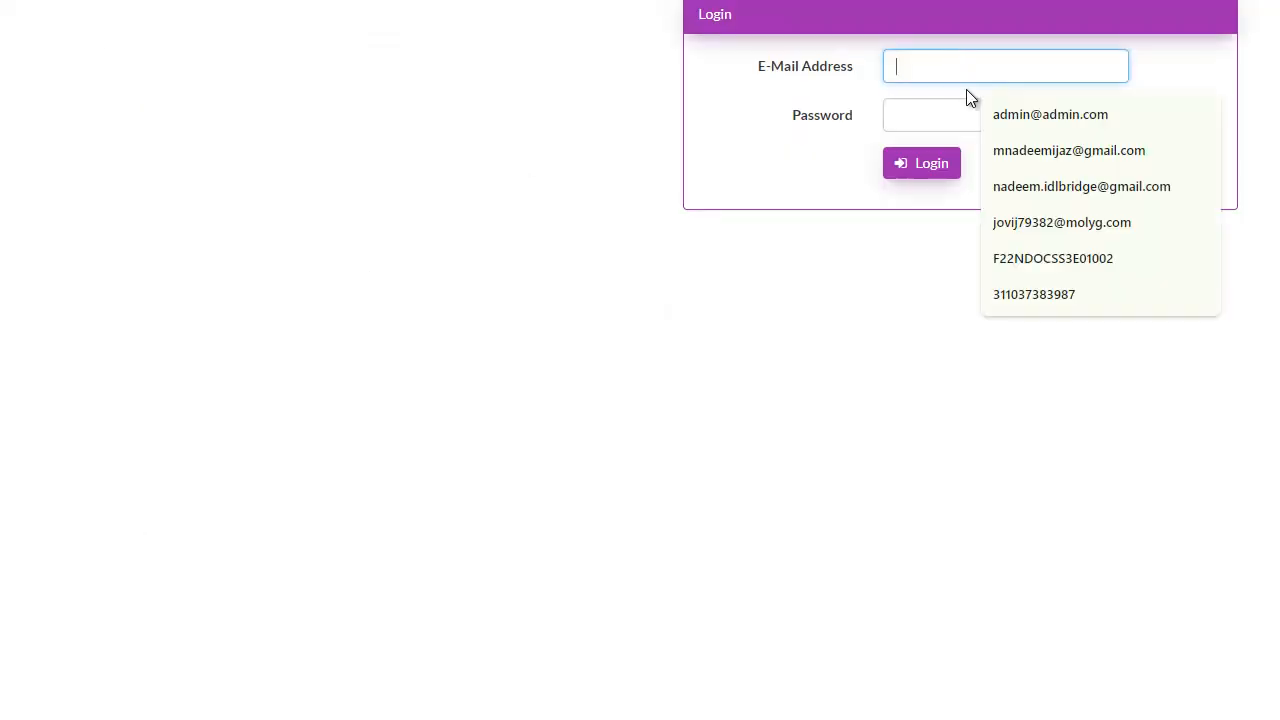
{"action": "left_click", "coordinate": [825, 280]}
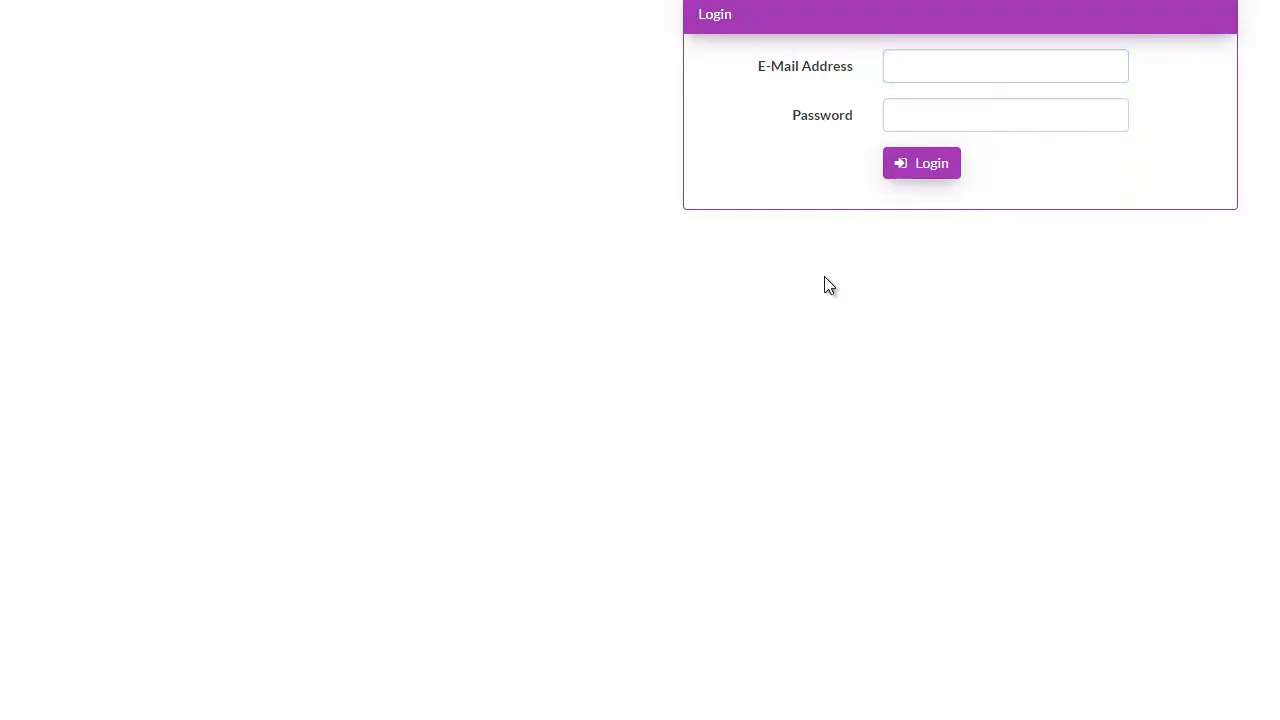